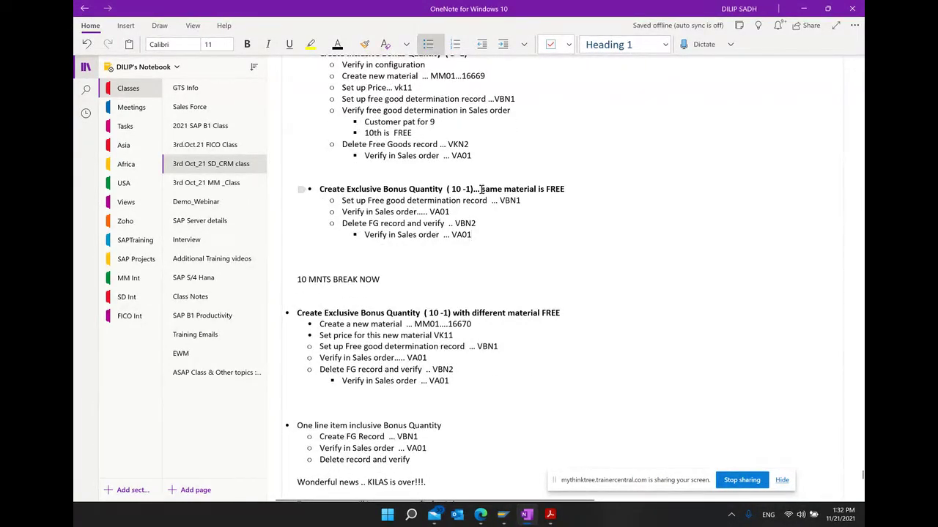
- Review the class notes on the two Exclusive Bonus Quantity exercises, comparing the same-material and different-material free goods headings
left_click_drag(480, 191, 513, 198)
left_click(557, 293)
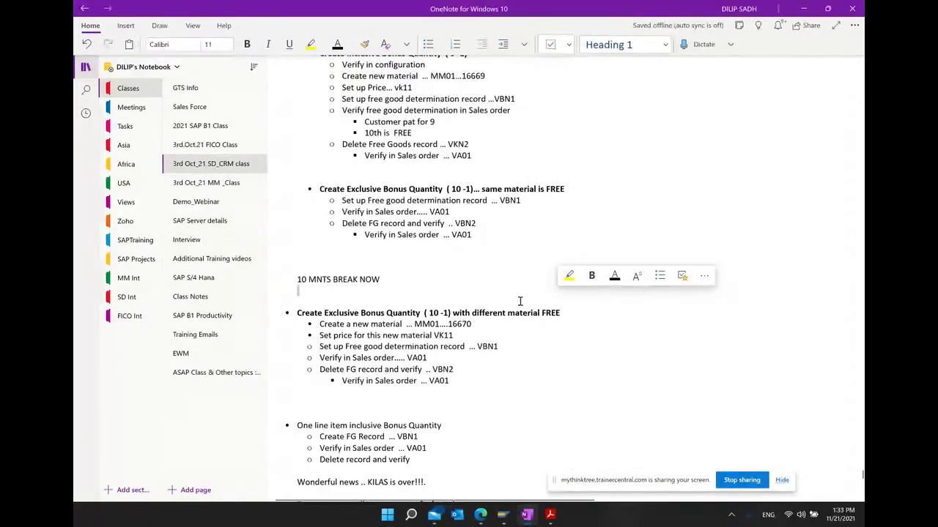
scroll(520, 301, "down", 2)
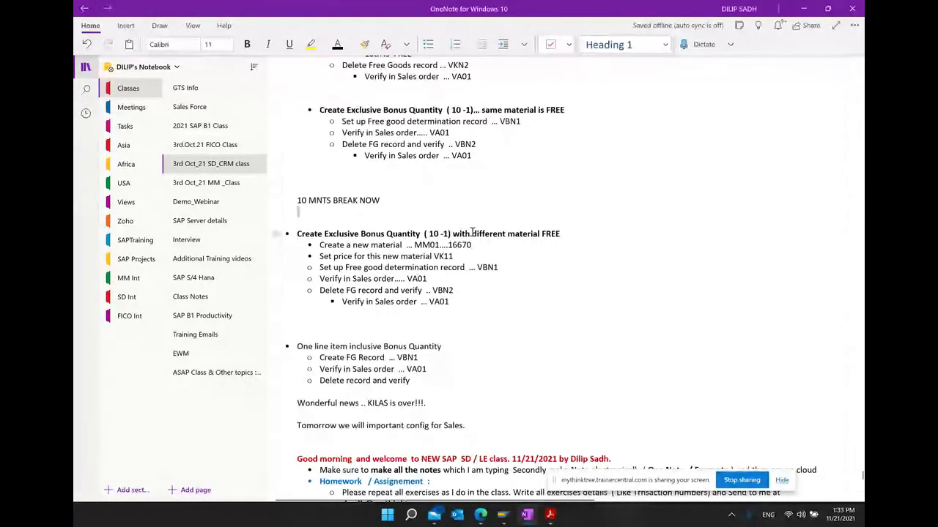
left_click_drag(472, 235, 567, 233)
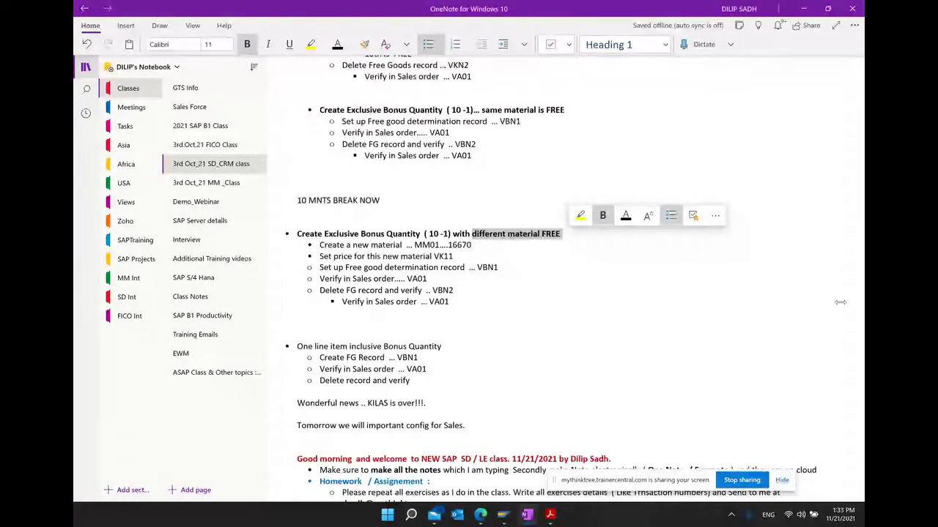
left_click(576, 319)
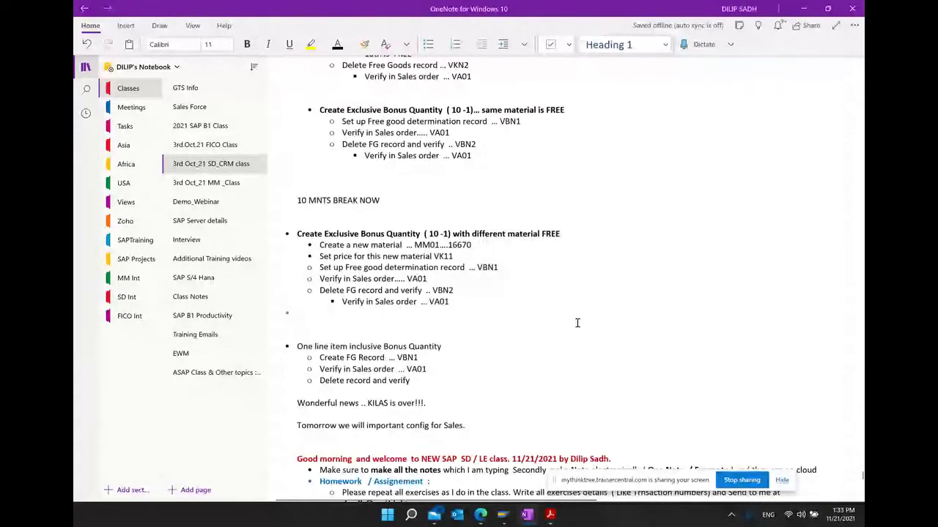
- Make the "One line item inclusive Bonus Quantity" heading bold in the class notes
scroll(610, 325, "down", 1)
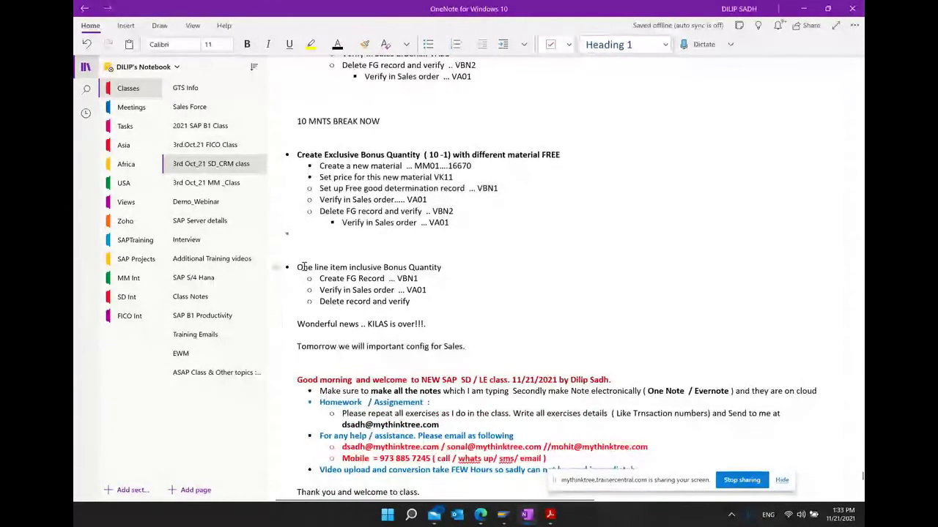
left_click_drag(297, 267, 454, 269)
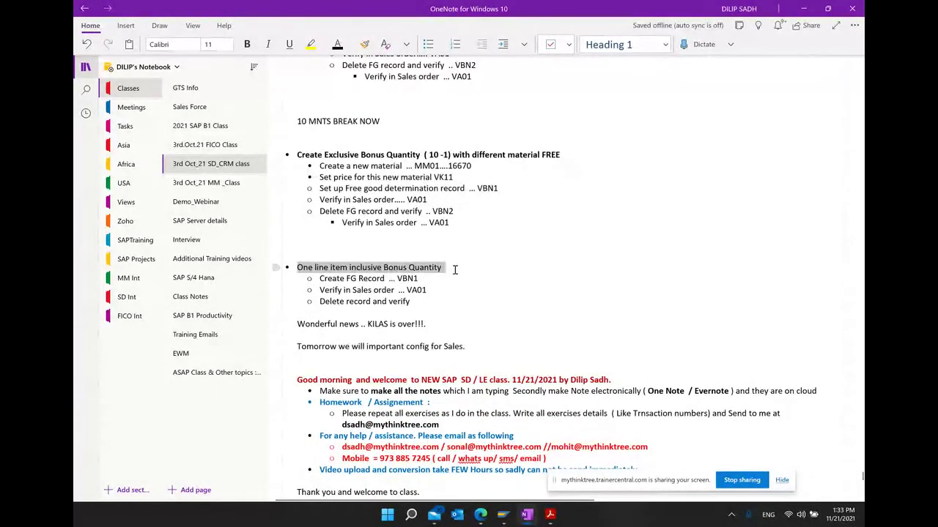
left_click(488, 253)
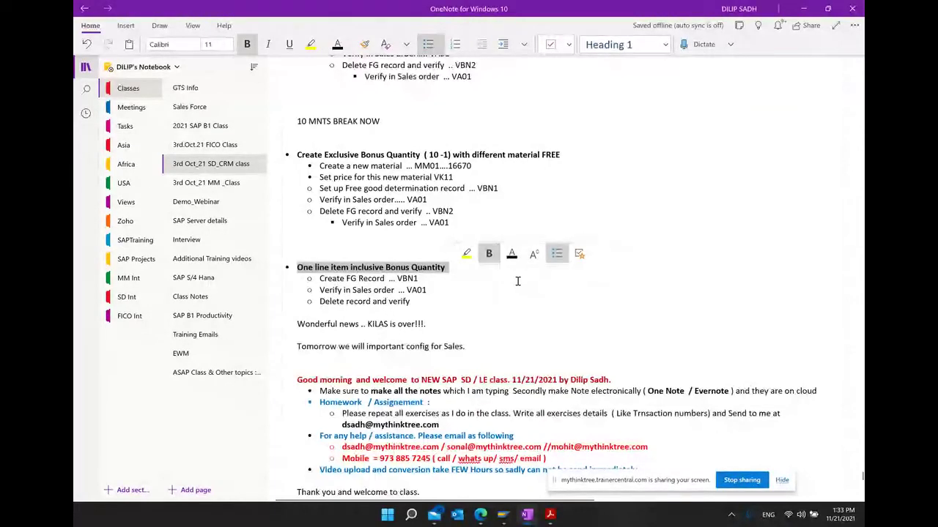
left_click(517, 282)
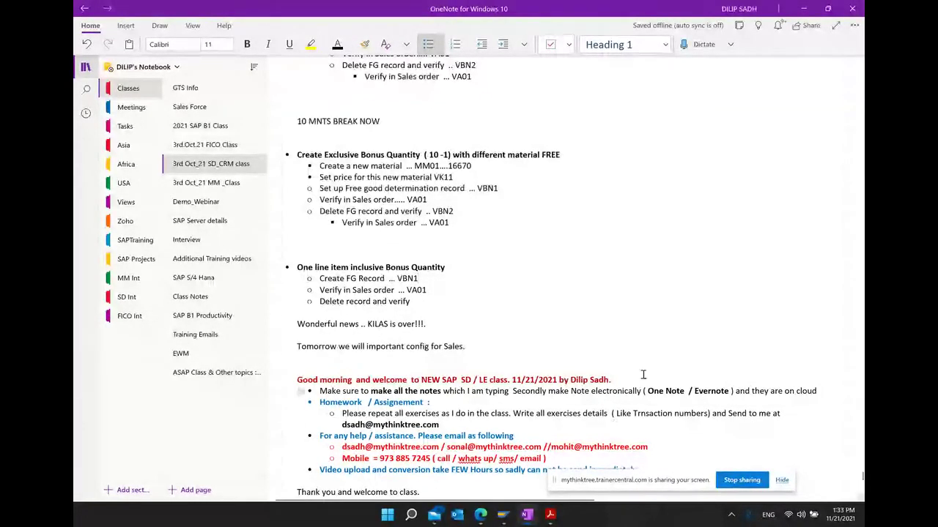
- Switch to the TrainerCentral session and review the unanswered questions from attendees
scroll(627, 351, "down", 4)
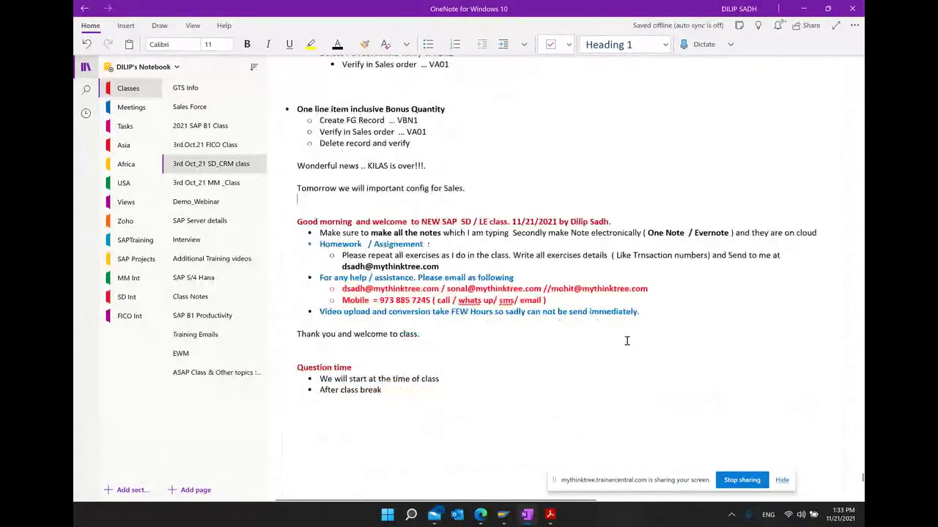
scroll(681, 182, "down", 2)
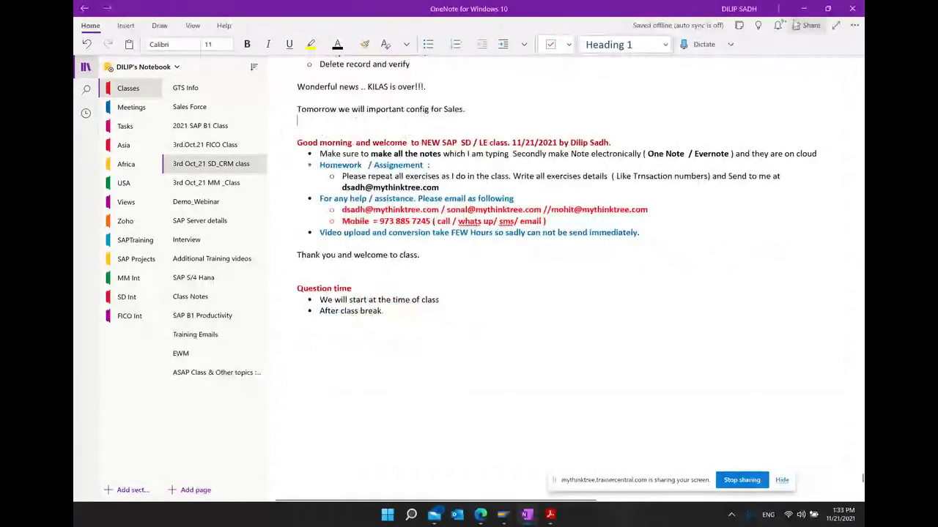
left_click(803, 9)
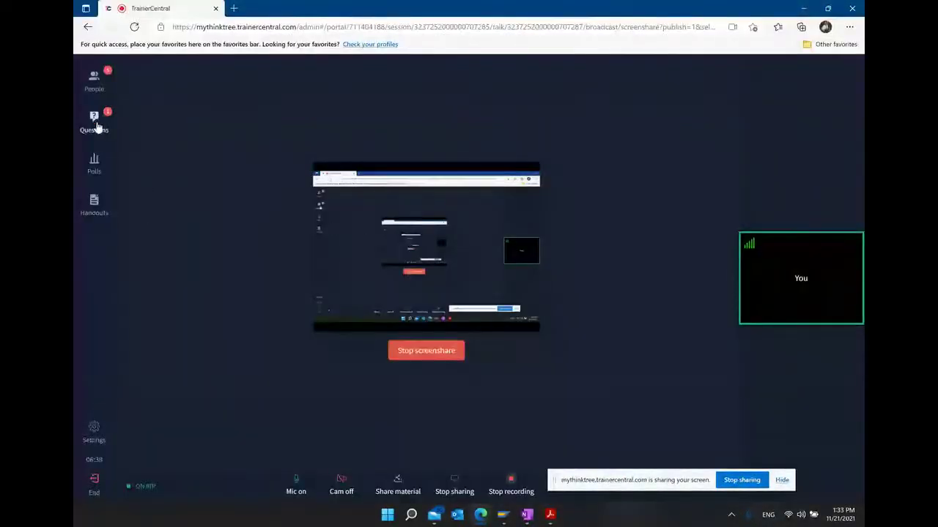
left_click(96, 125)
scroll(163, 230, "down", 3)
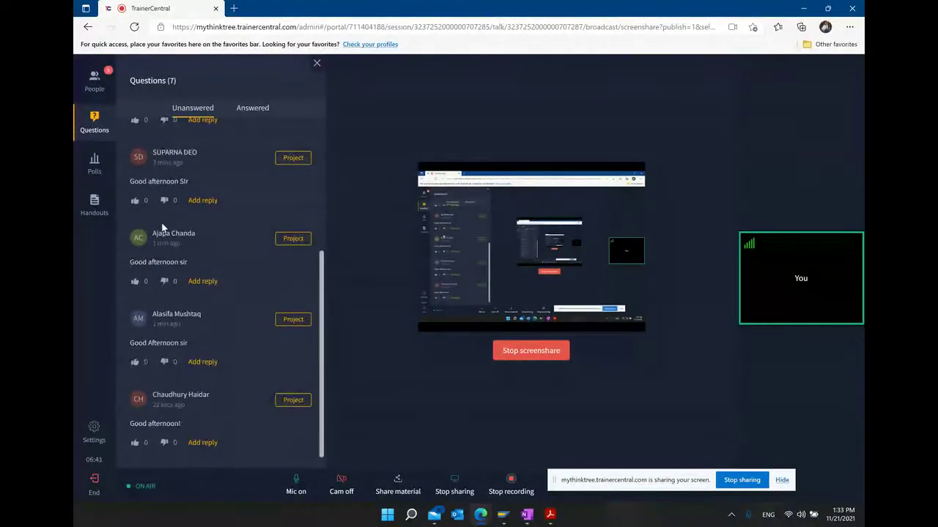
- Look through the full attendee list of the live session, including how long each person has been active, and close it
left_click(94, 81)
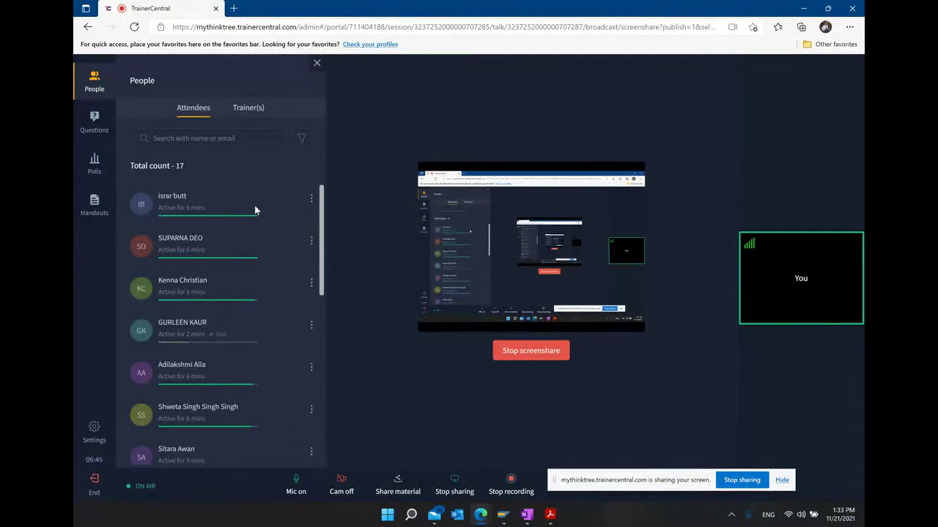
scroll(255, 210, "down", 6)
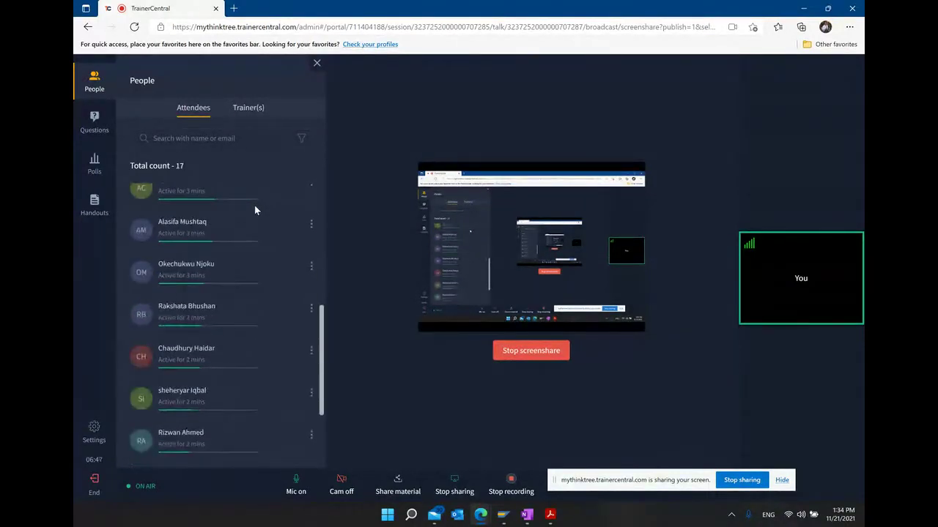
scroll(254, 210, "down", 2)
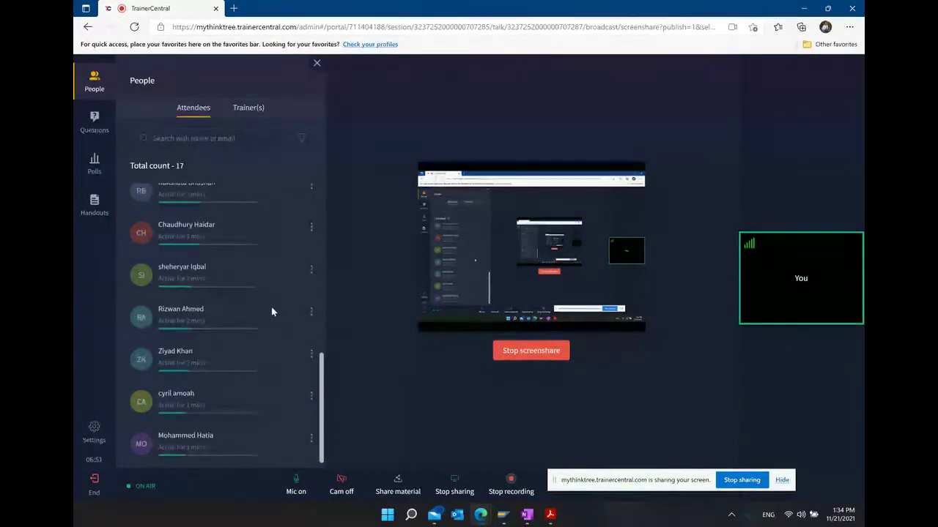
scroll(273, 304, "up", 8)
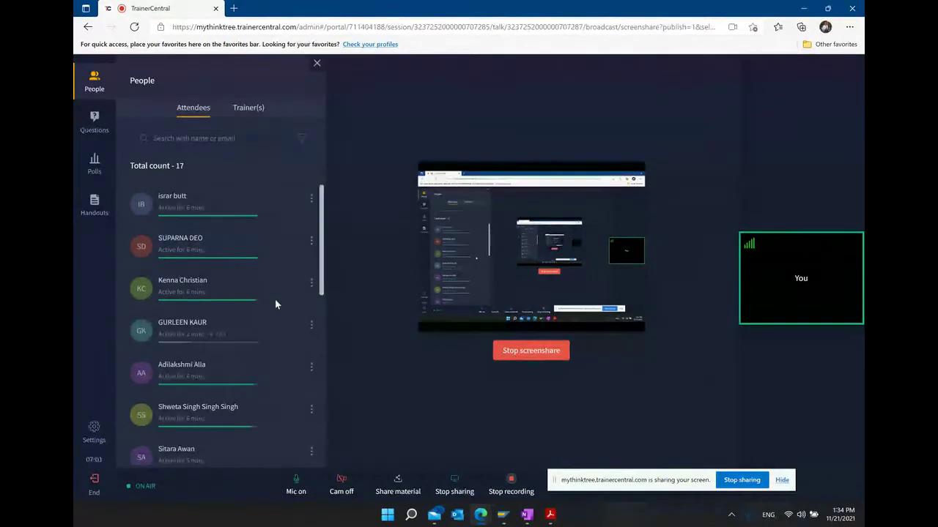
scroll(275, 304, "down", 2)
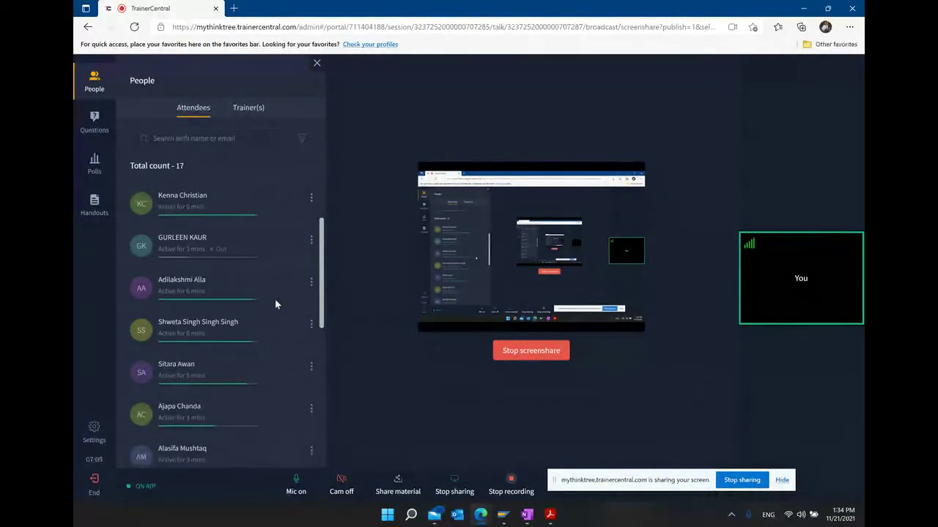
scroll(276, 305, "down", 1)
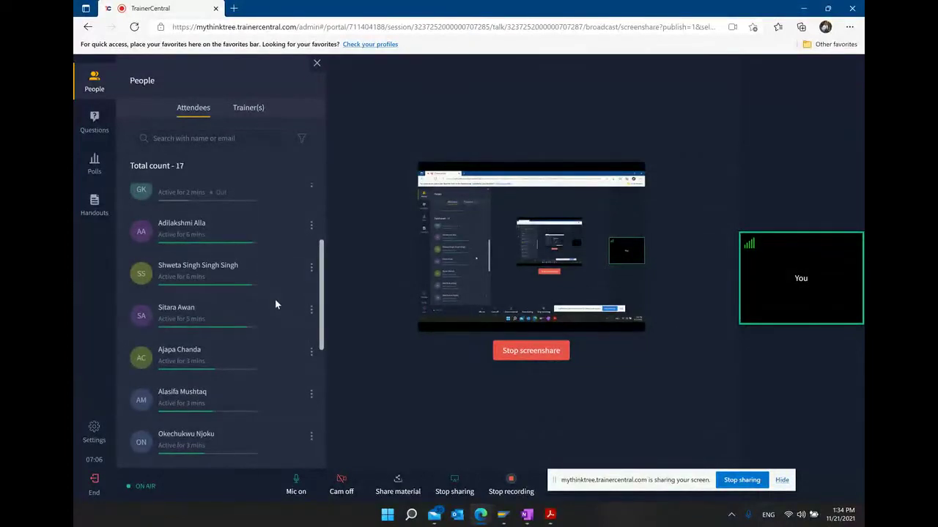
scroll(275, 305, "down", 1)
scroll(276, 305, "down", 1)
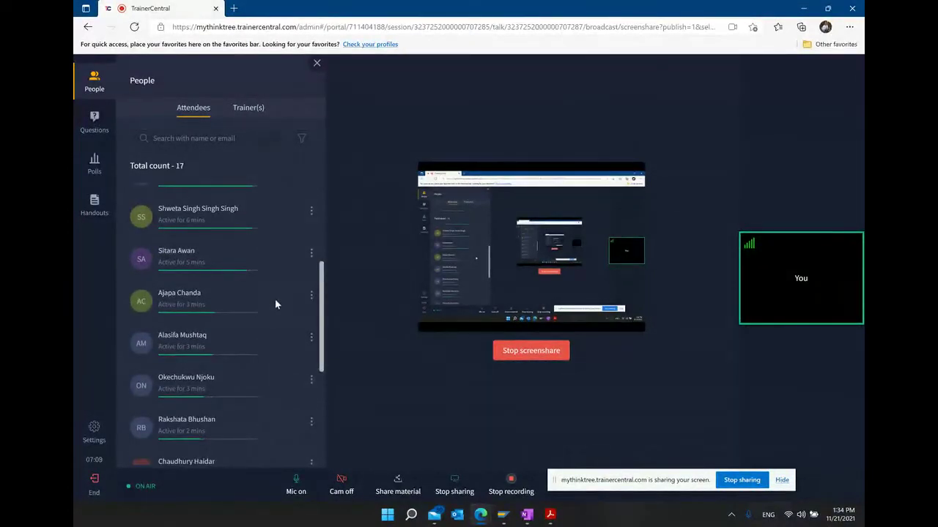
scroll(276, 305, "down", 1)
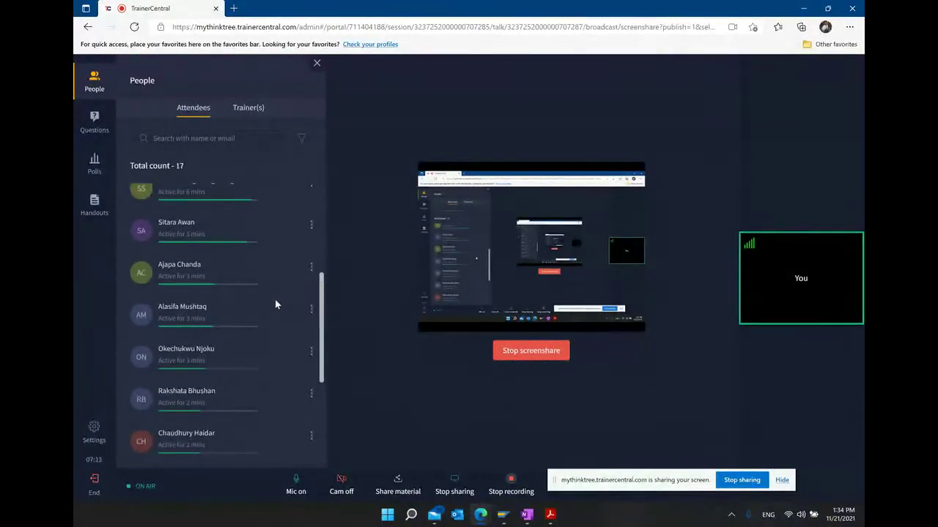
scroll(276, 304, "down", 2)
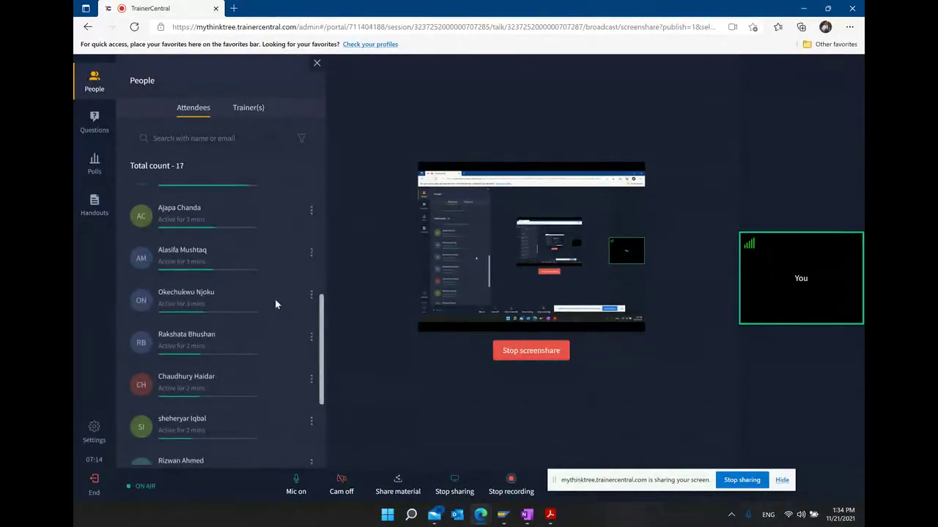
scroll(275, 305, "down", 1)
scroll(276, 305, "down", 2)
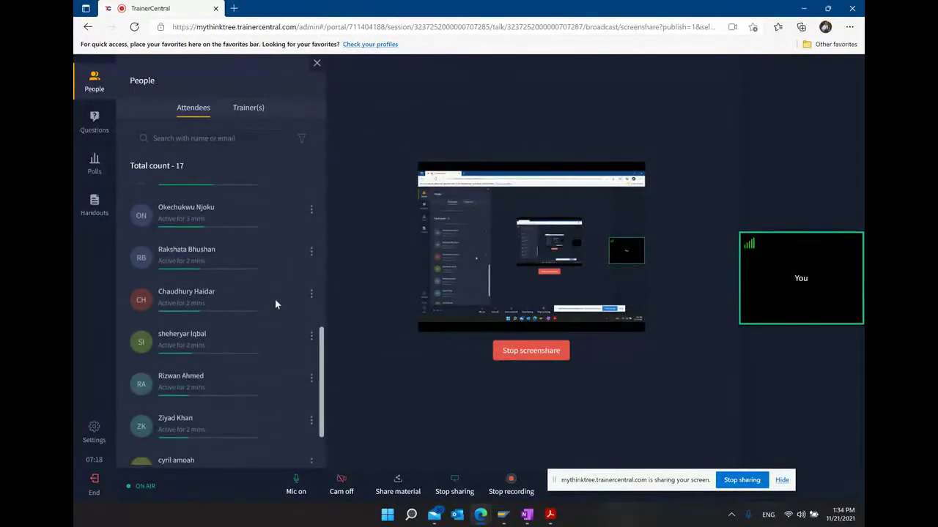
scroll(276, 305, "down", 1)
scroll(276, 305, "down", 1)
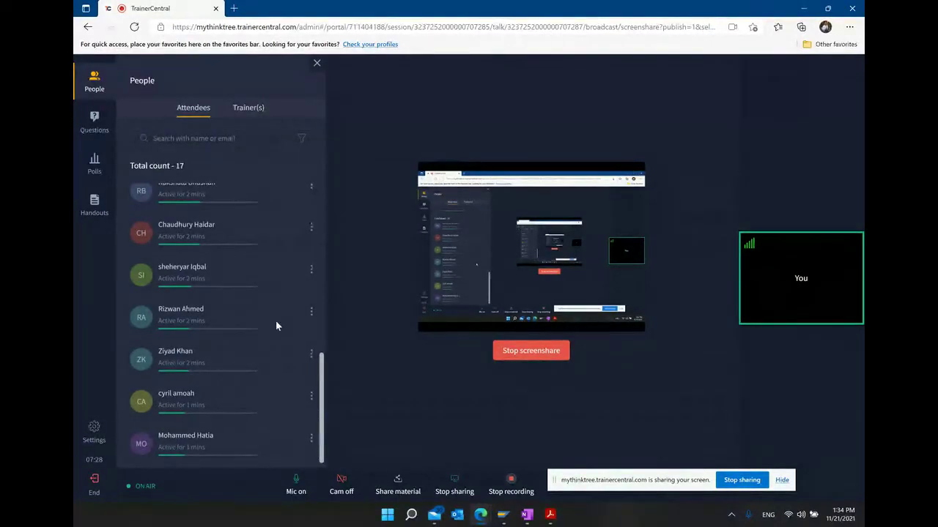
left_click(318, 63)
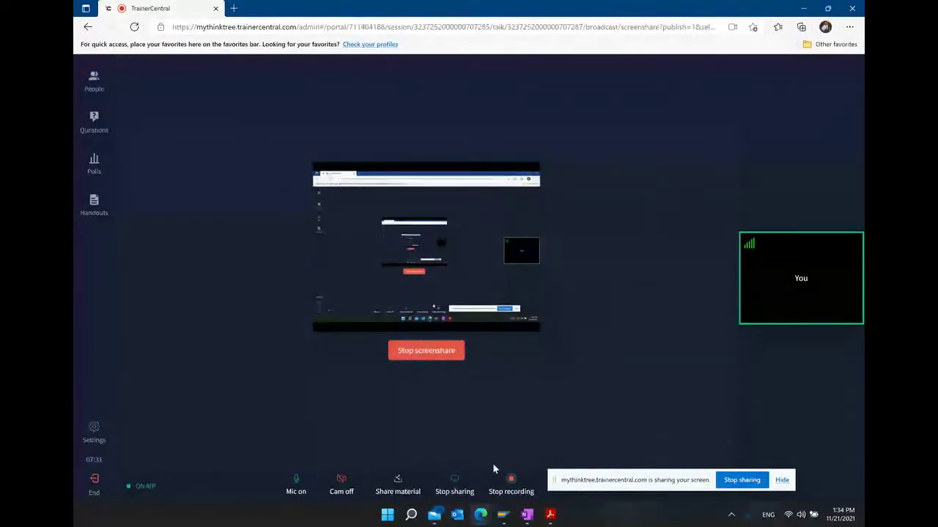
- Switch to SCM605_Sales.pdf in Acrobat Reader and read from the Unit 4 overview to the lesson on functions and customizing of the sales document type
left_click(550, 516)
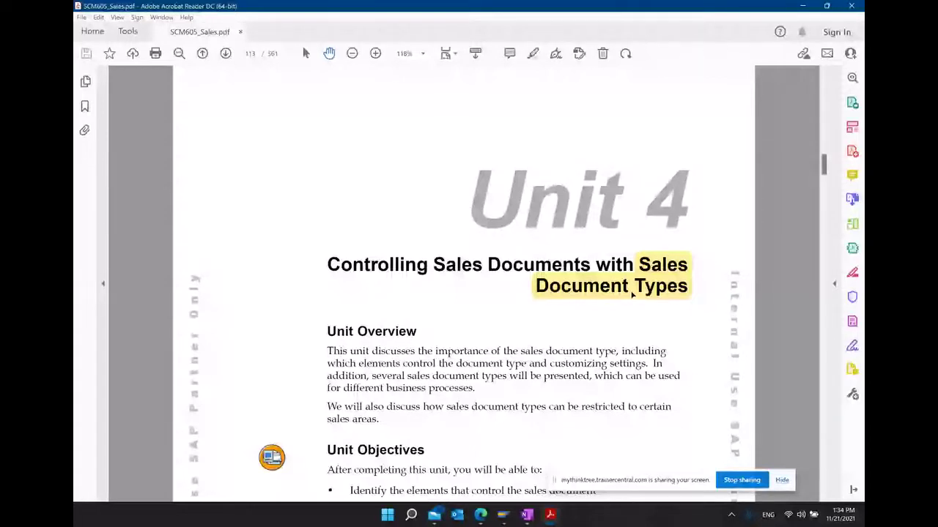
scroll(596, 309, "down", 1)
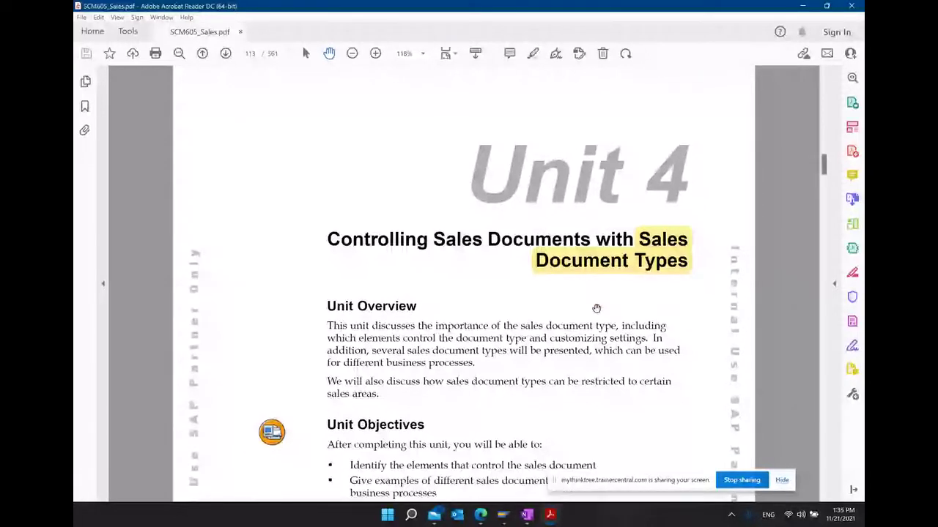
scroll(596, 308, "down", 1)
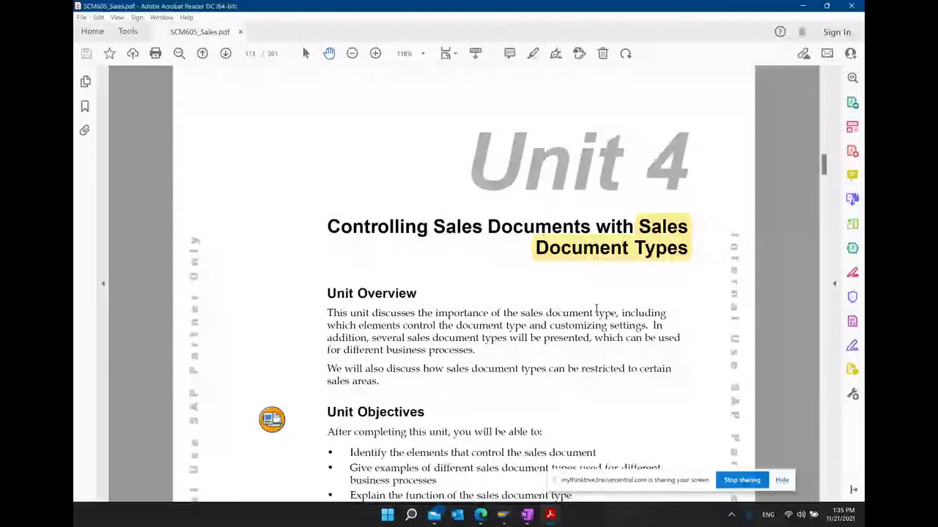
left_click(640, 248)
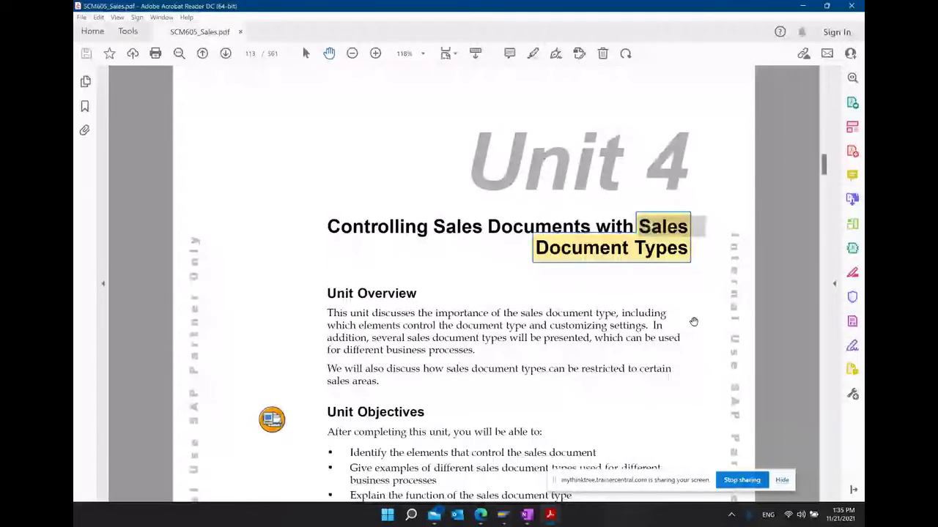
scroll(693, 321, "down", 5)
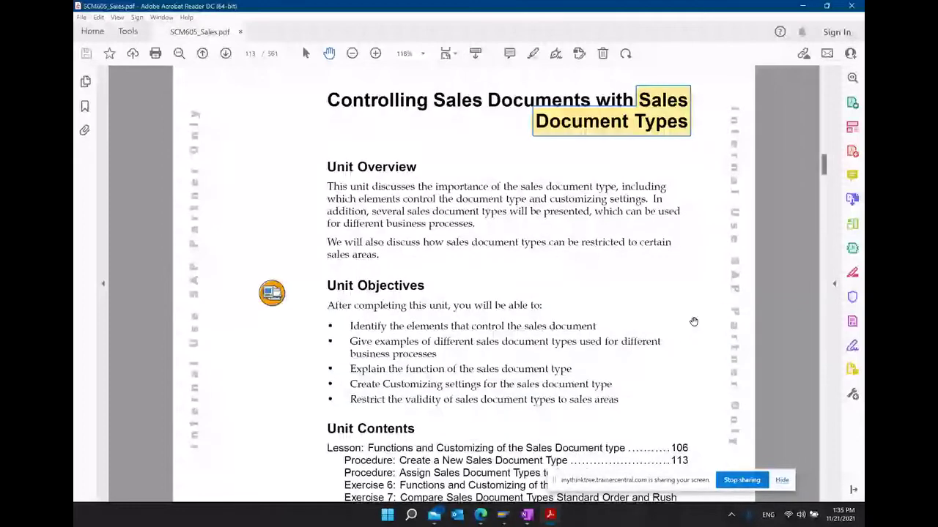
scroll(694, 323, "down", 2)
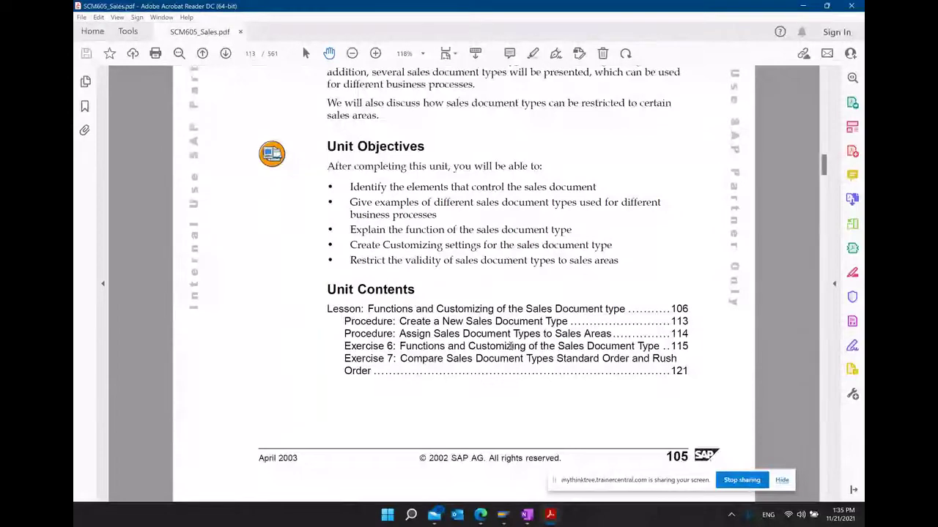
scroll(606, 310, "down", 8)
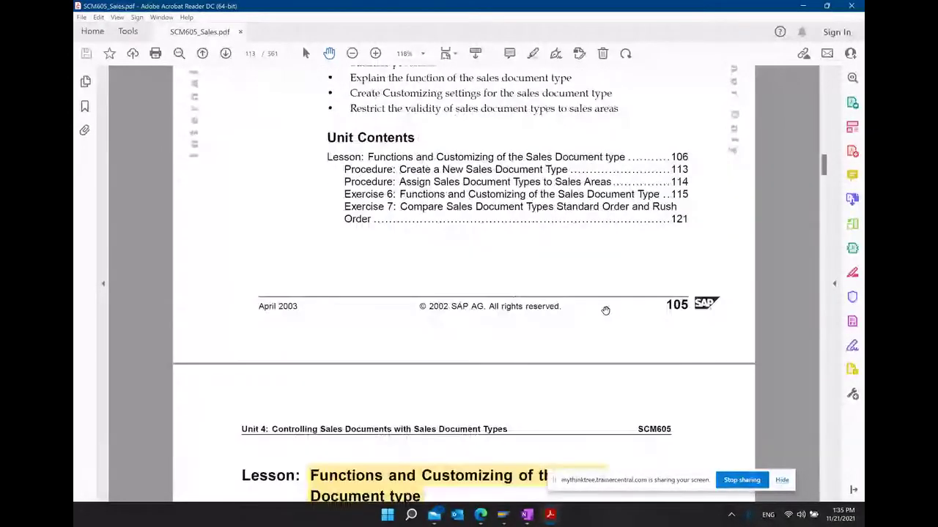
scroll(605, 311, "down", 5)
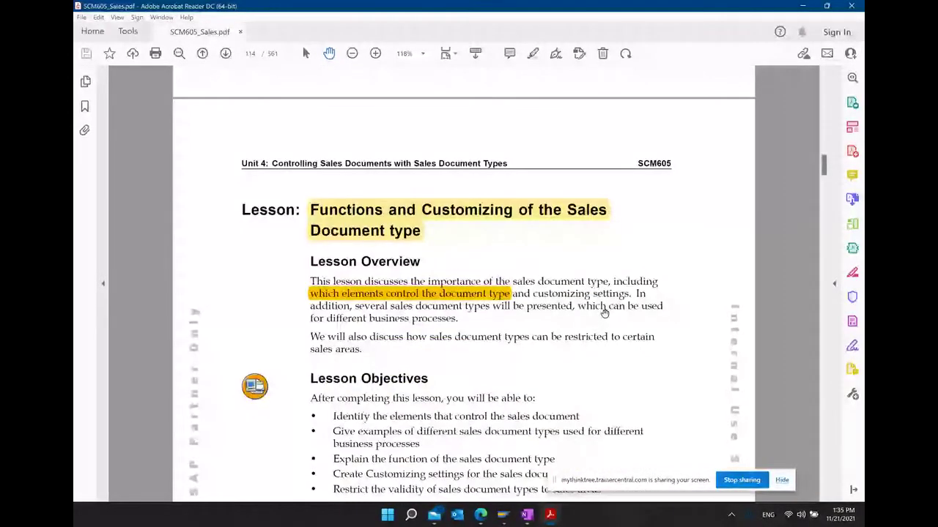
- Switch to the OneNote class notes and append the document type codes IN to Sales Inquiry and QT to Sales Quotation in the covered processes list
left_click(528, 515)
scroll(565, 311, "down", 1)
scroll(565, 311, "up", 4)
scroll(565, 311, "down", 1)
scroll(565, 310, "up", 15)
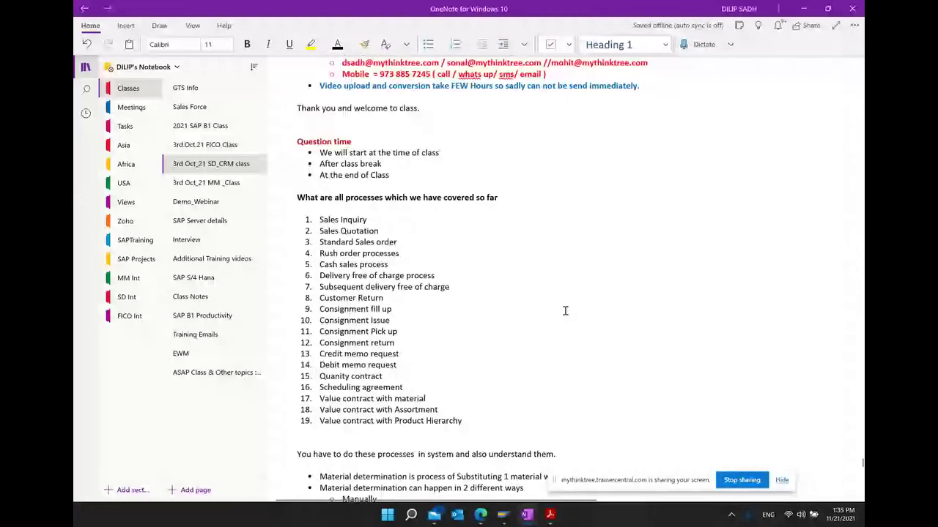
left_click(375, 219)
type("..IN")
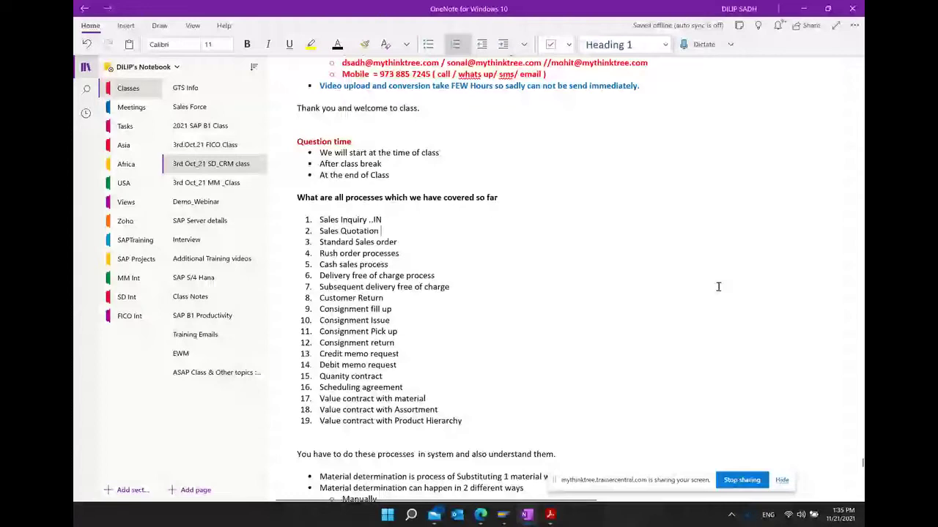
key("Down")
type("..Q")
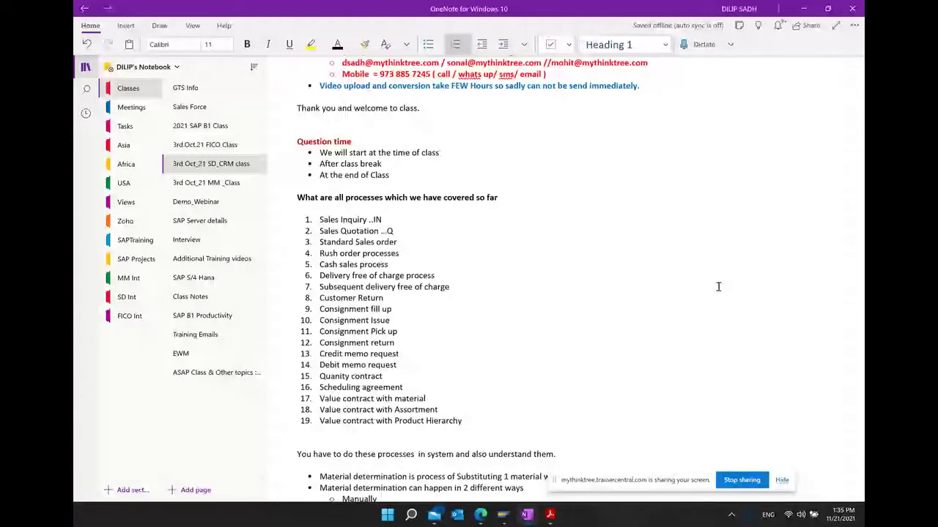
type("Y")
key("BackSpace")
type("T")
- Append the codes OR to Standard Sales order, RO to Rush order processes and CS to Cash sales process
type(" .")
type(".OR")
type("RO")
key("Down")
type(".")
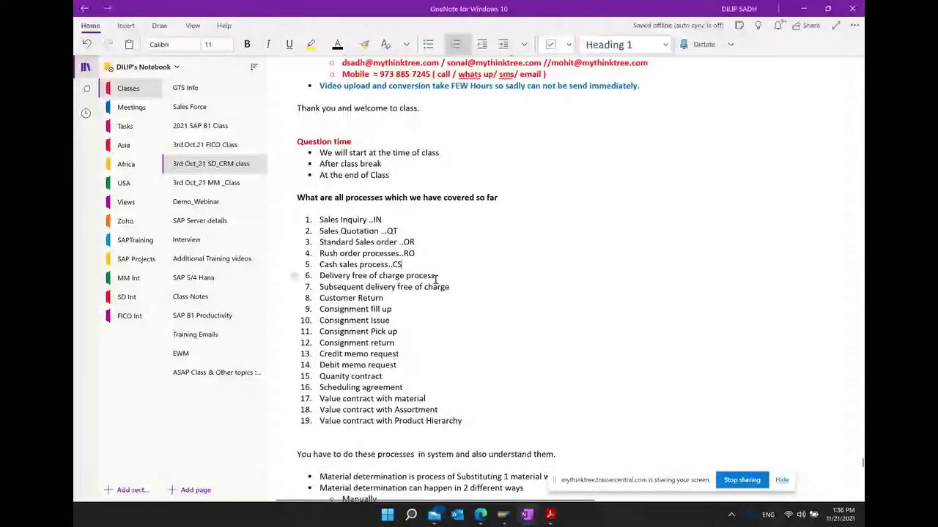
- Return to SCM605_Sales.pdf in Acrobat Reader and read the highlighted text on Controlling Sales Documents at the end of the lesson page
scroll(702, 309, "down", 6)
scroll(702, 309, "down", 10)
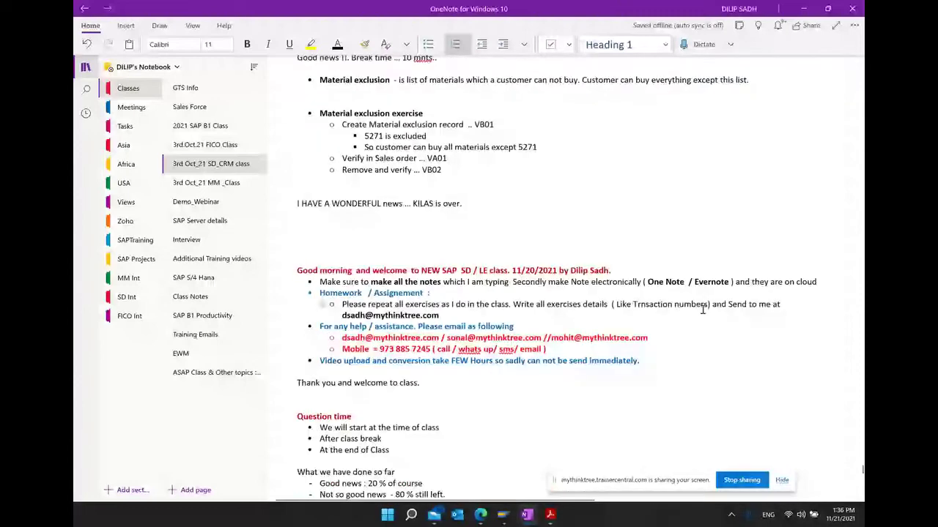
scroll(702, 310, "down", 10)
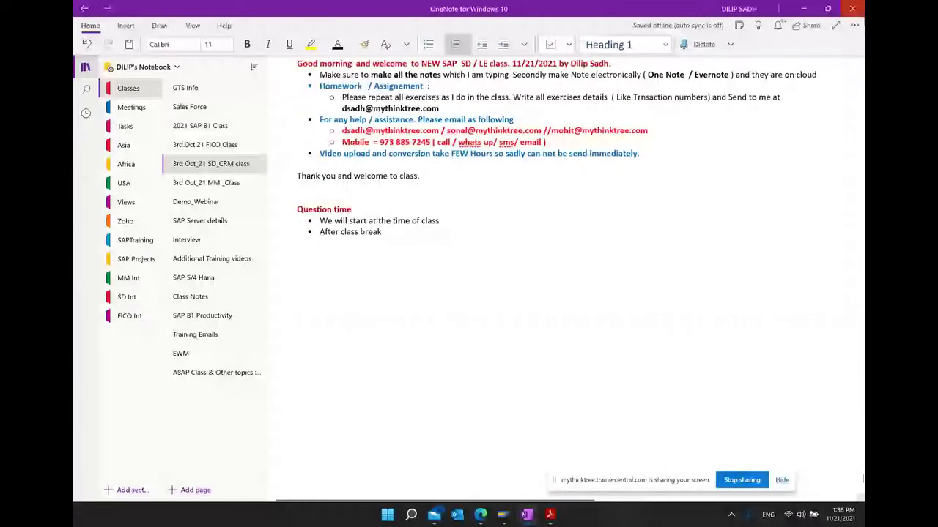
left_click(804, 8)
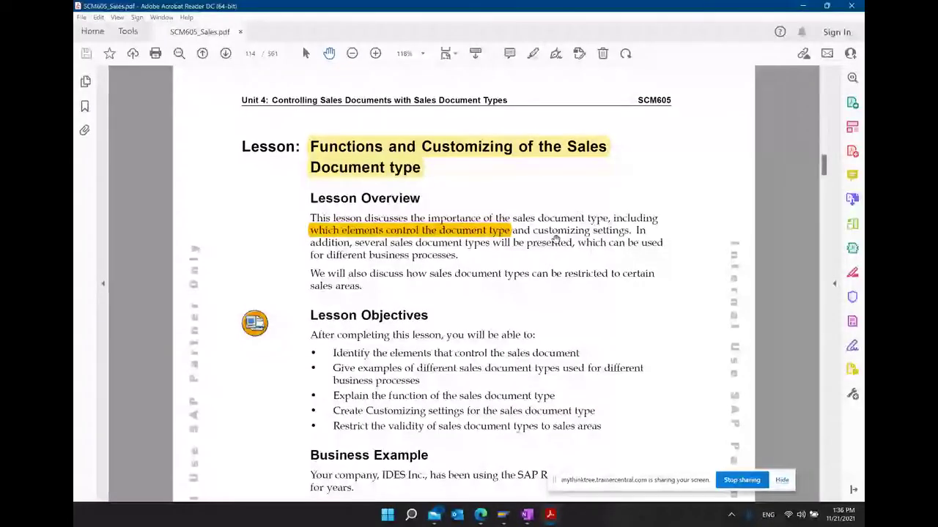
scroll(555, 239, "down", 3)
scroll(555, 238, "down", 7)
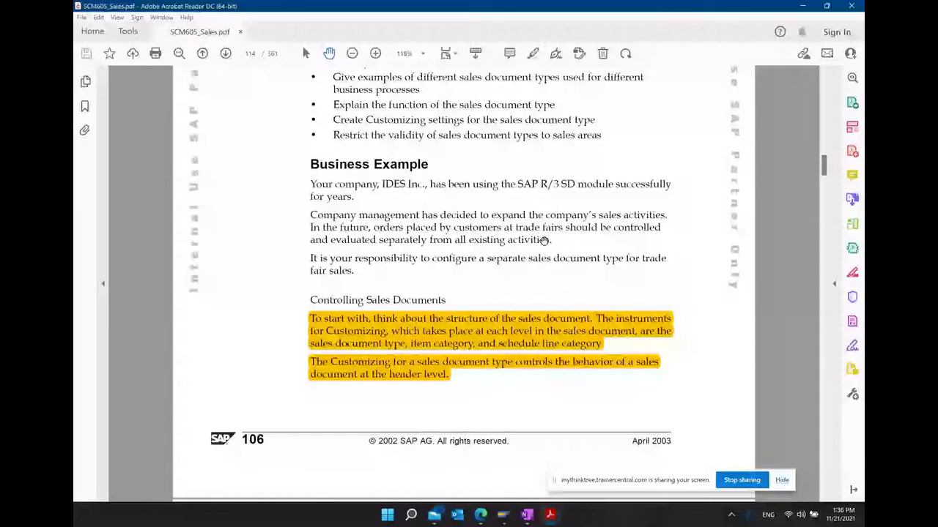
left_click(474, 332)
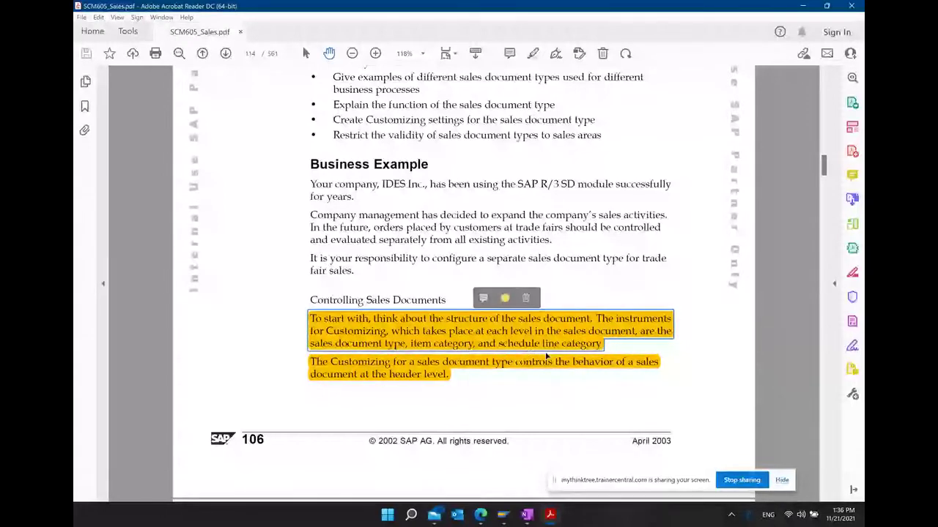
- Switch back to the OneNote class notes and start a bullet reading "Sales document structure" below the Question time list of the 11/21/2021 class
left_click(550, 515)
left_click(527, 515)
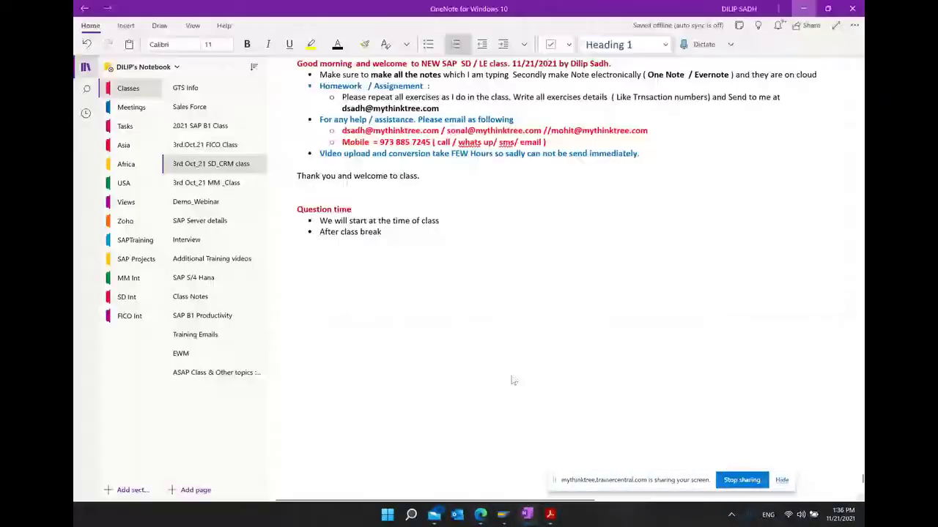
scroll(440, 183, "up", 2)
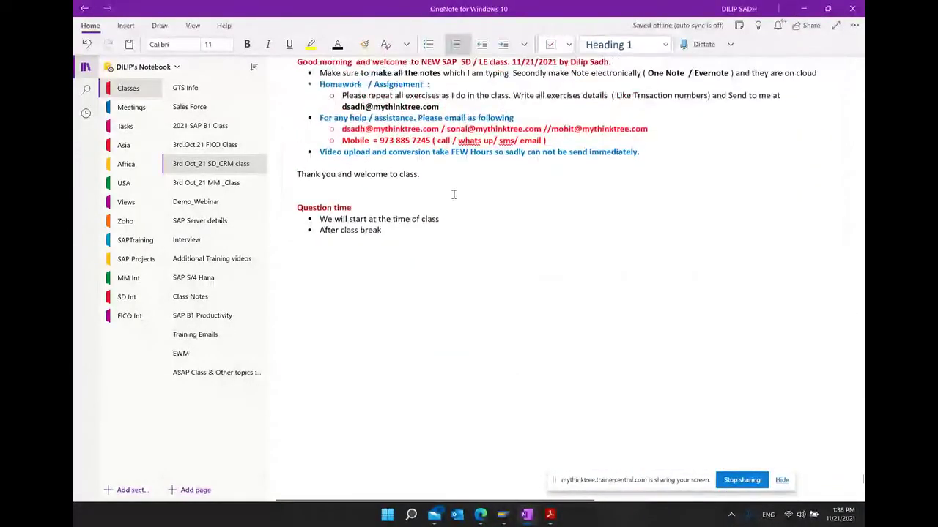
scroll(444, 257, "up", 2)
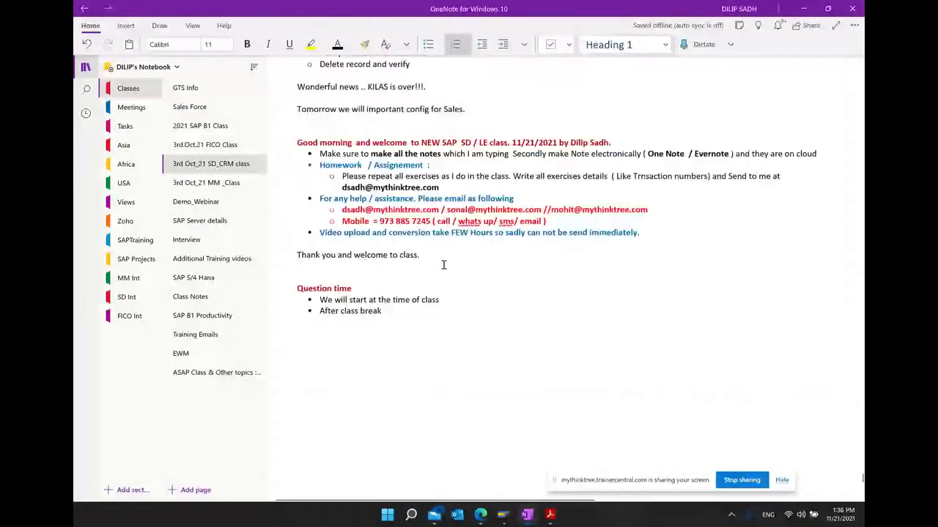
left_click(395, 317)
key("Return")
key("Return")
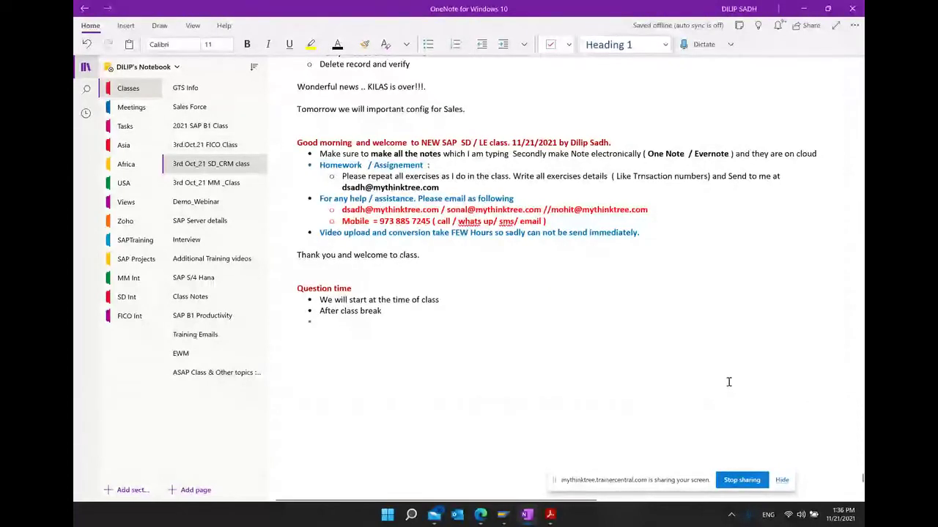
type("* We")
key("BackSpace")
key("BackSpace")
type("Sa")
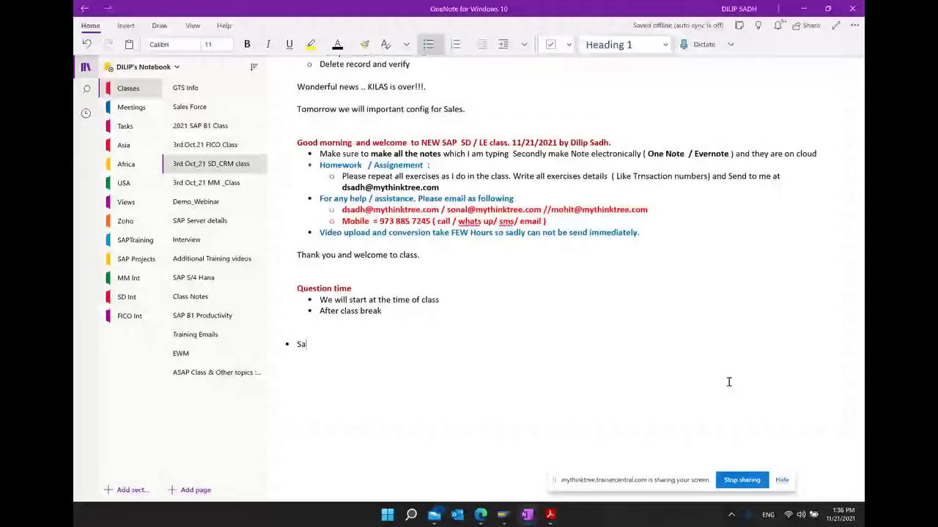
type("les di")
key("BackSpace")
type("ocument structure  ")
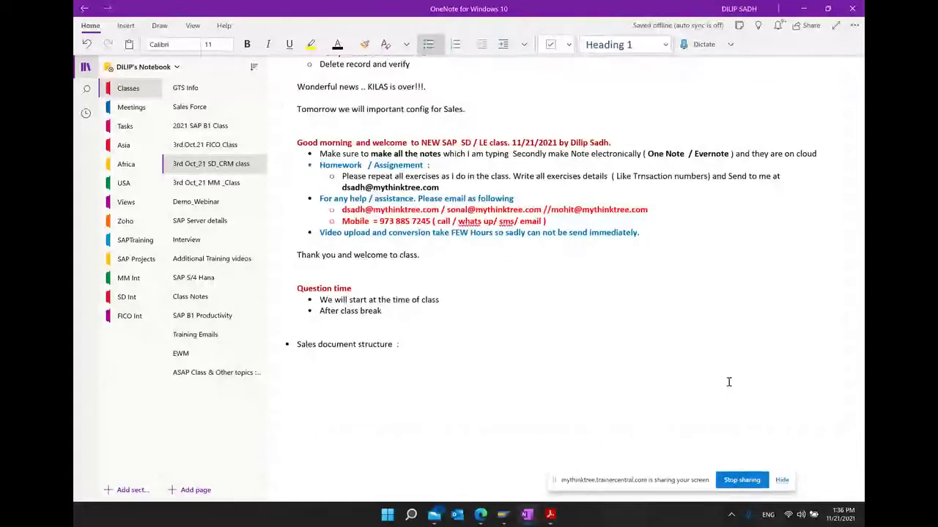
- Complete the bullet with ": how data get stored in Sales document. Sales document has 3 layer / buckets of data."
type(": how")
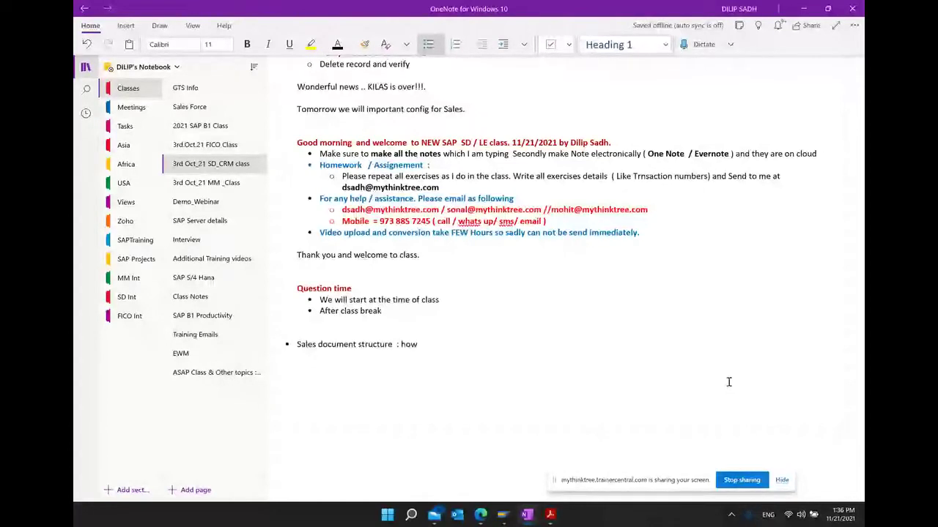
type(" data get stored in Sales document")
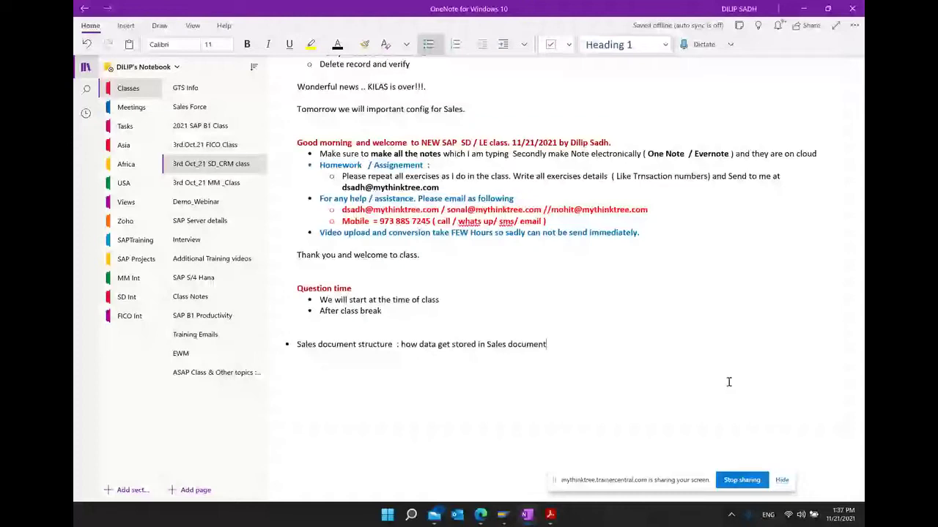
type(". Sales document has 3 lat")
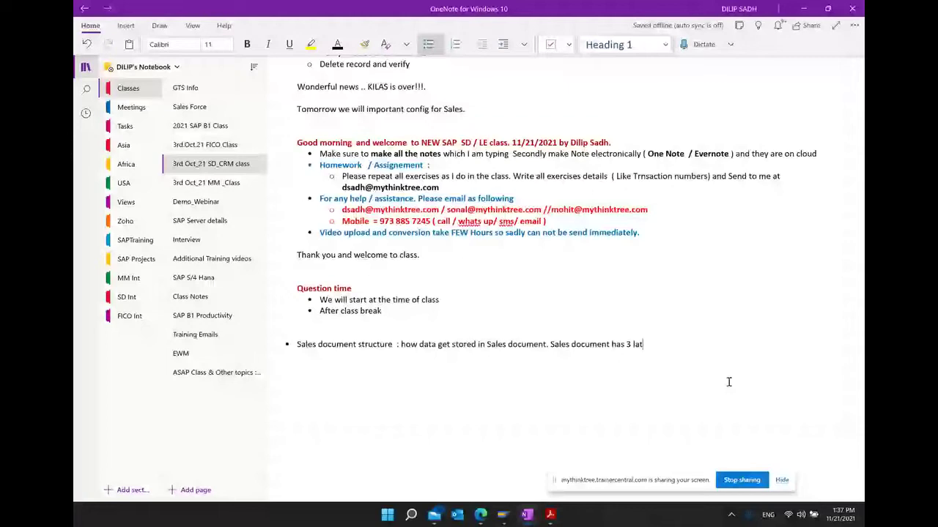
key("BackSpace")
type("yre")
type("uckets of data.")
key("Return")
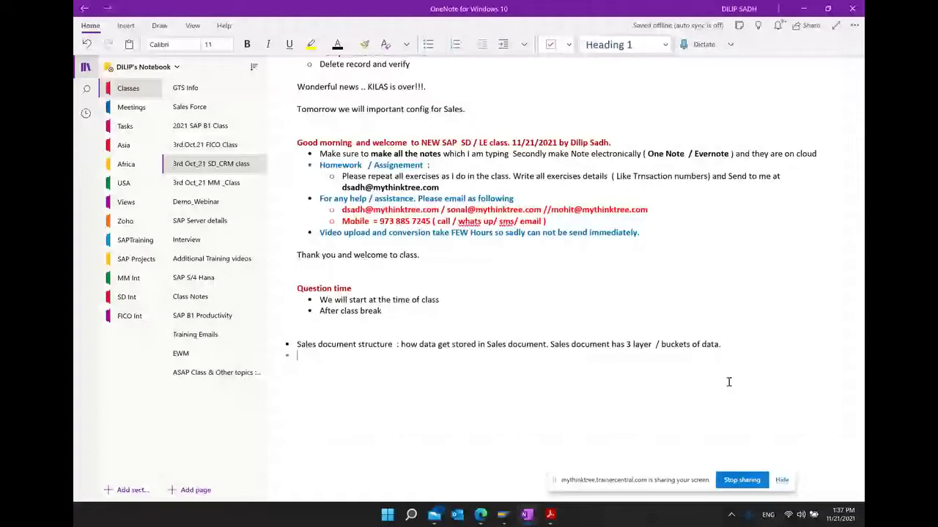
- Add the indented sub-bullets "Header data", "Line item data" and "Schedule line data" under the sales document structure bullet
left_click(504, 47)
type("Hea")
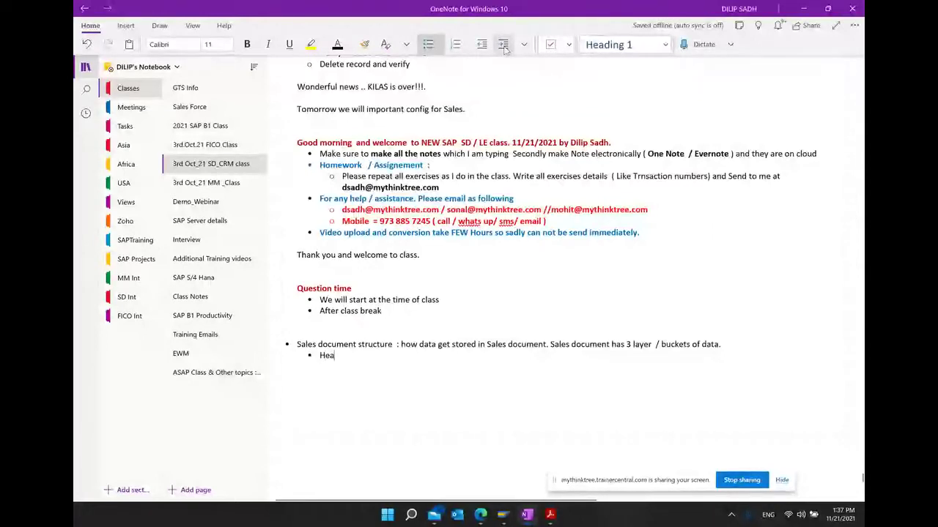
type("der data")
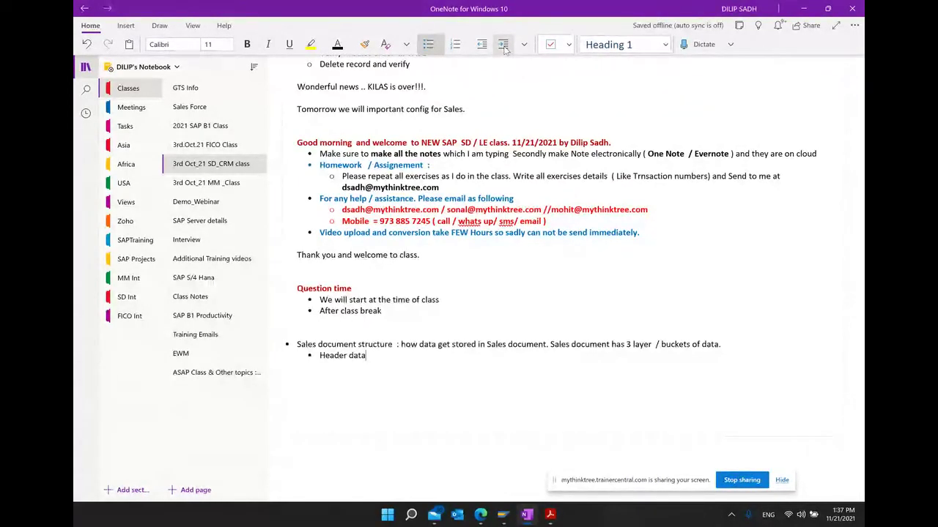
key("Return")
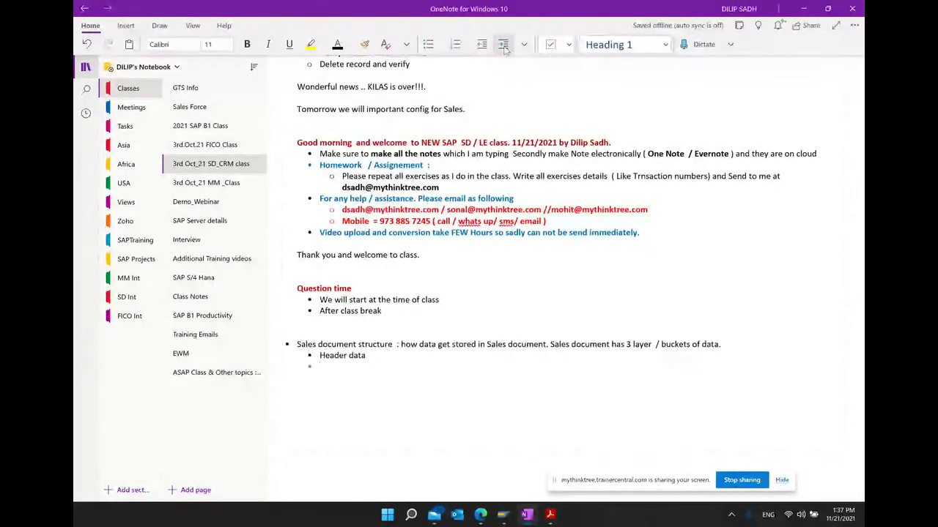
type("lINE")
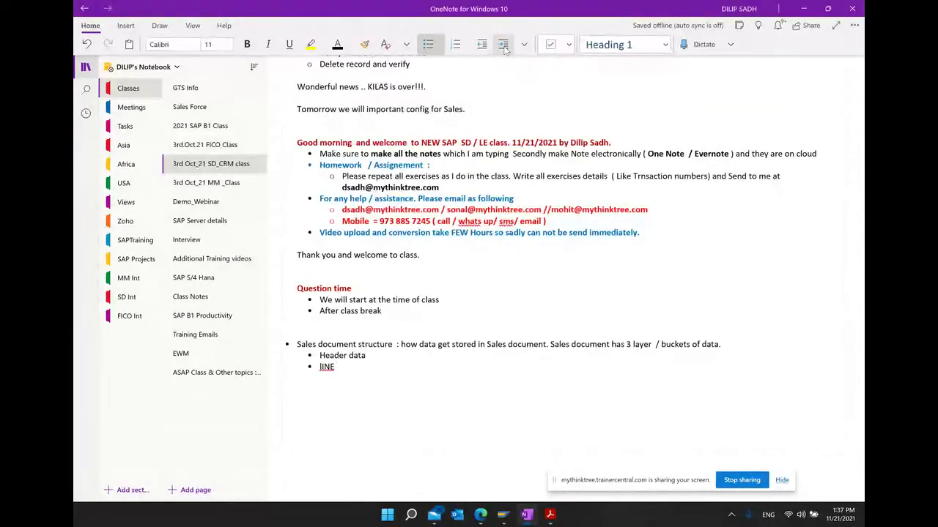
key("BackSpace")
key("BackSpace")
key("BackSpace")
type("Line item data")
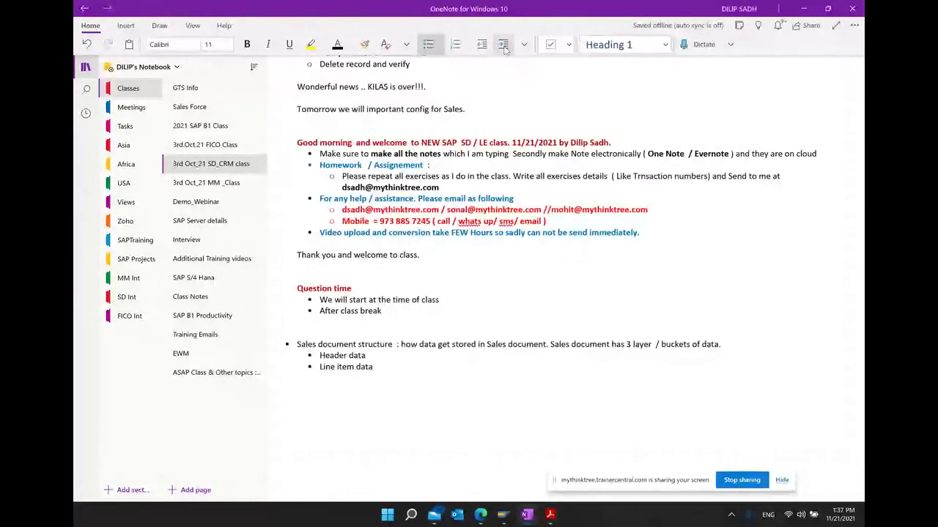
key("Return")
type("S")
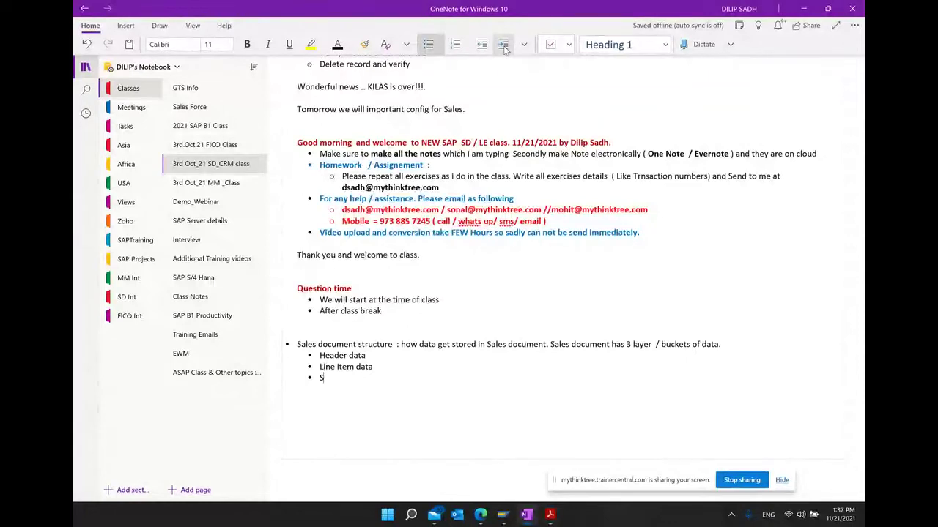
type("chedule line data")
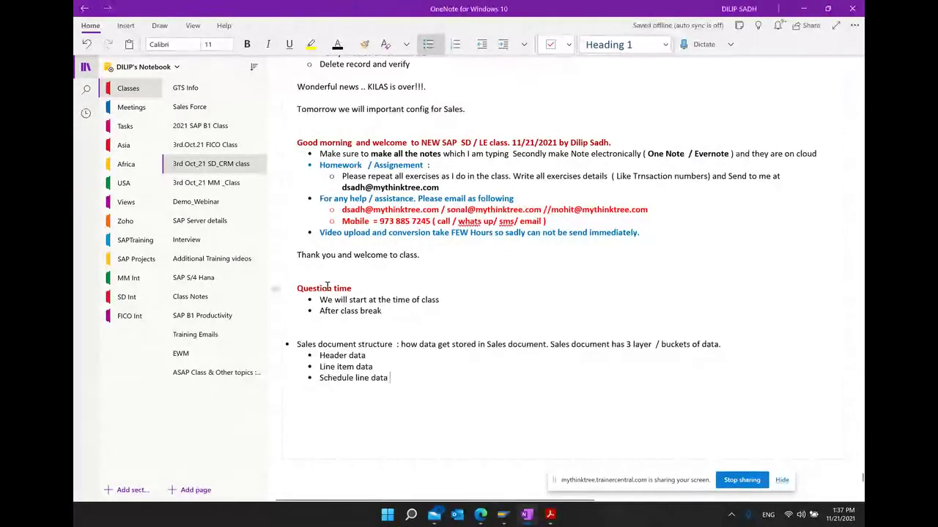
- Make "Sales document structure" bold and extend the Header data bullet with ": applies to entire sales document e.g. Customer"
left_click_drag(398, 344, 296, 343)
left_click(331, 329)
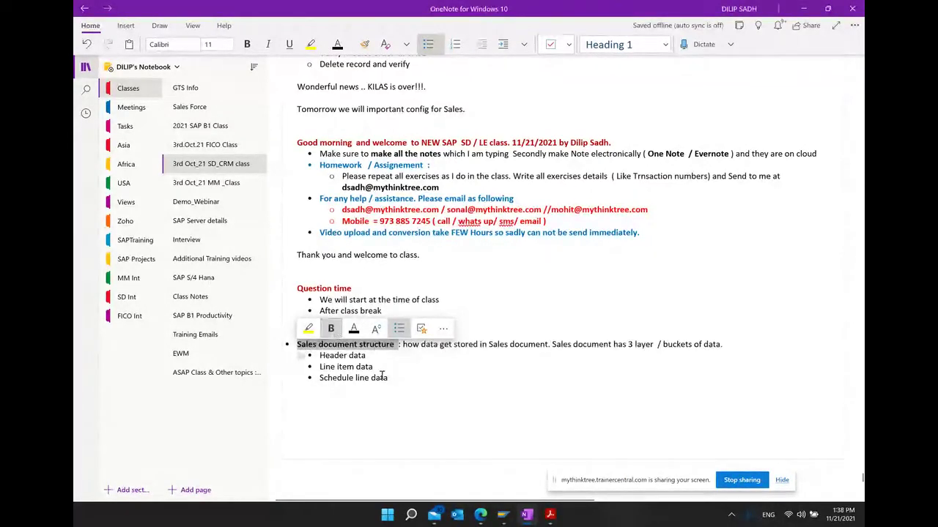
left_click(515, 372)
type(": applies to")
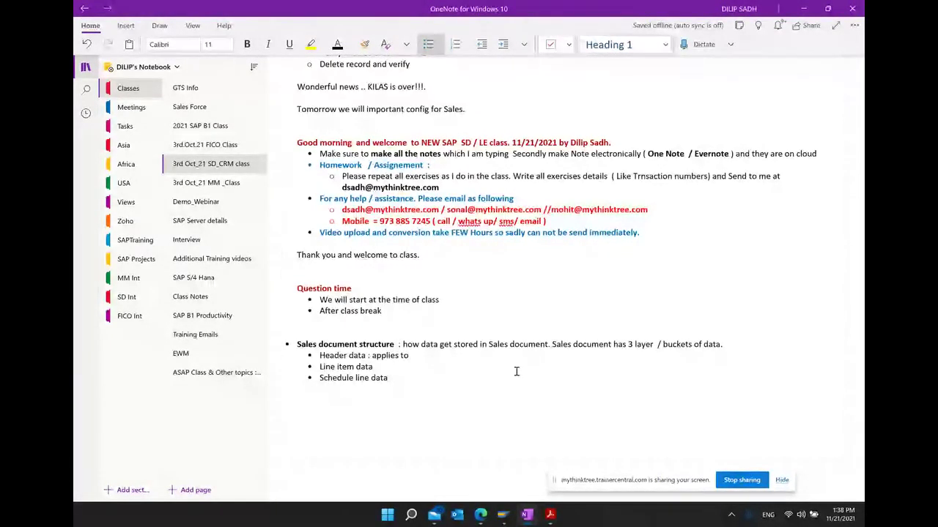
type(" entire sa")
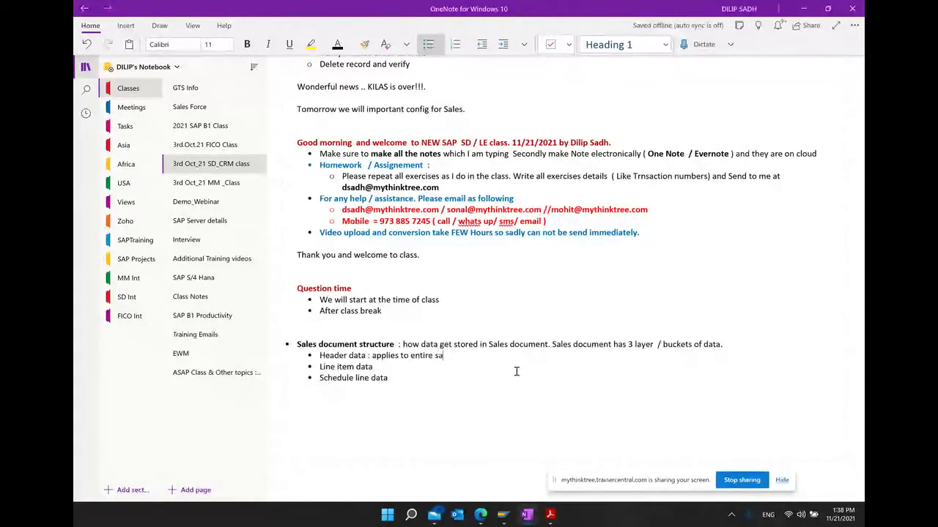
type("les document e.g.")
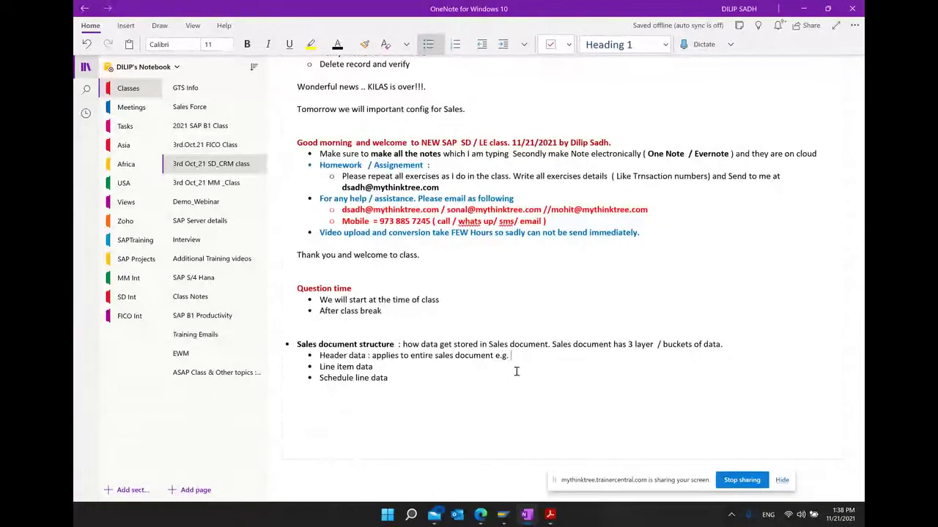
type("  V")
key("BackSpace")
type("Customer")
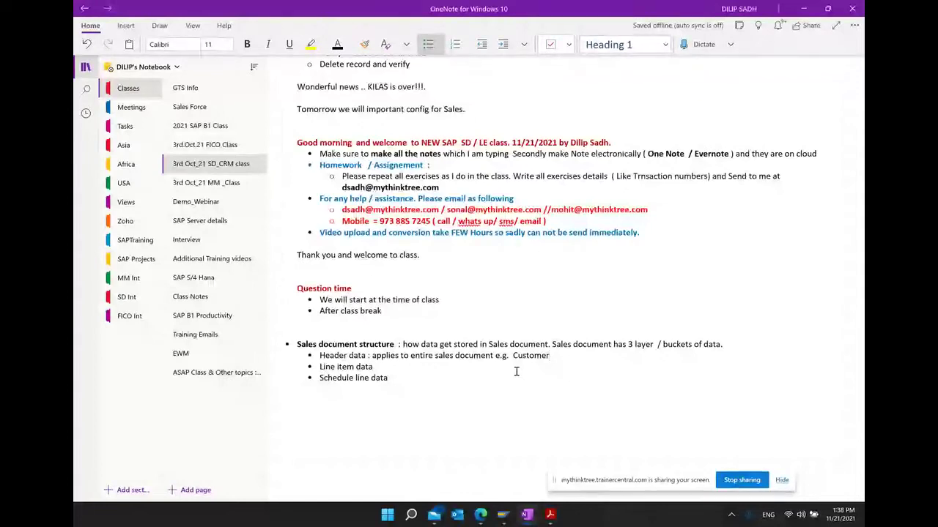
- Extend the Line item data bullet with ": we have multiple line items e.g. Material", correcting the spelling of "multiple"
key("Down")
type(": we c")
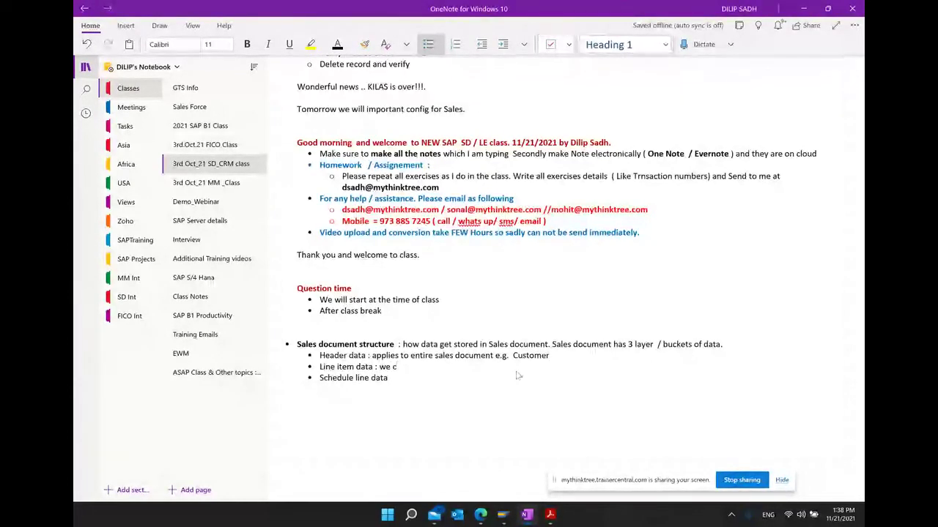
key("BackSpace")
type("hav")
type("e mut liple line")
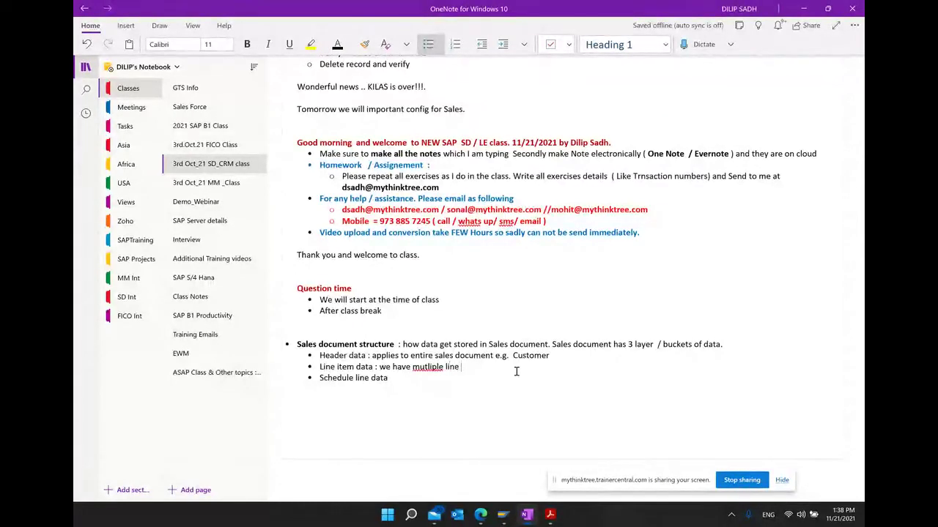
type(" re")
key("BackSpace")
key("BackSpace")
type("item")
key("BackSpace")
type("s  e.g. Material")
right_click(429, 367)
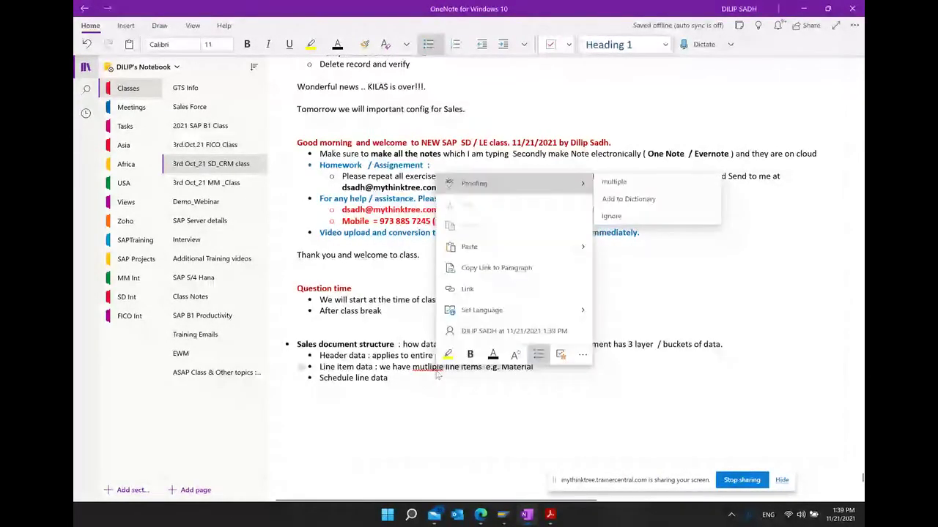
left_click(639, 188)
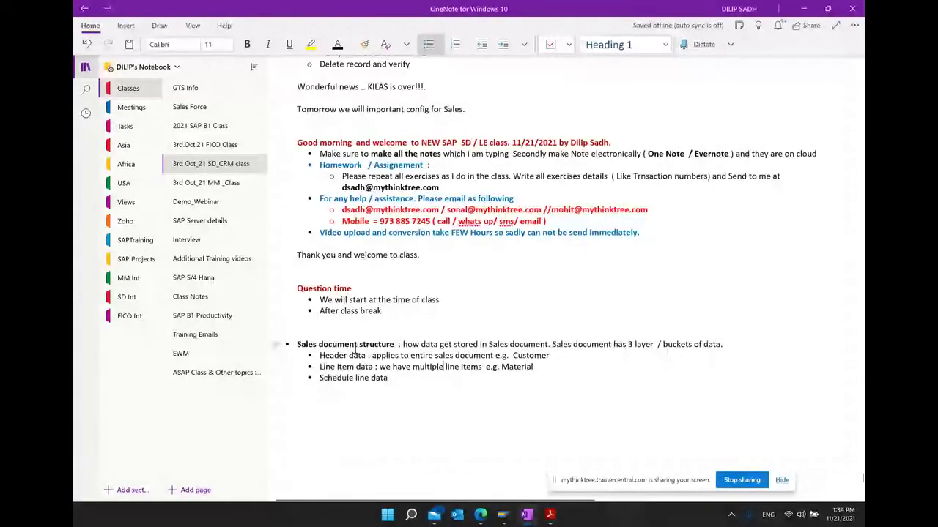
- Make the labels "Header data :" and "Line item data" bold in the sales document structure bullets
left_click_drag(370, 355, 319, 356)
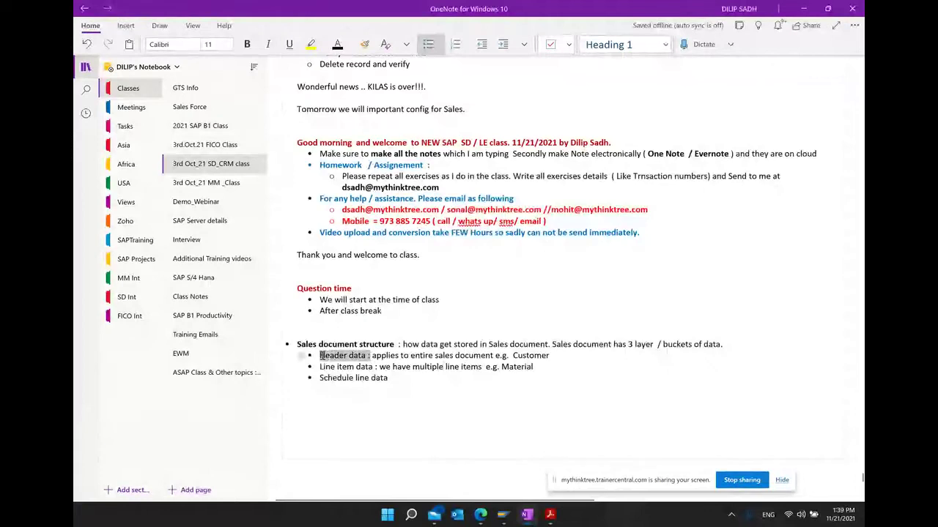
left_click(356, 341)
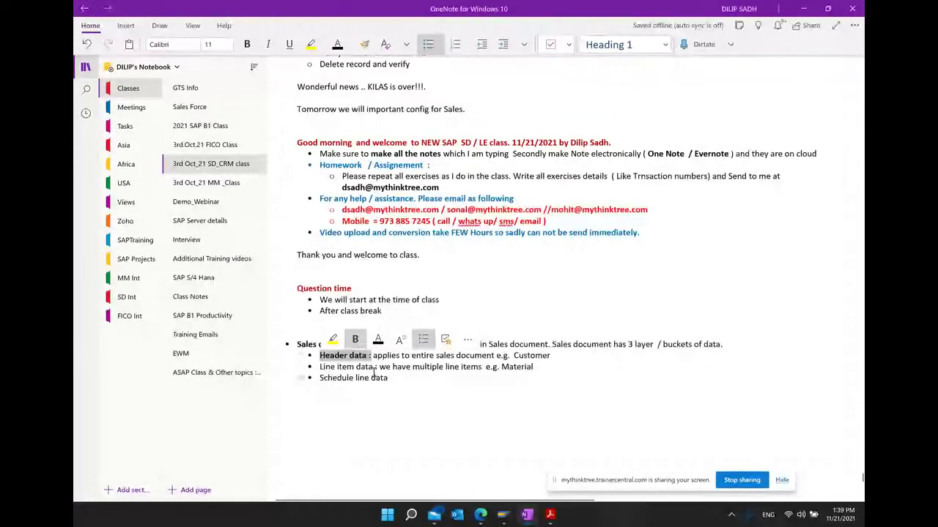
left_click_drag(332, 367, 319, 367)
left_click(351, 353)
- Extend the Schedule line data bullet with ": subdivision of line items e.g delivery date"
left_click(491, 386)
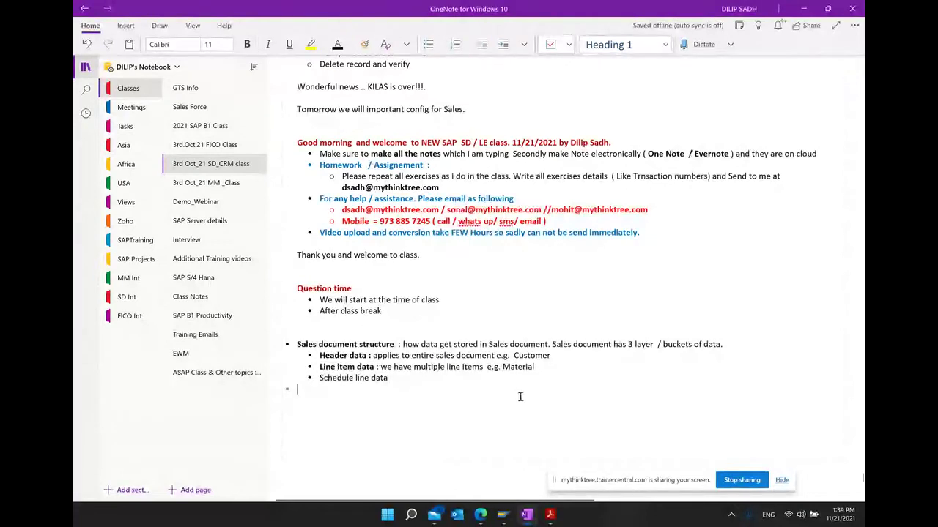
type(":  ")
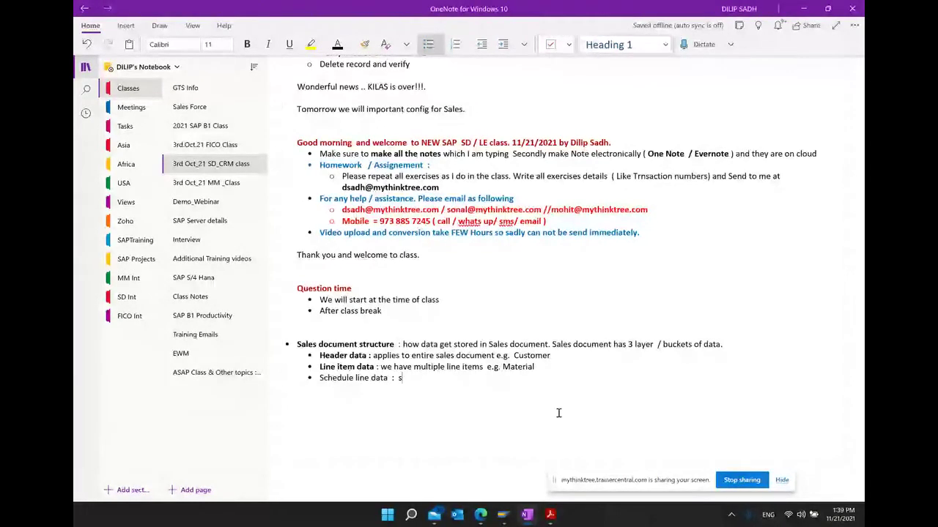
type("sund")
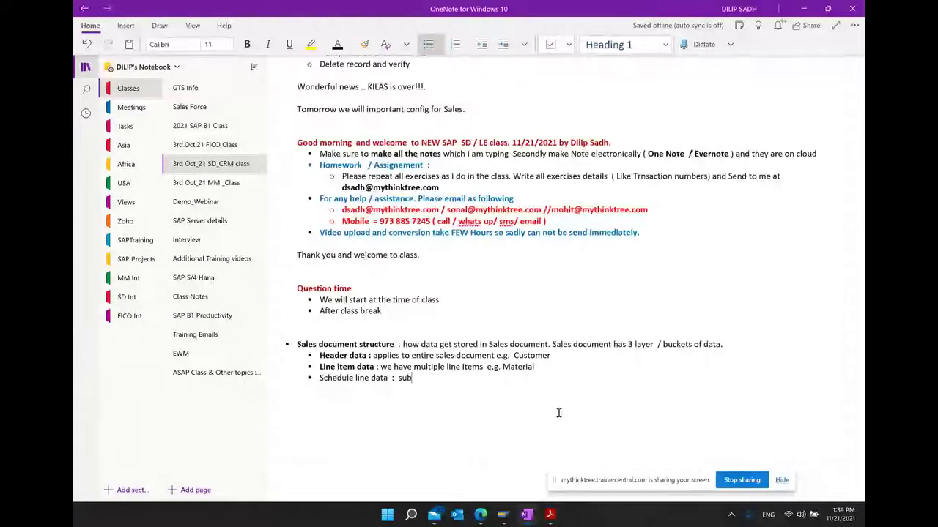
type("ivisio")
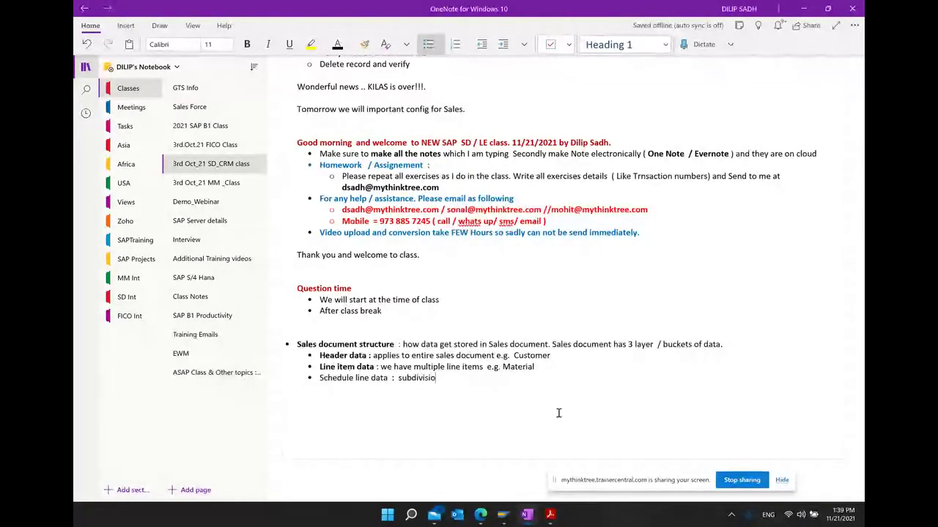
type("n if")
type("of ")
type("lin")
type("e item")
type("s ")
type(" e.g")
type(" deliver")
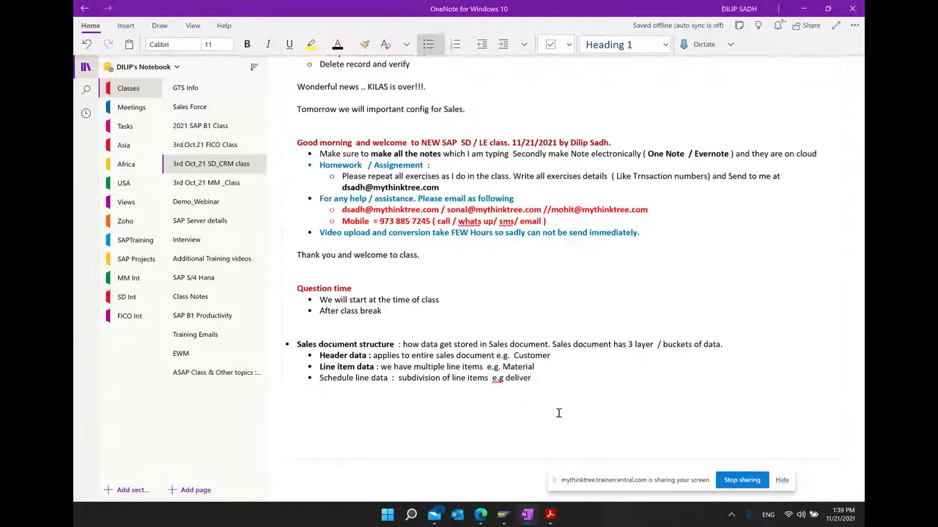
type("y date")
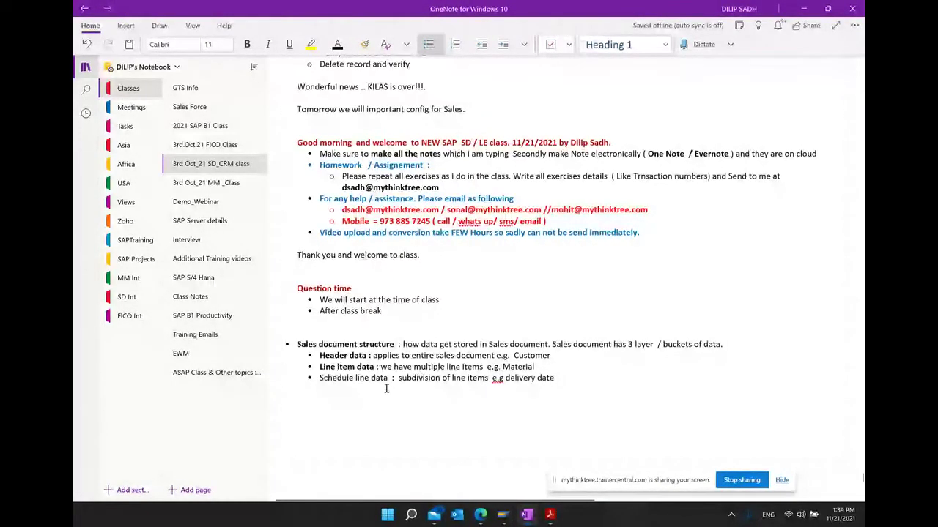
- Make the "Schedule line data" label bold
left_click_drag(388, 379, 320, 380)
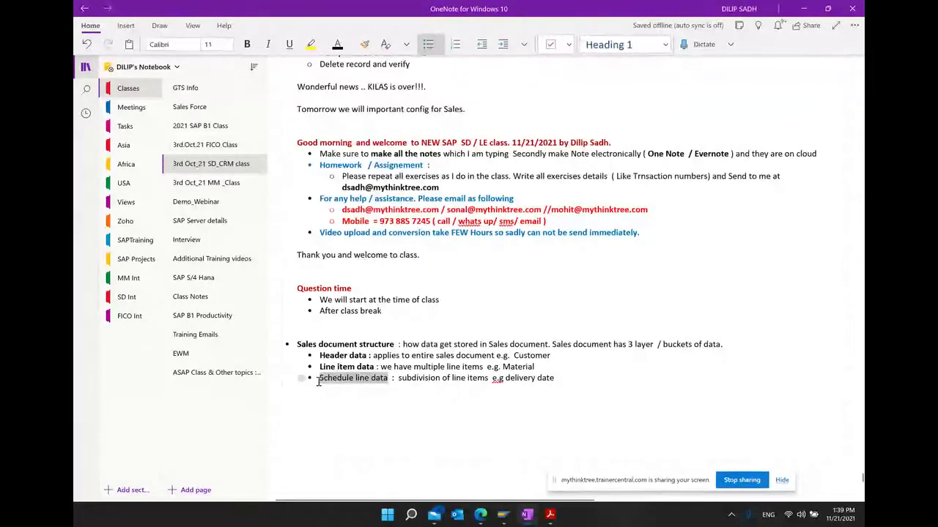
left_click(353, 366)
left_click(367, 406)
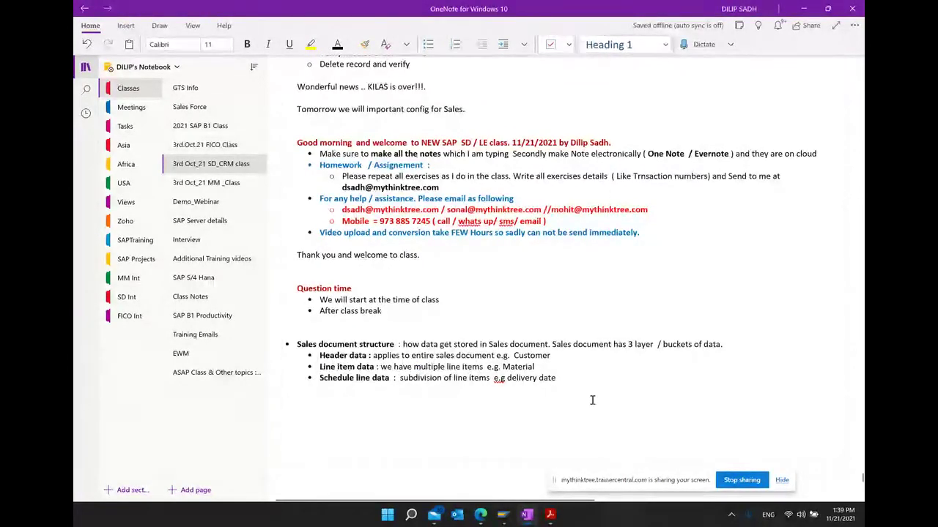
scroll(591, 398, "down", 2)
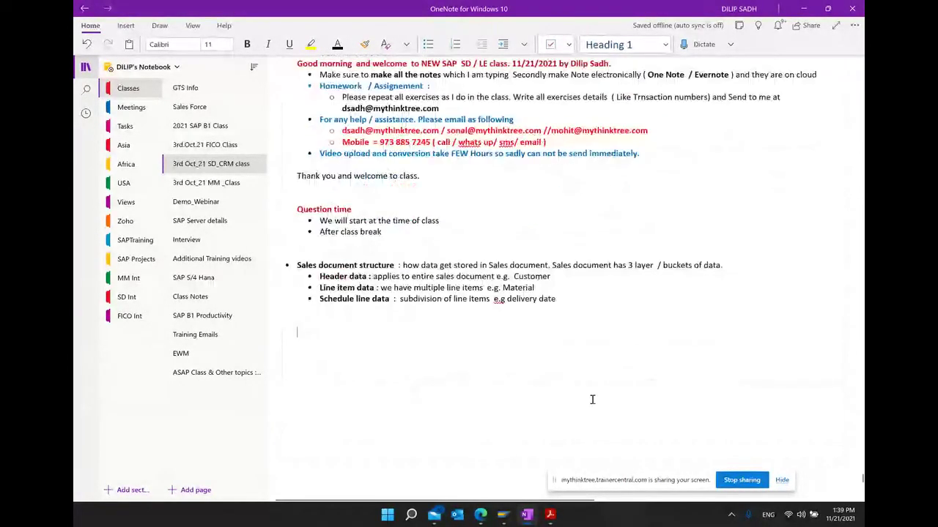
- Add the indented sub-bullet "Controlled by Sales document type" under the Header data bullet
left_click(571, 300)
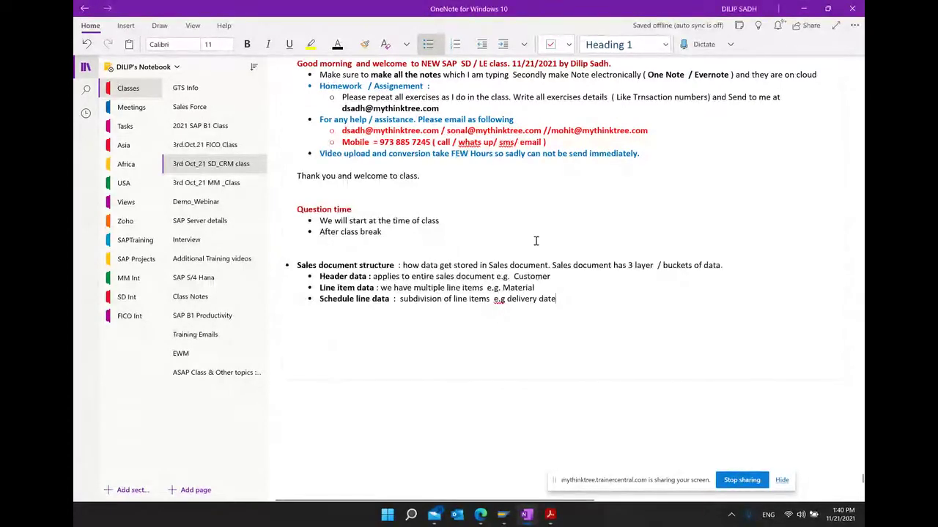
left_click(568, 276)
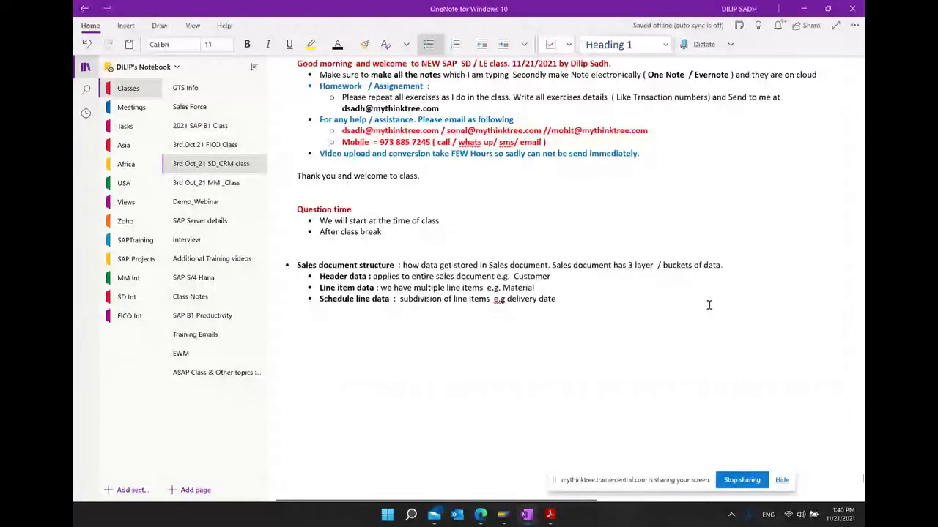
key("Return")
key("Tab")
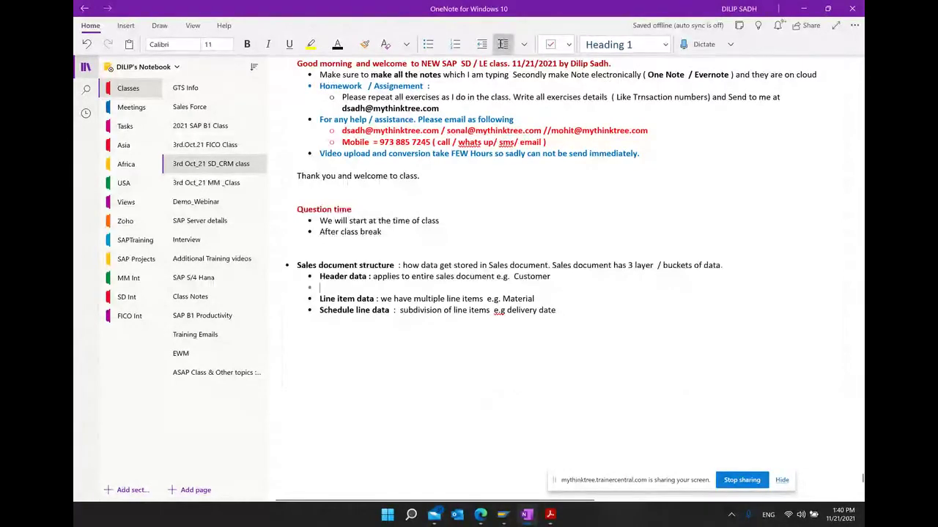
type("contr")
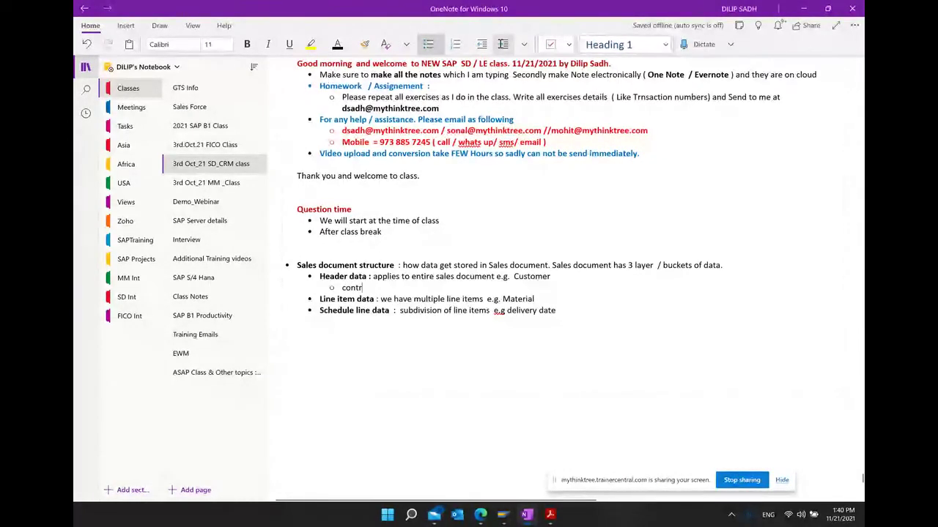
type("olled by Sales do")
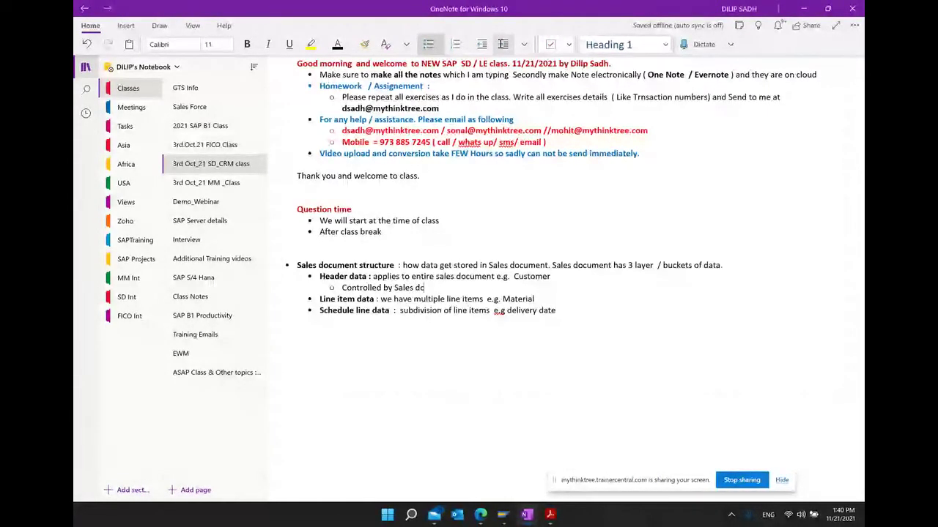
type("cument t")
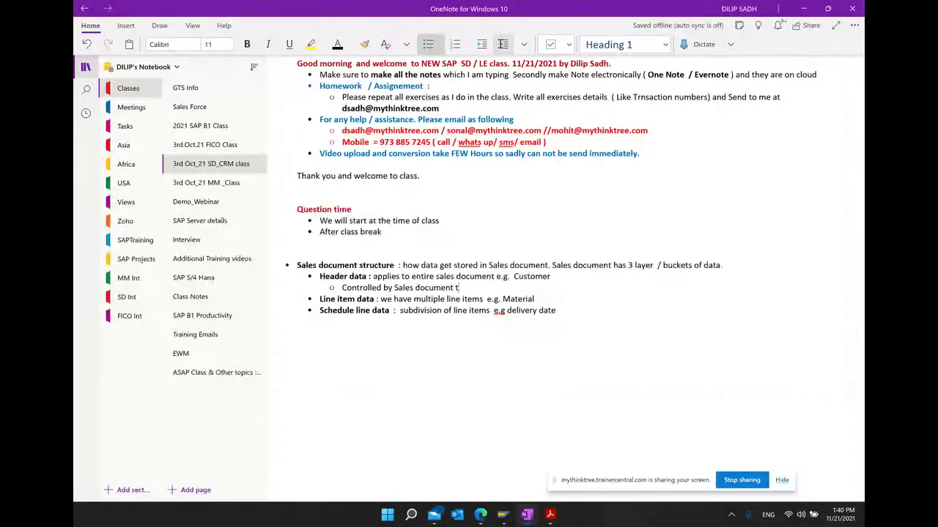
type("ype")
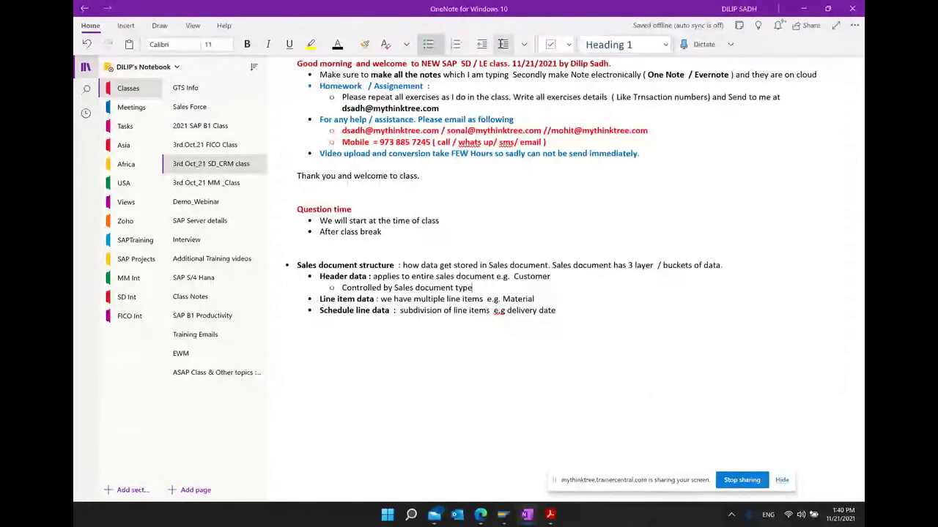
- Add the indented sub-bullet "Controlled Item category" under the Line item data bullet
left_click(545, 299)
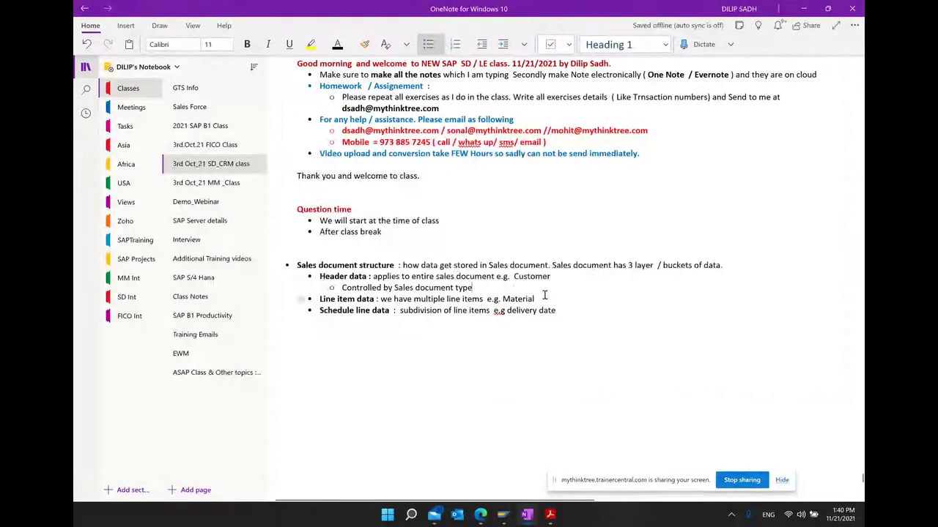
key("Return")
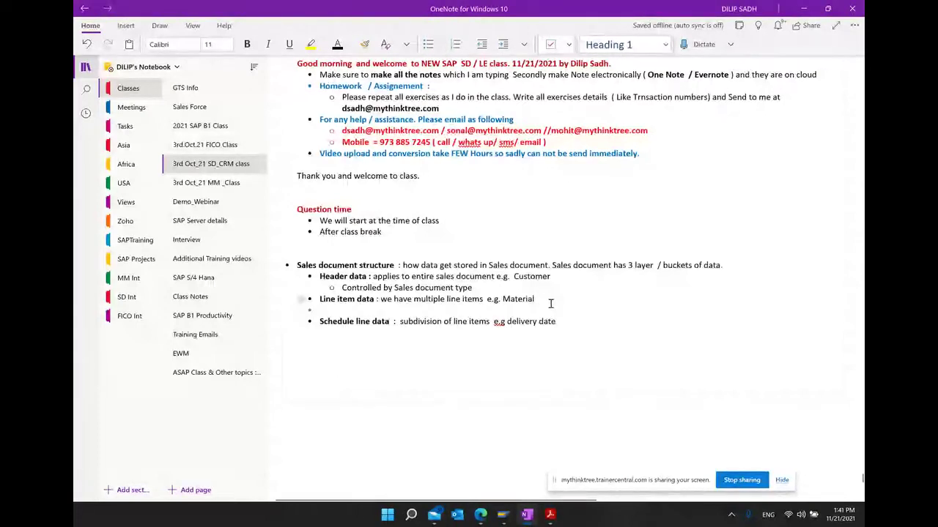
left_click(505, 44)
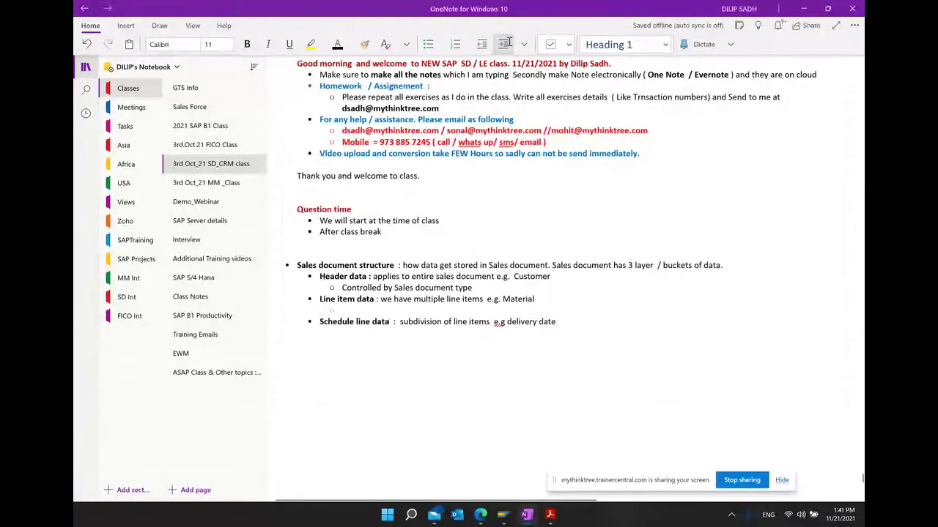
type("cont")
type("rolled l")
type("te")
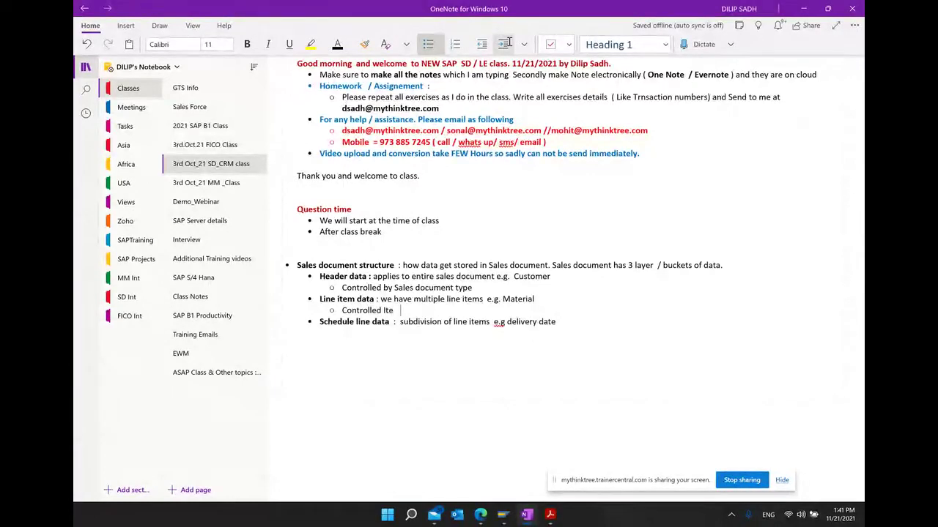
type("m category")
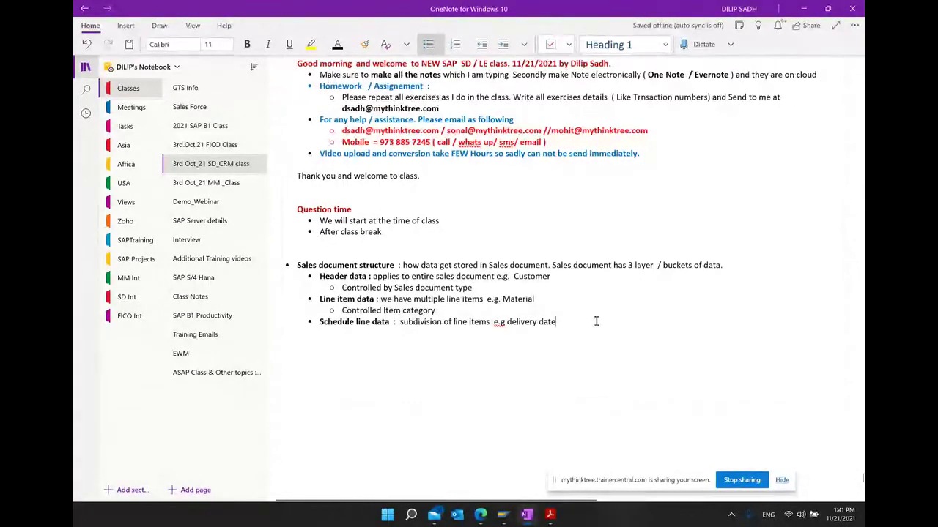
- Add the indented sub-bullet "Controlled by schedule line category" under the Schedule line data bullet, correcting the spelling of "Controlled"
key("Return")
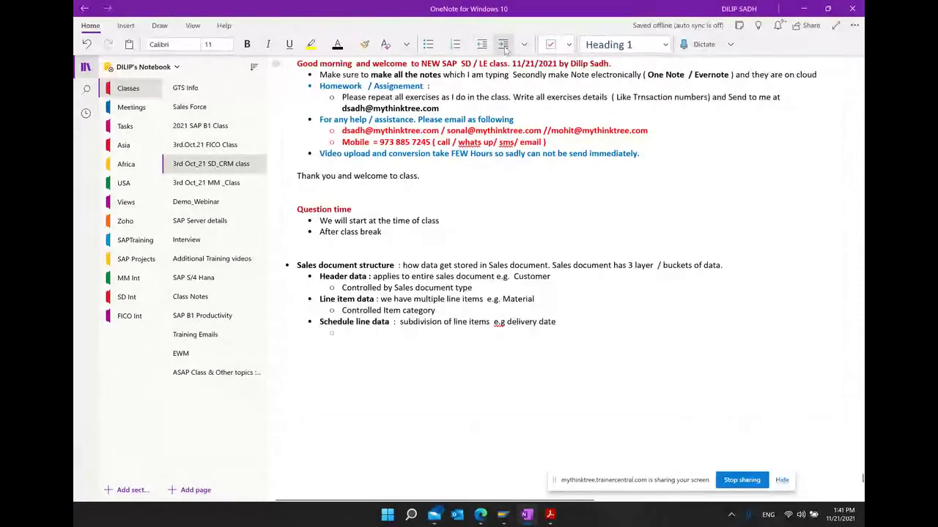
type("contro")
type("lled by sc")
type("hed")
type("ule li")
type("ve")
key("BackSpace")
key("BackSpace")
type("ne ca")
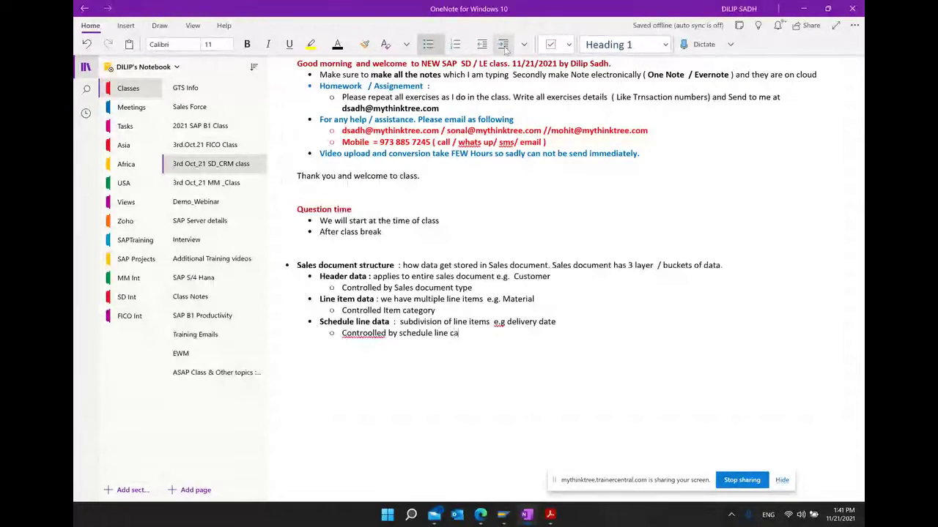
type("tegory")
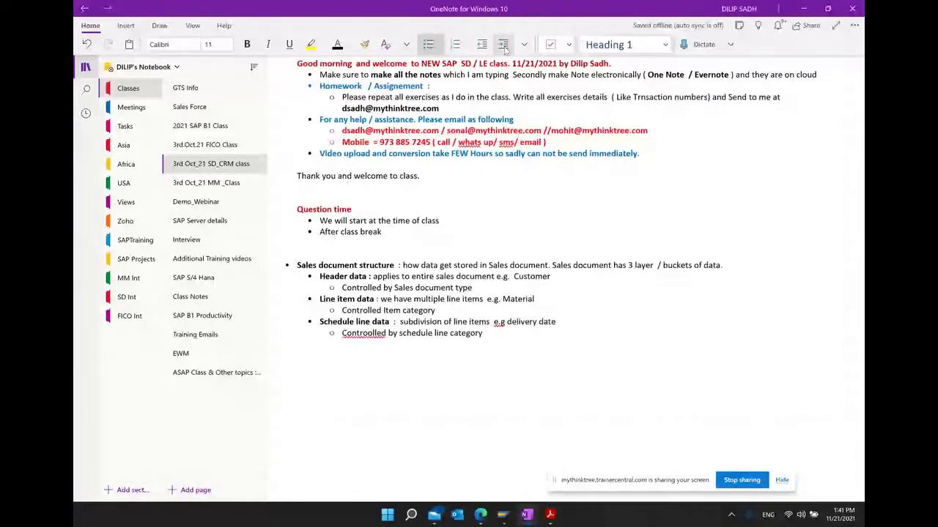
right_click(377, 339)
mouse_move(421, 146)
left_click(564, 147)
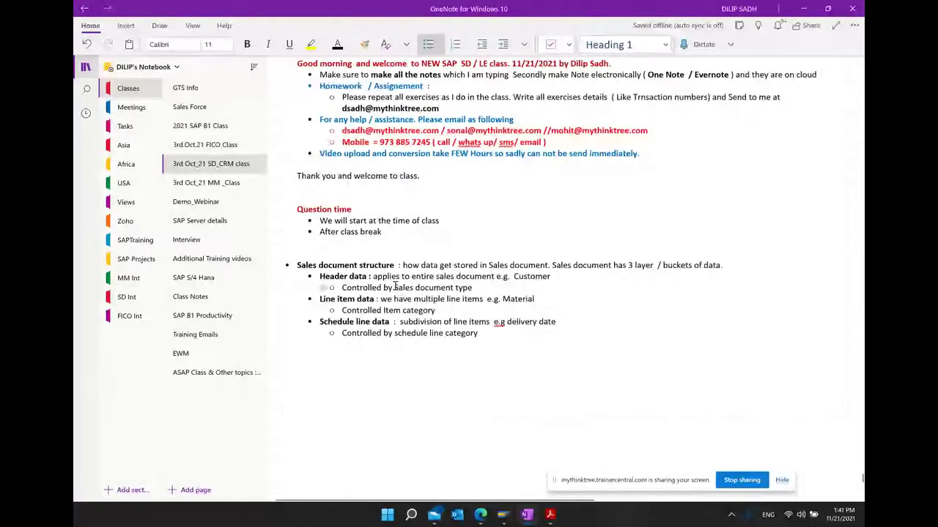
- Make "Sales document type", "Item category" and "schedule line category" bold in the three sub-bullets
left_click_drag(394, 287, 472, 288)
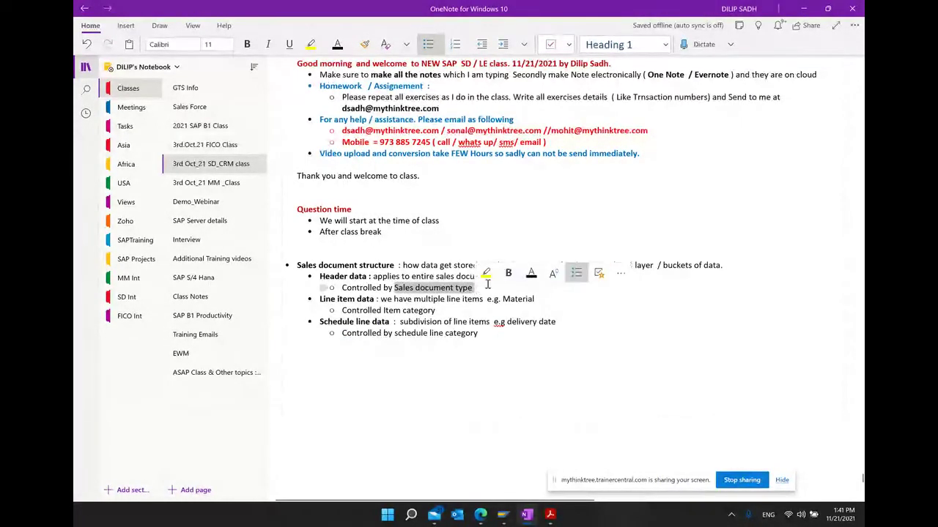
left_click(510, 274)
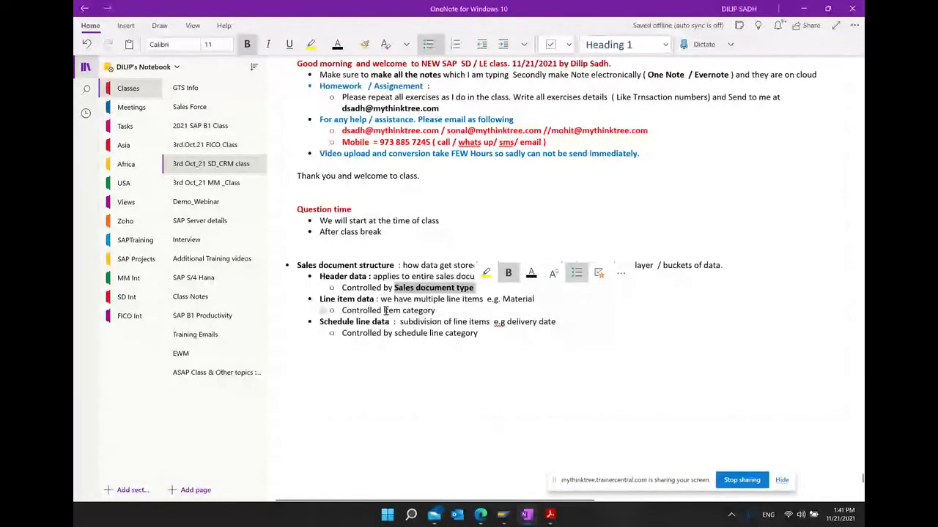
left_click_drag(384, 311, 437, 311)
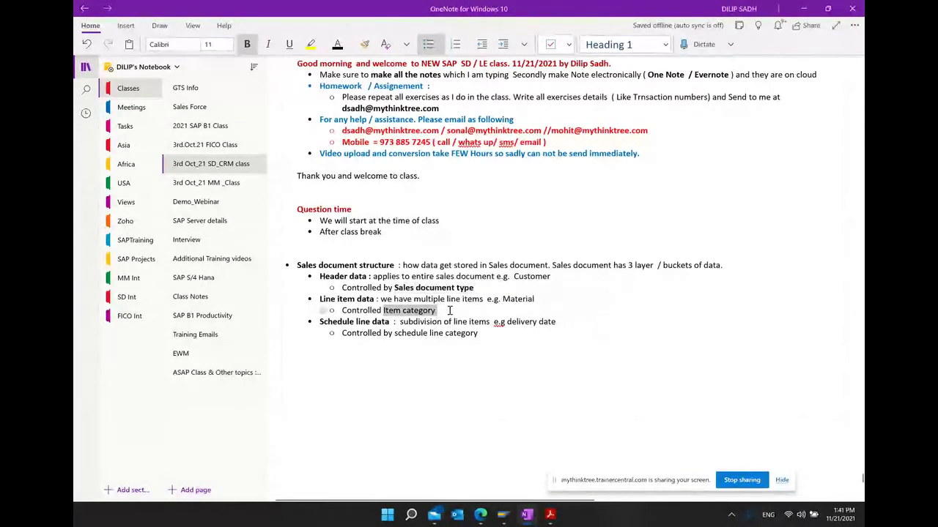
left_click(480, 294)
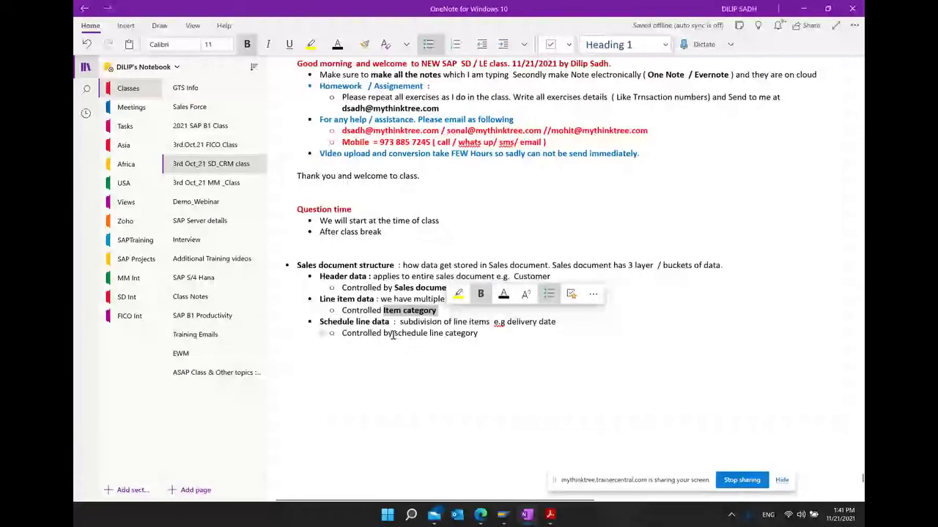
left_click_drag(397, 334, 480, 334)
key("ctrl+b")
left_click(501, 367)
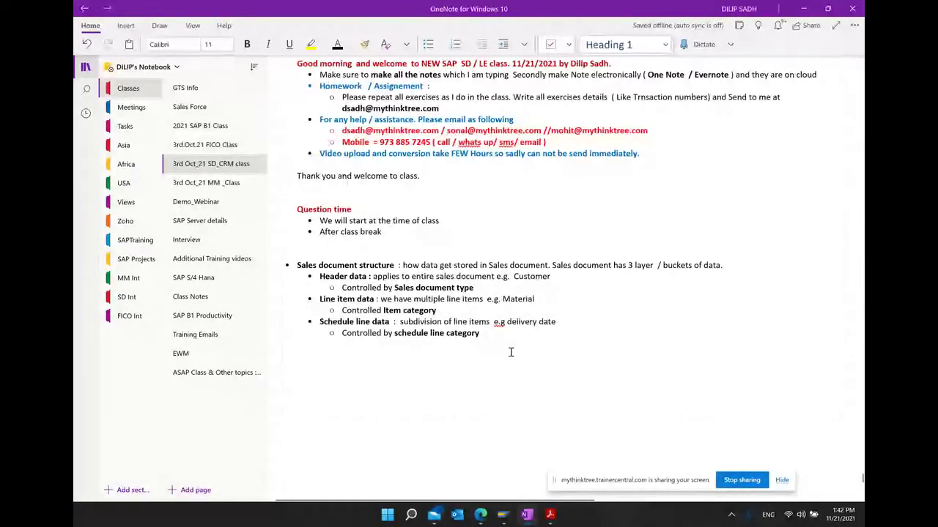
- Review the Controlling Sales Documents passage of SCM605_Sales.pdf in Adobe Acrobat, then return to OneNote and select the Header data bullet with its sub-bullet
left_click(550, 514)
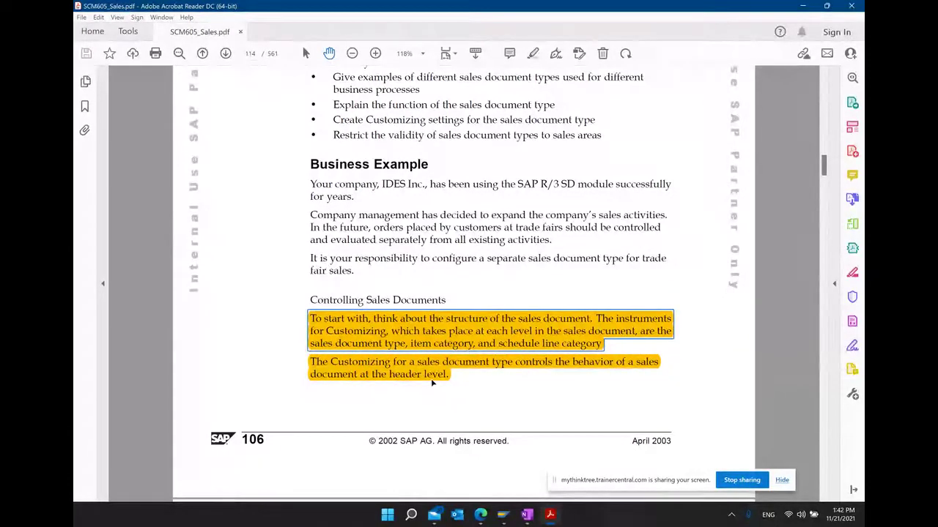
left_click(531, 515)
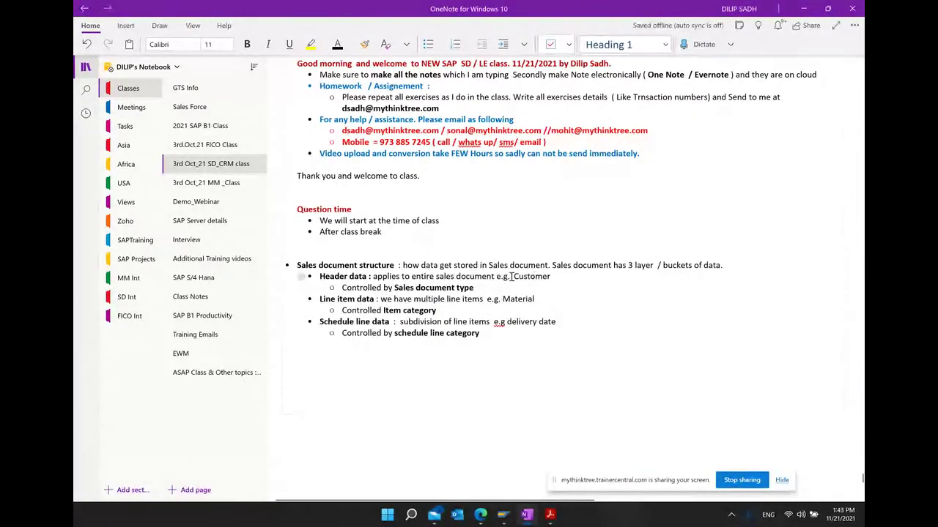
left_click_drag(472, 288, 320, 280)
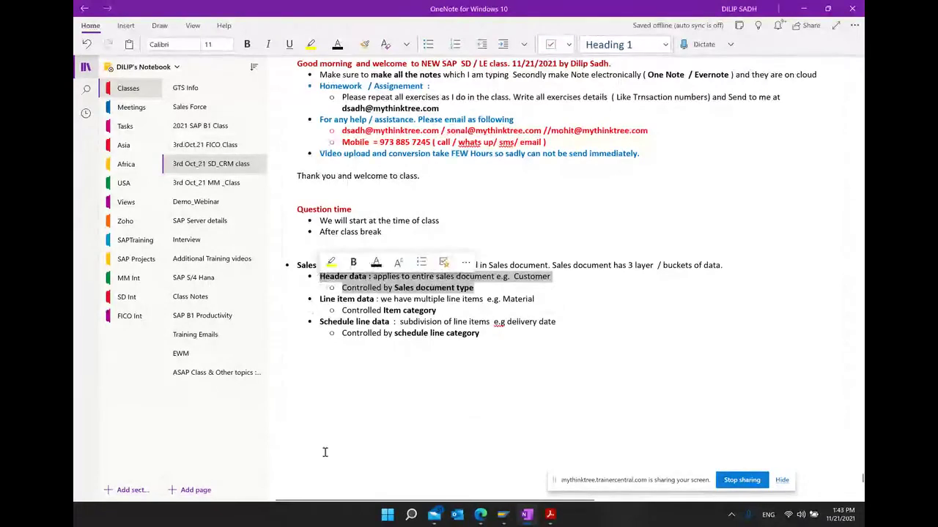
- Append a colon after "Sales document type" in the Header data sub-bullet, discarding the words begun after it
left_click(471, 362)
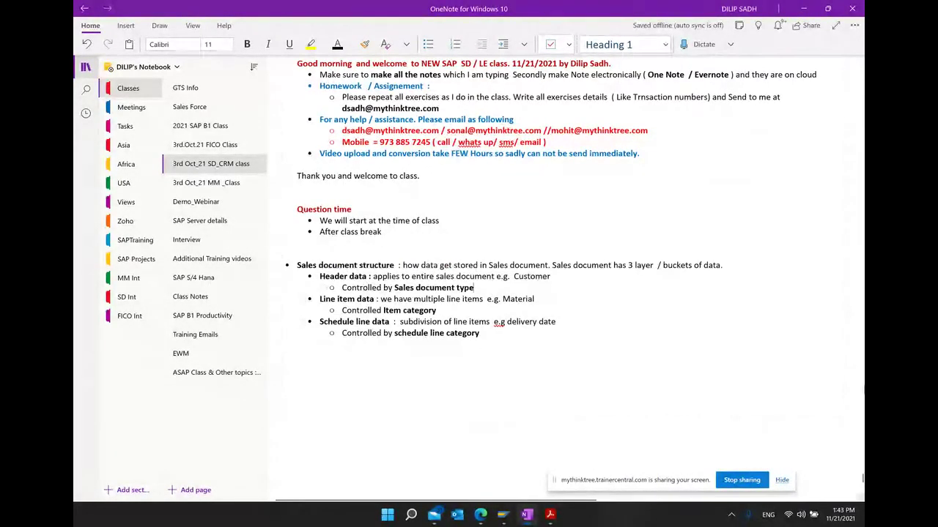
type(":")
type(" con")
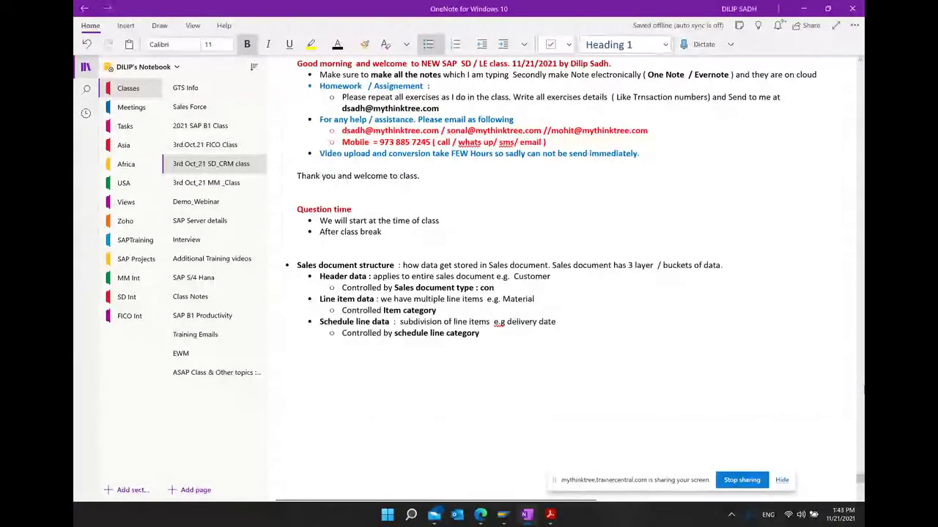
type("trols the be")
key("BackSpace")
key("BackSpace")
key("BackSpace")
key("BackSpace")
key("BackSpace")
key("BackSpace")
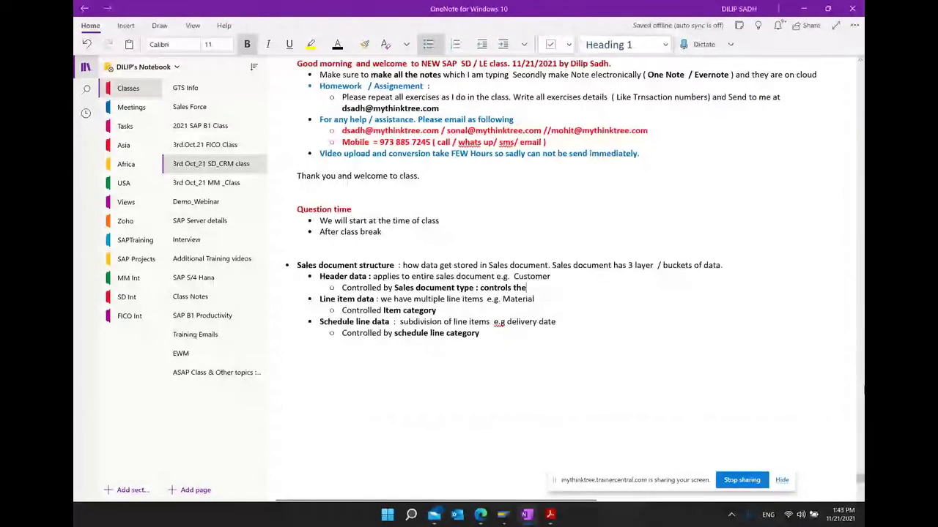
key("BackSpace")
key("BackSpace")
key("BackSpace")
key("BackSpace")
key("BackSpace")
key("BackSpace")
key("BackSpace")
key("BackSpace")
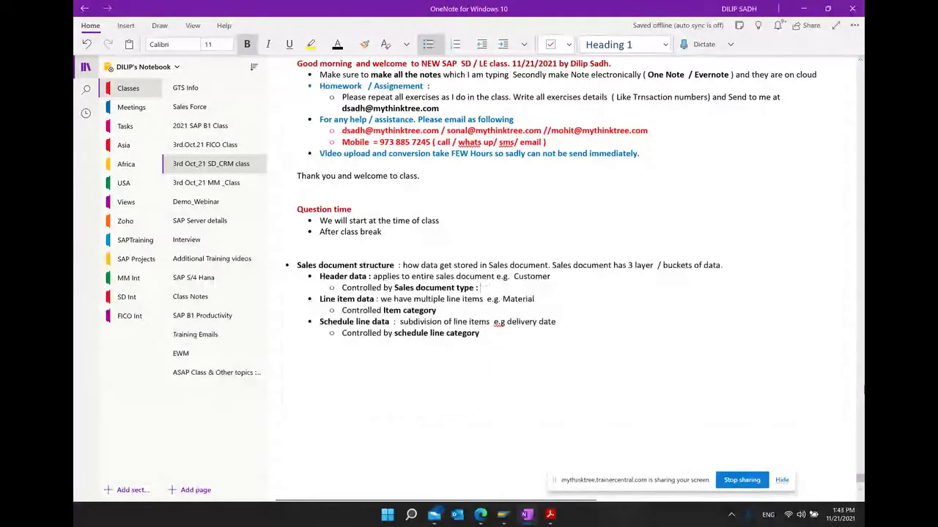
- Add a new bullet below the structure notes reading "Sales document type controls the behaviour of sales document header"
left_click(303, 367)
type("* ")
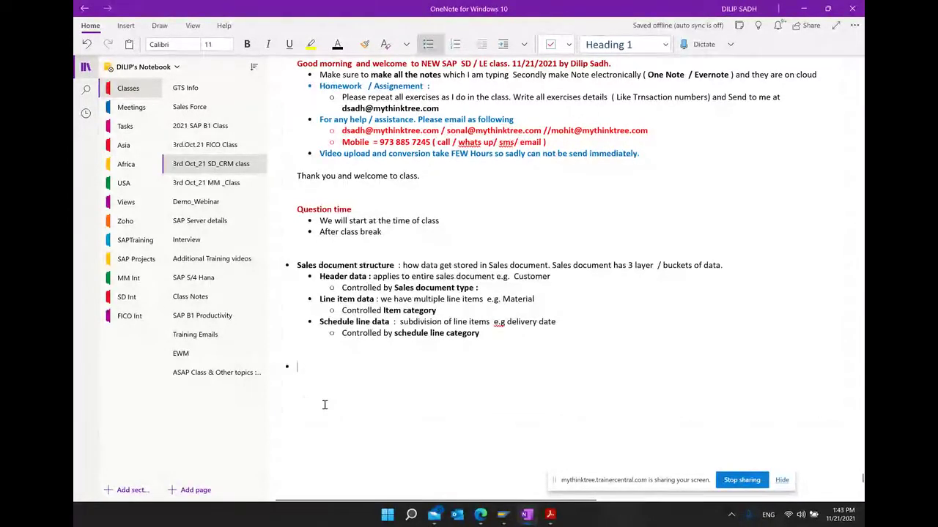
type("Sales di")
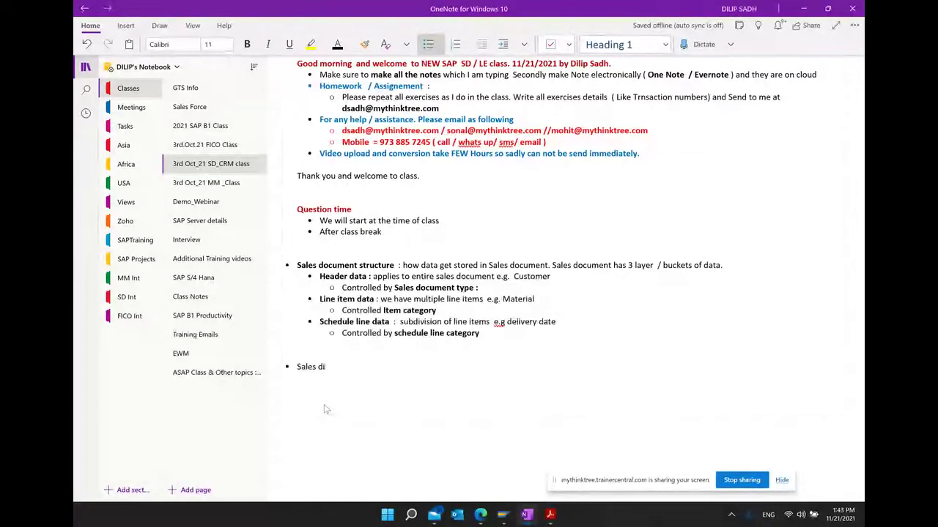
type("c")
key("BackSpace")
key("BackSpace")
type("o")
key("BackSpace")
type("cument type controls the b")
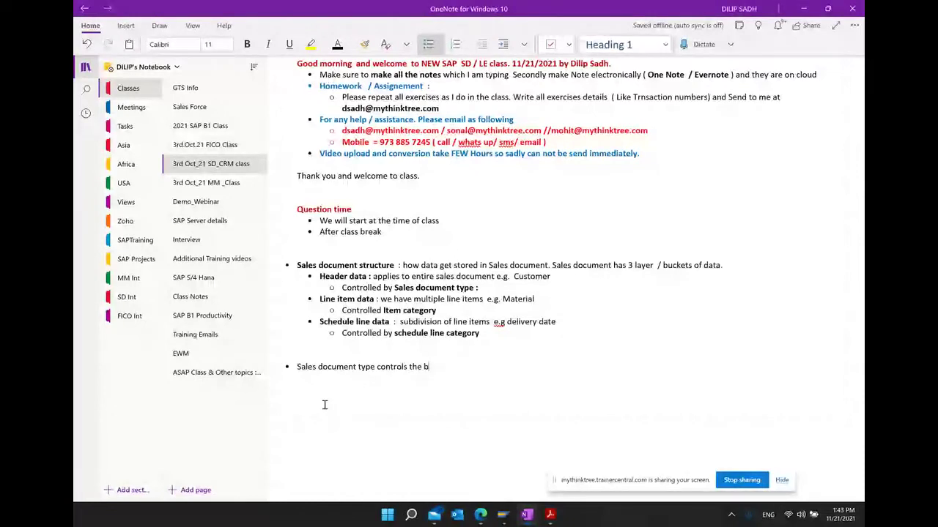
type("egh")
type("aviour of sales docu")
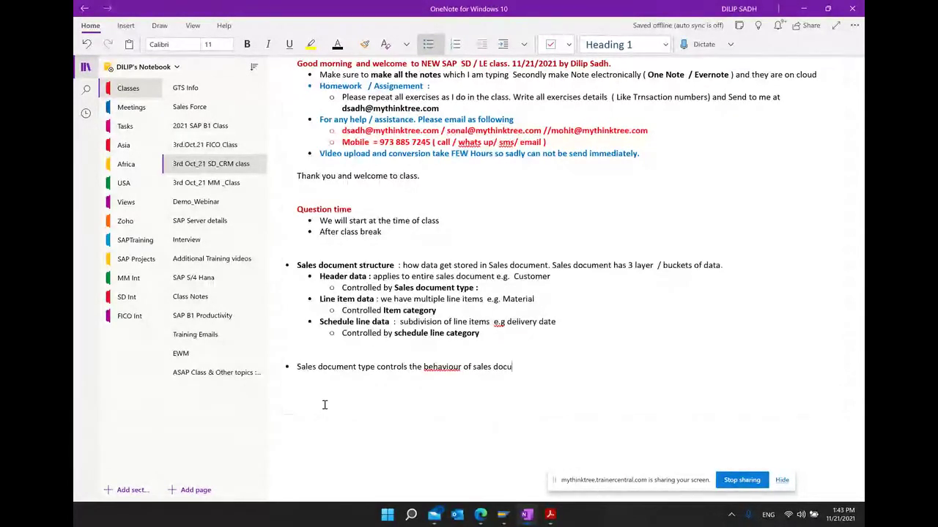
type("ment header")
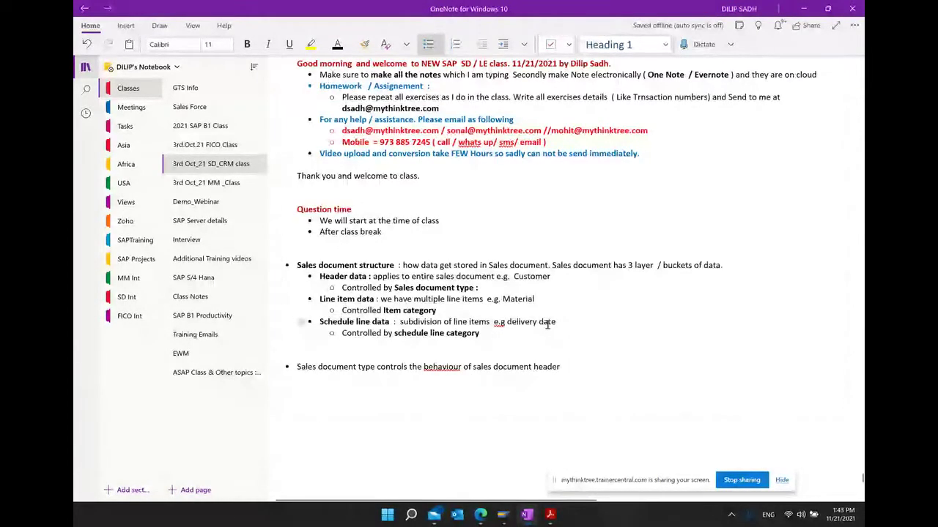
- Correct the flagged word in the new bullet to the suggested spelling "behavior"
right_click(443, 367)
mouse_move(513, 177)
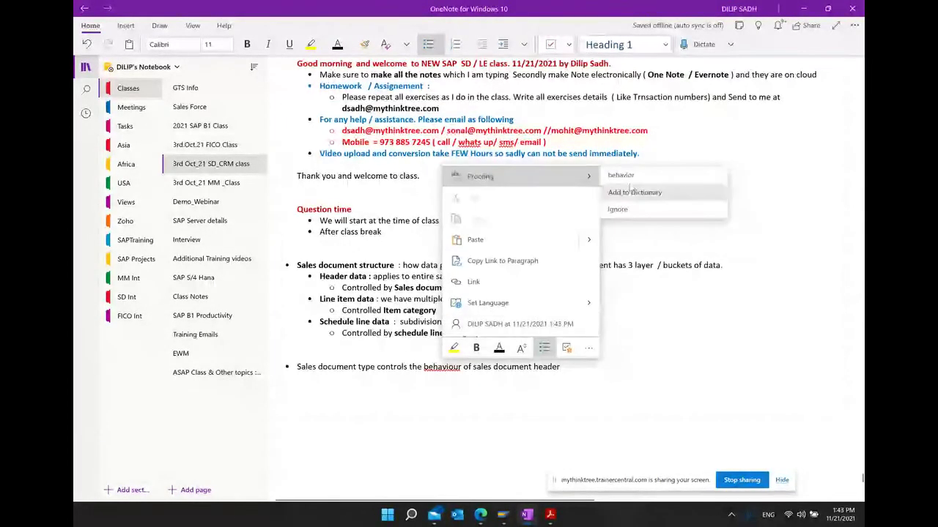
left_click(622, 176)
- Make "Sales document" bold at the start of the new bullet and begin an empty bullet below it
scroll(570, 370, "down", 2)
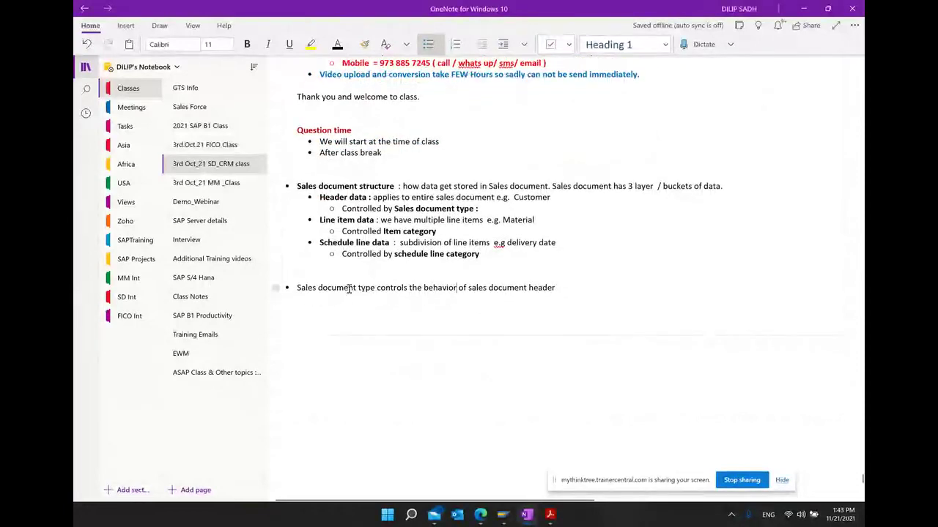
left_click_drag(345, 287, 296, 288)
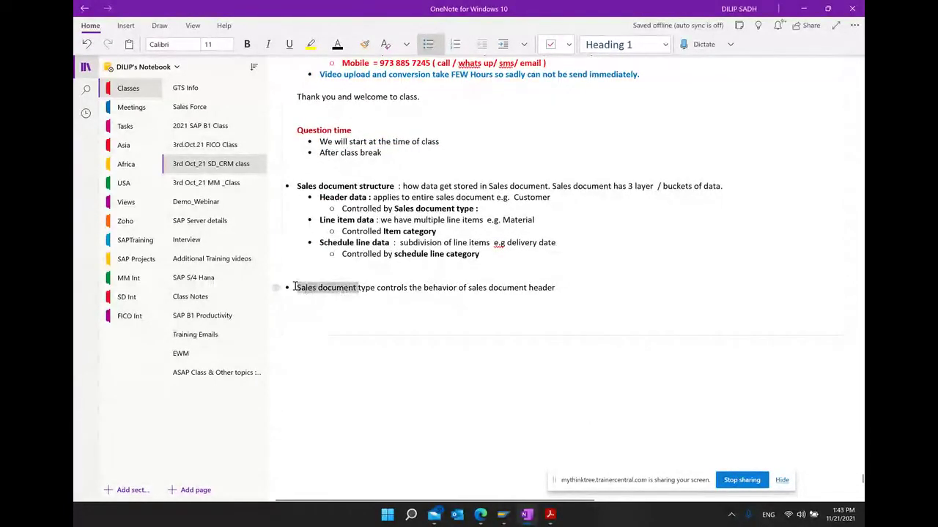
left_click(329, 270)
left_click(341, 313)
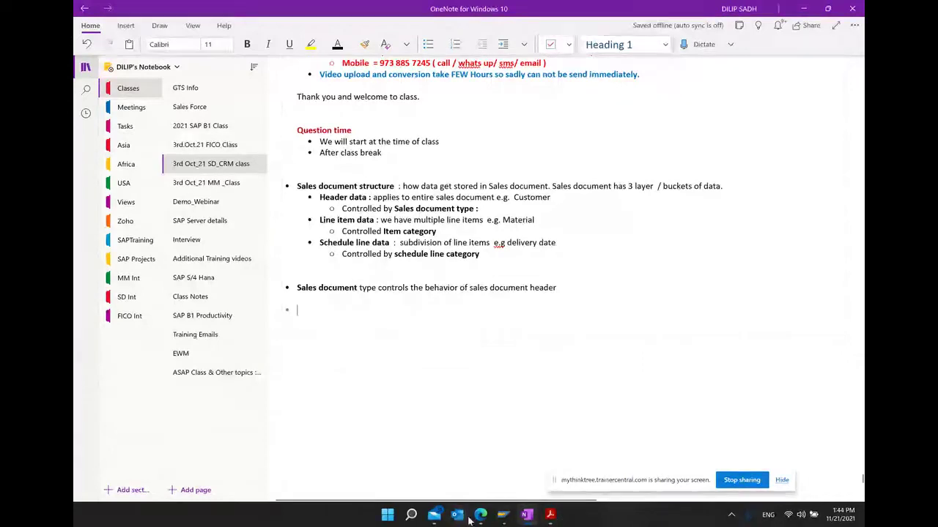
- Switch to SCM605_Sales.pdf in Adobe Acrobat and examine Figure 26 on controlling business processes in sales
left_click(556, 518)
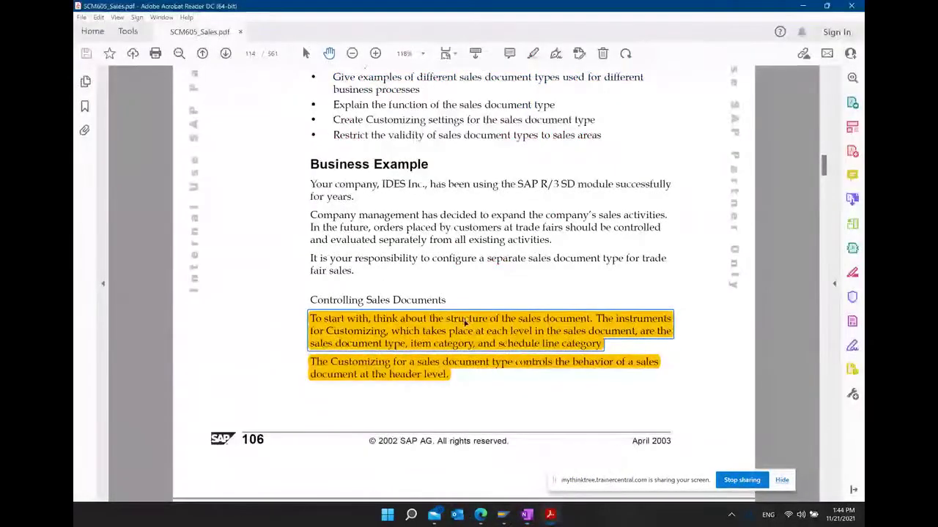
scroll(472, 331, "down", 5)
scroll(472, 331, "down", 4)
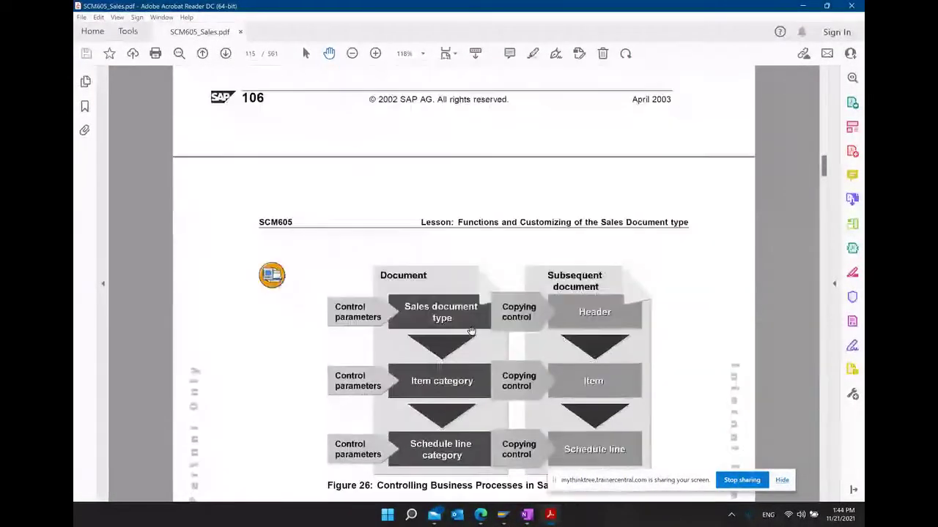
scroll(472, 331, "down", 1)
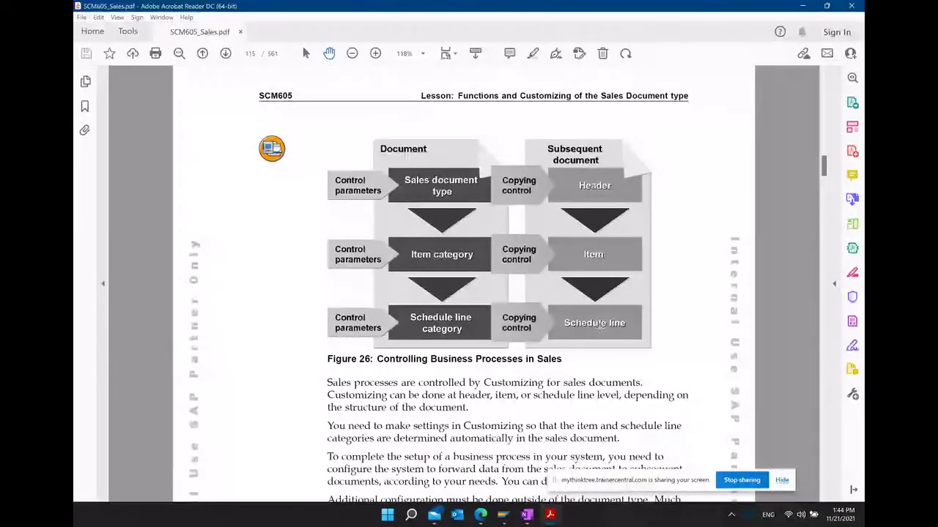
- Switch to SAP, leave the purchase order entry and start sales order creation with transaction VA01
mouse_move(504, 522)
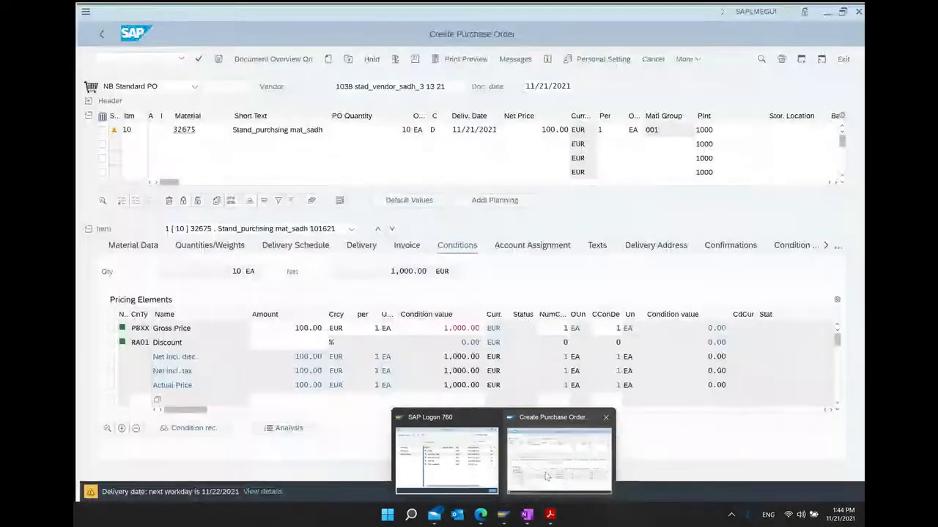
left_click(547, 476)
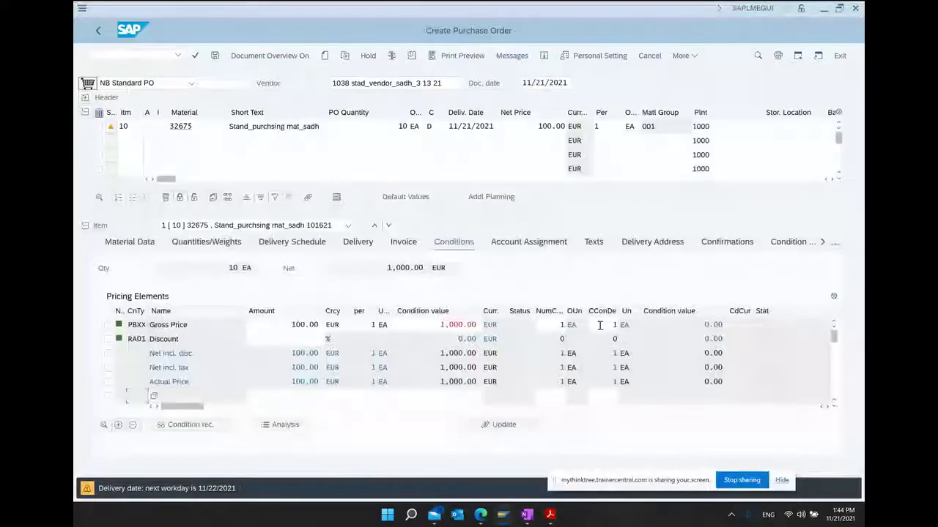
left_click(123, 57)
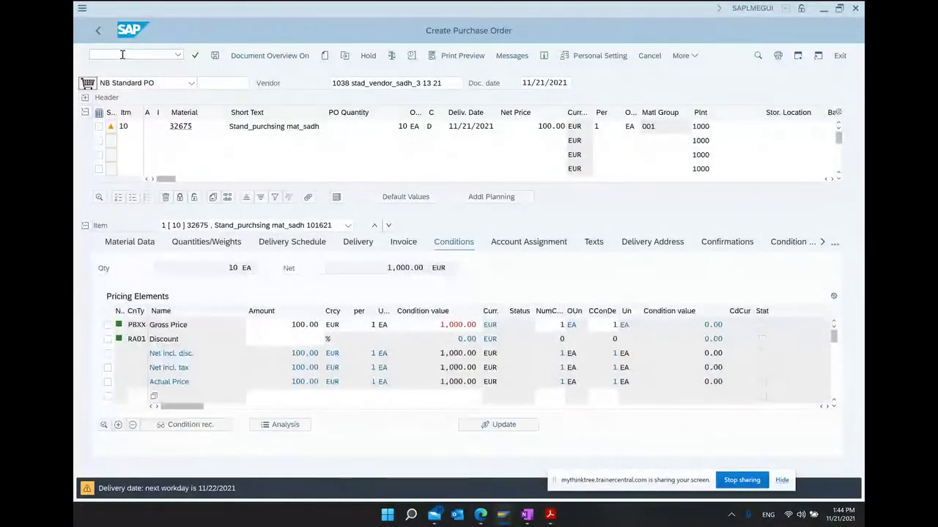
type("/n")
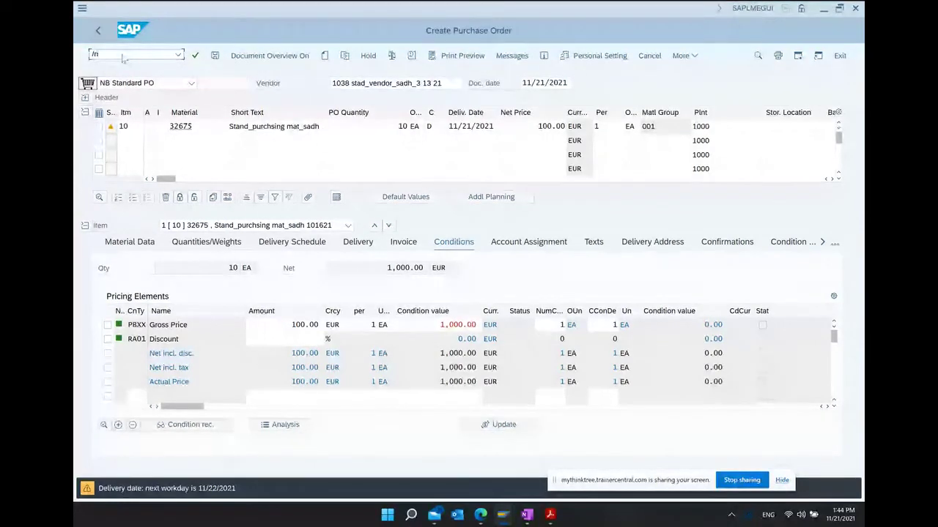
key("Return")
type("va01")
key("Return")
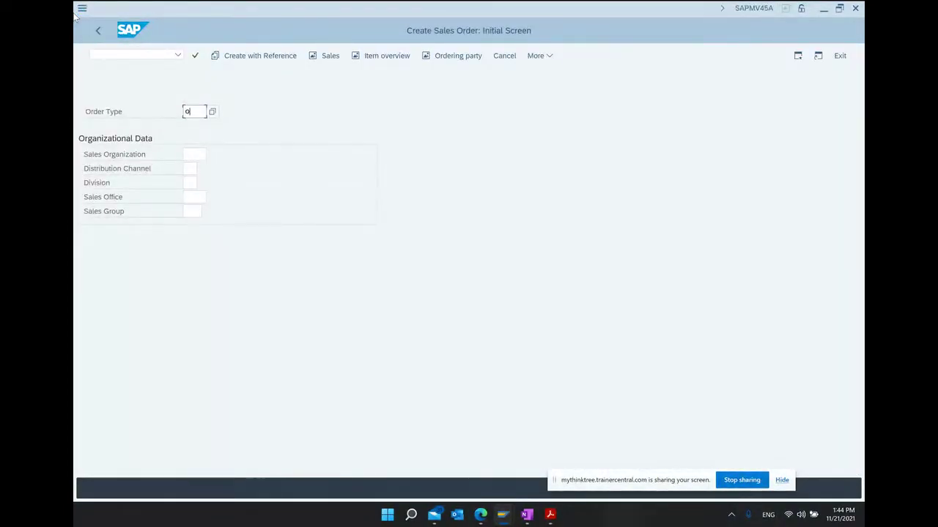
- Start a standard order for sales organization 1000, distribution channel 10 and division 00
key("Tab")
type("1000")
key("Tab")
type("10")
key("Tab")
type("00")
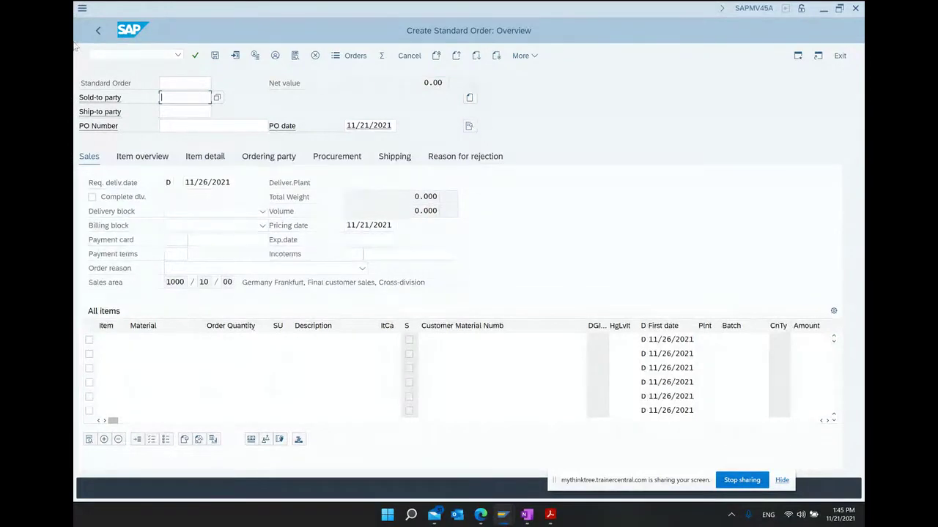
- Search the sold-to customers of the sales area with a surname wildcard and sort the hits by customer number
left_click_drag(237, 33, 331, 70)
left_click(288, 125)
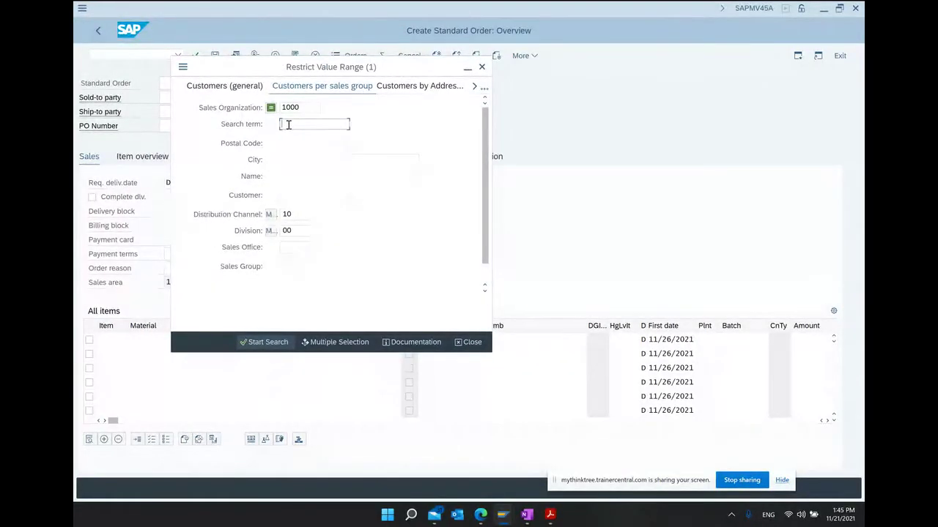
type("*sadh*")
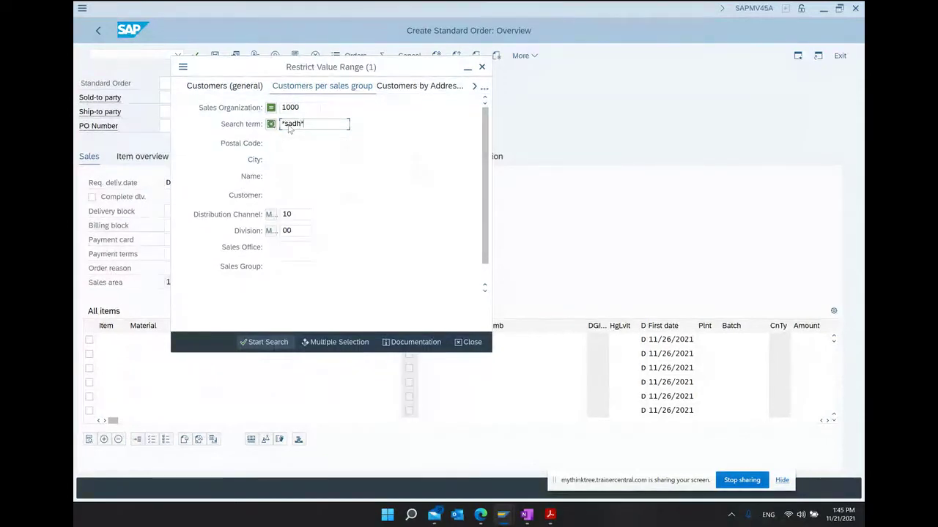
left_click(288, 123)
key("Return")
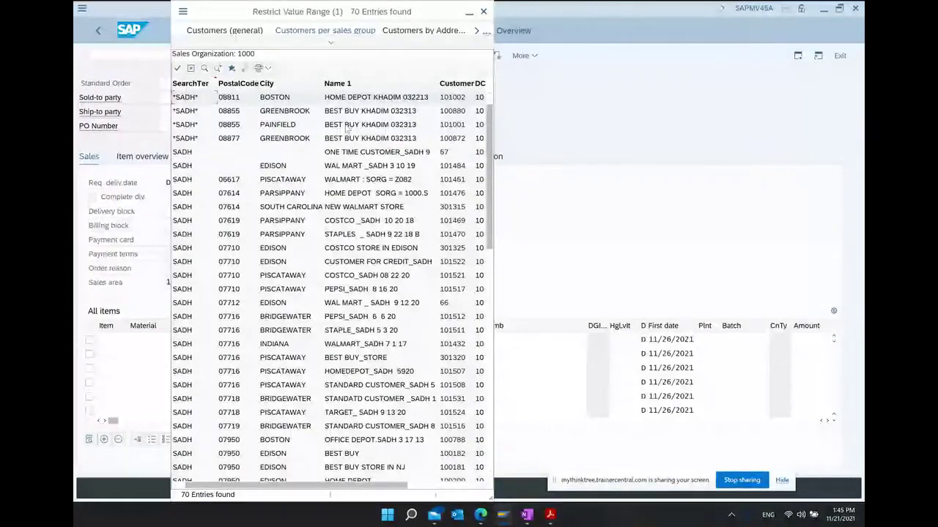
left_click(455, 80)
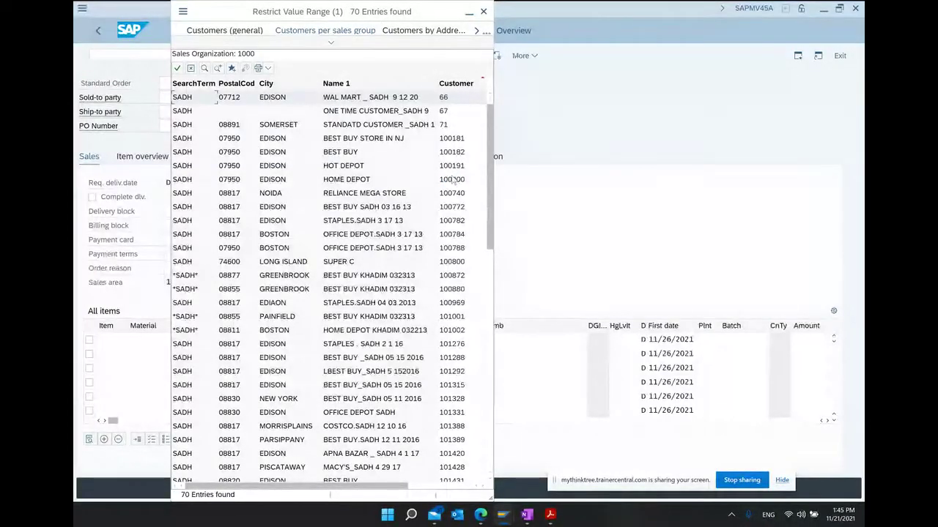
- Choose the Home Depot customer in Edison as the sold-to party and enter the PO number
left_click(454, 179)
double_click(454, 180)
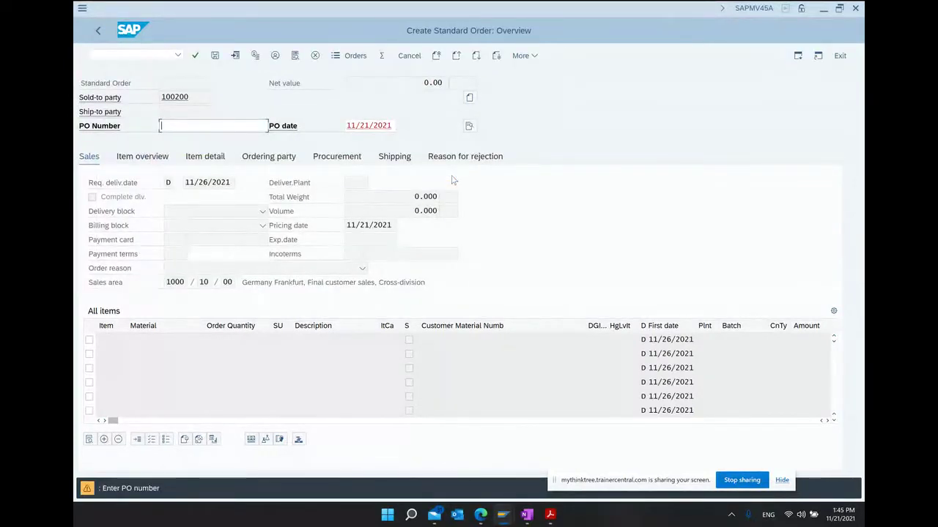
type("11")
key("Return")
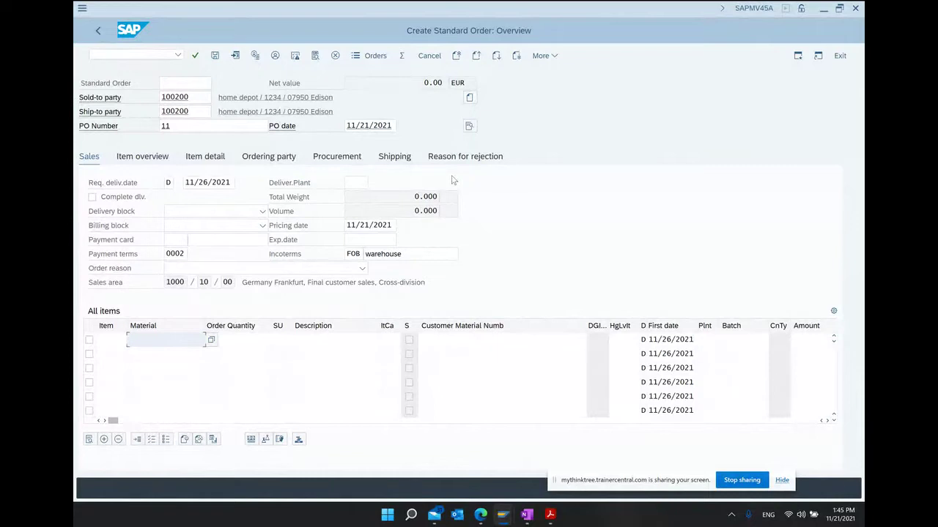
- Search sales materials by description with the surname wildcard and choose material 13140 for the first item
key("Down")
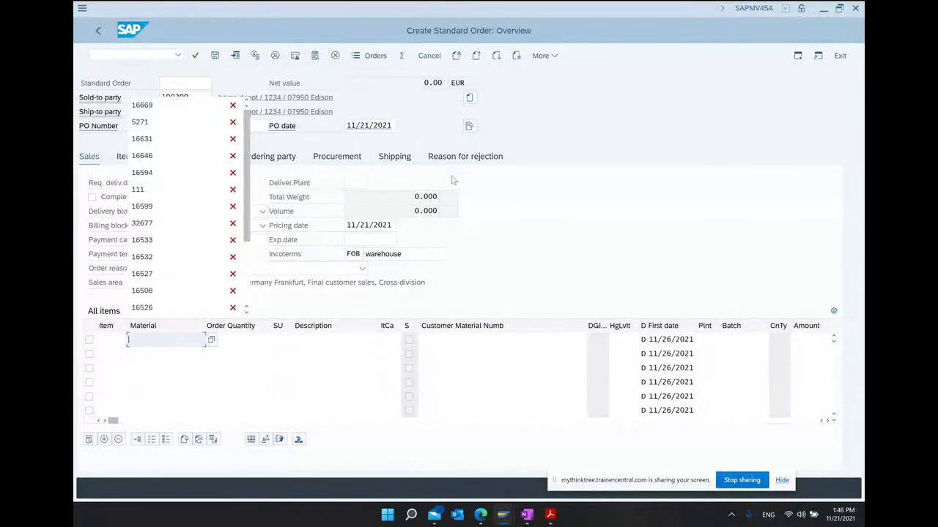
key("Escape")
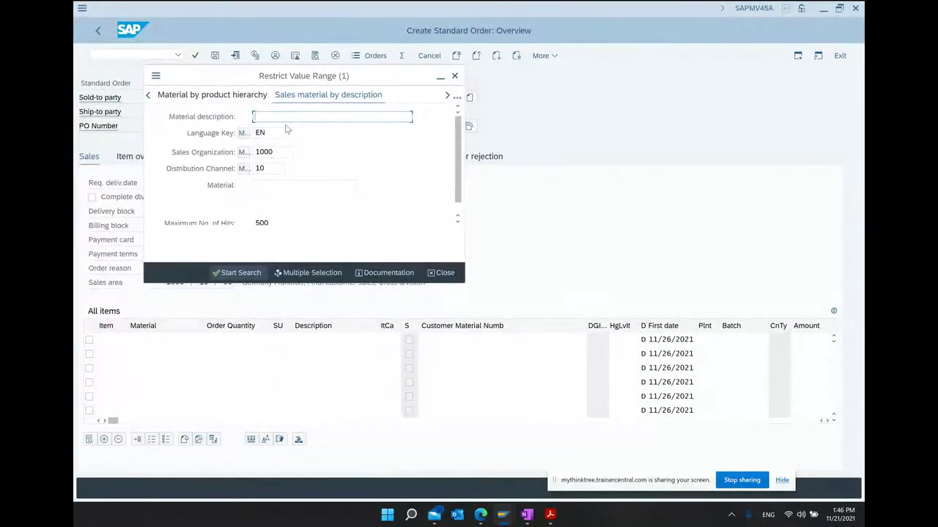
type("*sadh*")
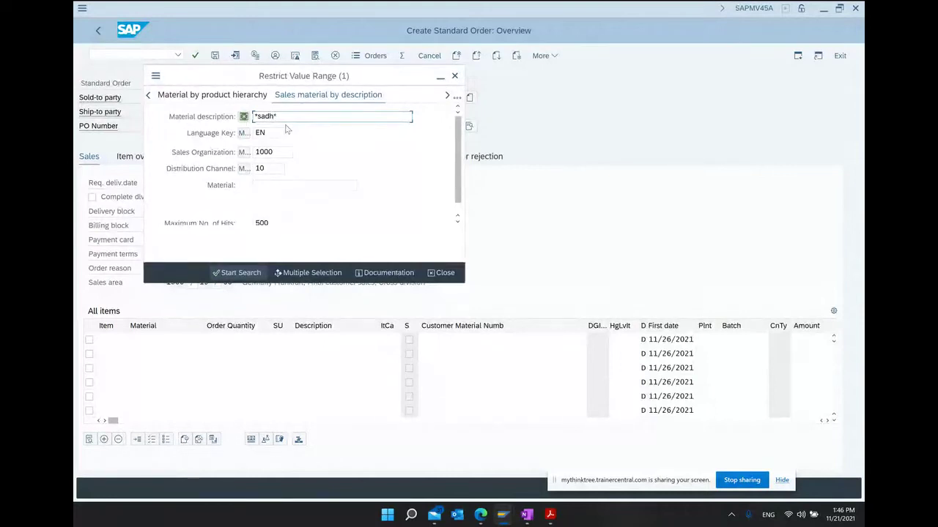
key("Return")
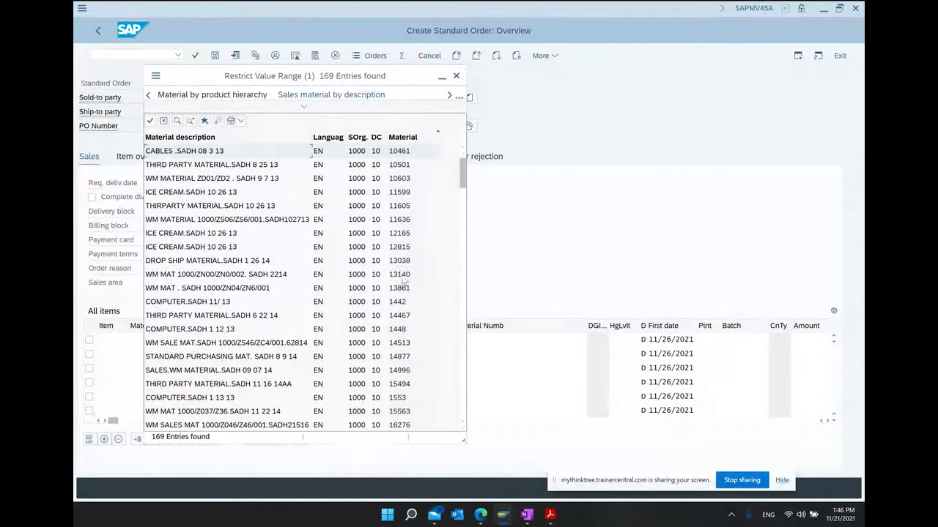
key("Escape")
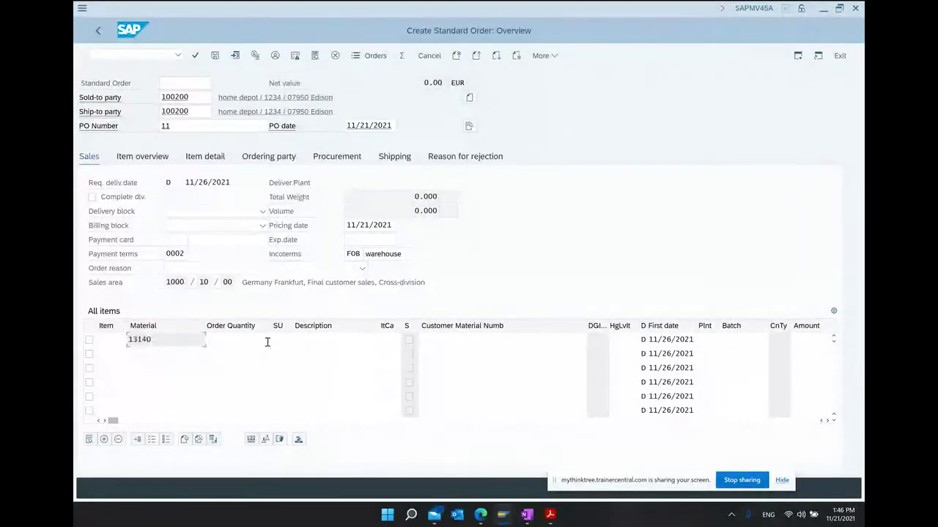
- Set the first item's order quantity to 10 and open its item data
left_click(263, 340)
type("10")
key("Return")
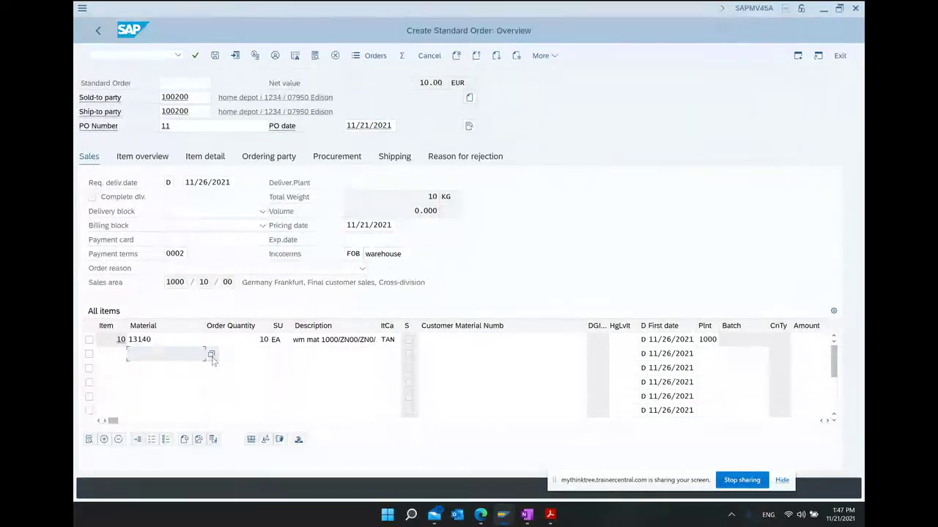
double_click(325, 348)
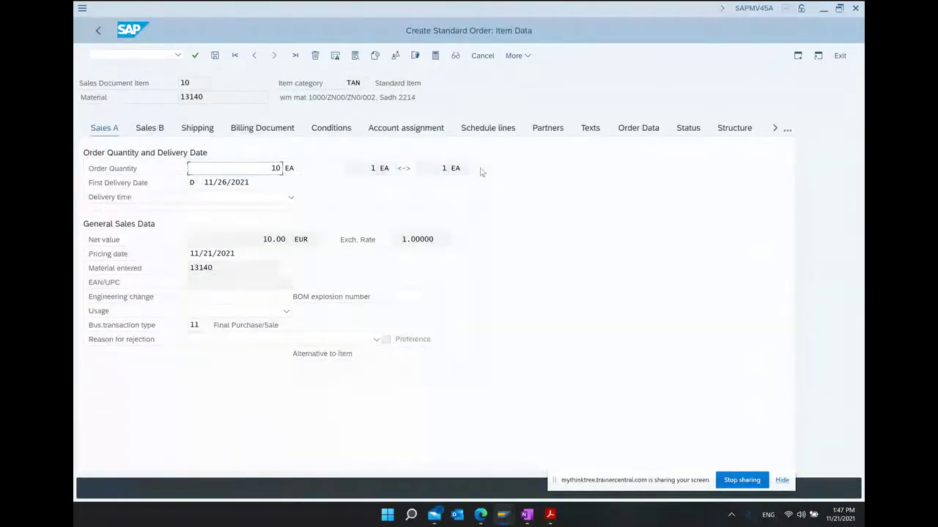
- Review the first item's schedule lines and return to the order overview
left_click(488, 128)
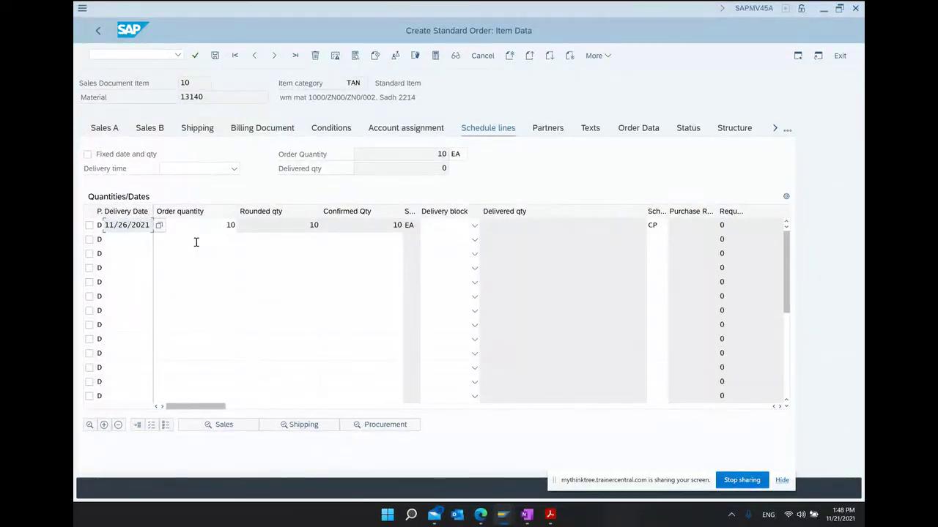
left_click(99, 32)
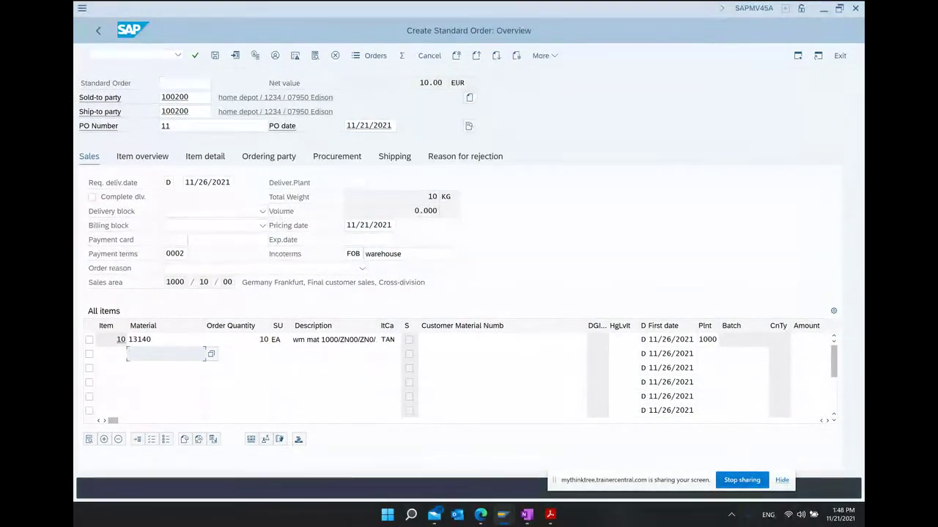
- Switch to the SCM605_Sales PDF and read from Figure 26 through the Figure 27 section on basic functions
left_click(555, 517)
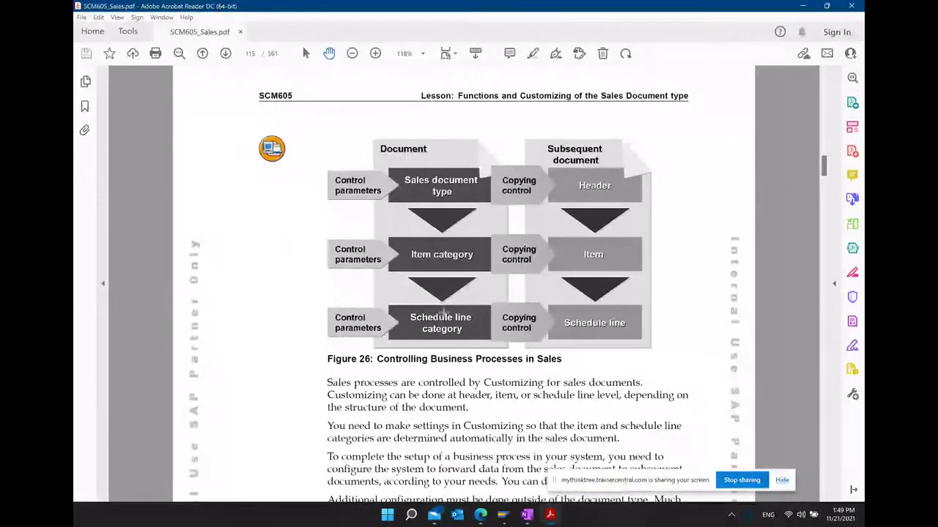
scroll(442, 313, "down", 5)
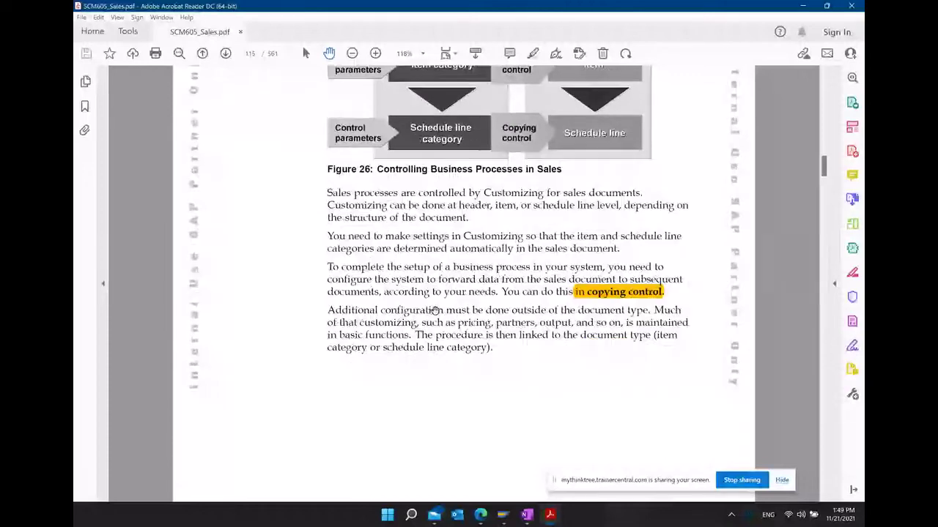
scroll(435, 311, "down", 4)
scroll(434, 311, "down", 9)
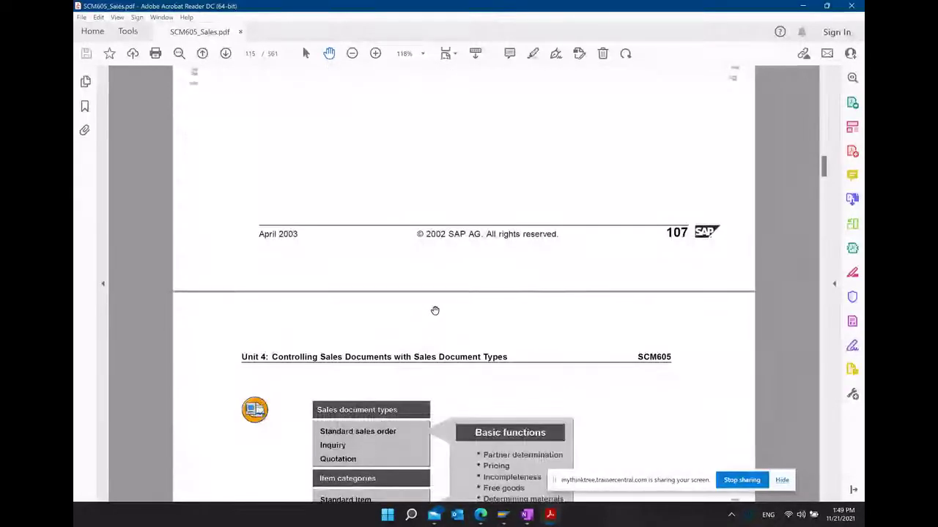
scroll(435, 311, "down", 1)
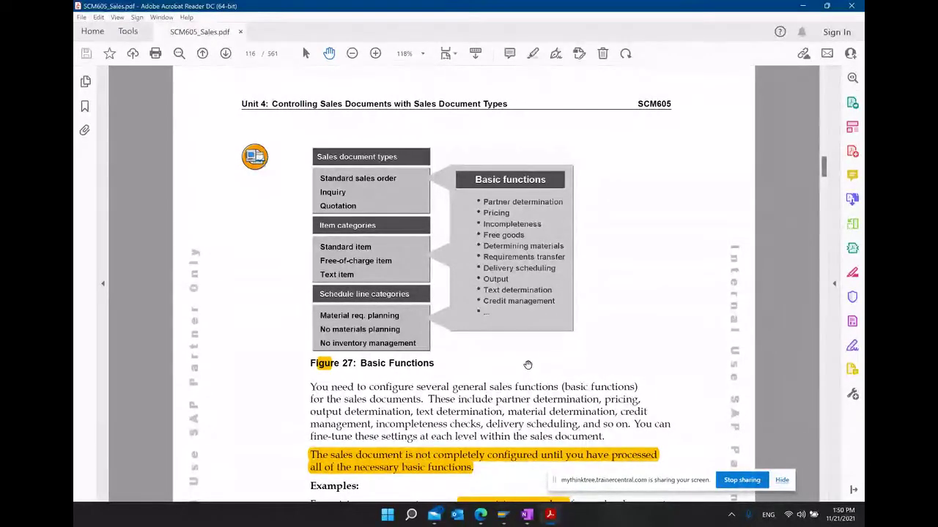
scroll(484, 336, "down", 1)
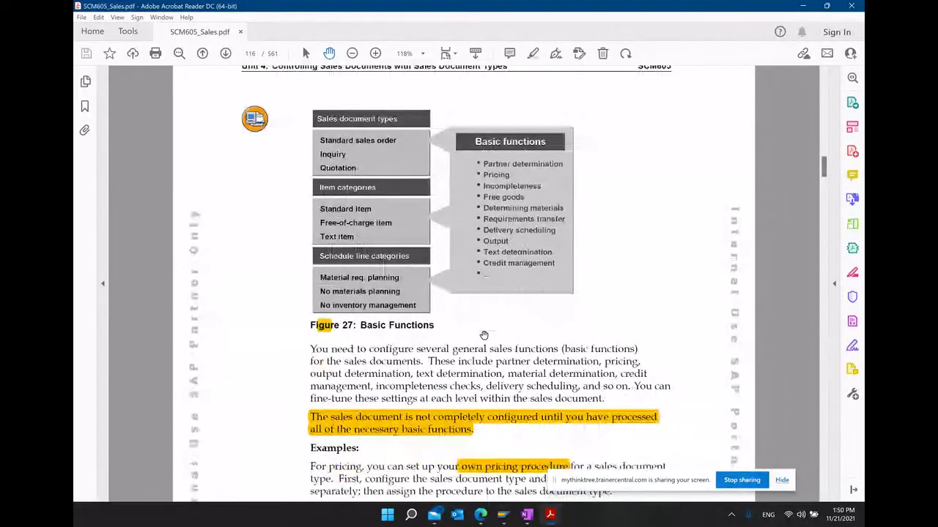
scroll(483, 335, "down", 2)
left_click(393, 336)
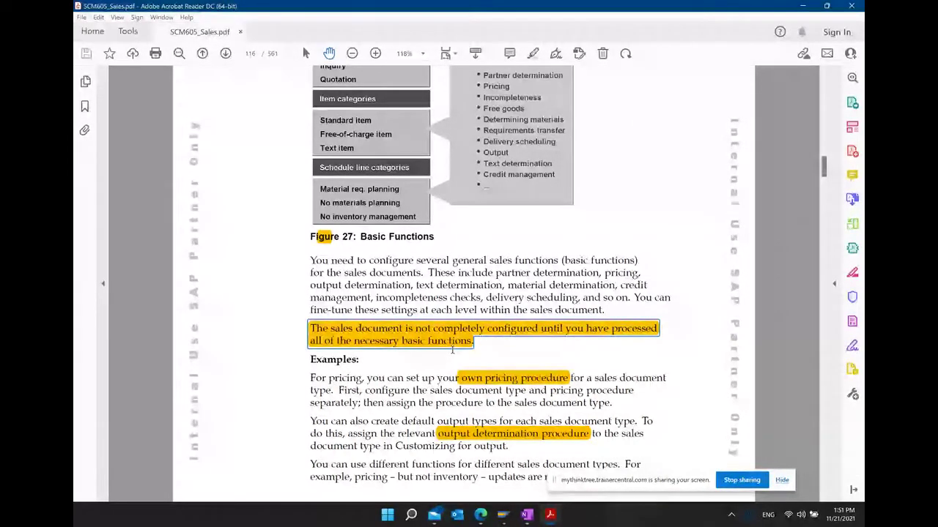
- Return to the SAP standard order and inspect its header's shipping and sales data, focusing on the pricing procedure
left_click(503, 517)
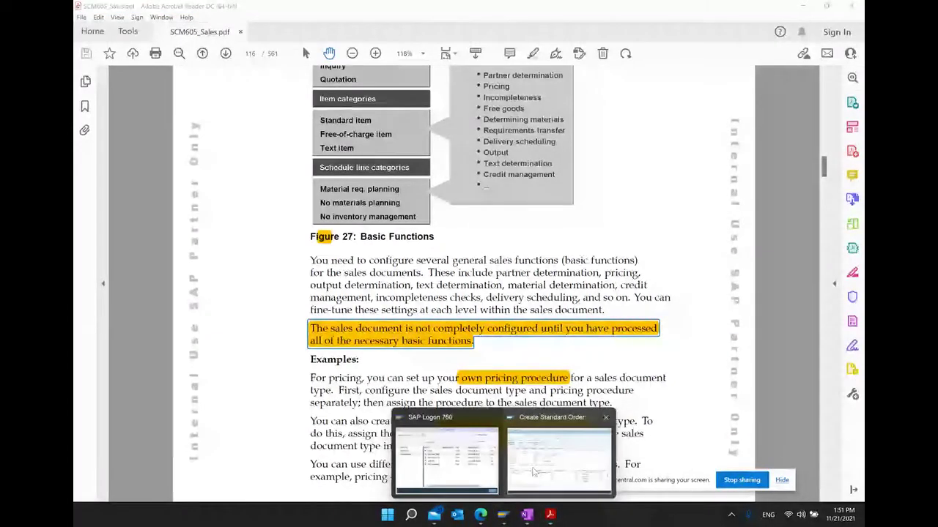
left_click(559, 458)
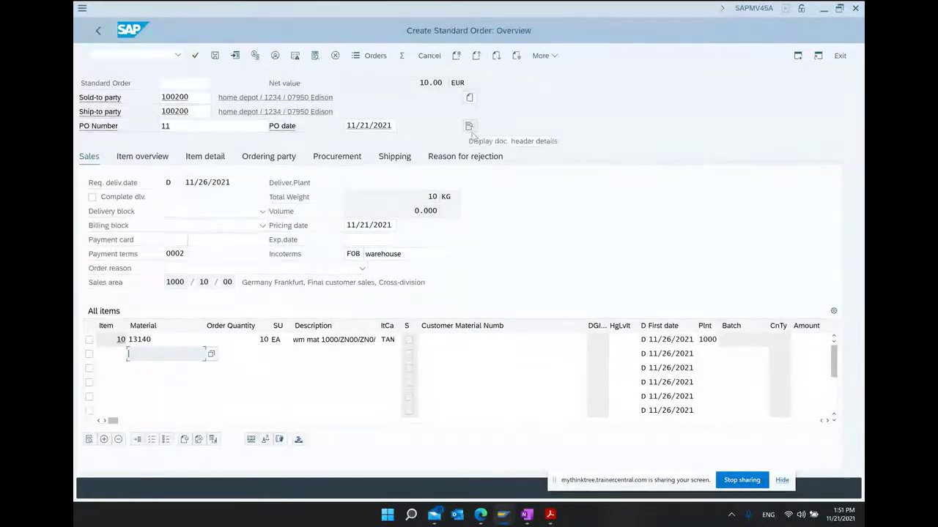
left_click(469, 126)
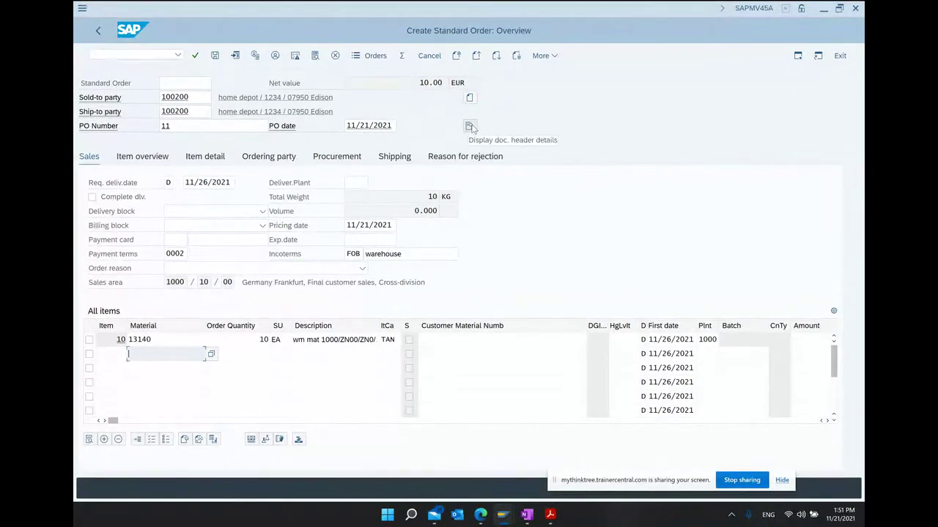
left_click(469, 126)
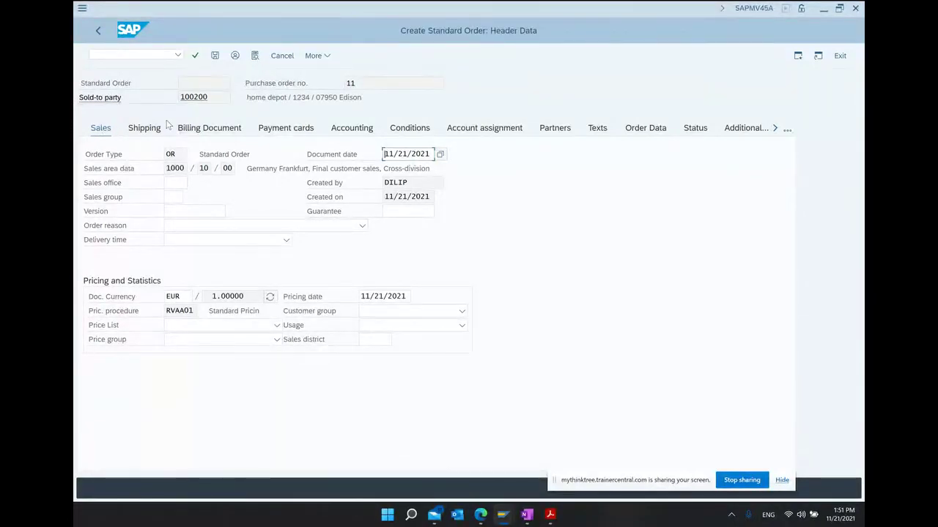
left_click(144, 128)
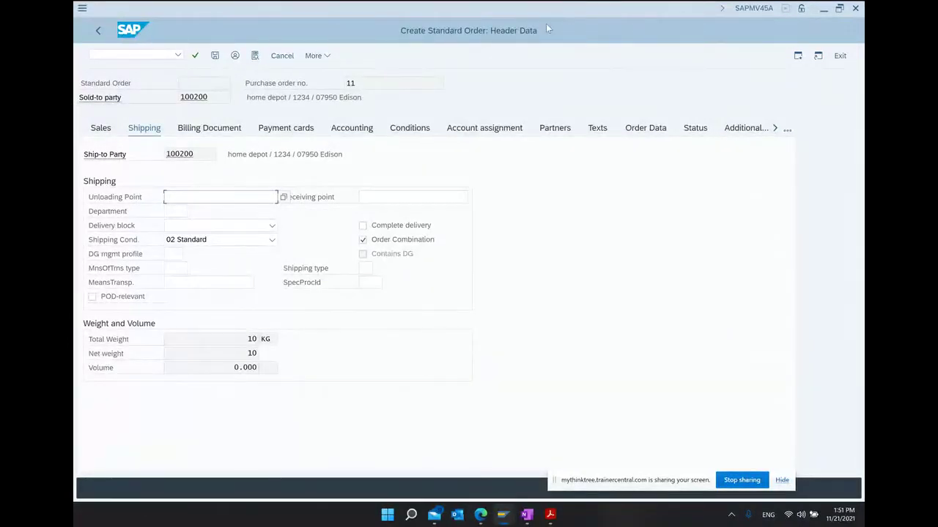
left_click(104, 131)
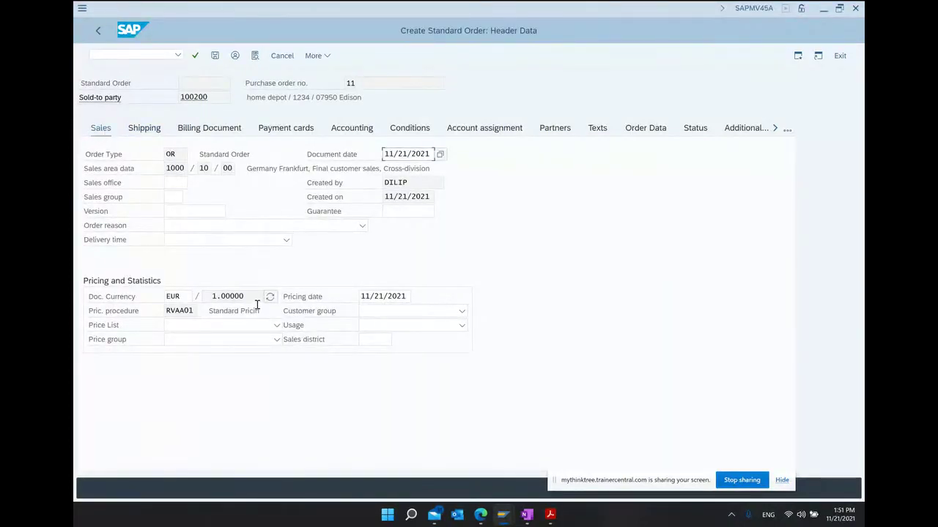
left_click(161, 315)
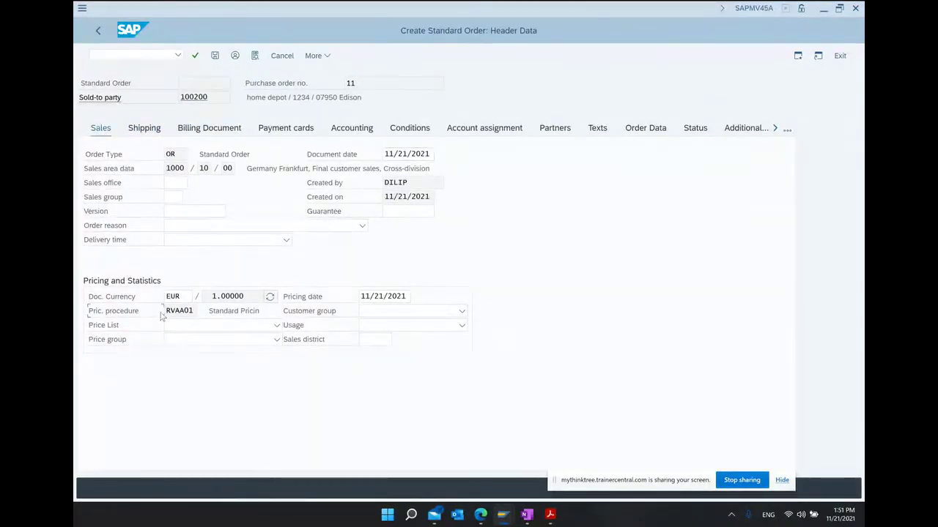
double_click(167, 311)
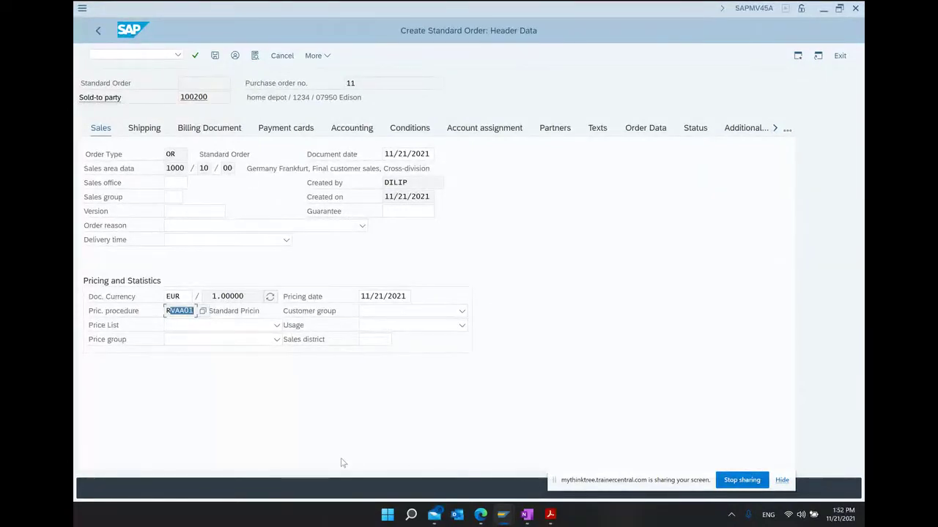
- Switch to the SCM605_Sales PDF and read on to Figure 28, Examples of Sales Document Types
left_click(550, 516)
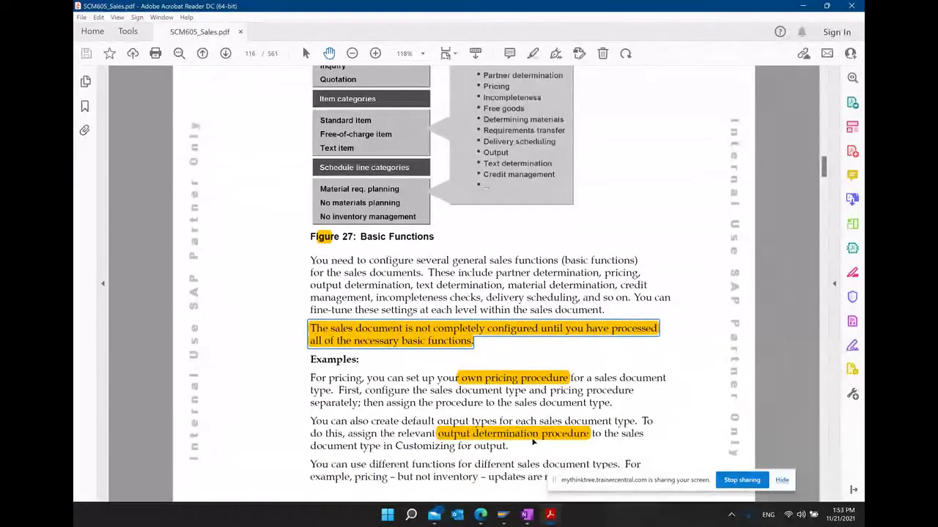
scroll(515, 425, "down", 4)
scroll(514, 425, "down", 9)
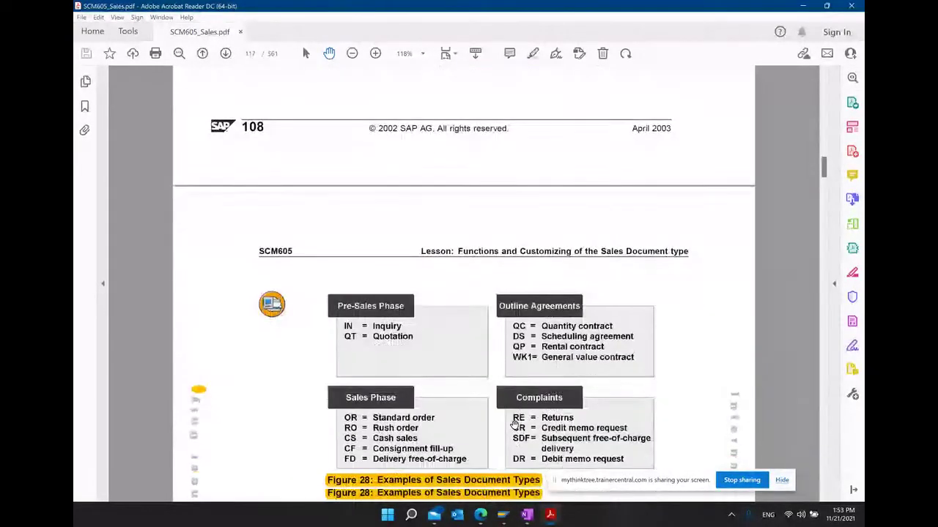
scroll(515, 425, "down", 4)
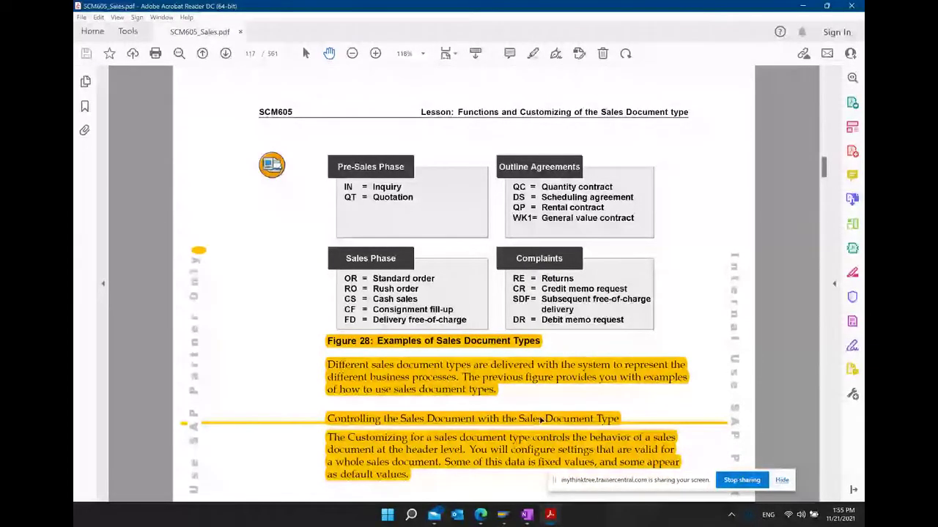
- Switch to the OneNote class notes and look up the numbered list of processes covered so far
left_click(527, 517)
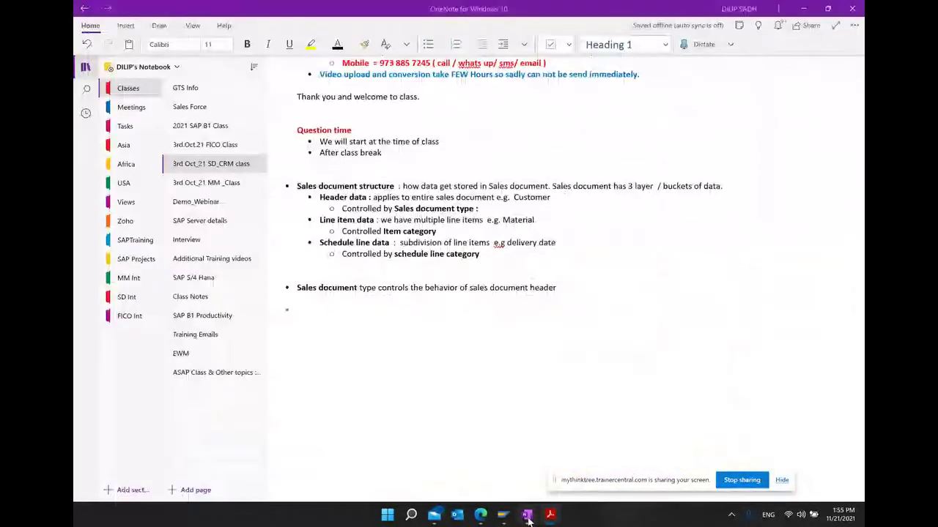
scroll(504, 330, "up", 10)
scroll(504, 329, "up", 15)
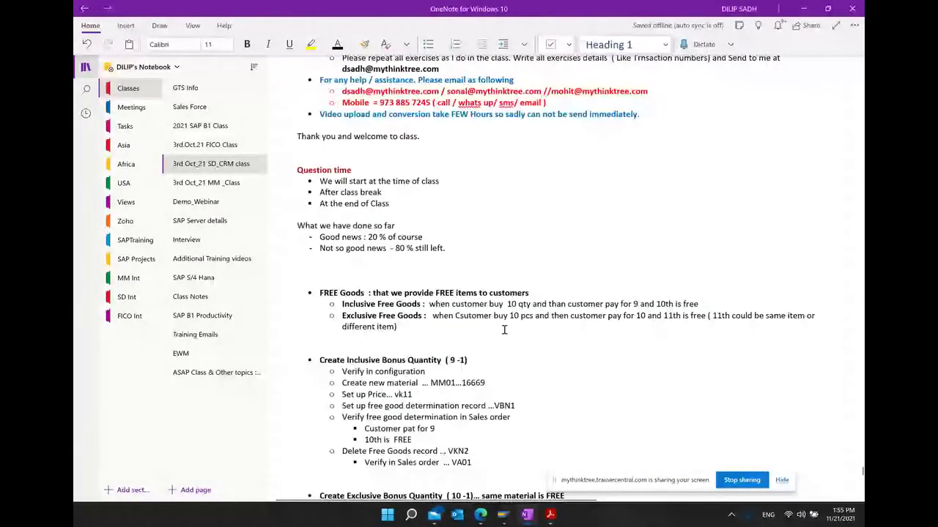
scroll(504, 330, "up", 5)
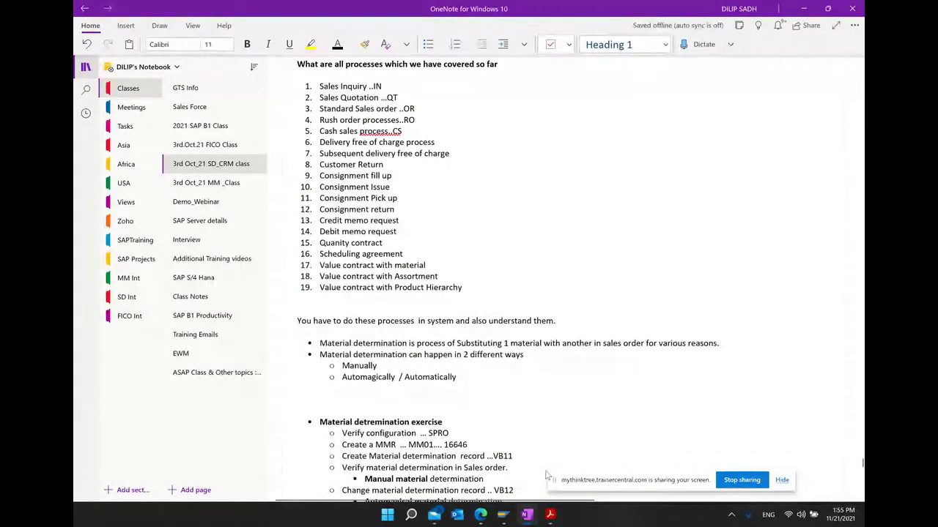
- Return to the SCM605_Sales PDF and read the paragraphs under Figure 28 on controlling the sales document
left_click(550, 515)
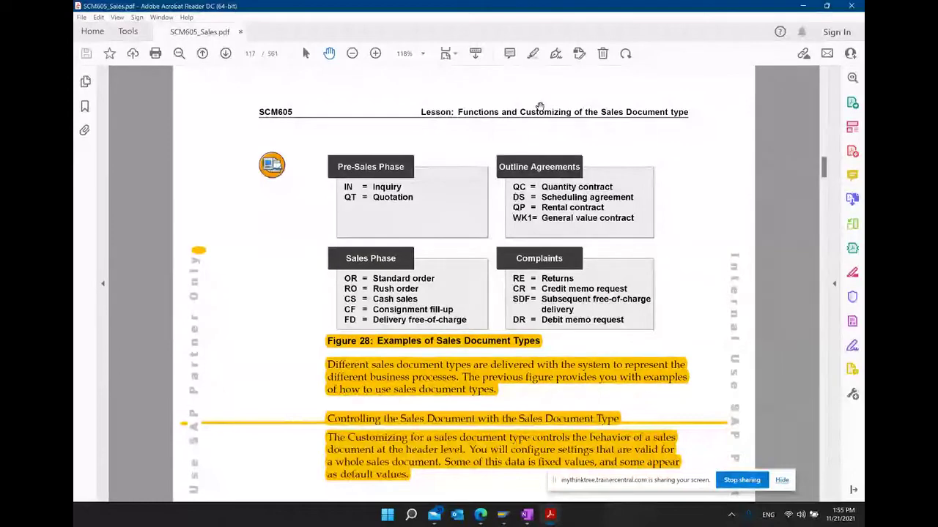
scroll(628, 219, "down", 2)
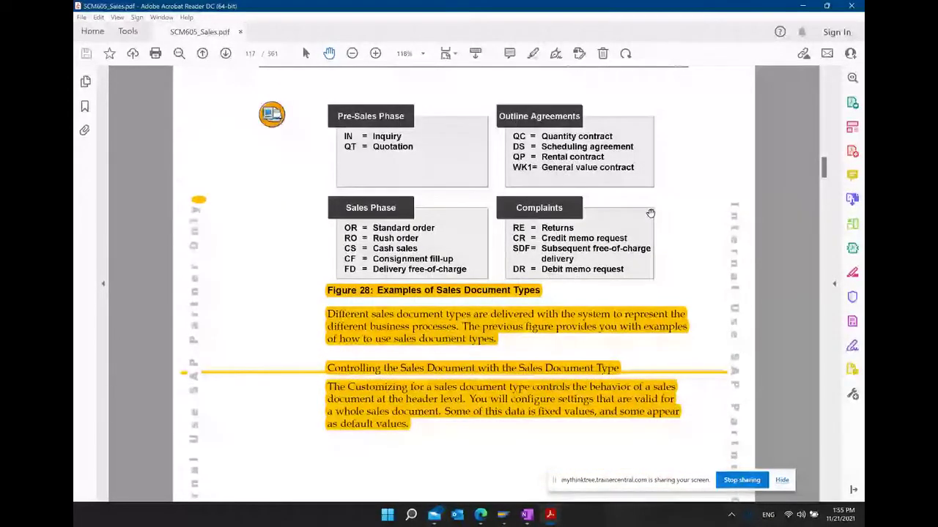
scroll(649, 215, "down", 1)
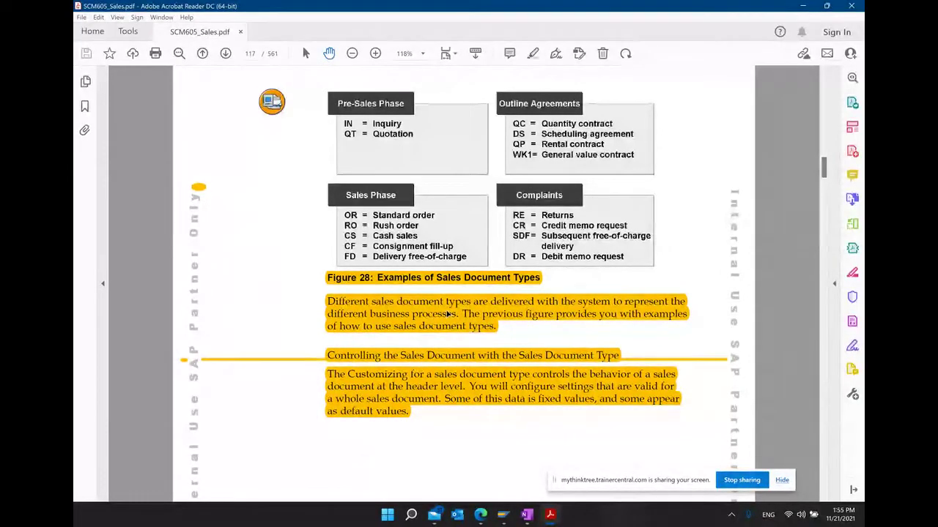
- In the OneNote class notes, add the bullet "Each document type - is a business scenario" below the sales document type bullet
left_click(527, 515)
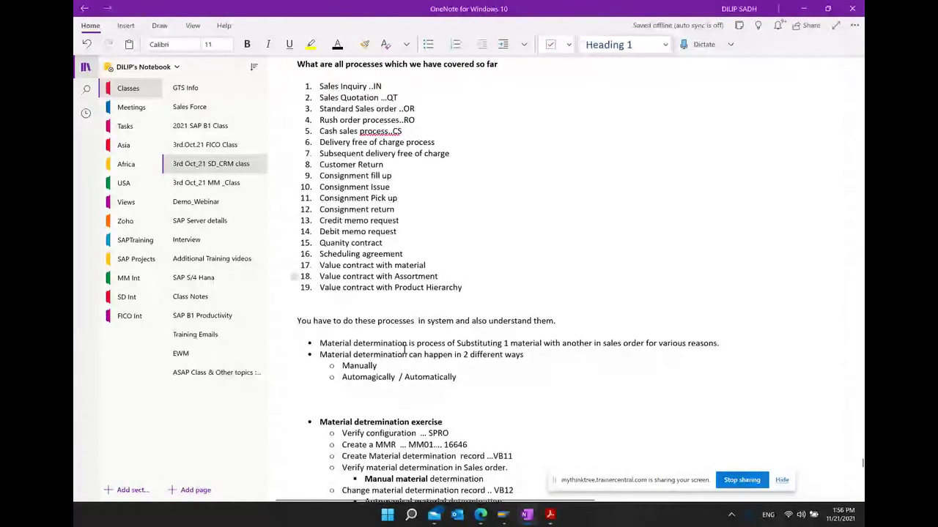
mouse_move(484, 517)
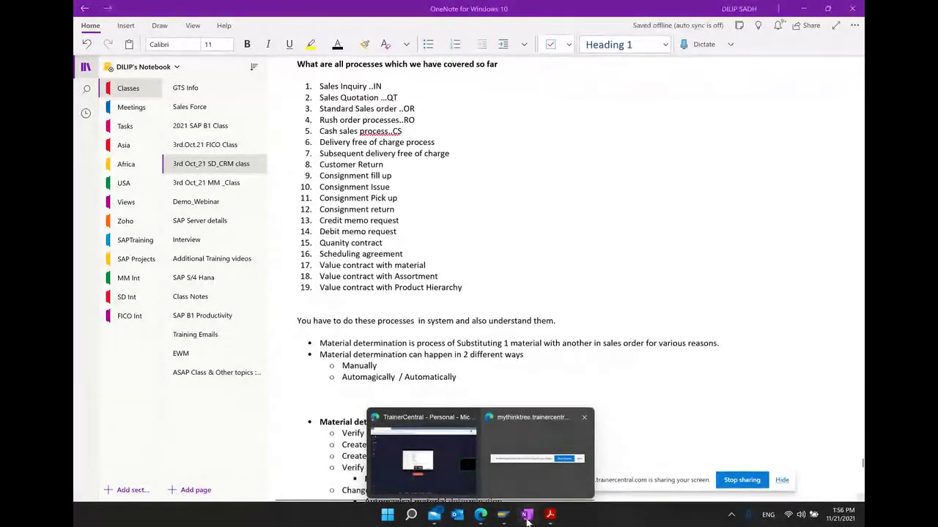
scroll(512, 368, "down", 20)
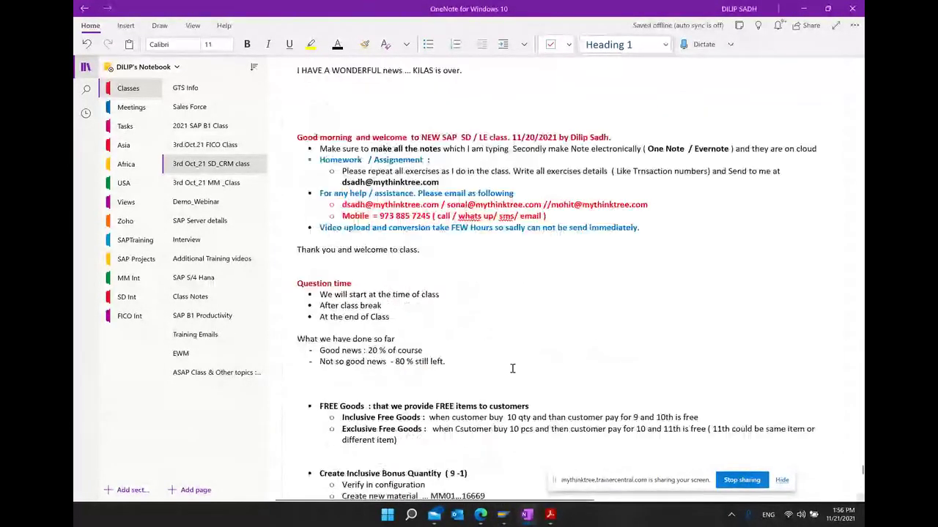
scroll(513, 368, "down", 15)
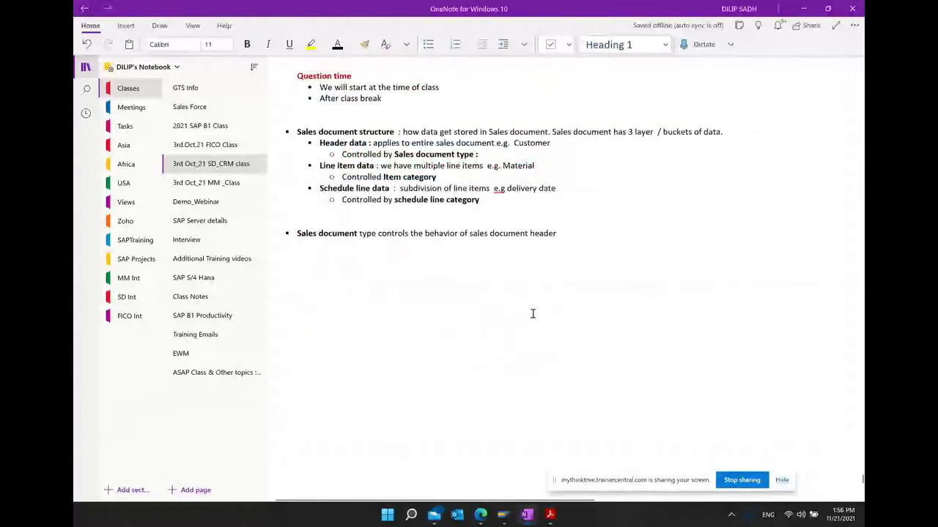
left_click(590, 232)
key("Return")
type("Ea")
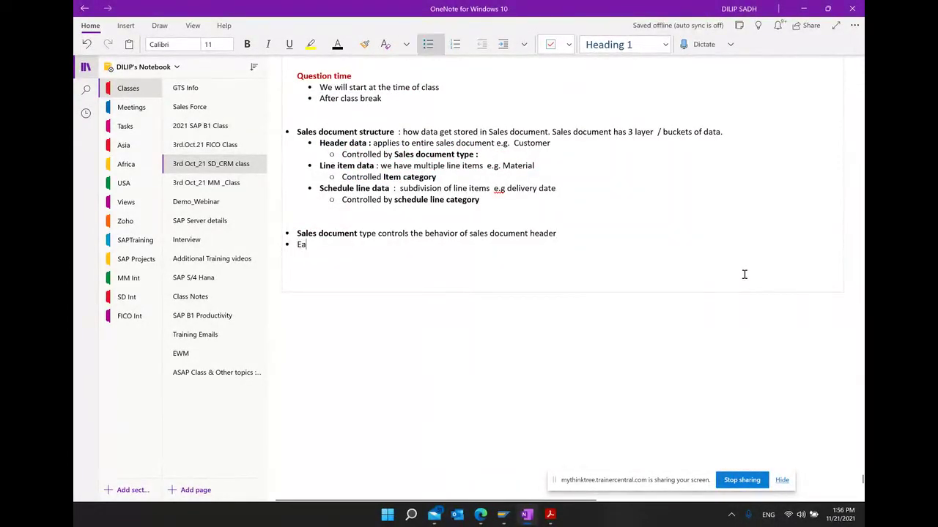
type("ch docum")
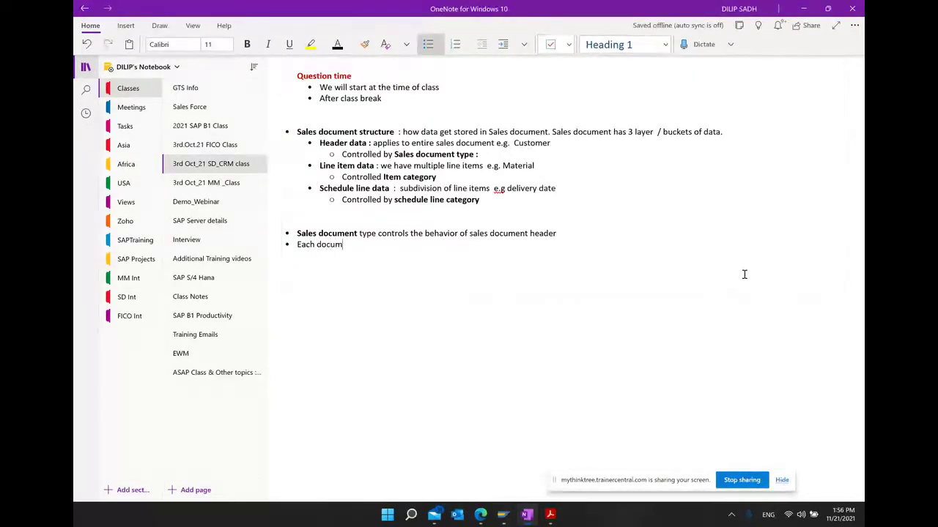
type("ent type  - is a busine")
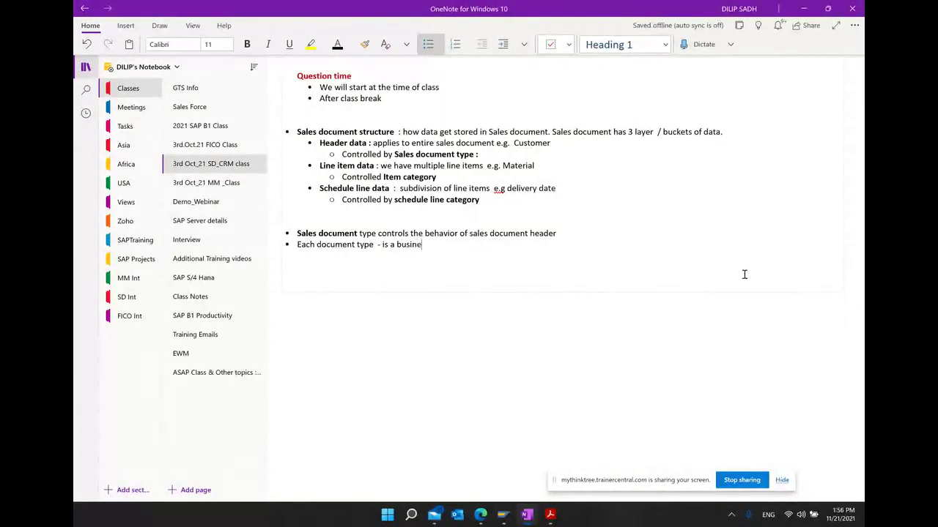
type("ss scenario")
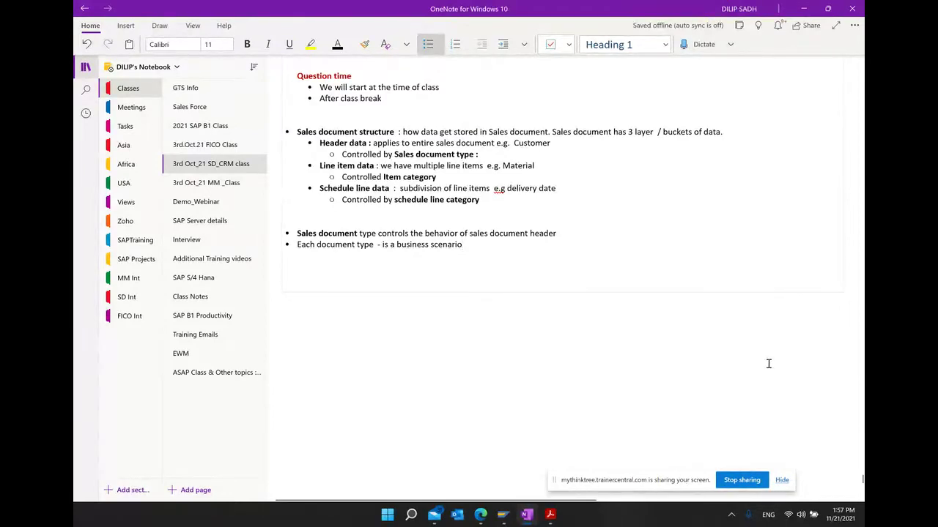
- Go back up the class notes to the numbered list under "What are all processes which we have covered so far"
scroll(707, 363, "up", 6)
scroll(703, 336, "up", 9)
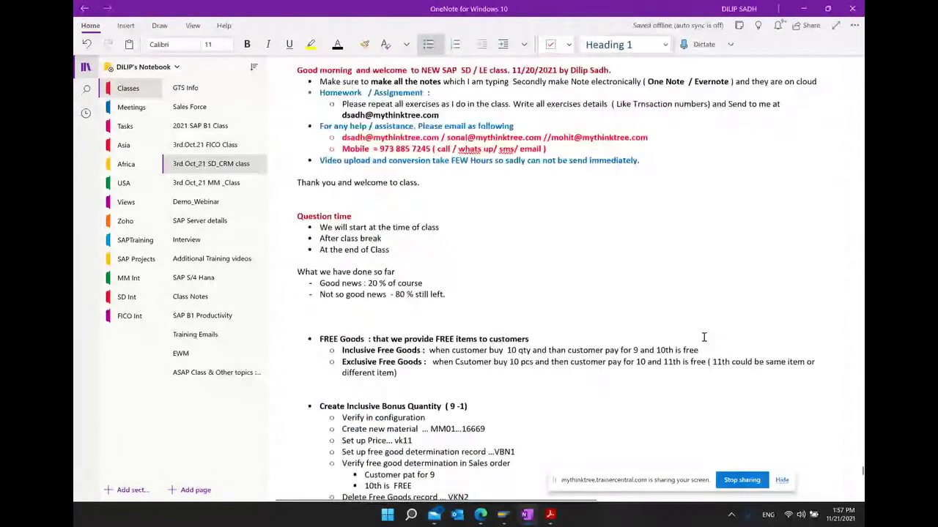
scroll(703, 336, "up", 6)
scroll(703, 336, "up", 7)
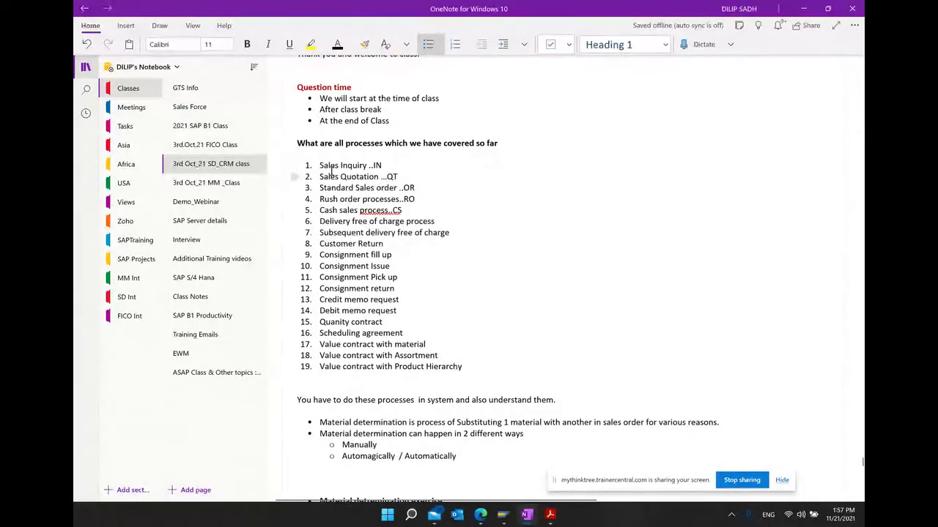
- Highlight the 19 numbered processes, from Sales Inquiry to Value contract with Product Hierarchy, for discussion, then clear the selection
left_click(310, 167)
left_click_drag(473, 368, 314, 177)
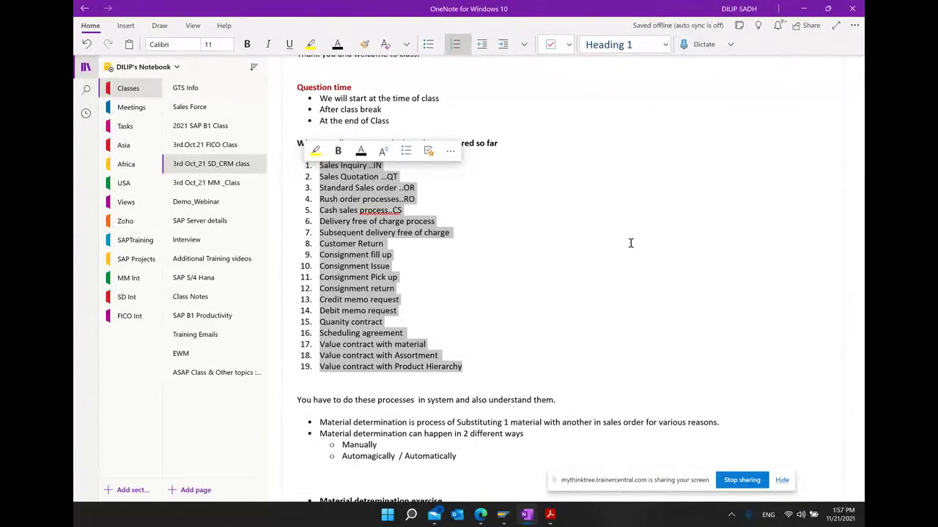
scroll(624, 263, "down", 1)
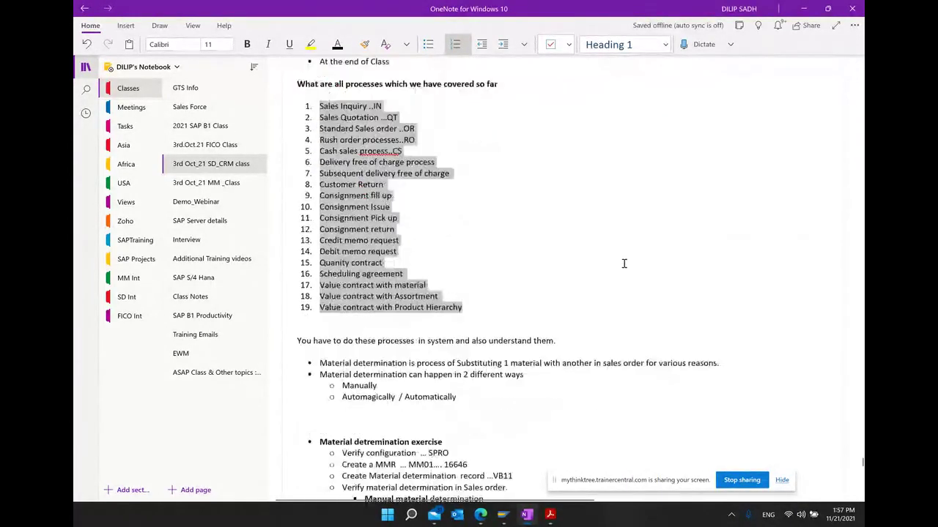
left_click(584, 283)
- Return to the sales document type notes and make "Each document type" bold in the business scenario bullet
scroll(584, 283, "down", 10)
scroll(584, 283, "down", 15)
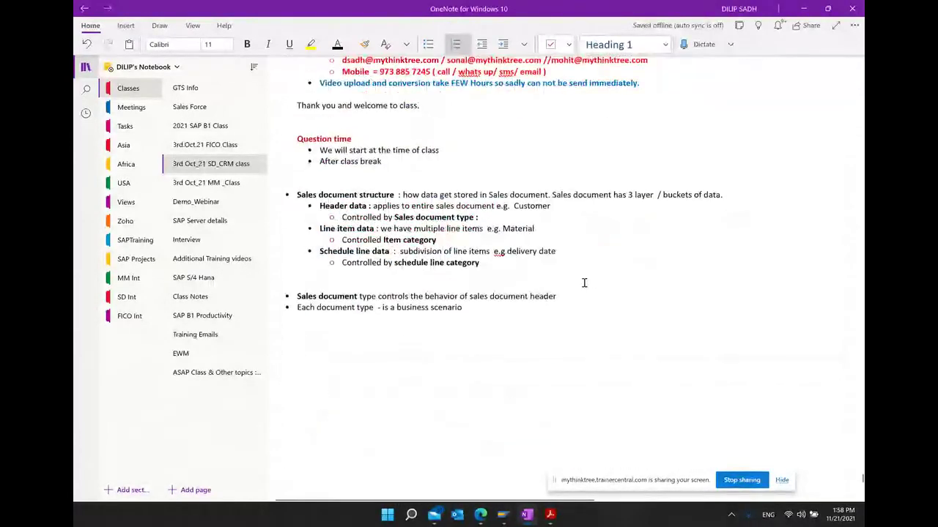
scroll(584, 283, "down", 1)
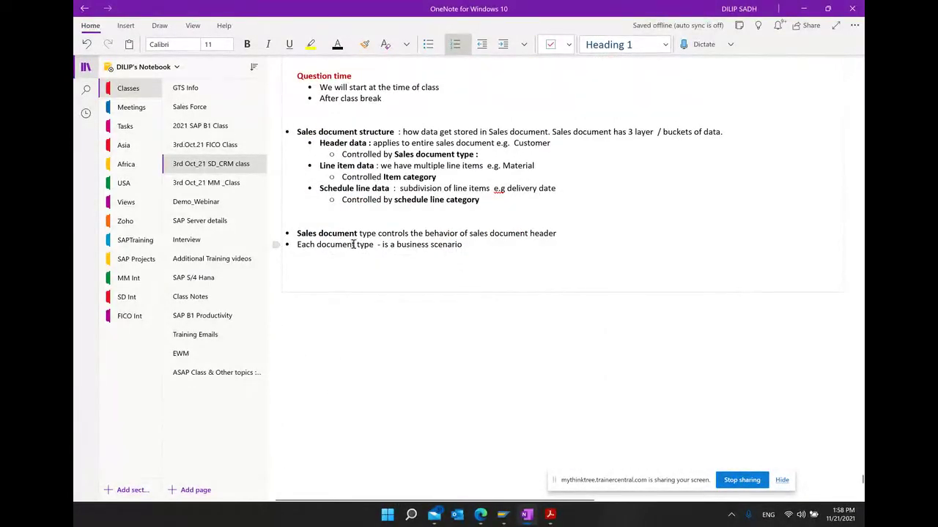
left_click_drag(379, 245, 290, 247)
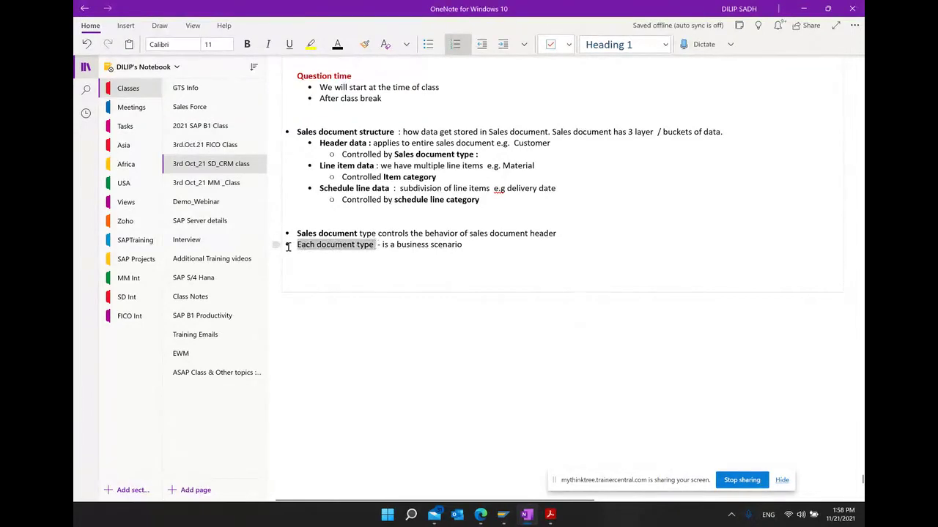
left_click(321, 230)
left_click(359, 267)
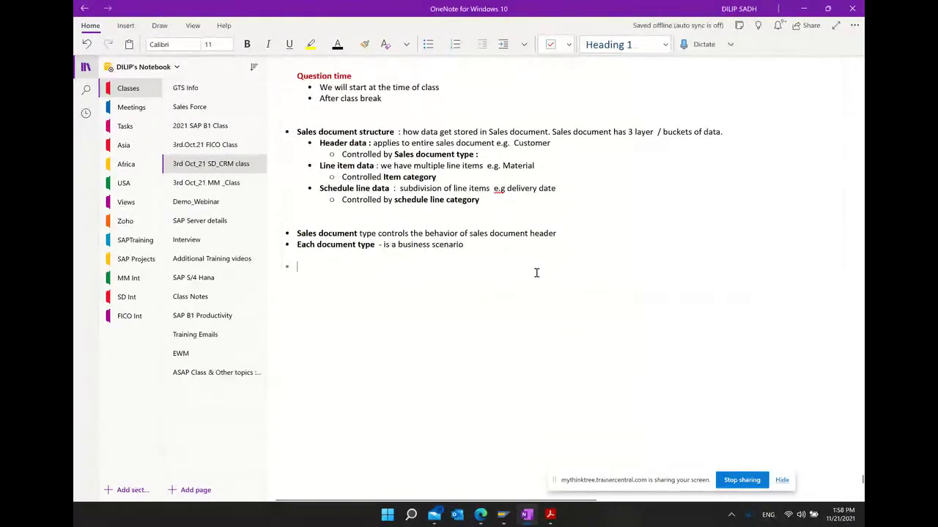
- Switch to the SCM605_Sales PDF and examine Figure 29 on the functions in the sales document type
left_click(550, 515)
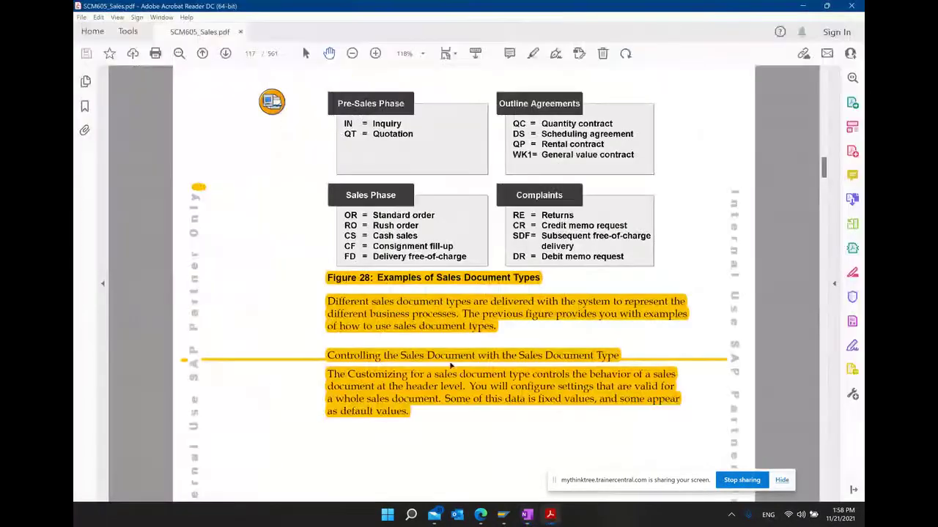
scroll(451, 360, "down", 5)
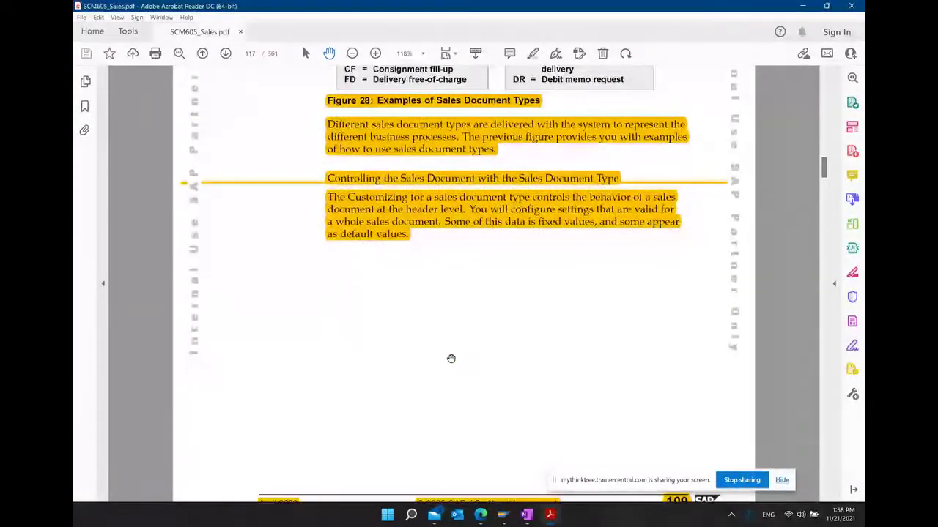
scroll(452, 357, "down", 4)
scroll(451, 357, "down", 8)
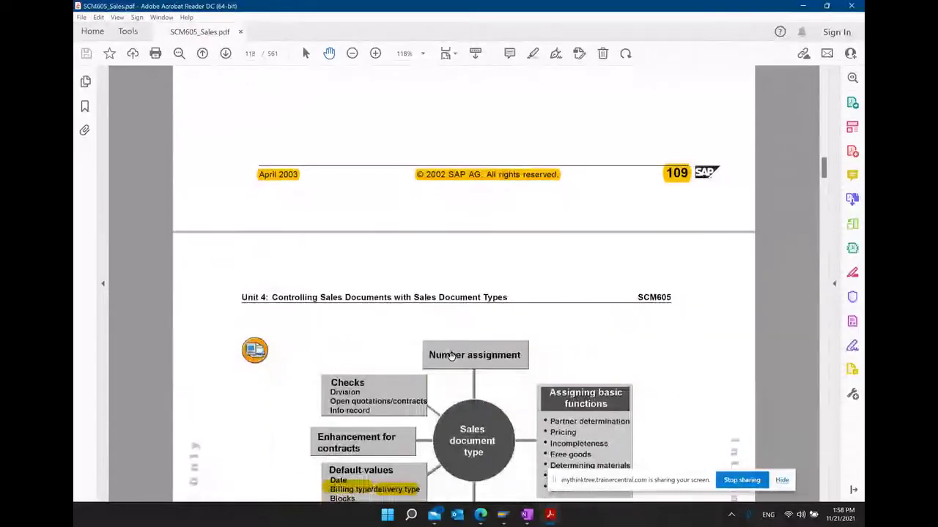
scroll(450, 357, "down", 2)
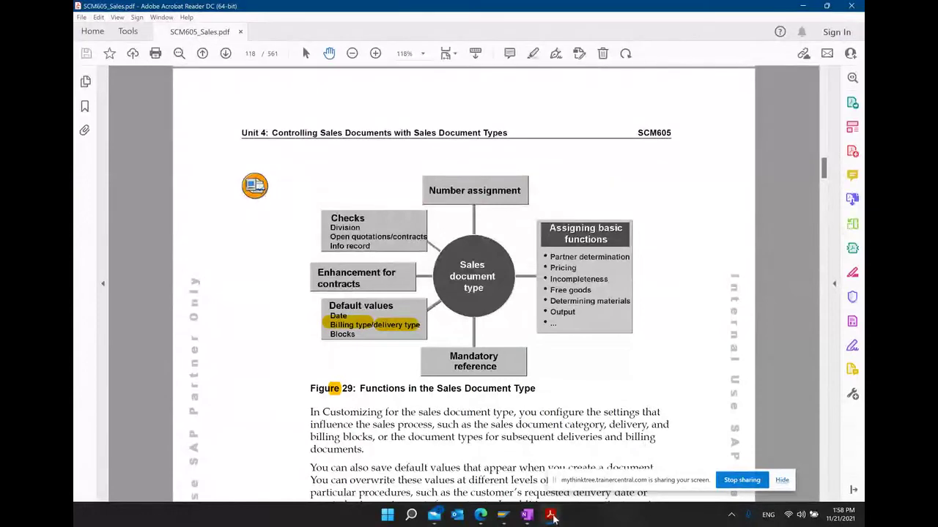
- In the OneNote class notes, append ". It controls following" to the sales document type bullet and add the indented bullet "Number range" below it
left_click(526, 515)
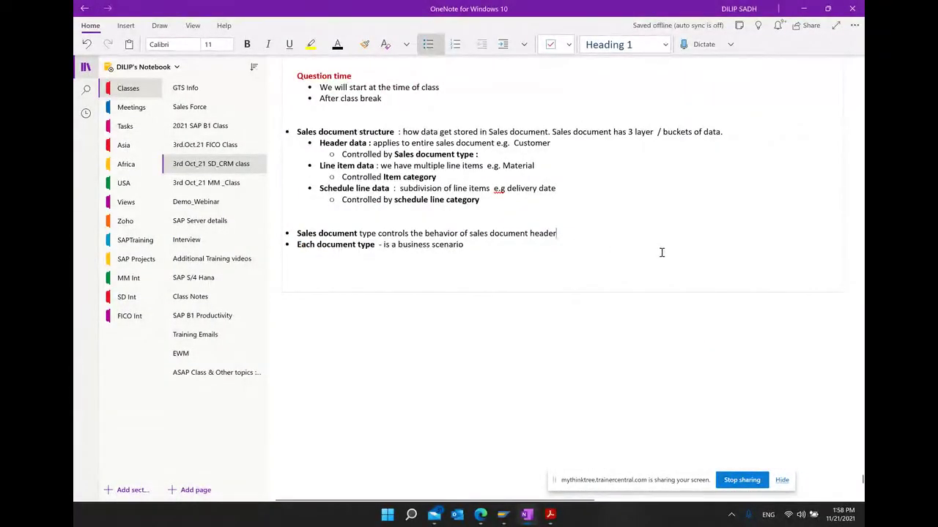
type("It control")
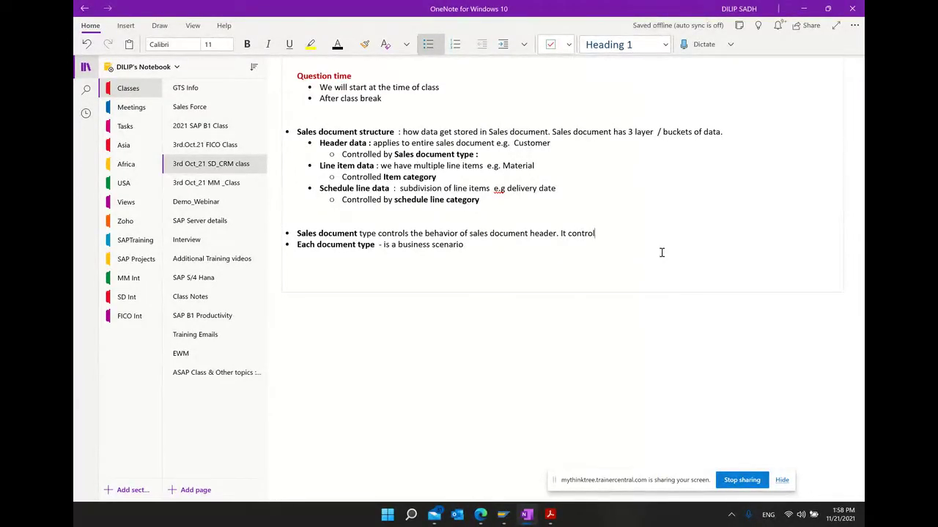
type("s following")
key("Return")
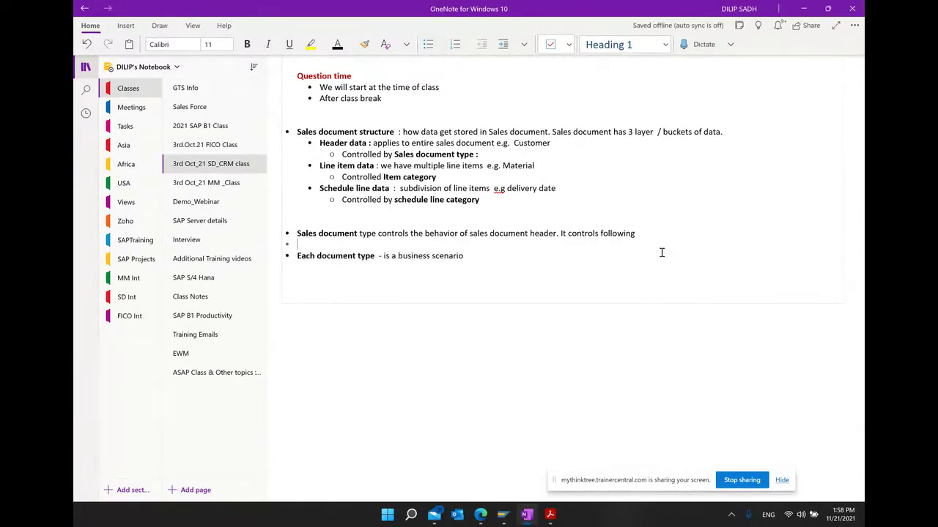
left_click(502, 45)
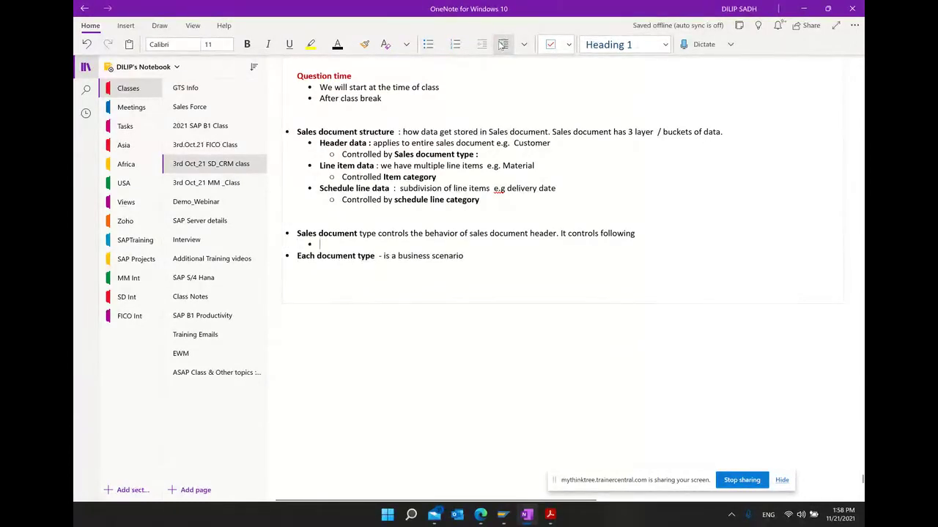
type("Number range")
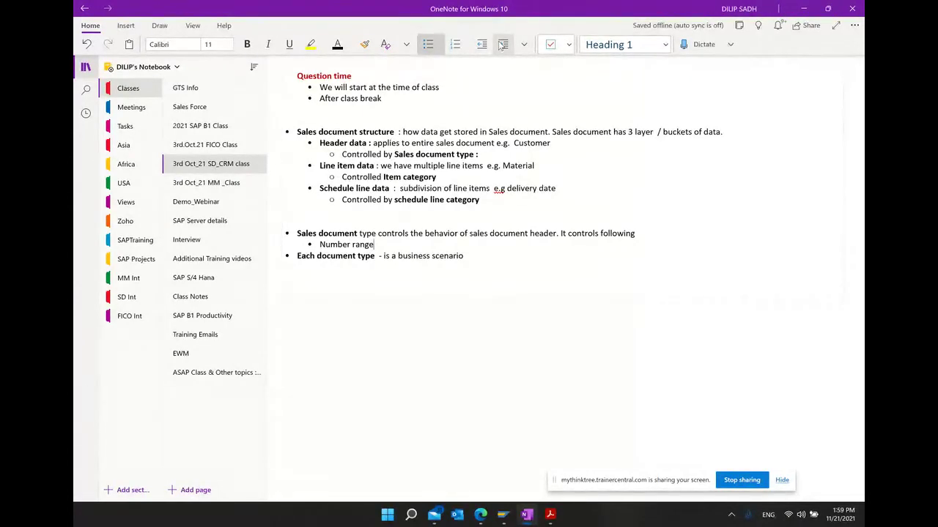
- Add the sub-bullets "Internal" and "External" one level below the Number range bullet
key("Return")
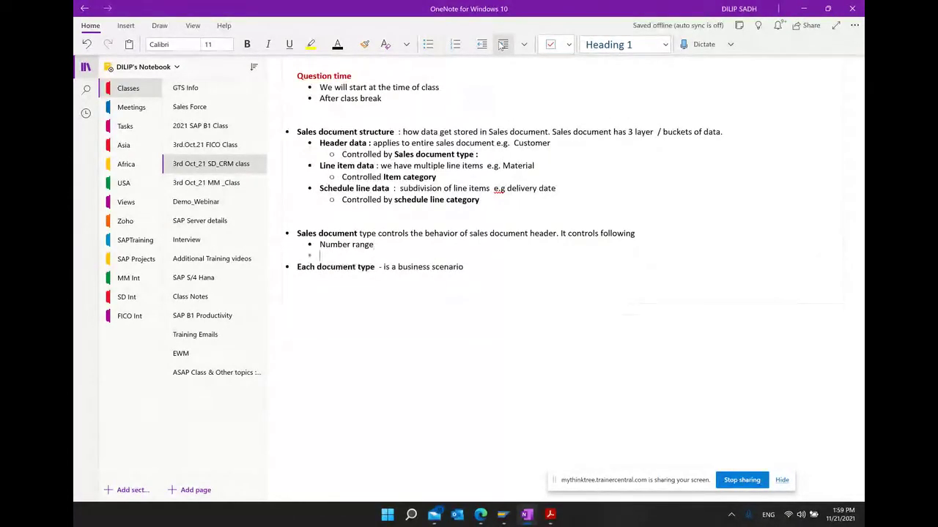
left_click(504, 45)
type("In")
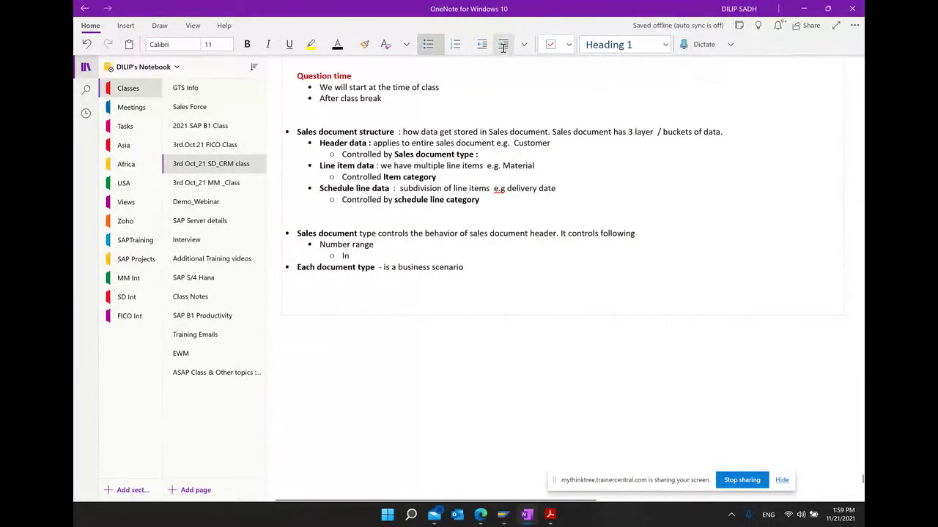
type("ternal")
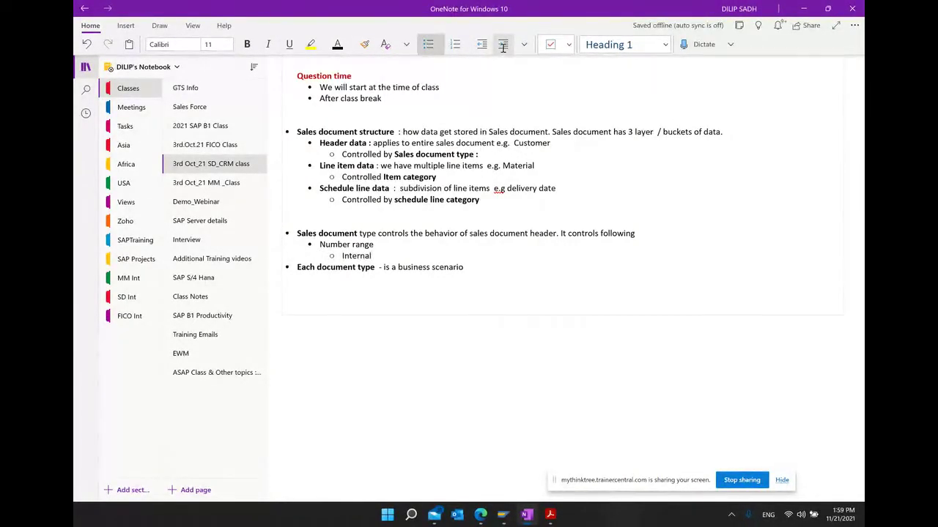
key("Return")
type("external")
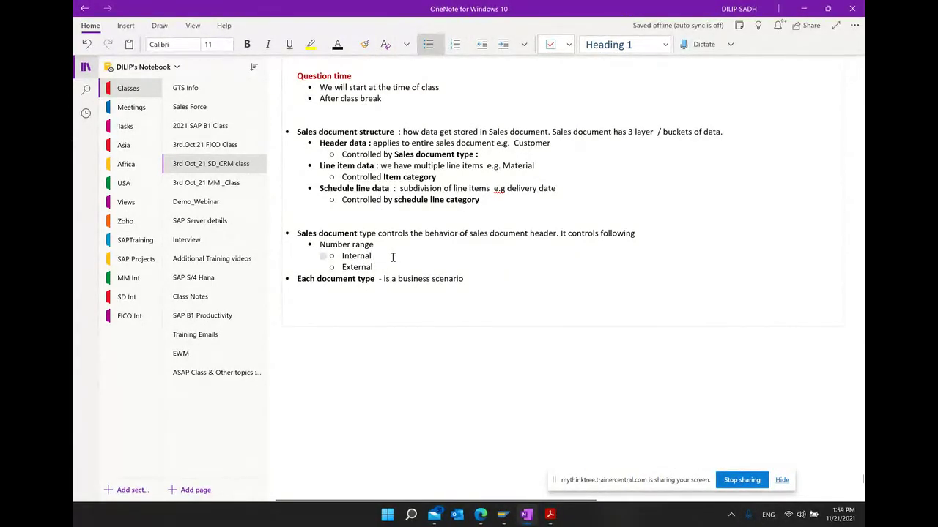
- Extend the Internal sub-bullet with the explanation "- SAP assigned"
type("- SAP")
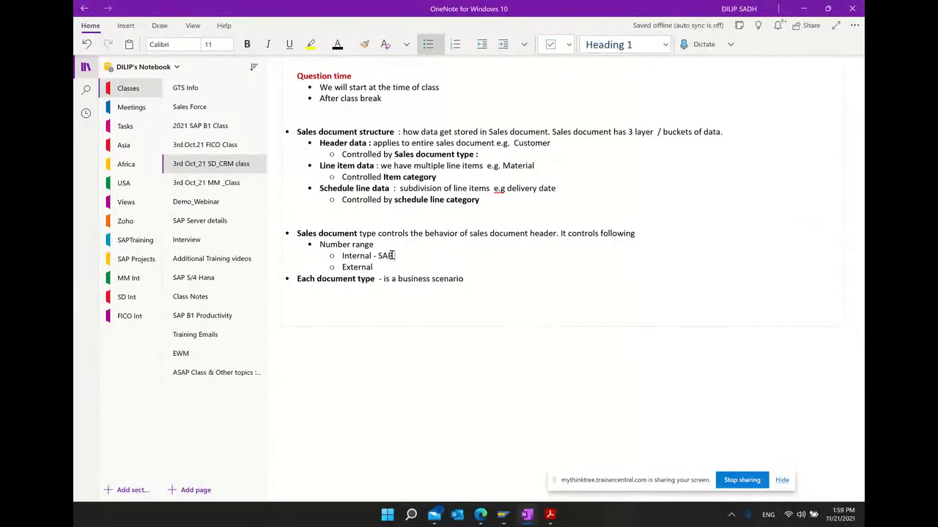
type(" assi")
key("BackSpace")
key("BackSpace")
key("BackSpace")
key("BackSpace")
type("gned")
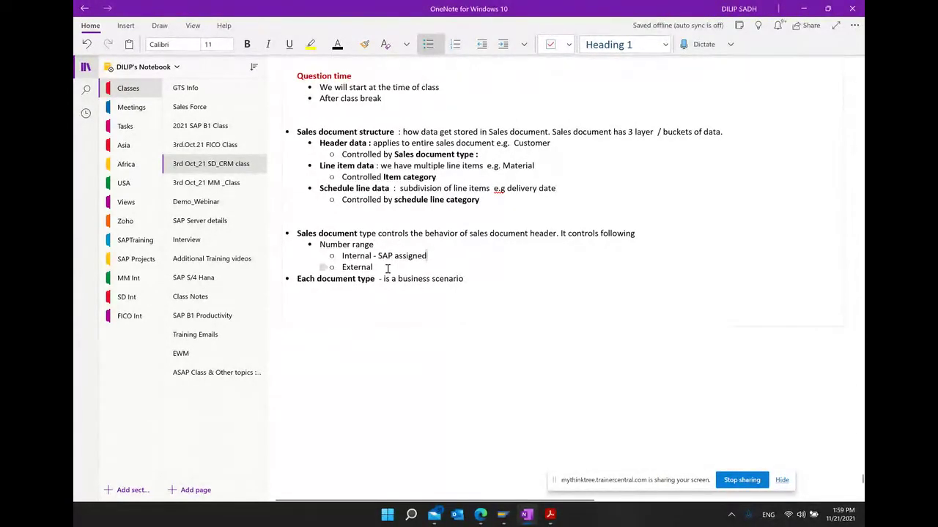
- Extend the External sub-bullet with "- manually assigned by the user" and correct the misspelled word "assigned" with the spelling suggestion
type("-n")
key("BackSpace")
type("m")
key("BackSpace")
type("manually assihned by the")
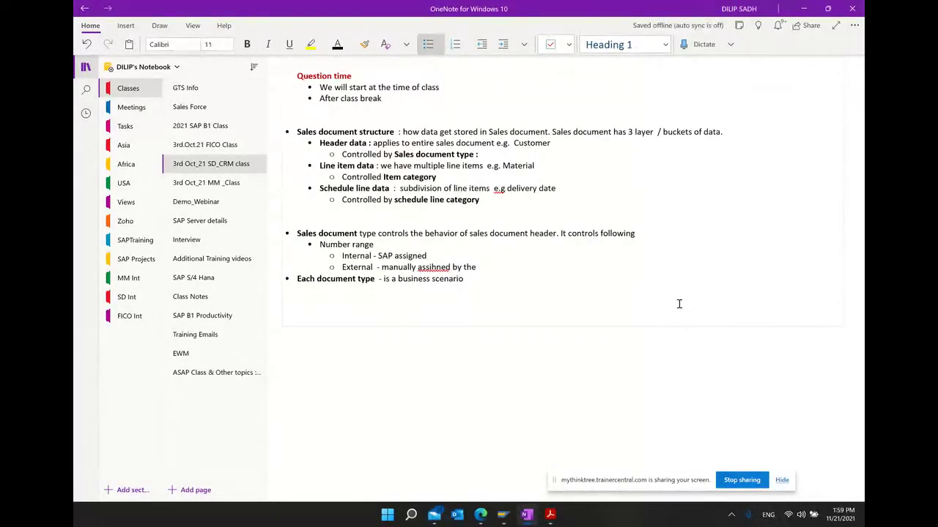
type(" user")
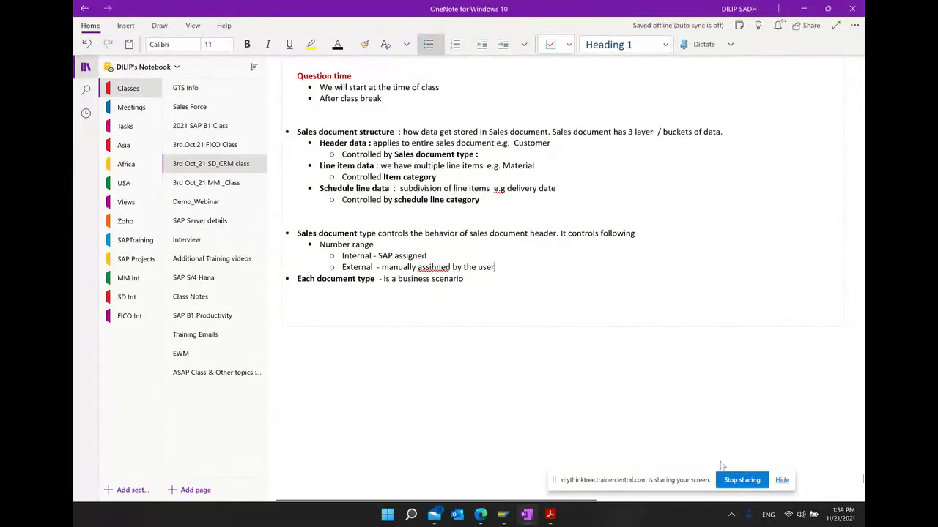
right_click(430, 268)
left_click(615, 288)
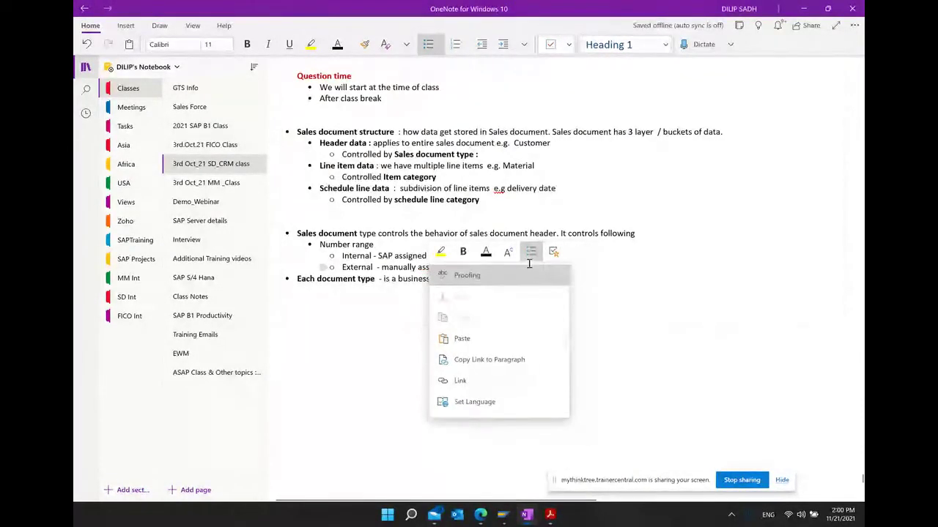
- Make the "Number range" bullet text bold
left_click_drag(383, 243, 319, 244)
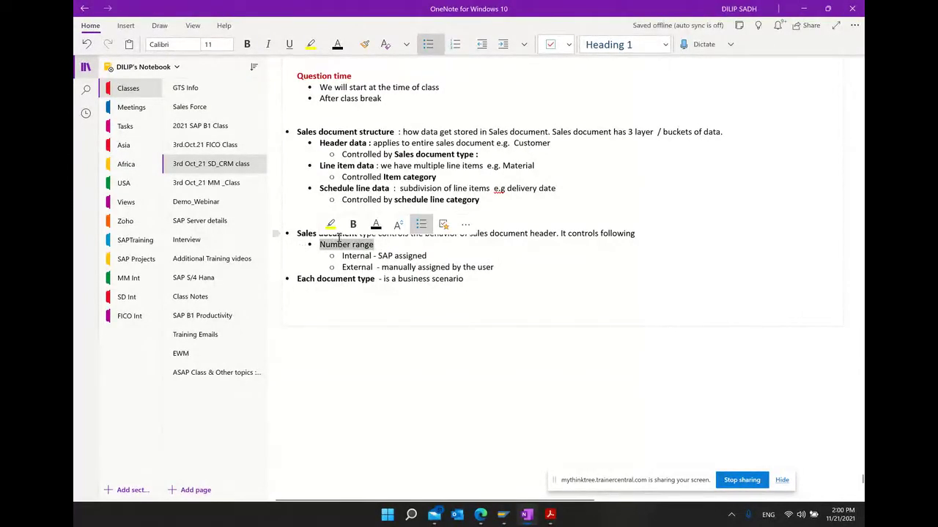
left_click(353, 225)
left_click(696, 297)
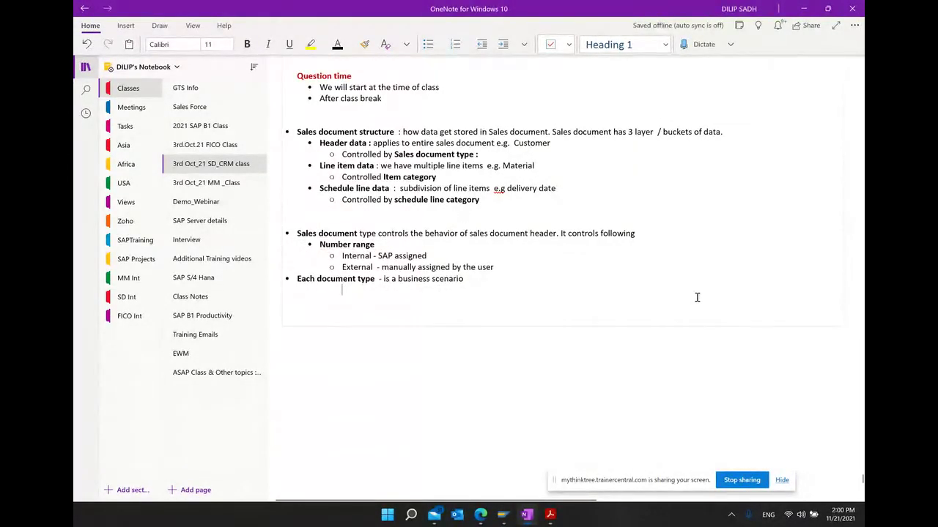
- Add the bullet "Determination of Pricing procedure" below the External line, at the same level as Number range
left_click(496, 267)
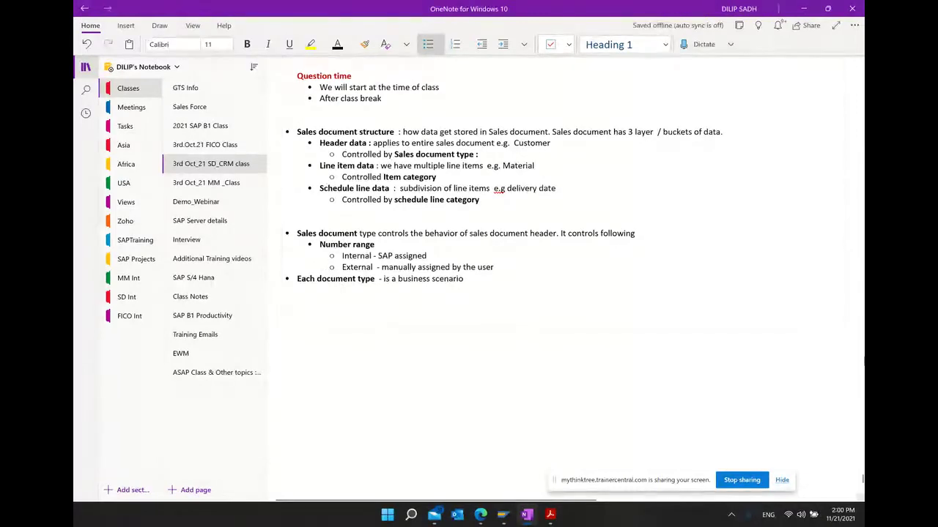
key("Return")
key("shift+Tab")
type("determinatio")
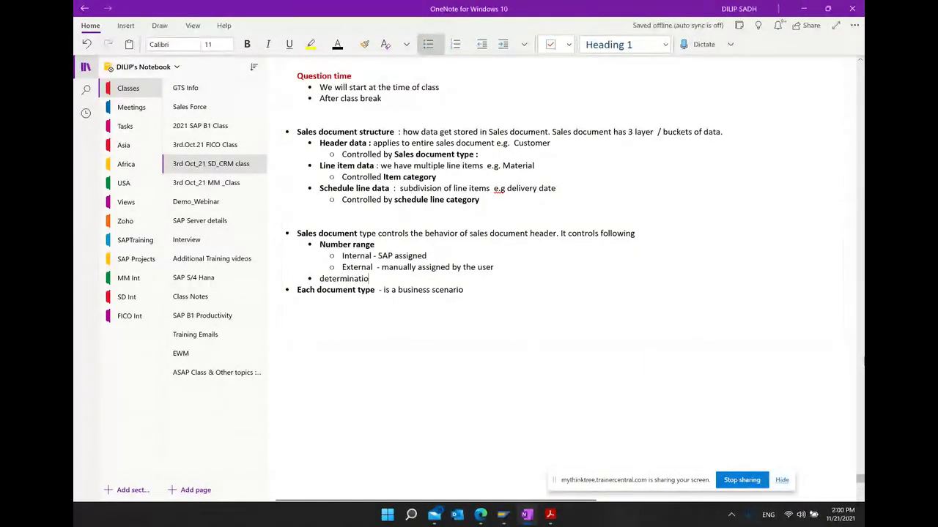
type("n of Prici")
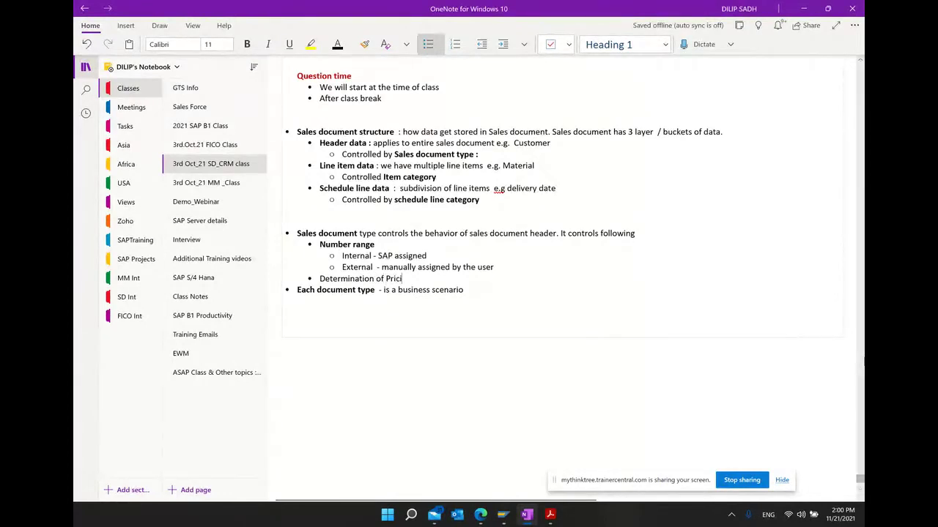
type("ng procedure")
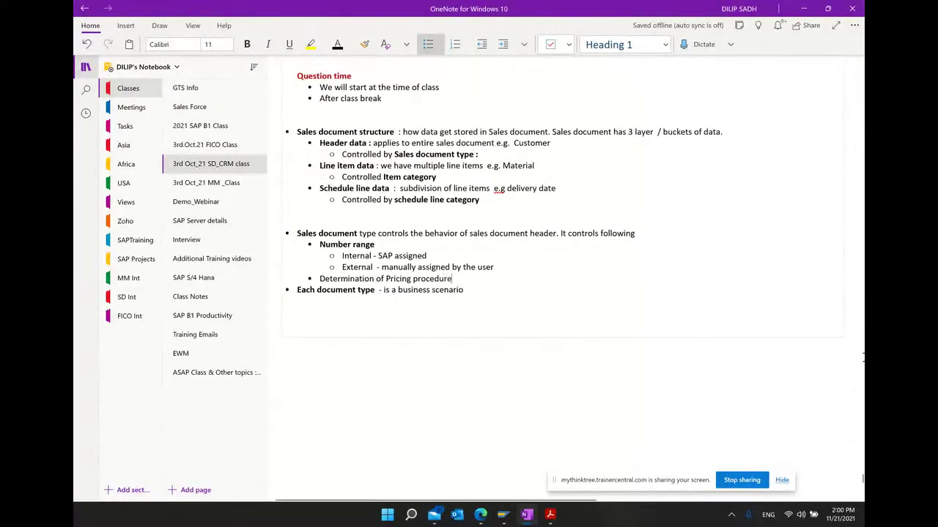
- Add the bullet "Determination of Business partner procedure" below the pricing procedure bullet and start another empty bullet
key("Return")
type("dte")
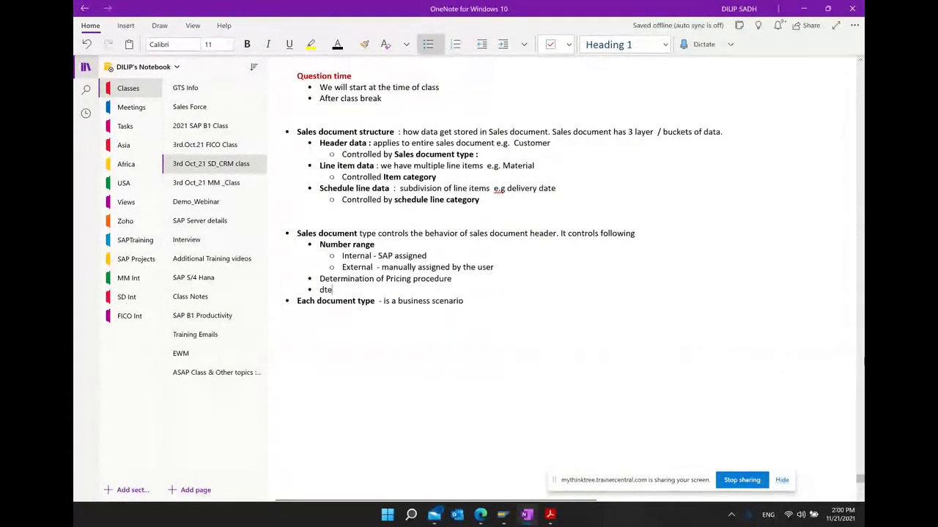
key("BackSpace")
key("BackSpace")
key("BackSpace")
type("Dterm")
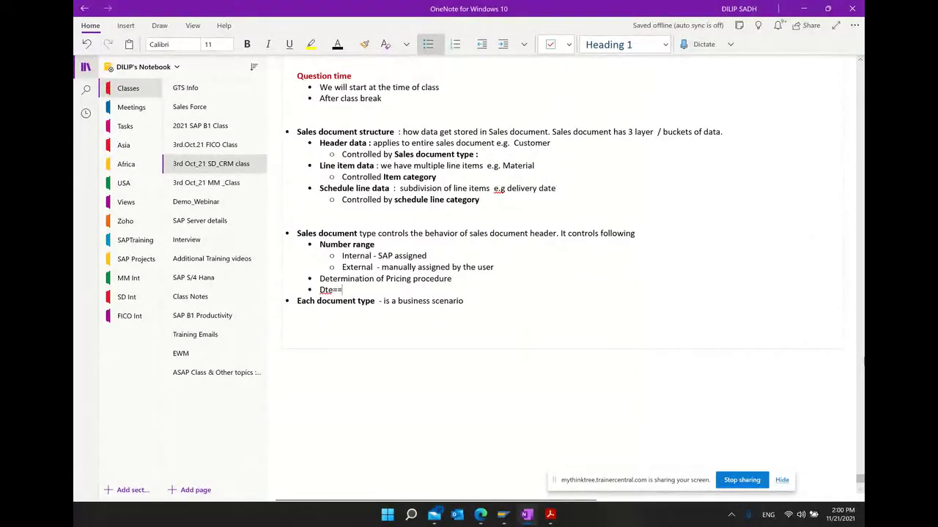
key("BackSpace")
key("BackSpace")
key("BackSpace")
key("BackSpace")
type("etermination of Busines")
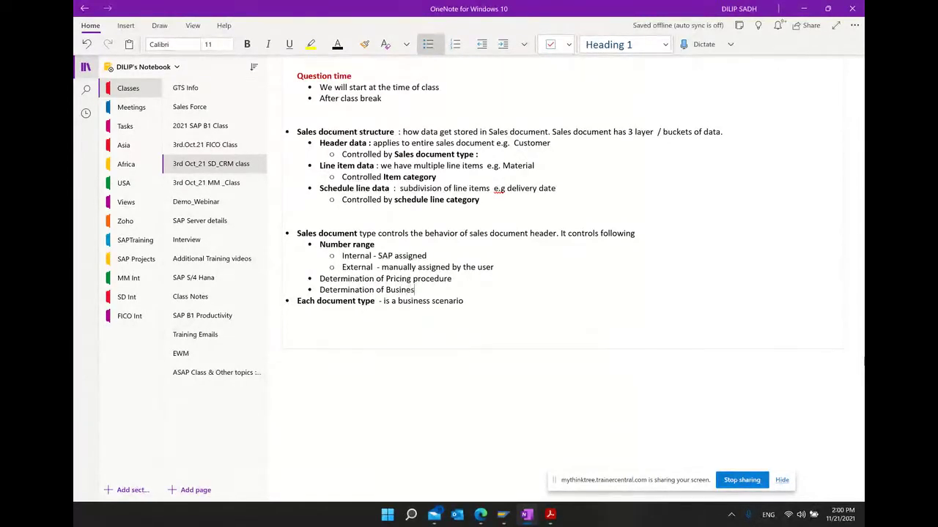
type("s partne")
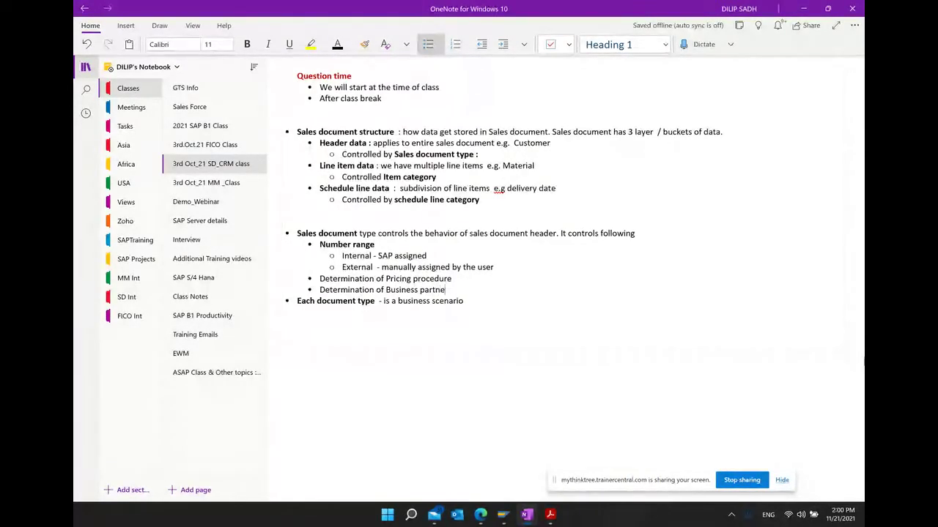
type("r procedure")
key("Return")
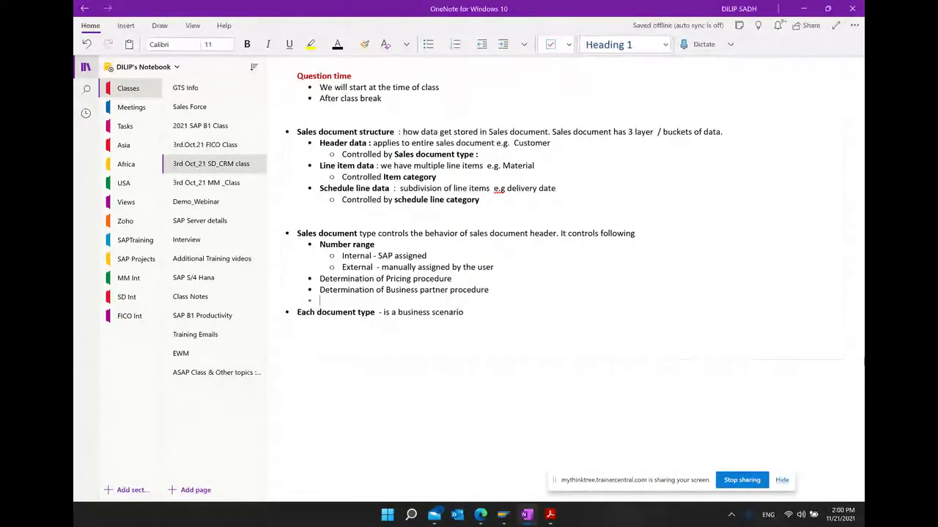
- Add the bullets "Determination of incompletion process" and "Determination of Delivery doc type" below the Business partner procedure bullet
type("determina")
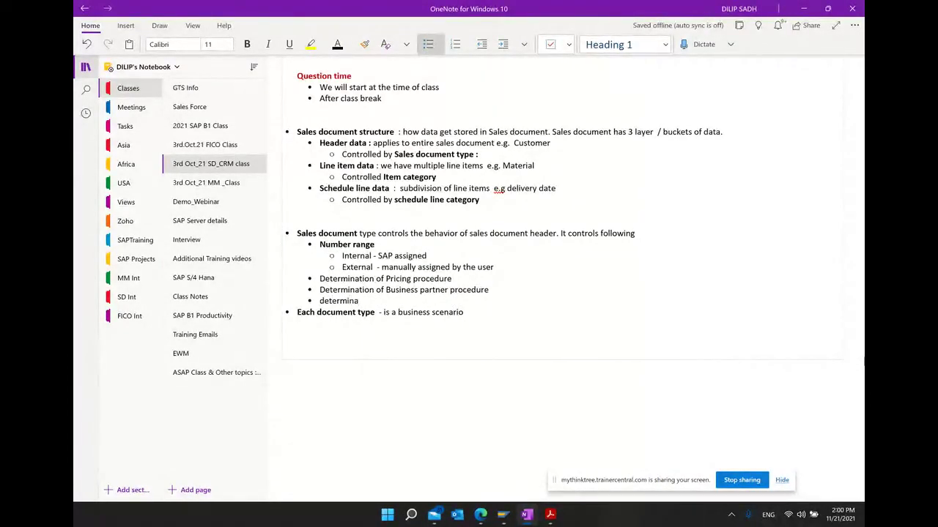
type("tion of incomplet")
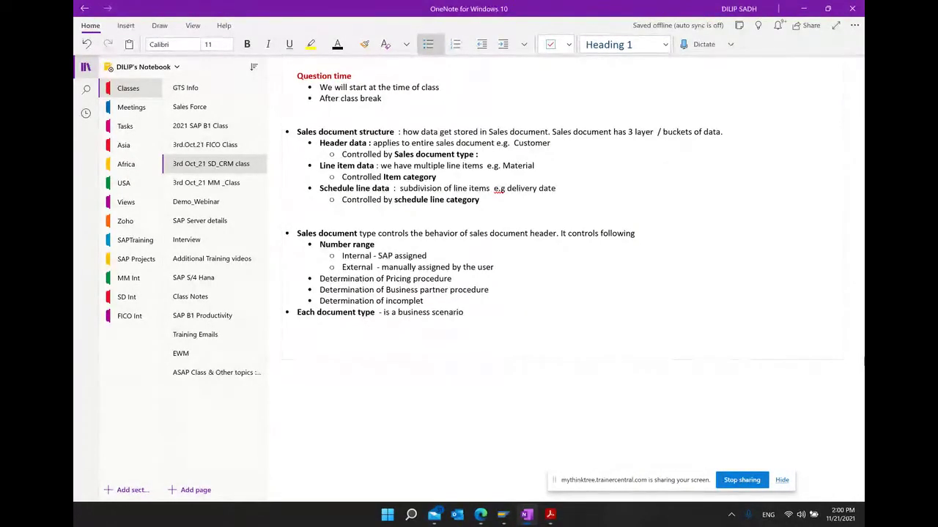
type("ion process")
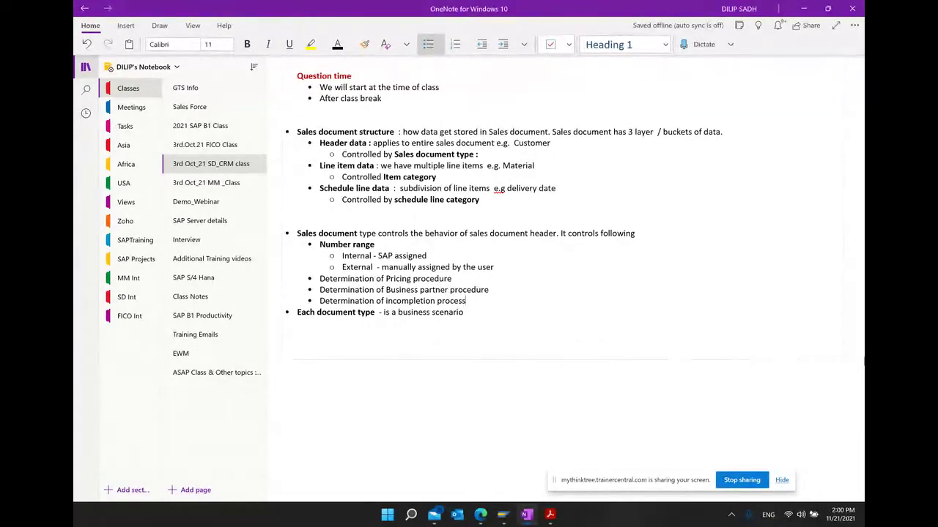
key("Return")
type("determination")
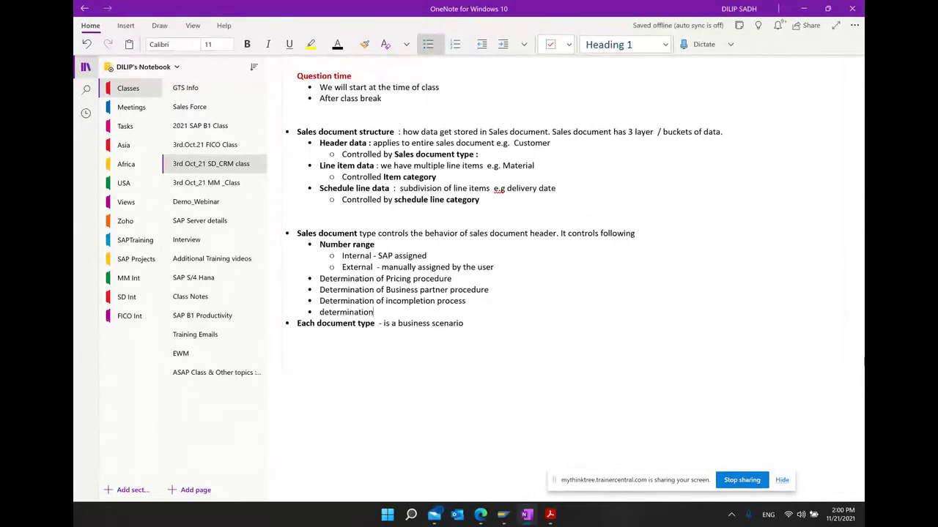
type(" ofDelivery doc type")
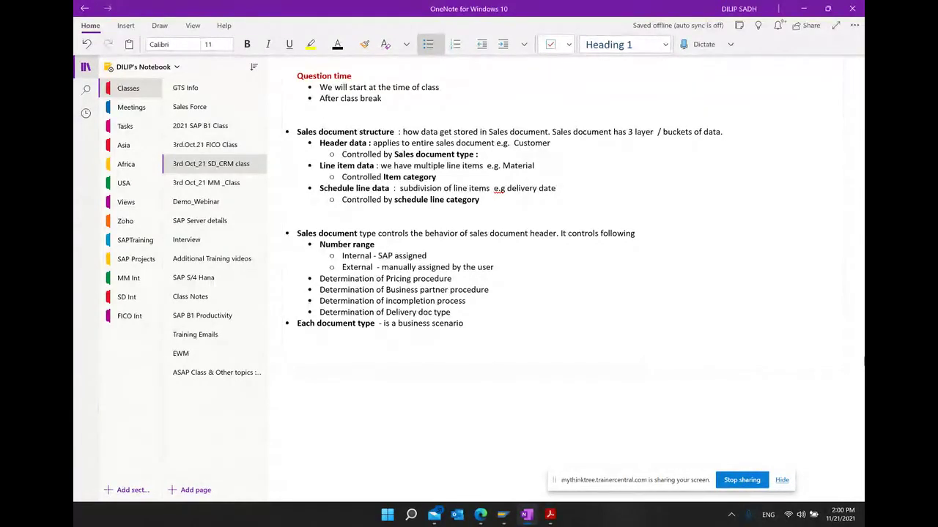
- Add the bullet "Determination of Billing document type" below the Delivery doc type bullet and start another empty bullet
key("Return")
type("det ")
type("ermin")
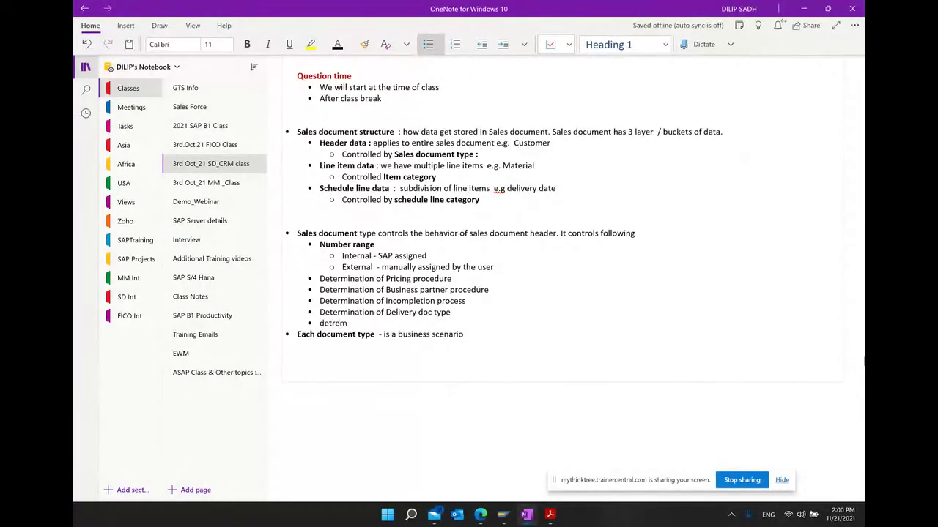
key("BackSpace")
key("BackSpace")
key("BackSpace")
key("BackSpace")
type("rmination of")
key("BackSpace")
type("of Bo")
key("BackSpace")
type("il")
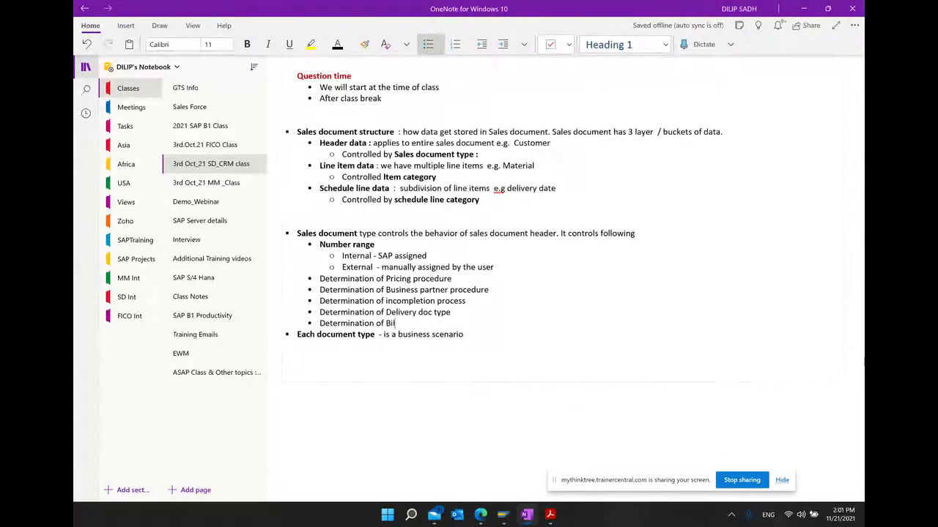
type("ling document type")
key("Return")
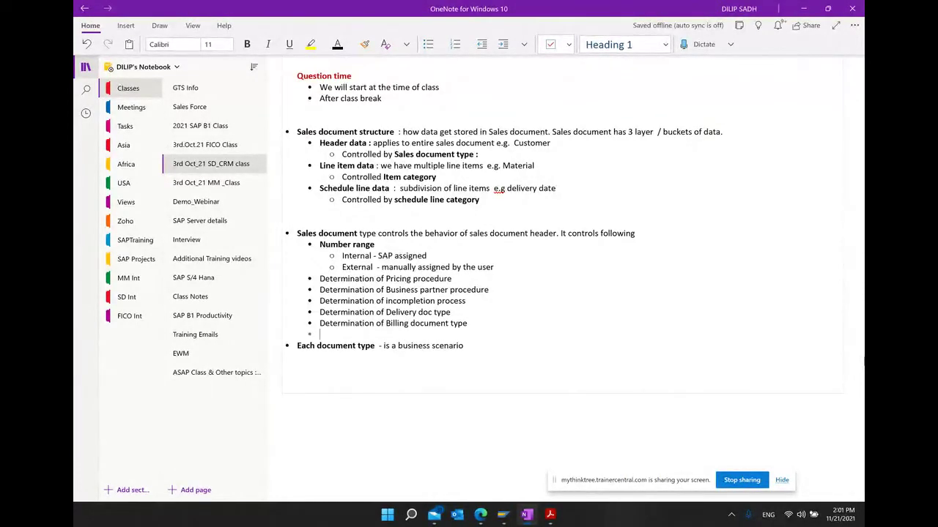
- Add the bullets "Item numbering" and "Customer PO determination" below the Billing document type bullet
type("Item num")
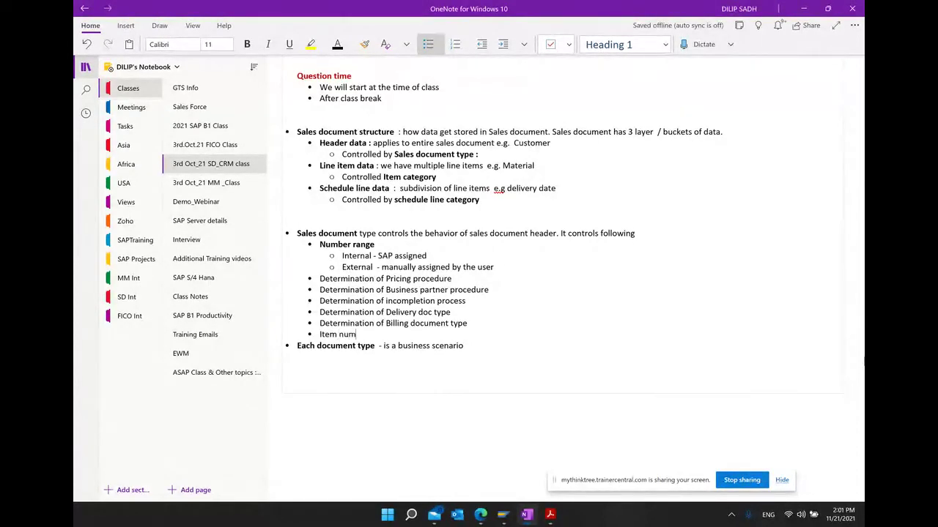
type("bering")
key("Return")
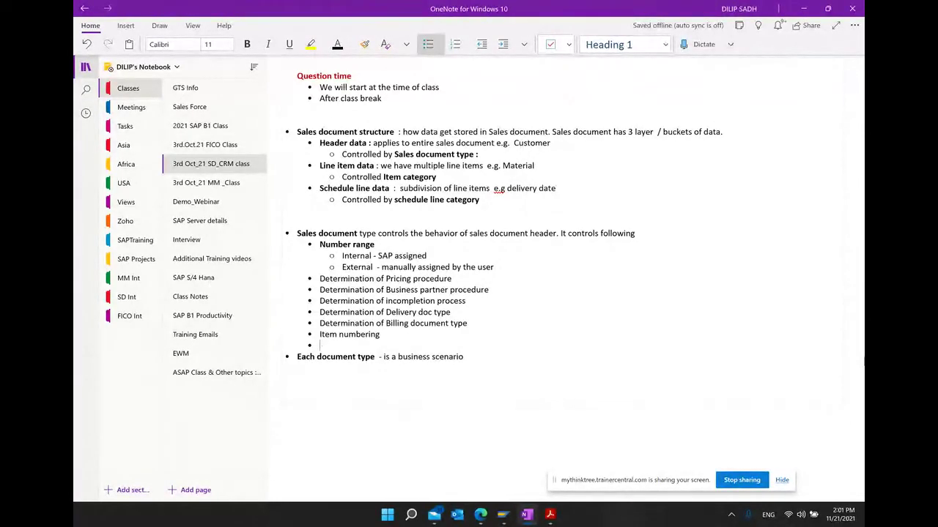
type("C ustomer PO ")
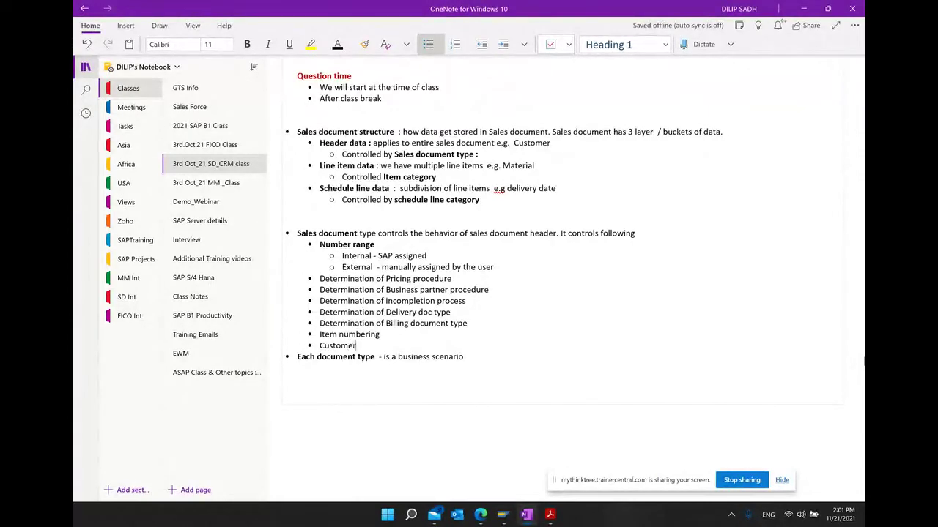
type("determination")
- Add the bullets "Controls Item category determination" and "others" at the end of the list of what the sales document type controls
key("Return")
type("contro")
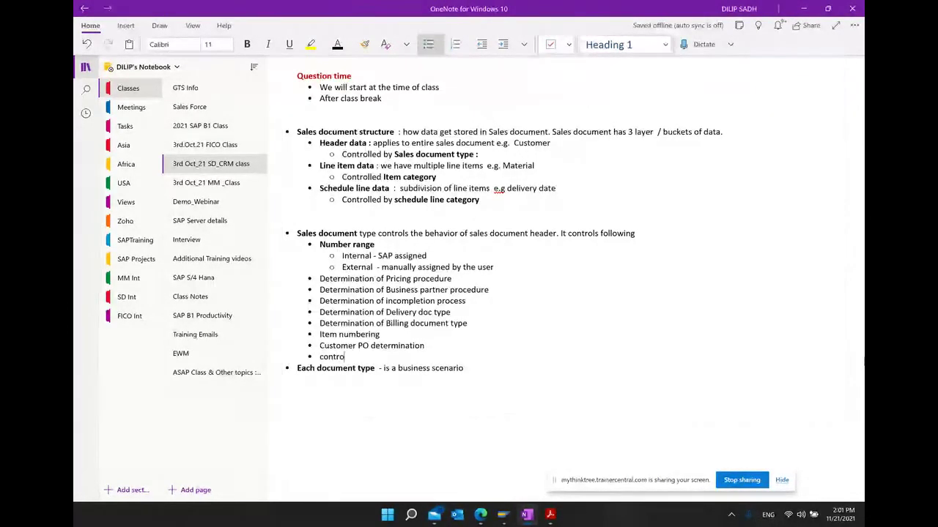
type("ls Item category determination")
key("Return")
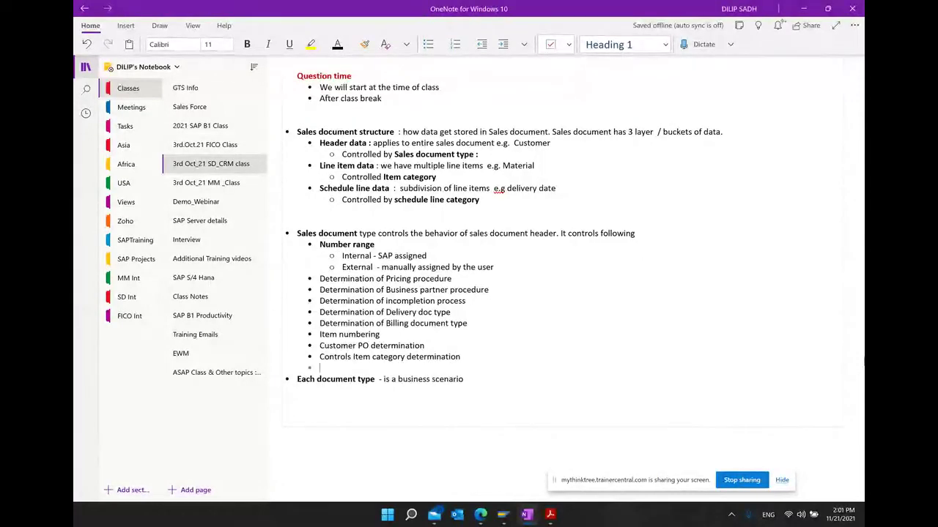
key("Tab")
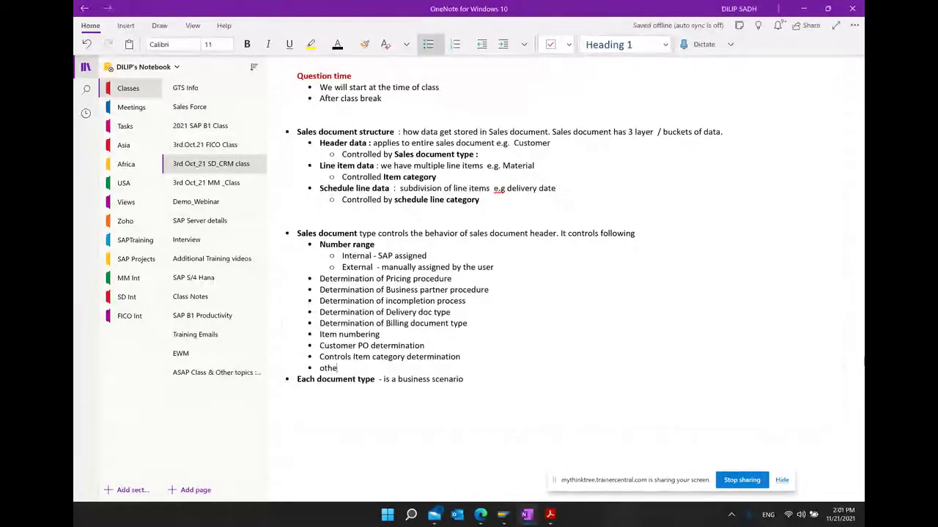
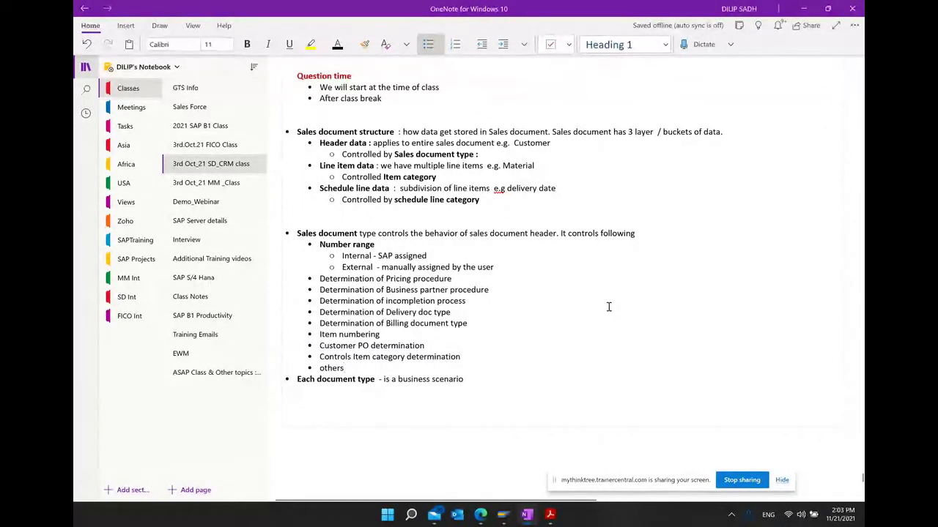
- Check Figure 29 in SCM605_Sales.pdf, return to the OneNote notes, add an empty line below Others and the bullet "Reference mandatory" above it
left_click(549, 515)
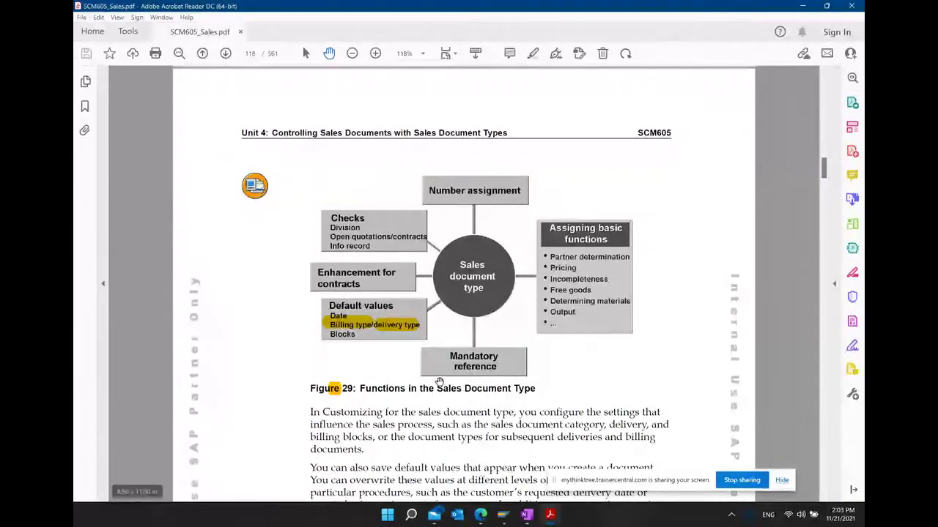
left_click(526, 515)
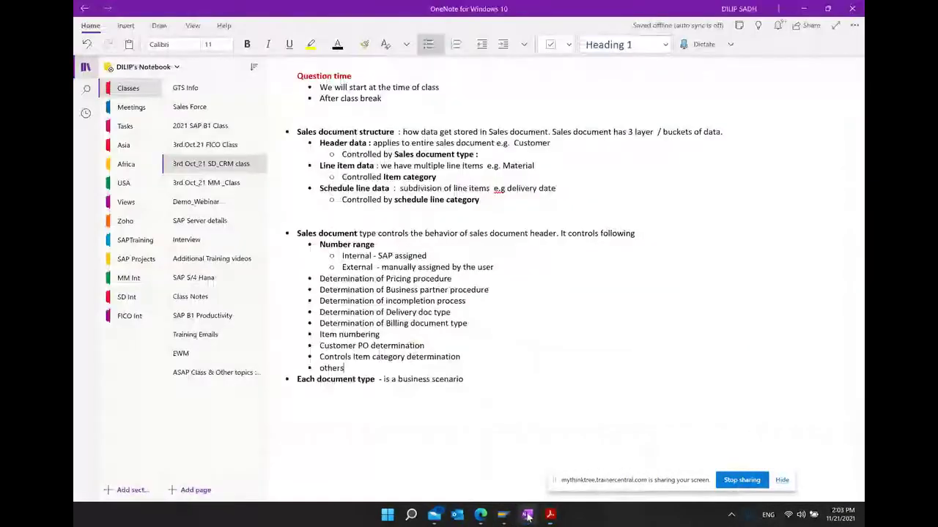
key("Return")
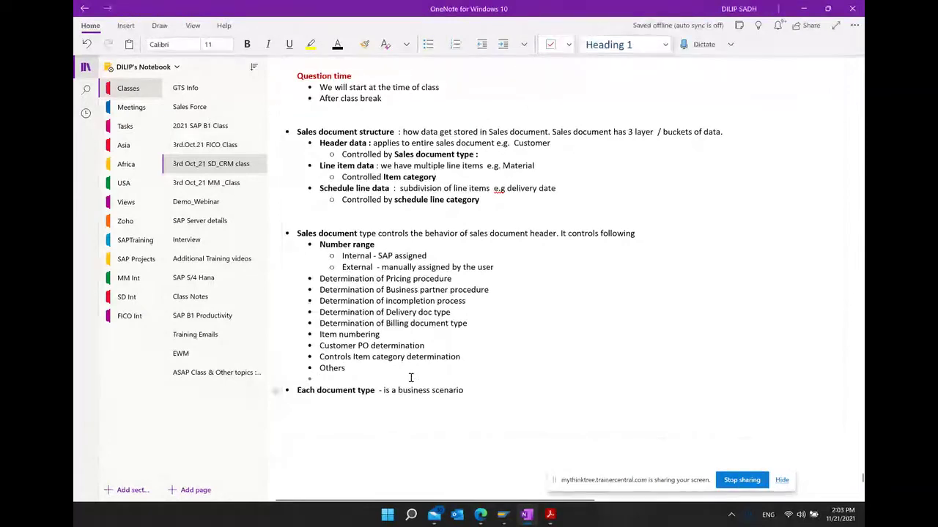
left_click(470, 357)
key("Return")
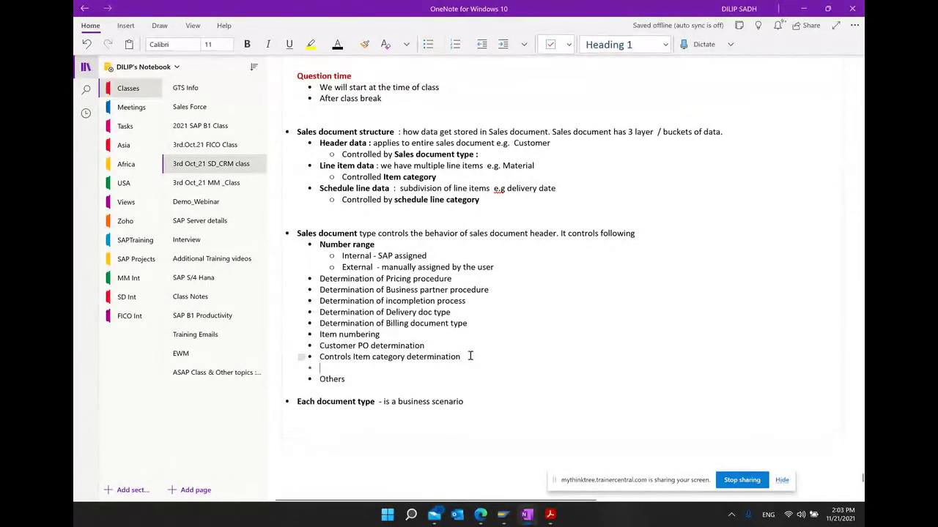
type("reference ")
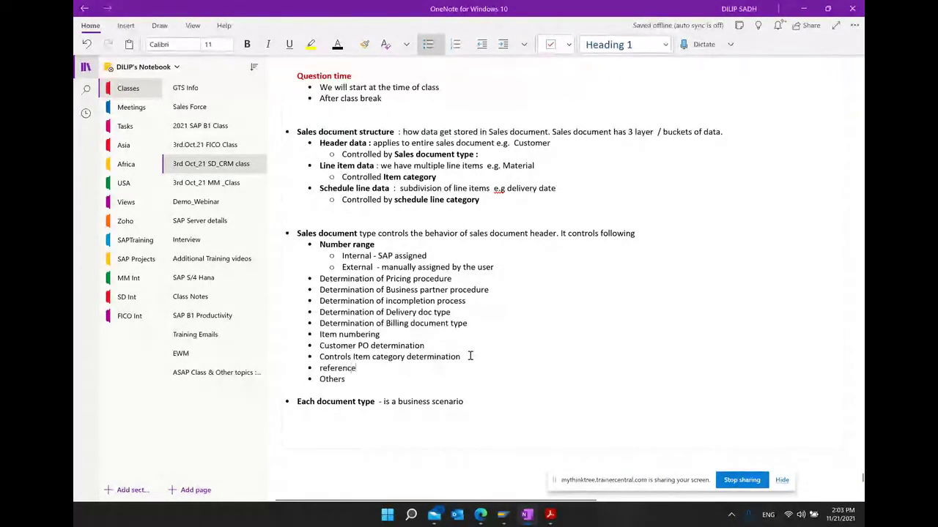
type("mandatory")
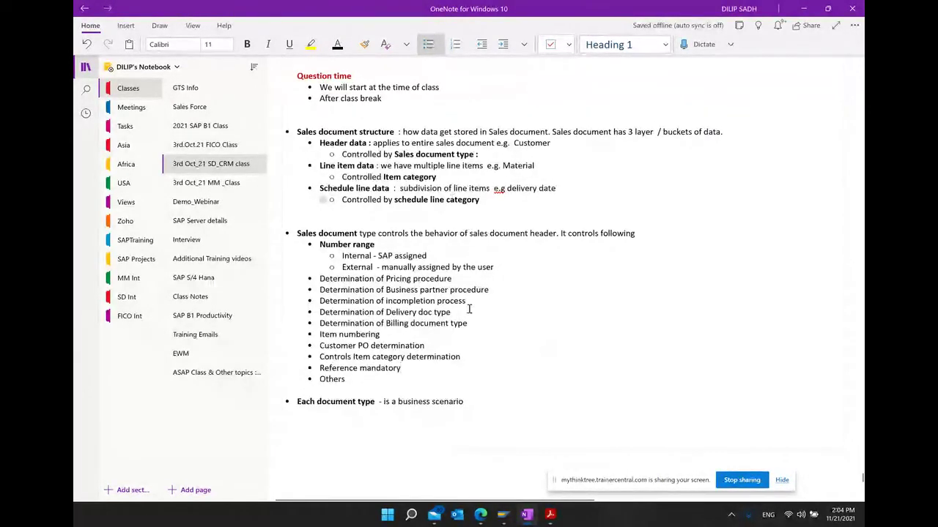
- Switch to SCM605_Sales.pdf in Acrobat Reader and examine the highlighted passages on changing the sales document type under Figure 30
left_click(552, 517)
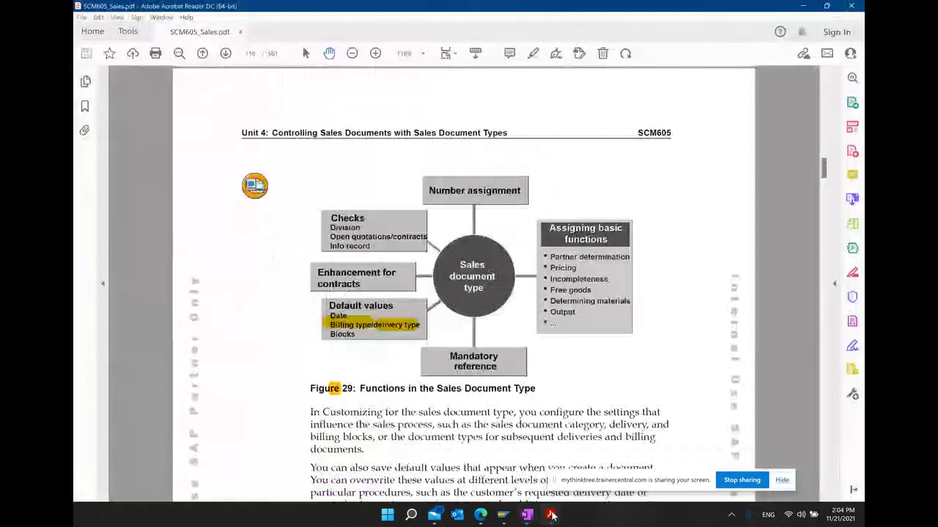
scroll(501, 329, "down", 5)
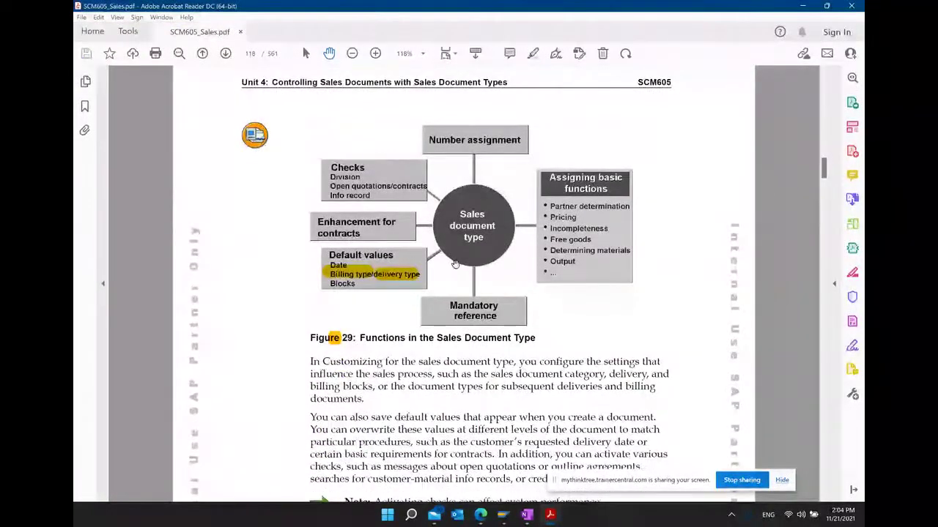
scroll(579, 301, "down", 8)
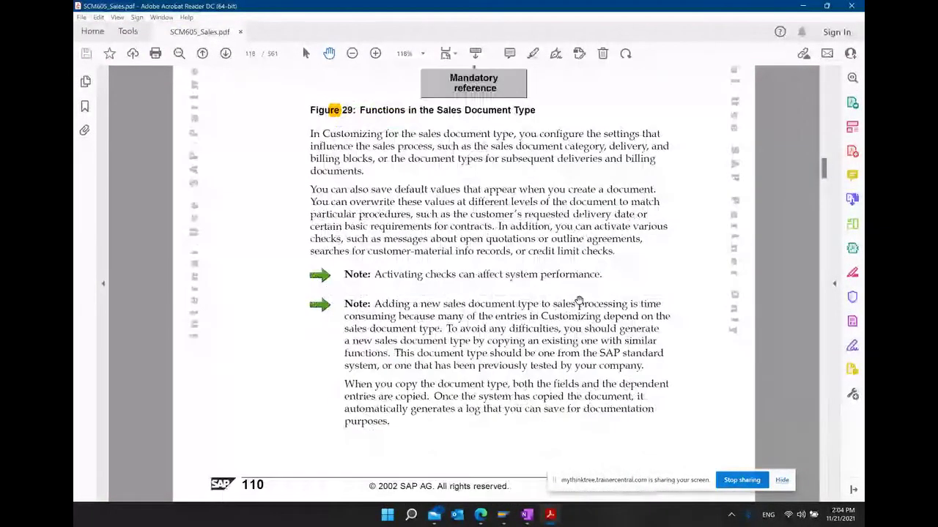
scroll(579, 300, "down", 8)
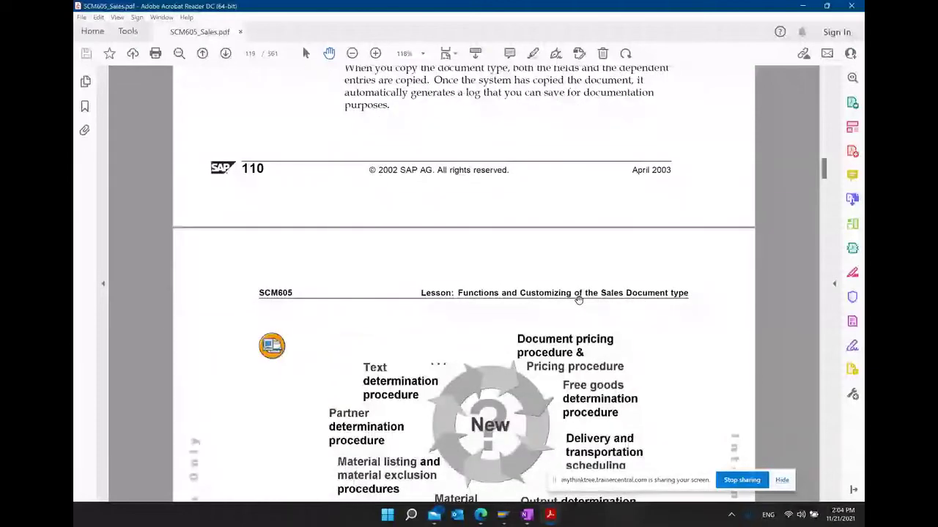
left_click(389, 327)
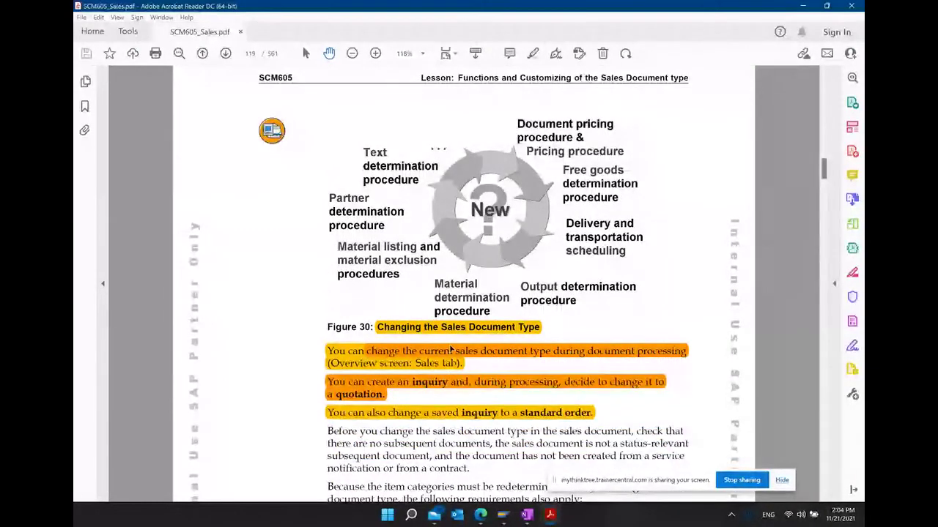
left_click(415, 372)
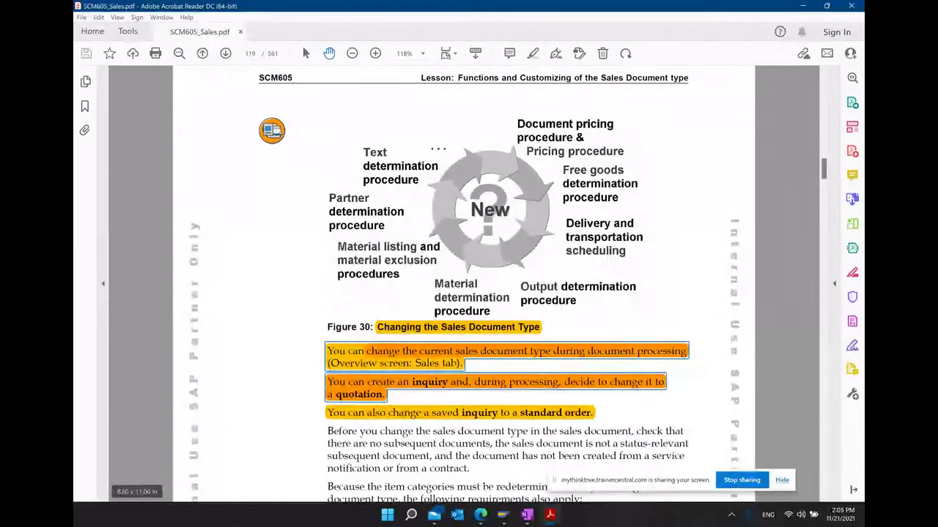
- Read on to the highlighted passage about defining two alternate document types for each sales document type and select its highlight
scroll(447, 392, "down", 2)
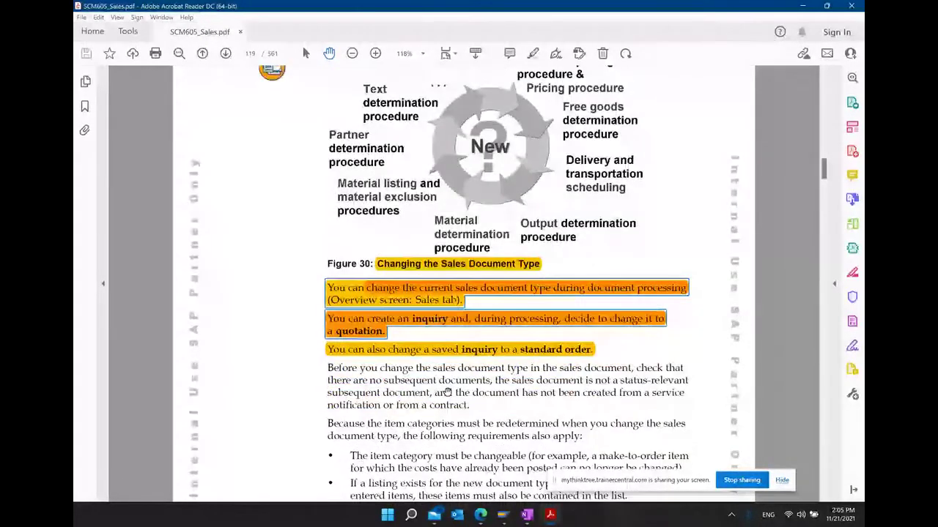
scroll(447, 392, "down", 9)
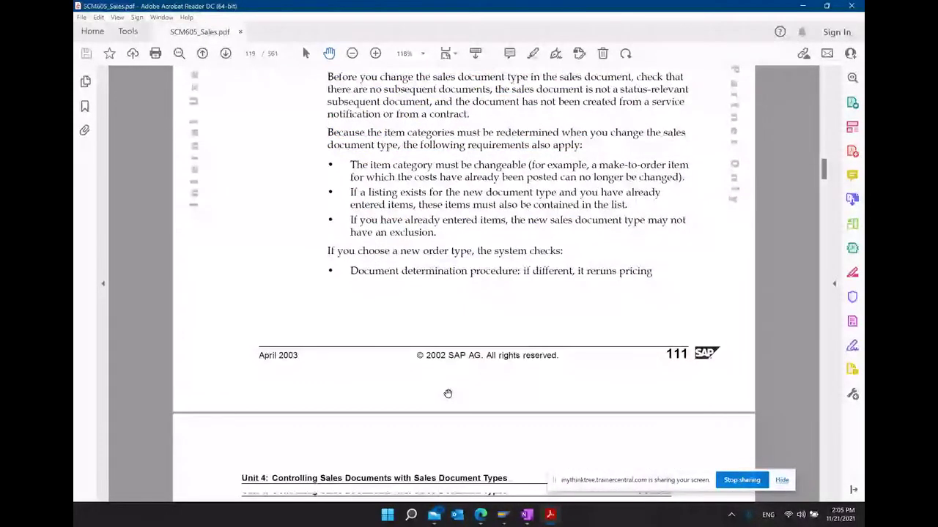
scroll(447, 393, "down", 5)
scroll(448, 394, "down", 3)
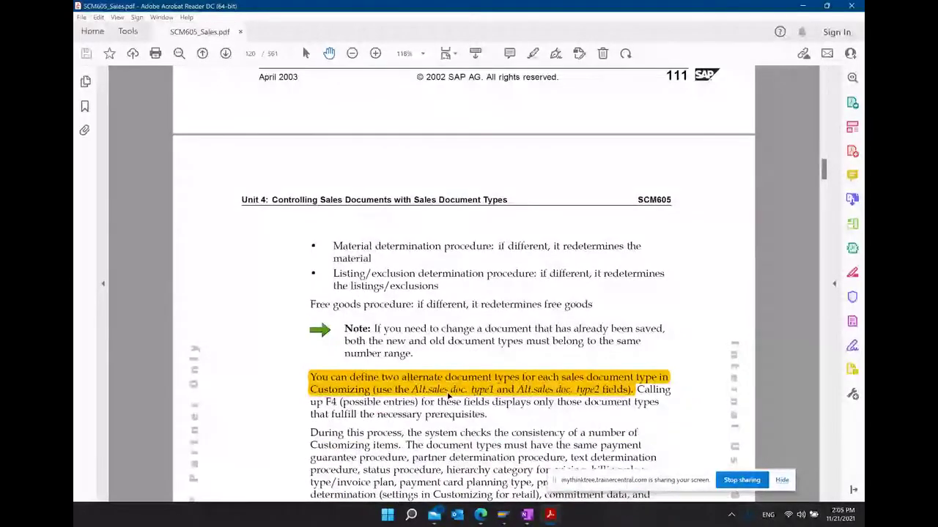
scroll(449, 395, "down", 3)
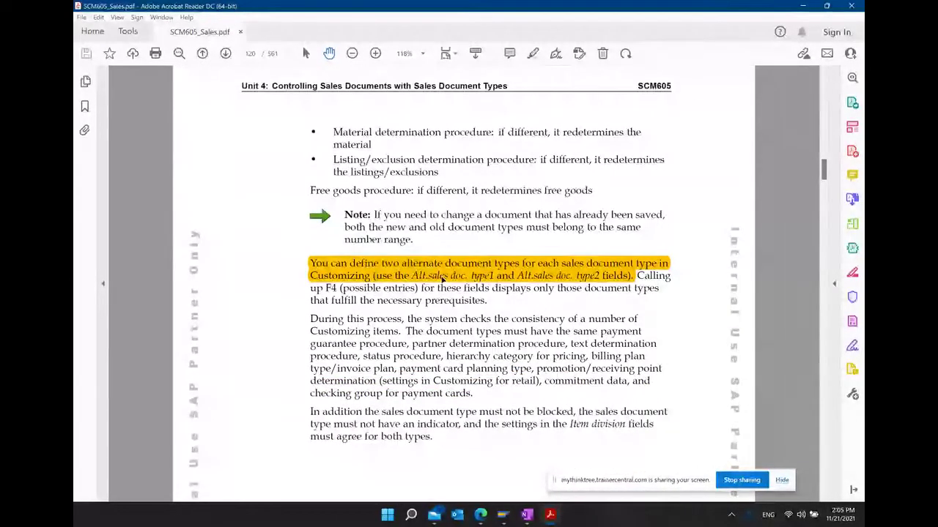
left_click(443, 275)
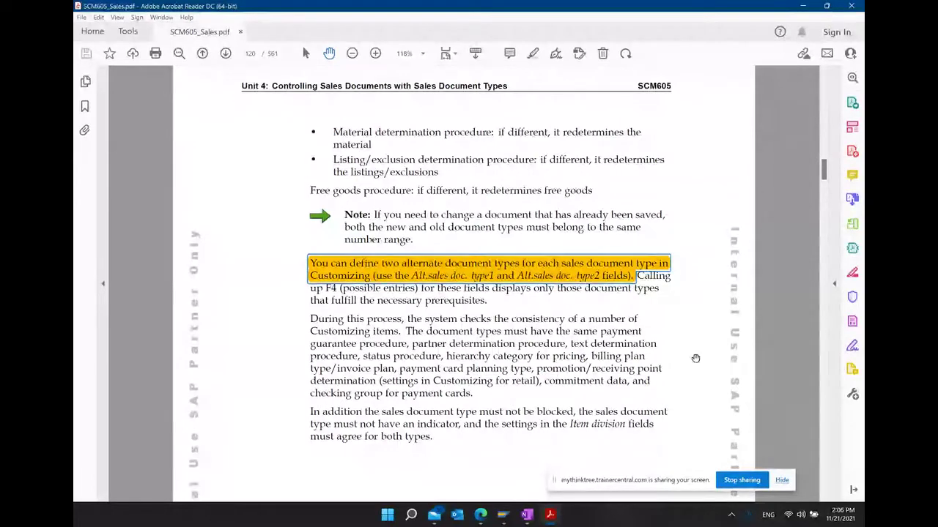
- Go on to the "Create a New Sales Document Type" procedure in the PDF and examine its IMG path and steps
scroll(574, 290, "down", 4)
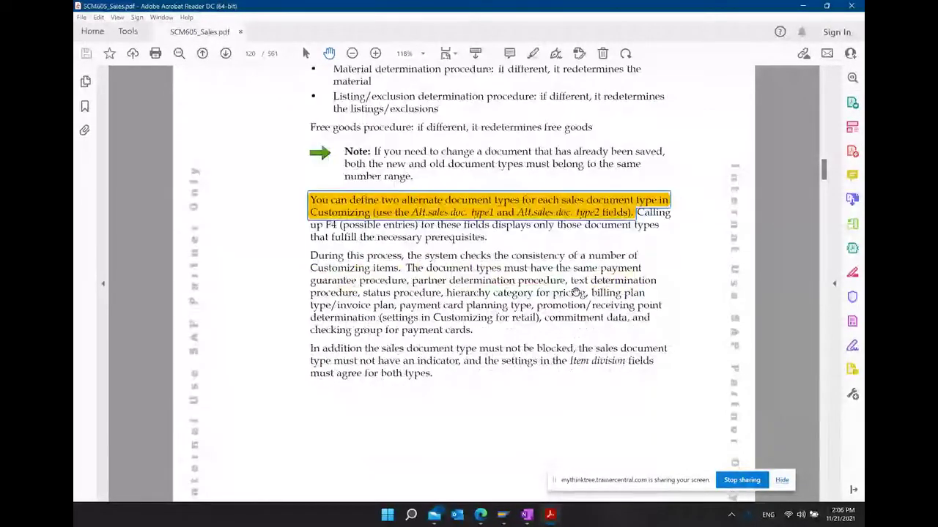
scroll(579, 372, "down", 1)
scroll(579, 373, "down", 12)
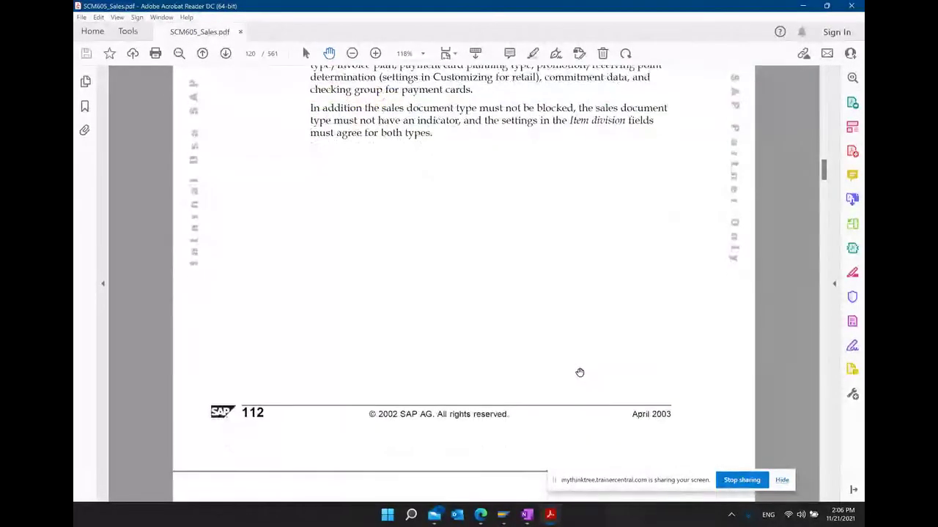
scroll(579, 373, "down", 2)
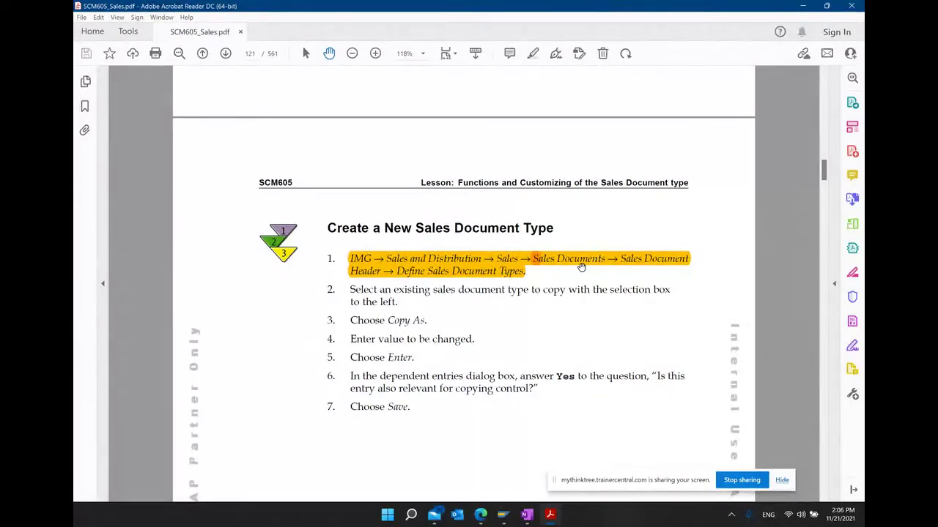
- Switch from the PDF to the SAP order session and leave the standard order to return to SAP Easy Access
scroll(499, 282, "down", 1)
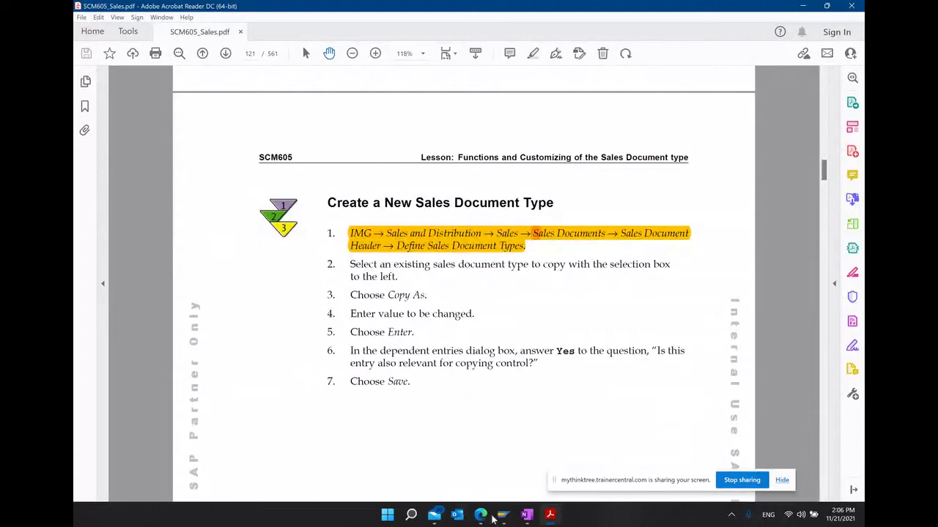
mouse_move(503, 515)
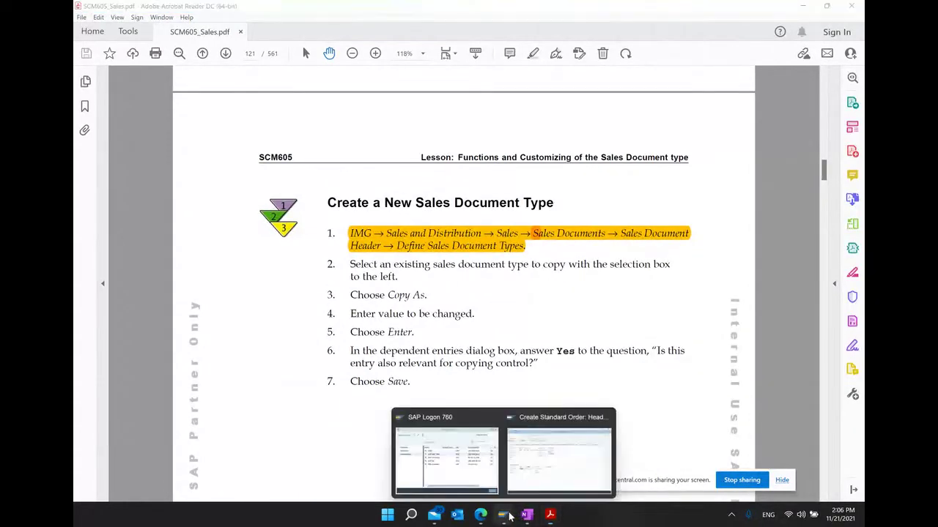
mouse_move(447, 454)
left_click(523, 461)
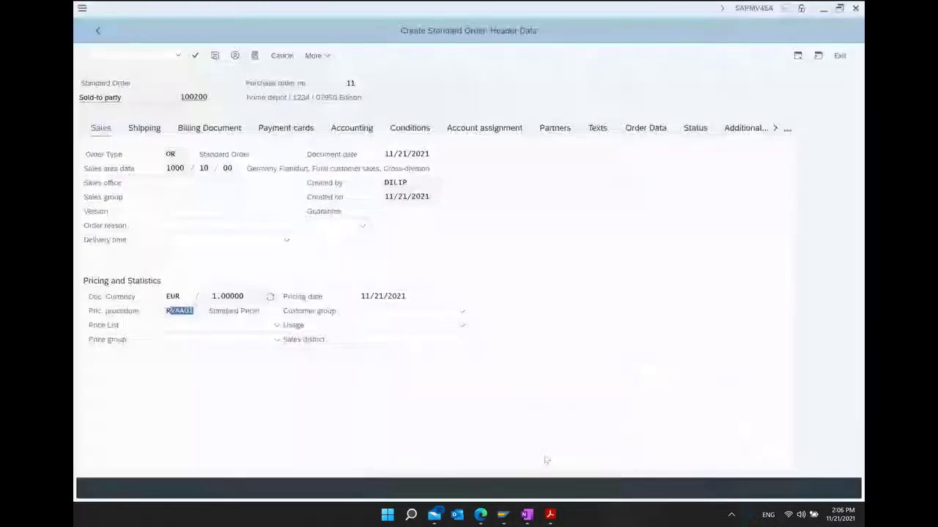
left_click(112, 53)
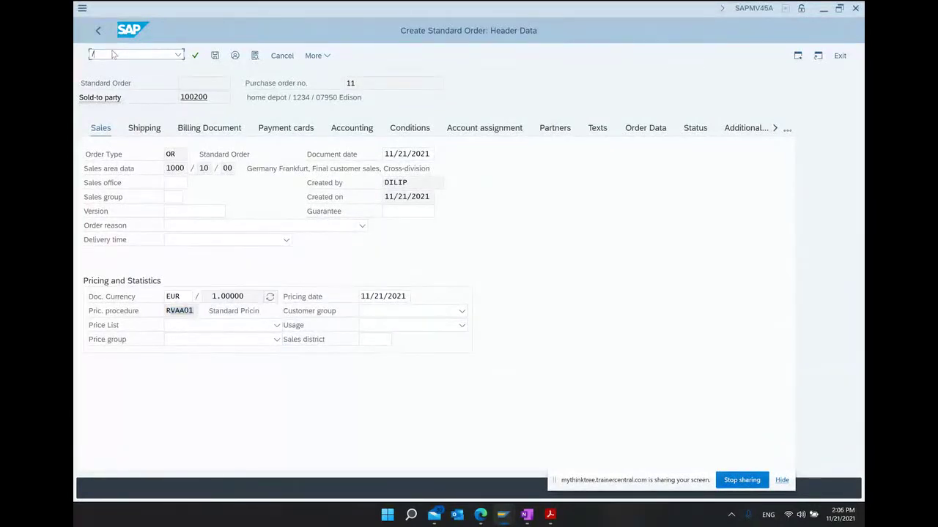
key("Return")
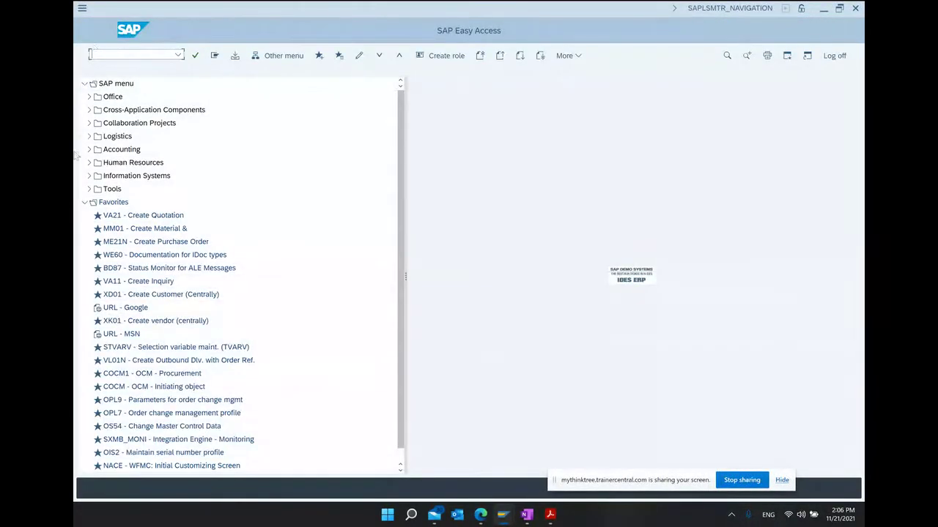
- Start SPRO - Execute Project from Tools > Customizing > IMG and open the SAP Reference IMG
left_click(89, 189)
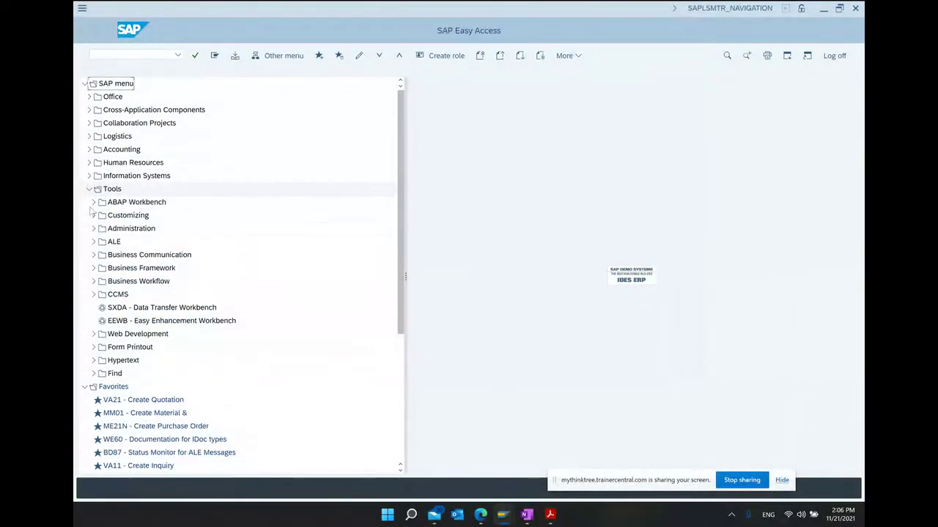
left_click(93, 216)
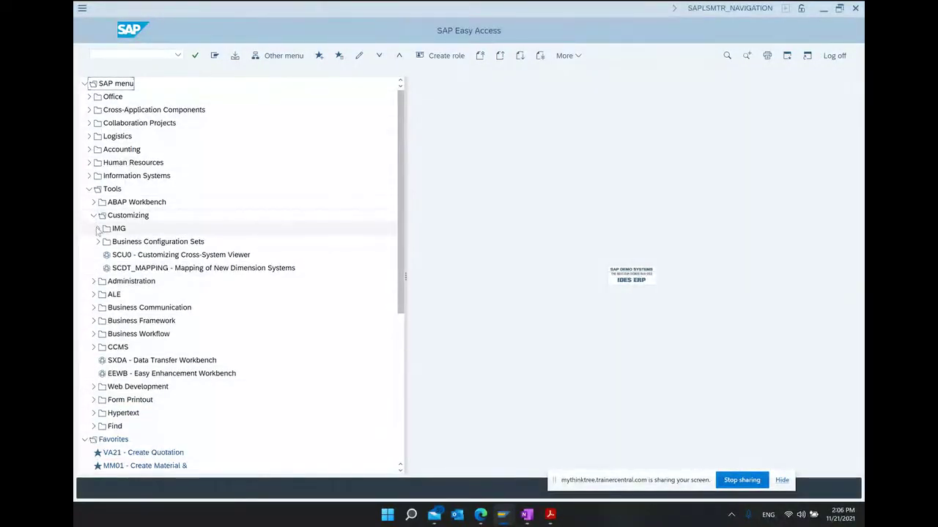
left_click(98, 229)
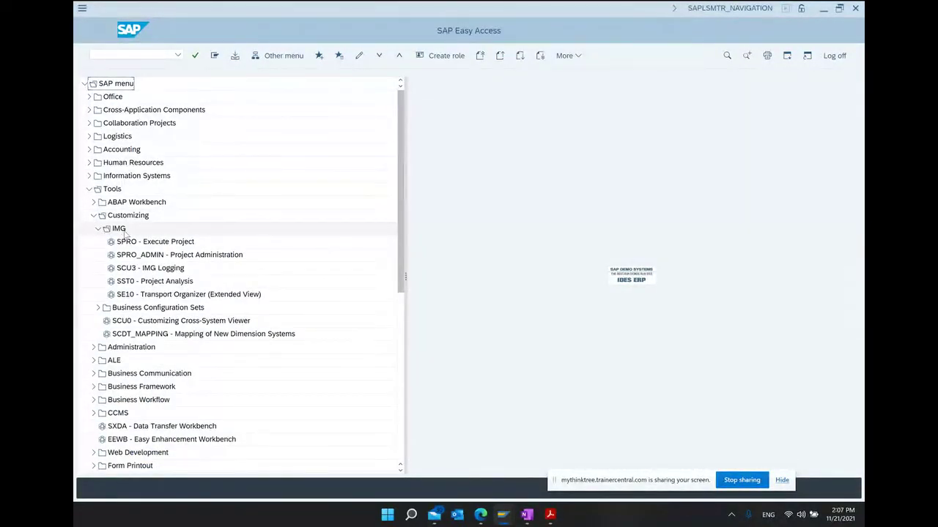
left_click(129, 246)
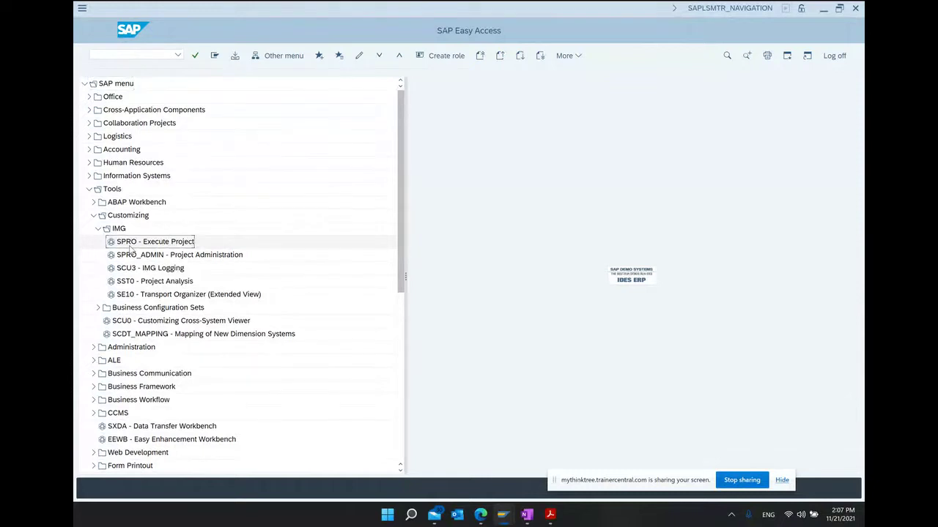
double_click(129, 242)
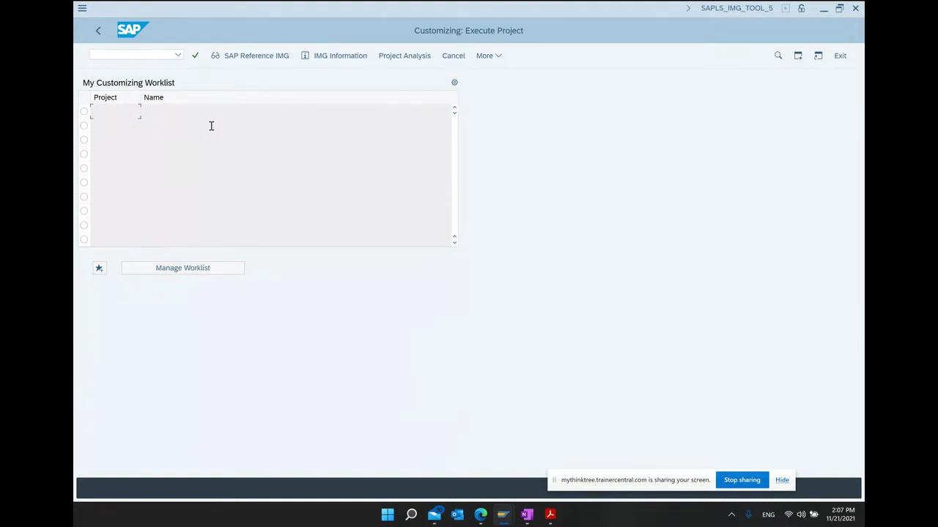
left_click(270, 55)
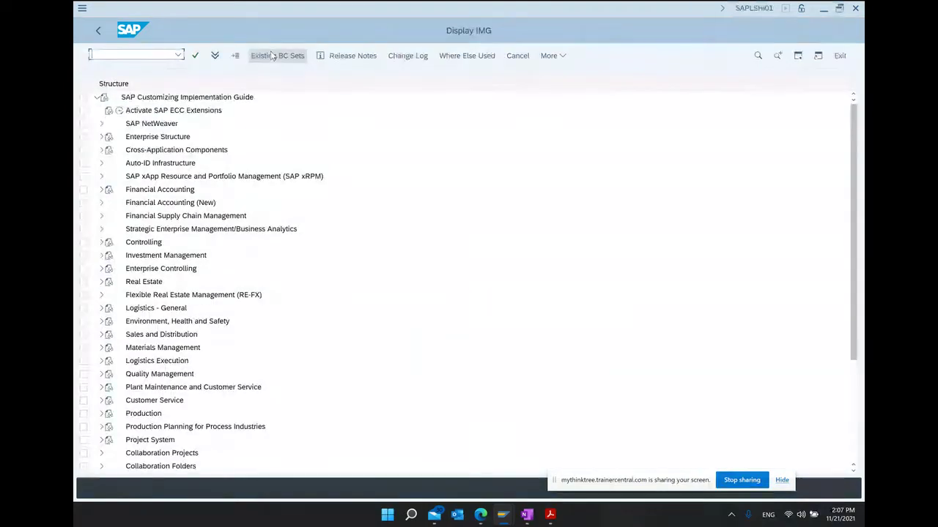
- Go to Sales and Distribution > Sales > Sales Documents > Sales Document Header in the IMG and execute Define Sales Document Types
left_click(156, 337)
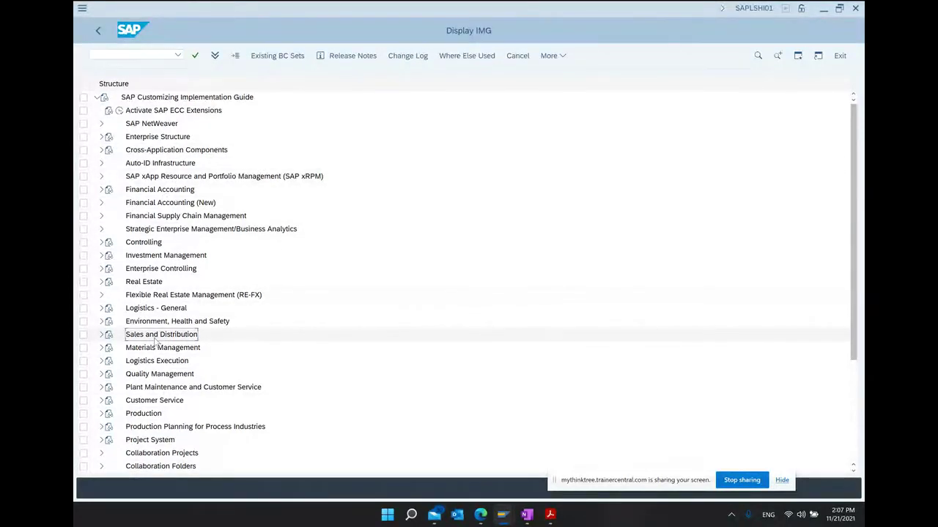
left_click(102, 335)
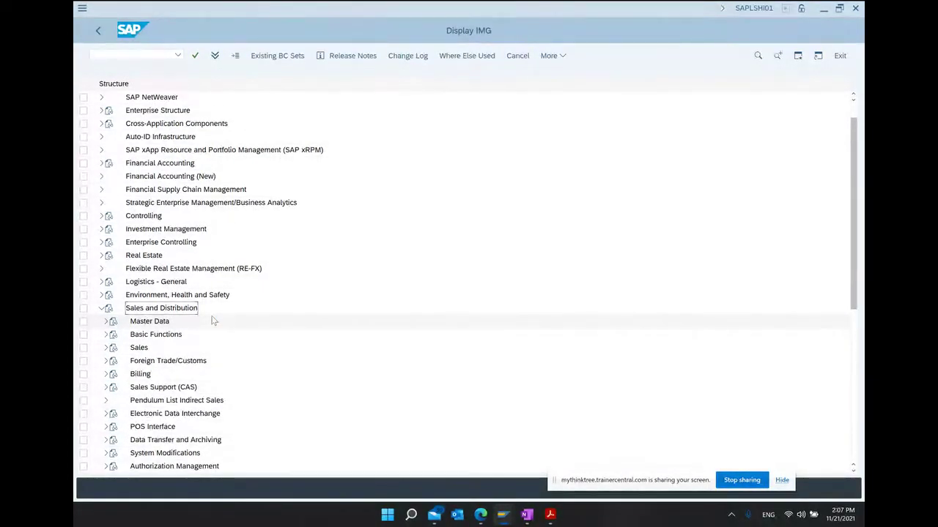
scroll(212, 321, "down", 1)
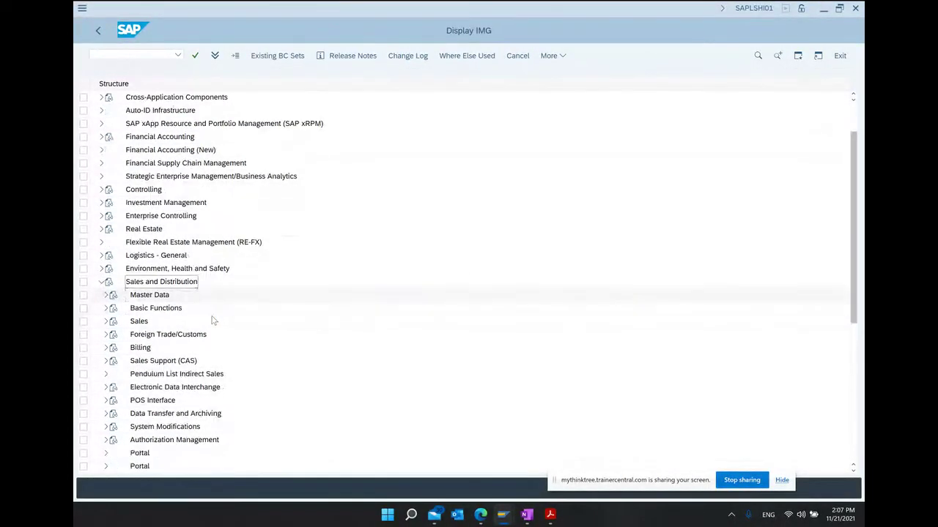
left_click(104, 323)
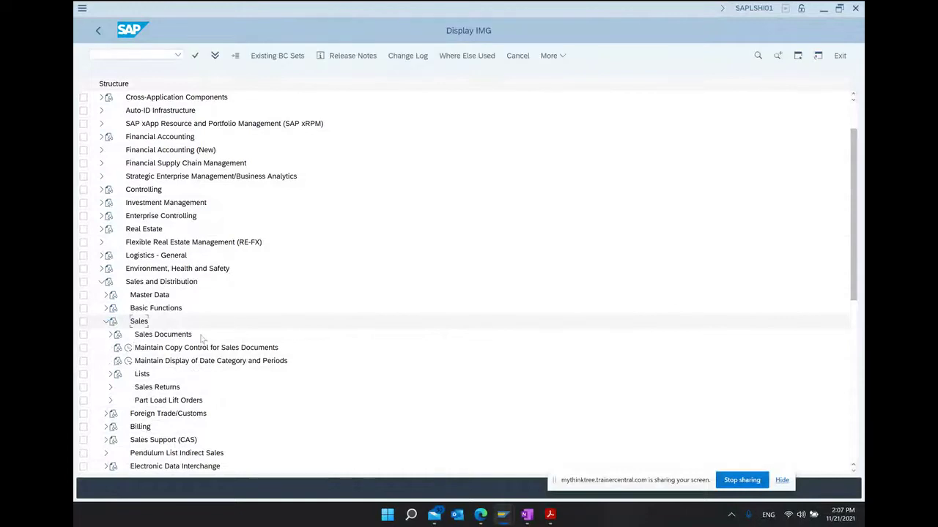
left_click(137, 335)
left_click(110, 336)
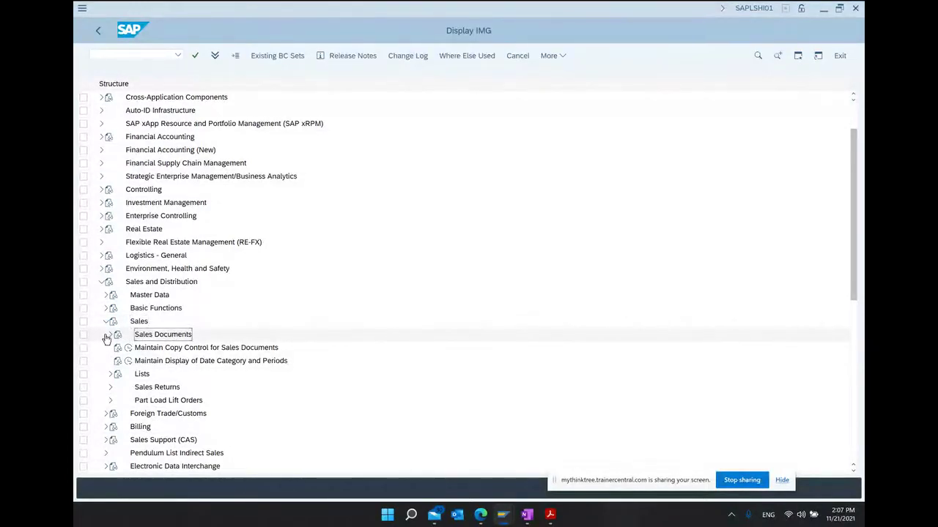
scroll(322, 315, "down", 1)
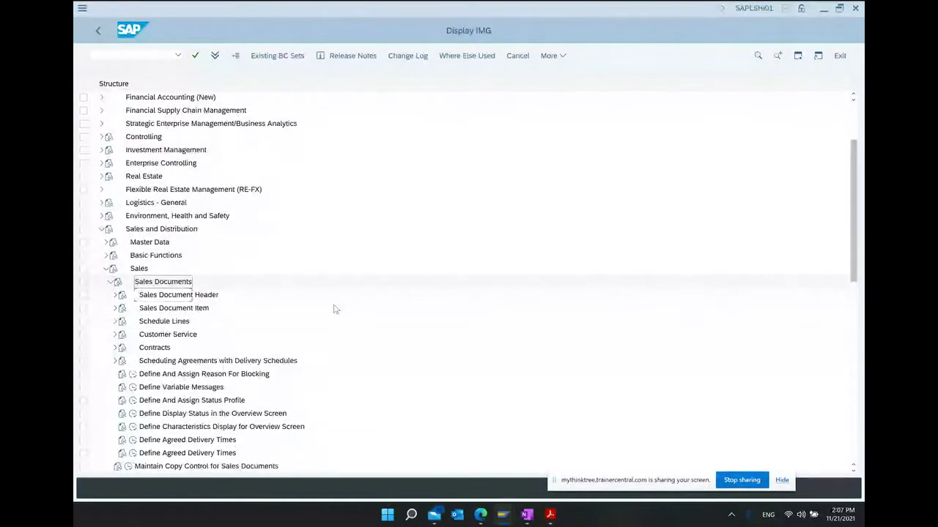
left_click(115, 295)
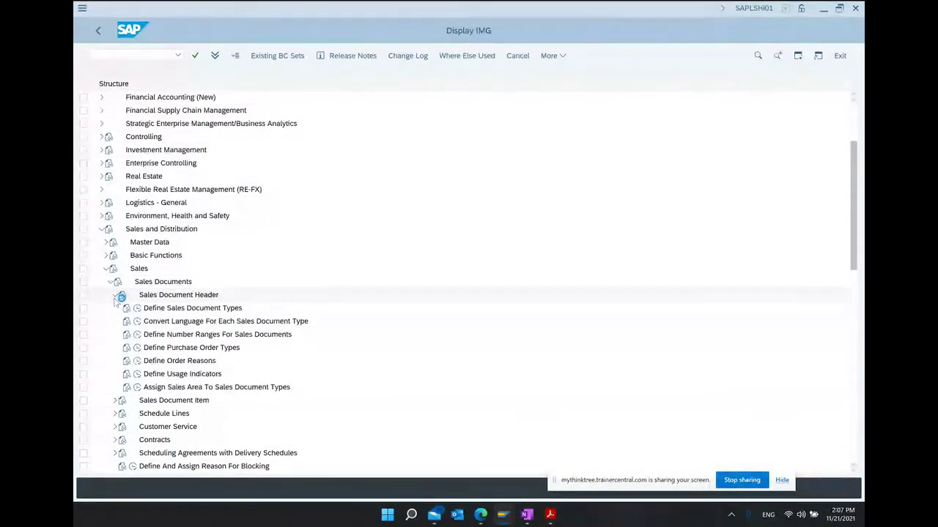
left_click(178, 312)
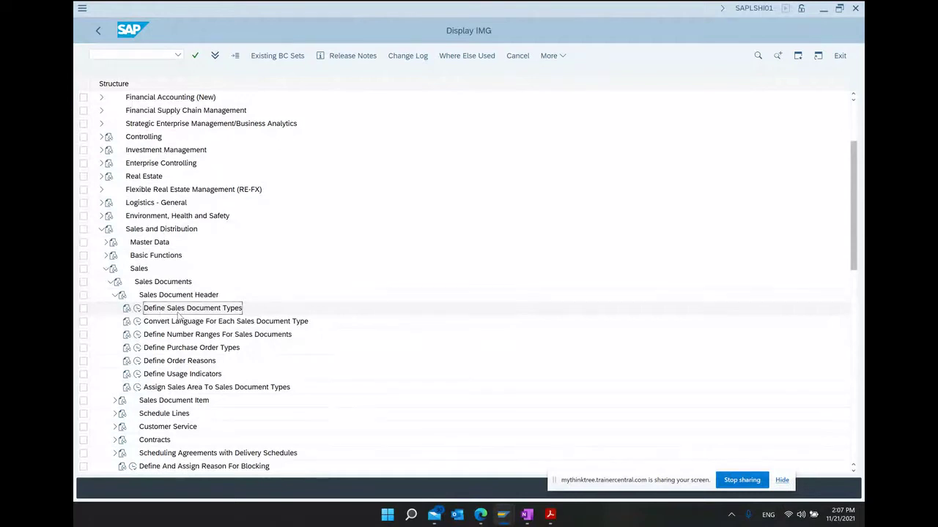
left_click(137, 308)
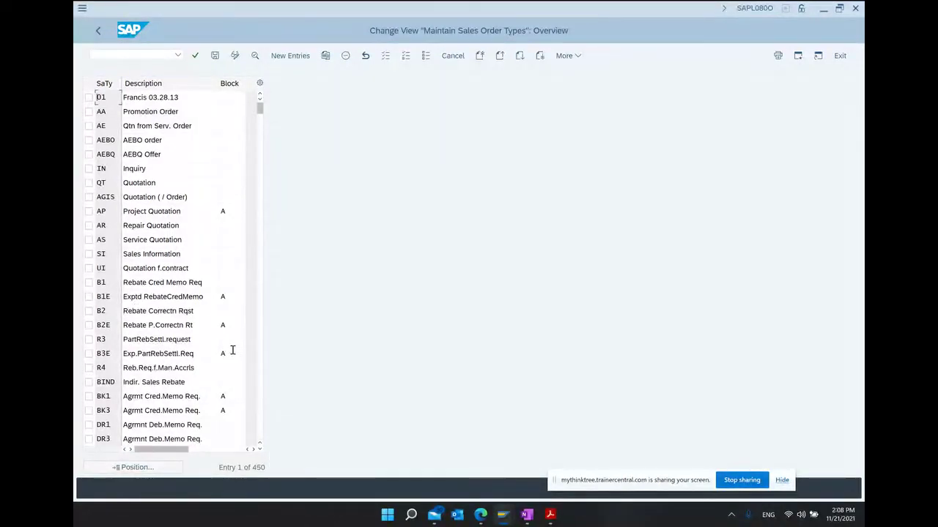
- Position the sales document type list at OR and look through the custom Y and Z document types below it
left_click(162, 471)
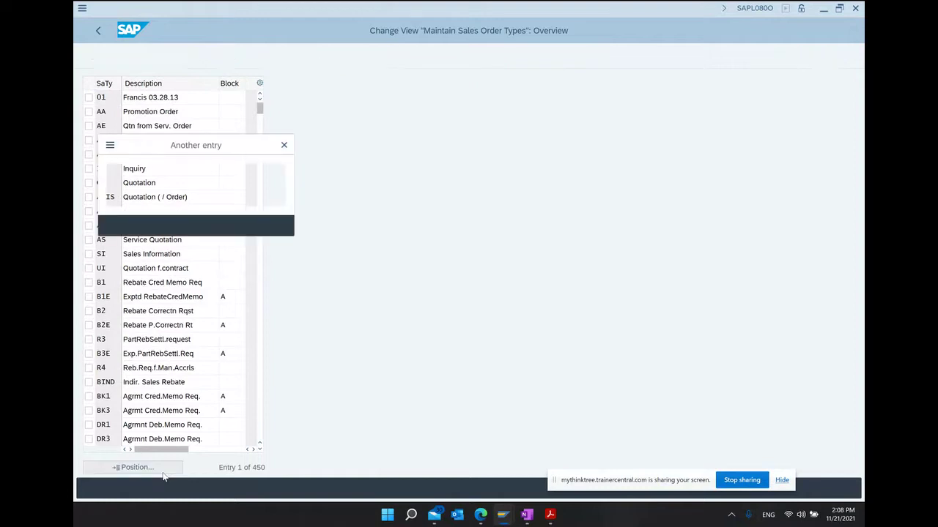
type("or")
key("Return")
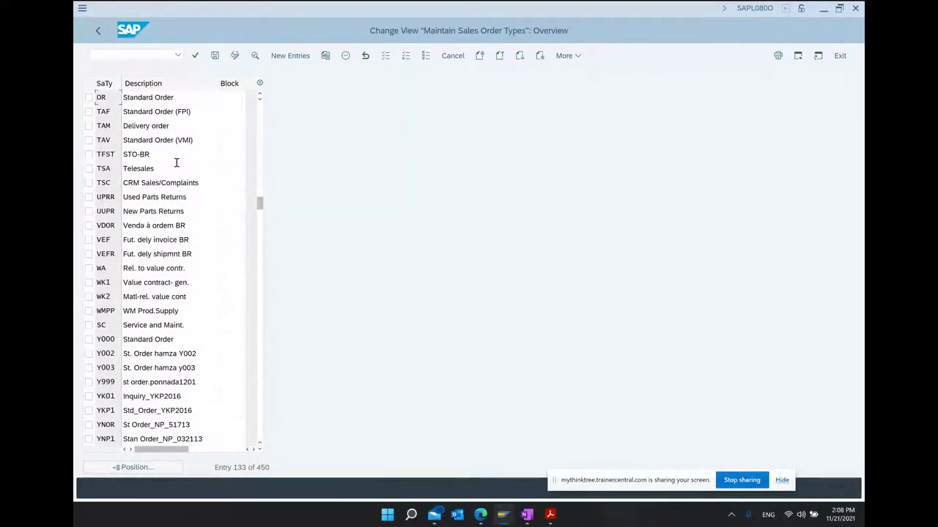
scroll(186, 219, "down", 1)
scroll(188, 226, "down", 4)
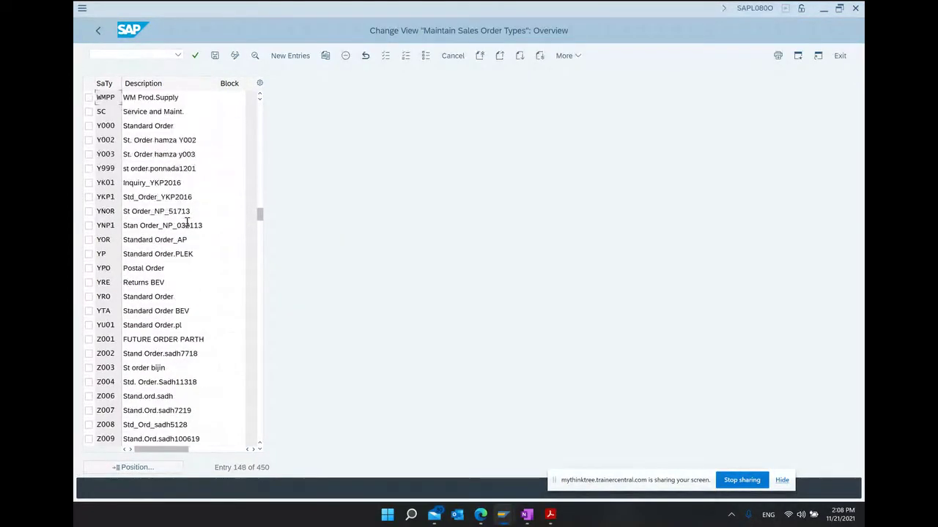
scroll(187, 222, "down", 1)
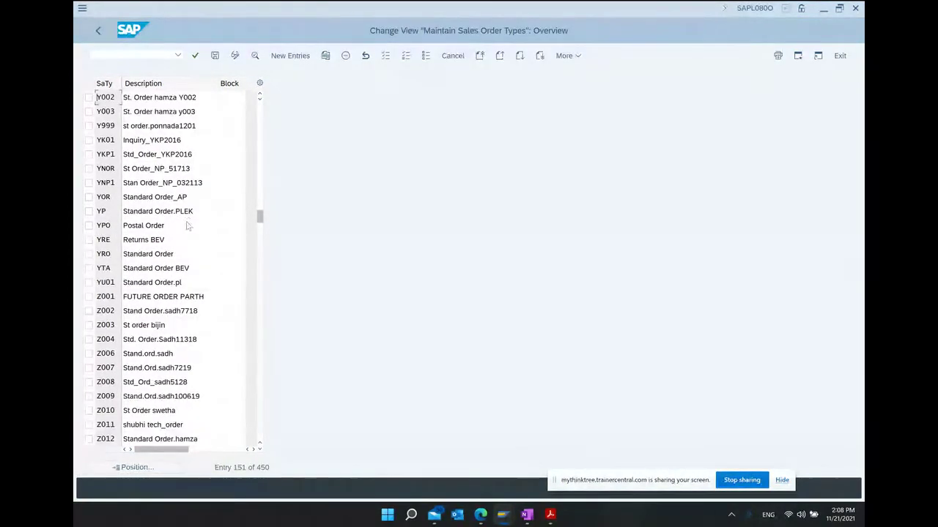
scroll(187, 222, "down", 1)
scroll(187, 222, "down", 1)
scroll(187, 222, "down", 1)
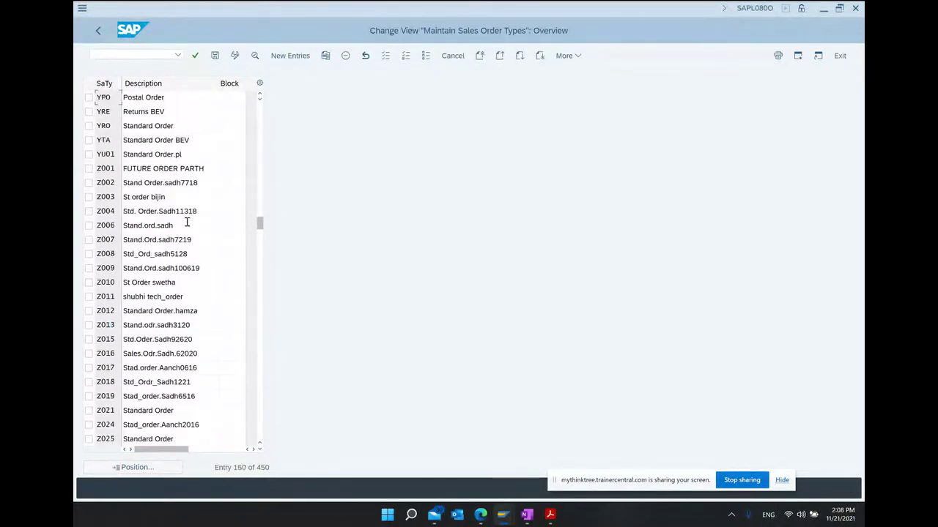
scroll(187, 222, "down", 1)
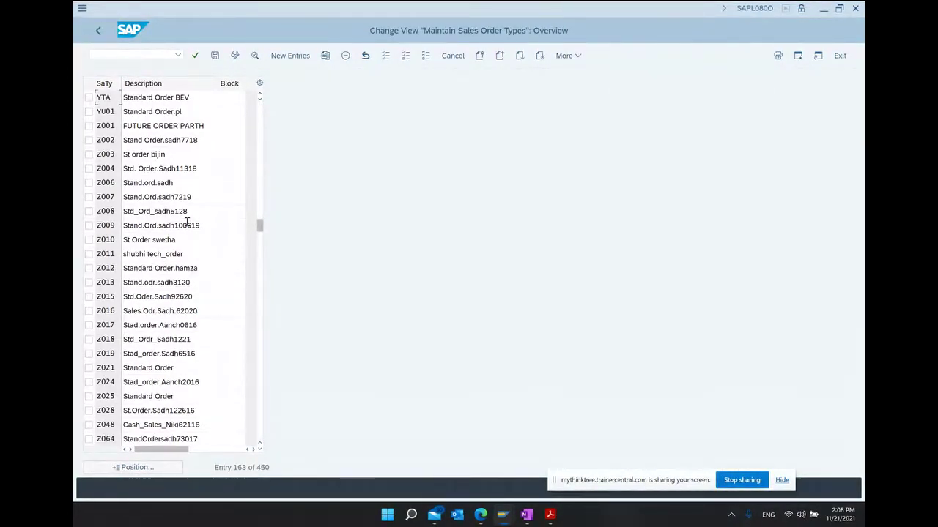
- Reposition the list at OR and start a copy of the Standard Order document type
left_click(166, 471)
type("or")
key("Return")
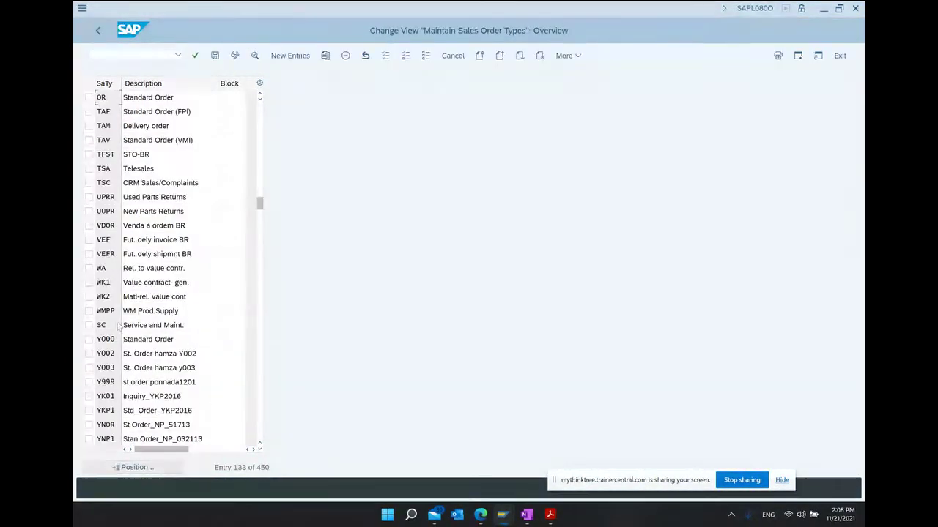
left_click(89, 97)
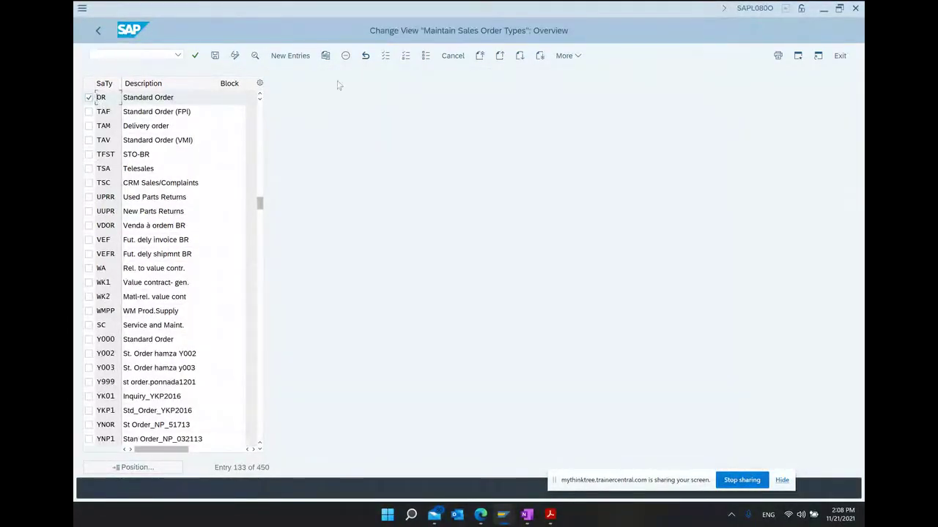
left_click(326, 55)
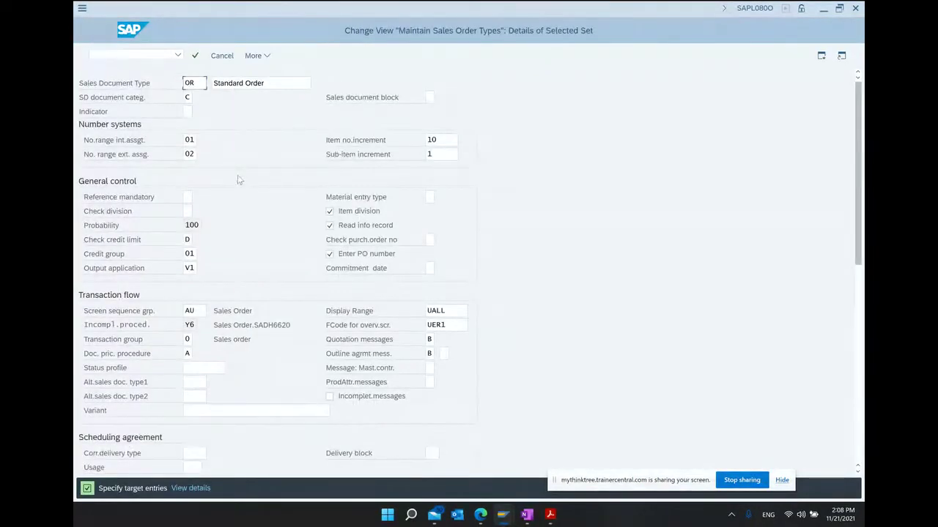
- Name the copy of the Standard Order type Z020 and decline making the entry relevant for copying control
double_click(194, 82)
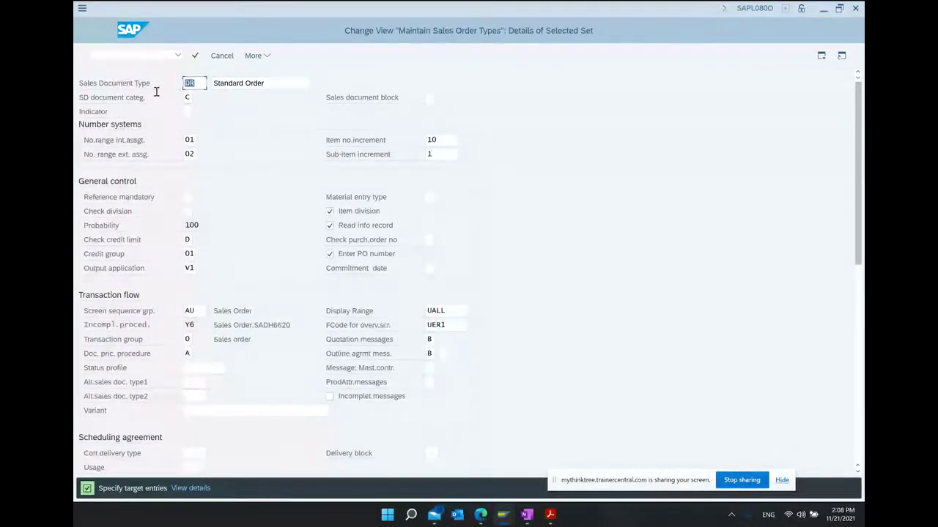
type("Z")
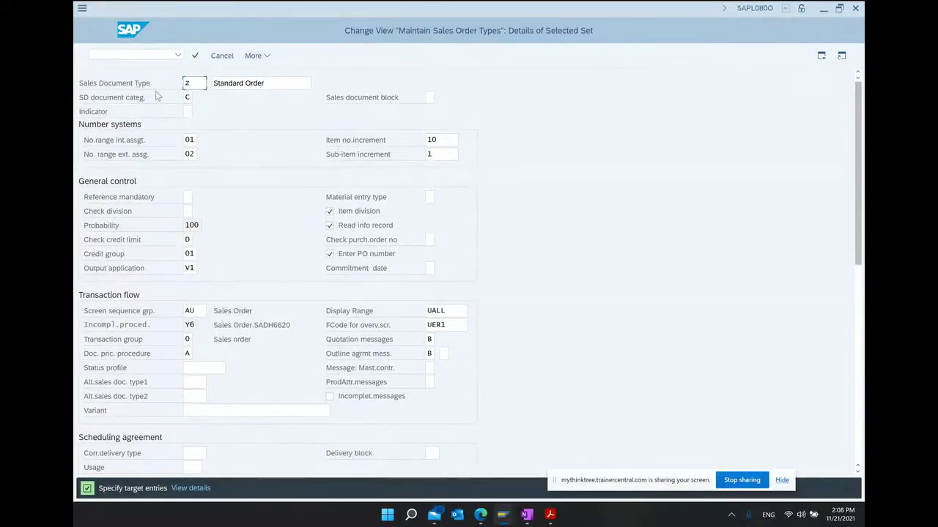
key("BackSpace")
type("Z020")
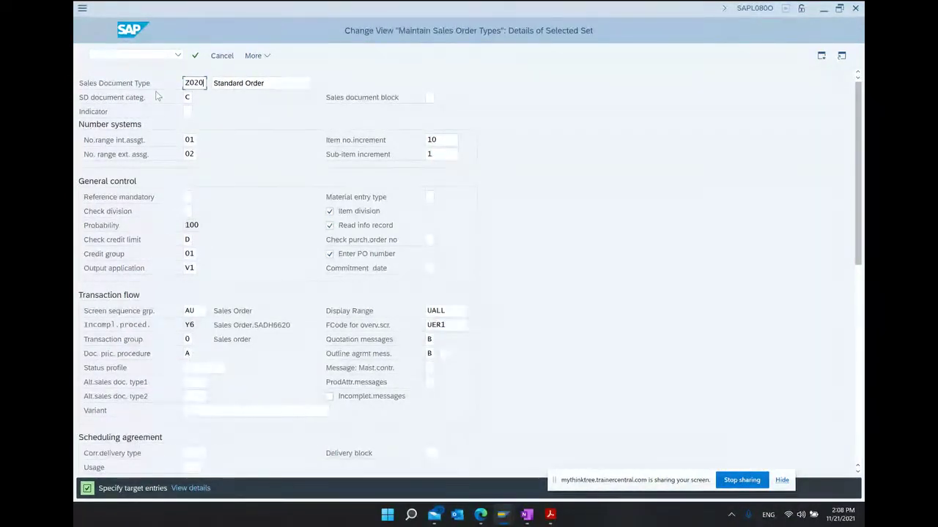
key("Return")
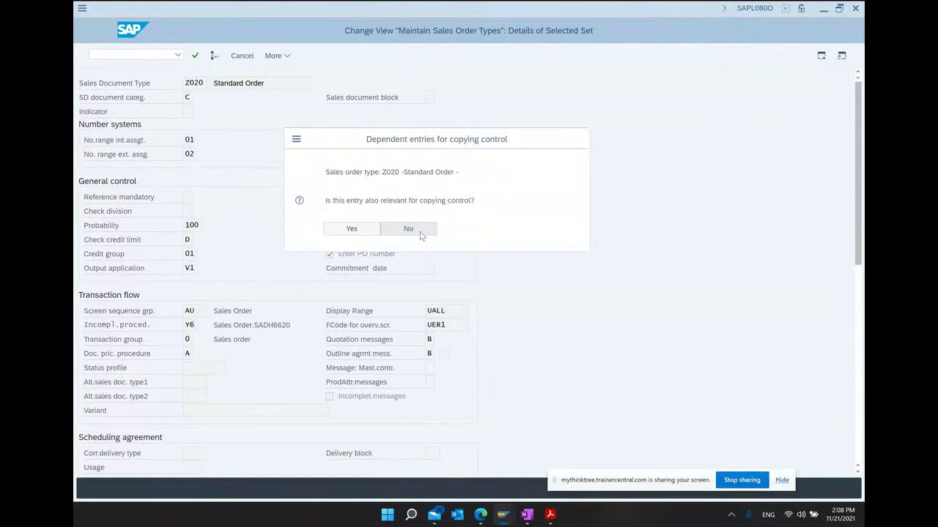
left_click(421, 233)
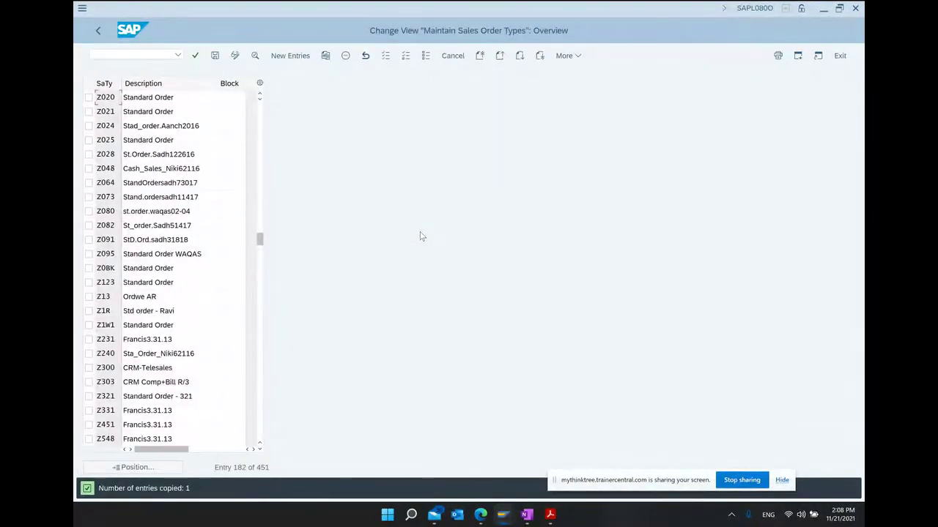
- Save the copied entry under a new customizing request with the short description "Create Sales doc type Z020"
left_click(214, 56)
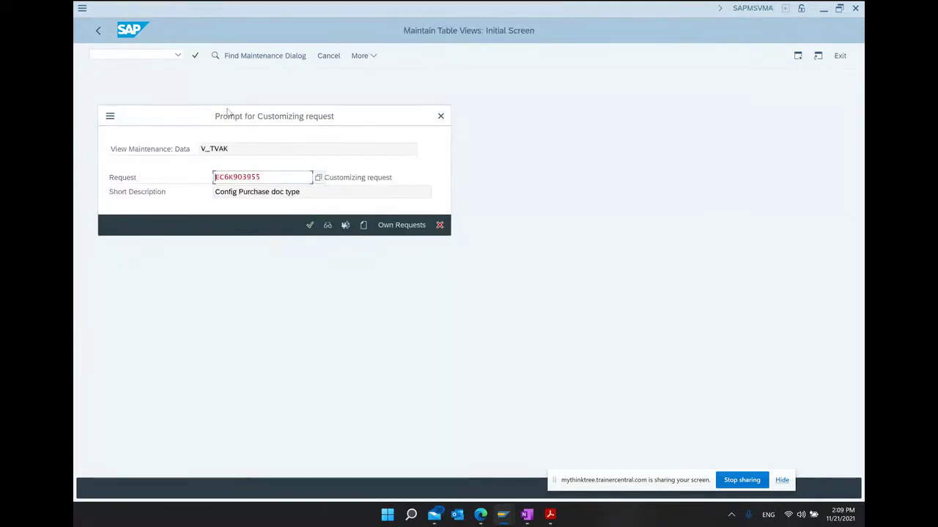
left_click_drag(228, 110, 359, 100)
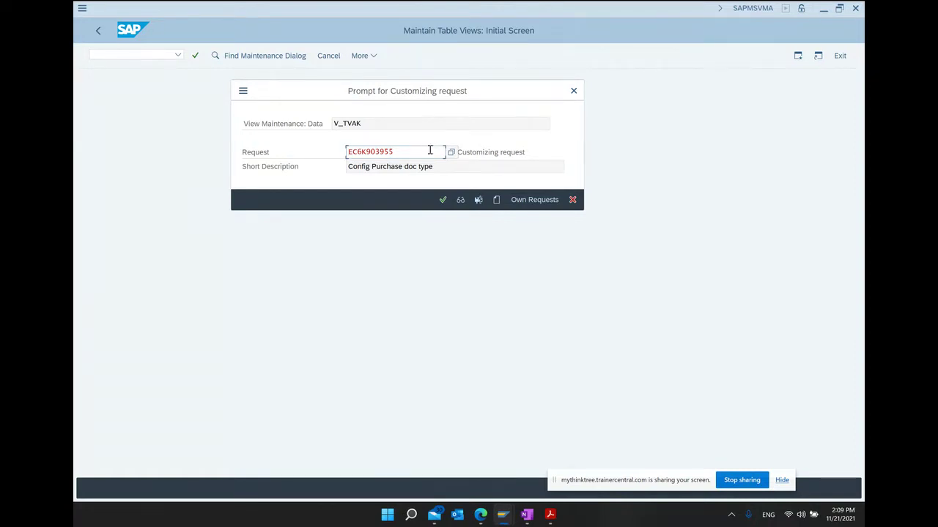
left_click(497, 203)
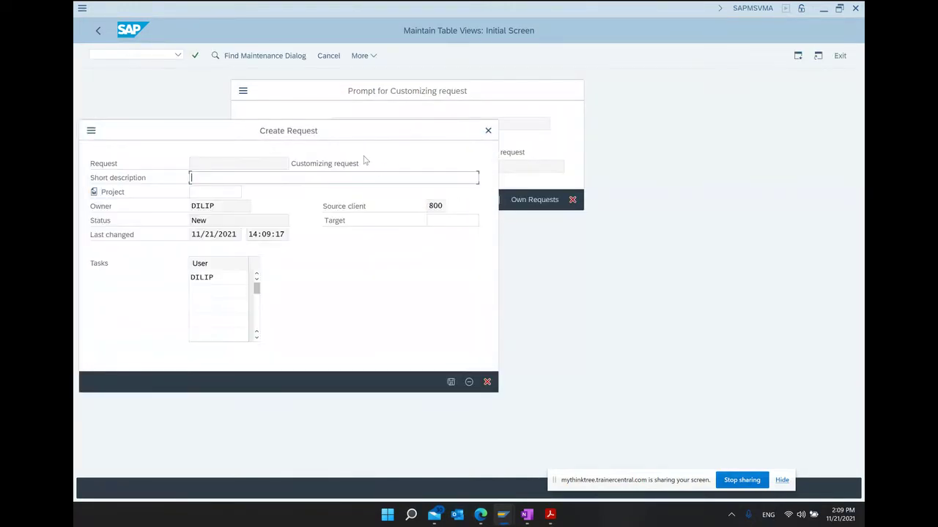
left_click_drag(360, 140, 536, 154)
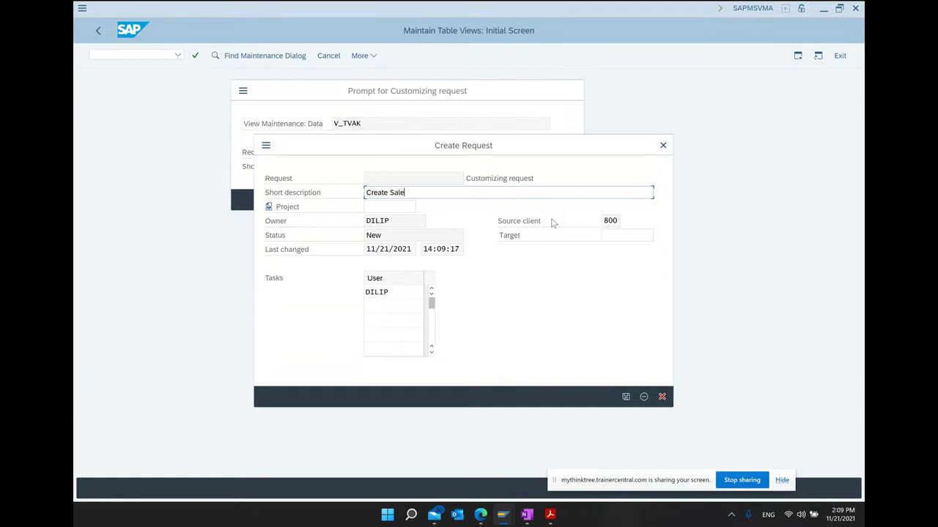
type("ype Z020")
left_click(626, 397)
left_click(626, 397)
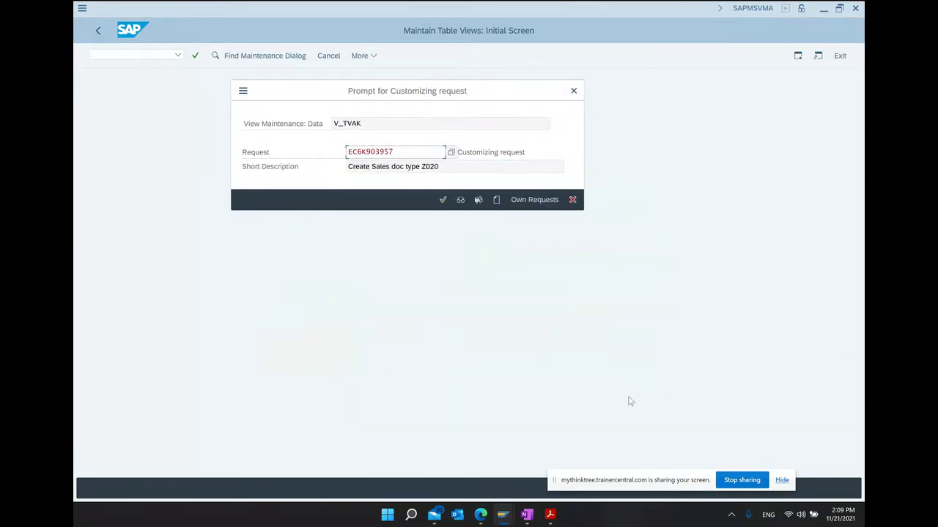
left_click(442, 201)
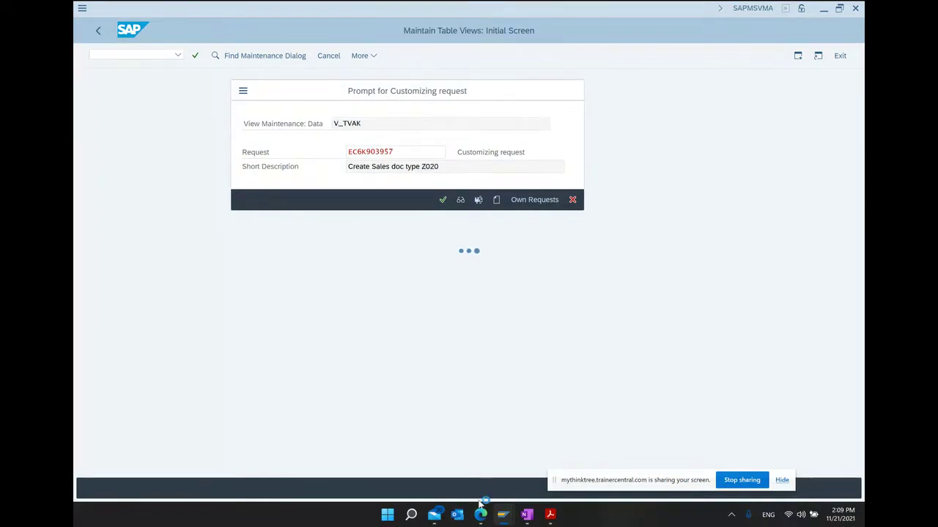
- Switch to the OneNote class notes and add the bullet "Configuring a new Sales document type ....SPRO" below the document type notes
left_click(526, 515)
scroll(508, 356, "down", 3)
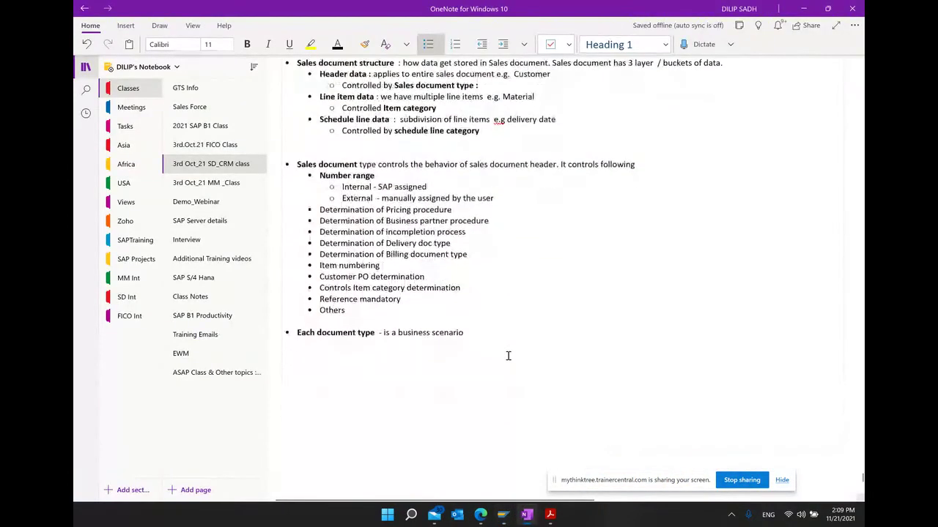
left_click(755, 285)
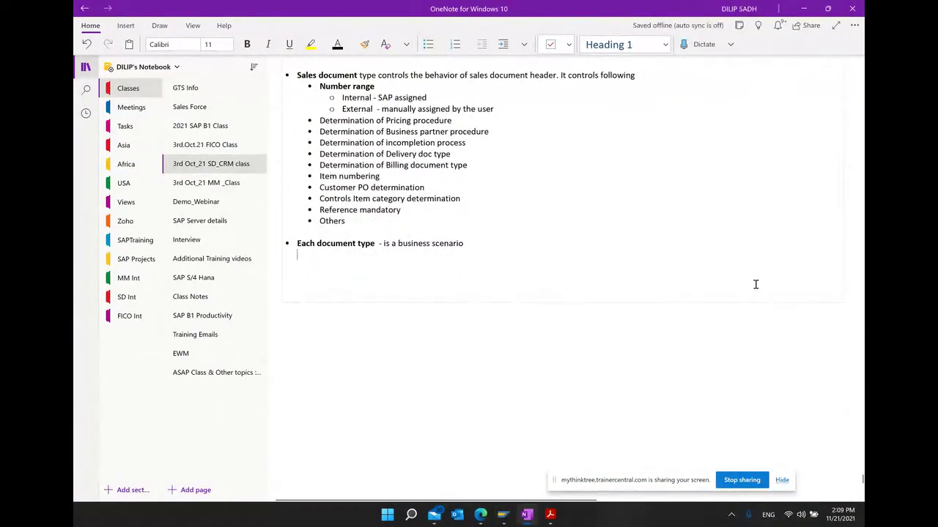
key("ctrl+period")
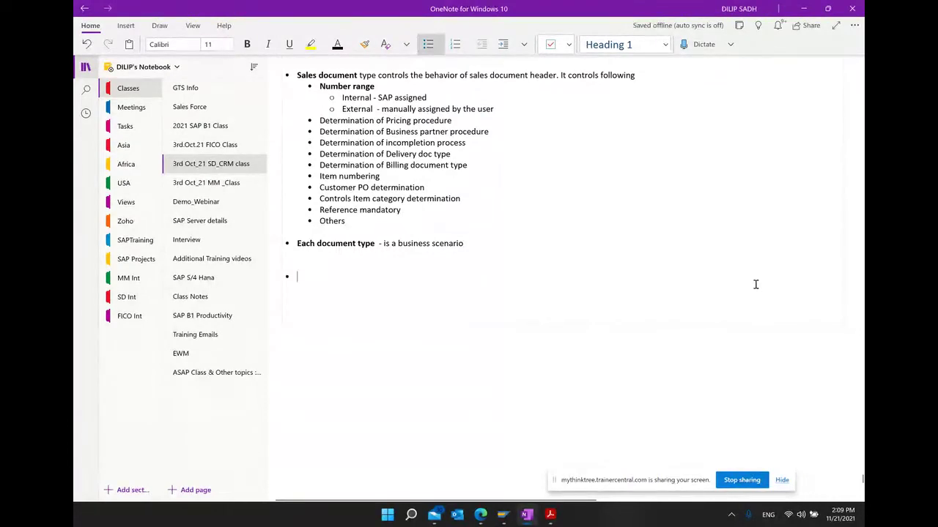
type("cON")
key("BackSpace")
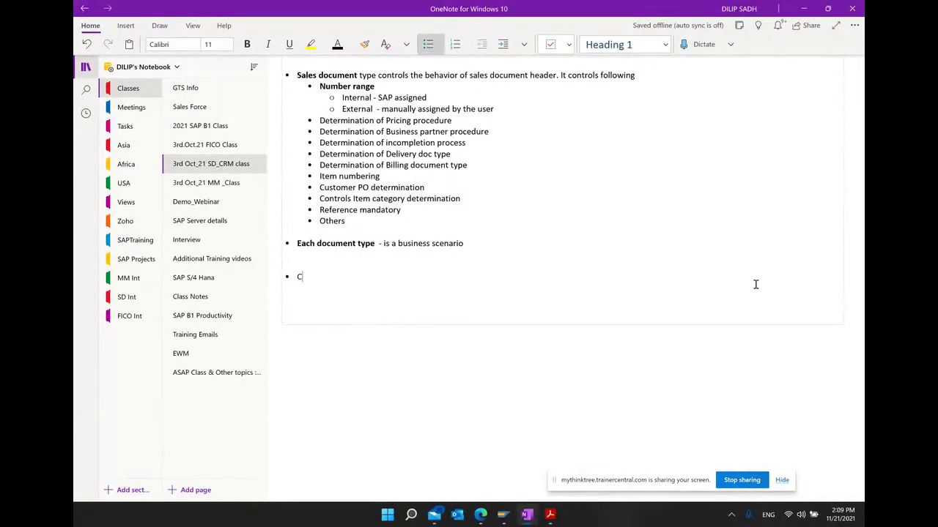
type("nfigyre")
key("BackSpace")
key("BackSpace")
key("BackSpace")
type("uring a new Sales ")
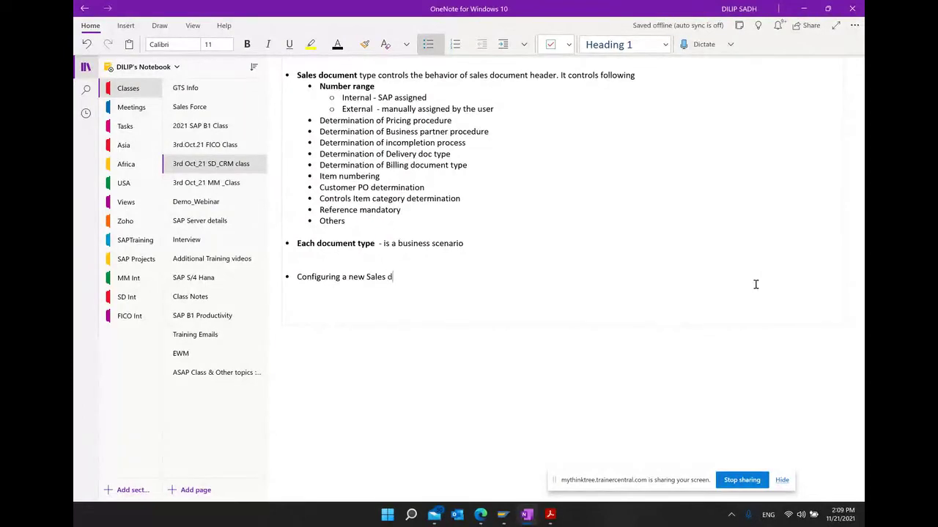
type("document")
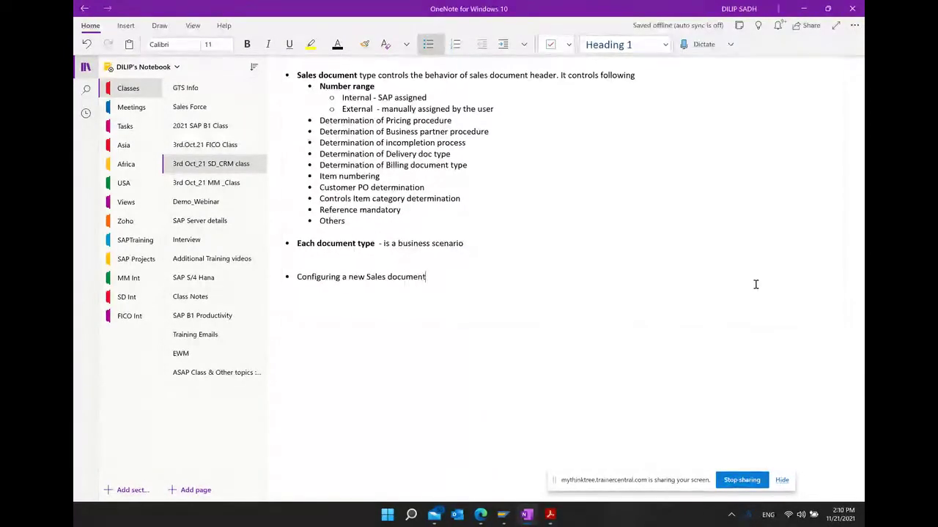
type(" type ....SPRO")
key("Return")
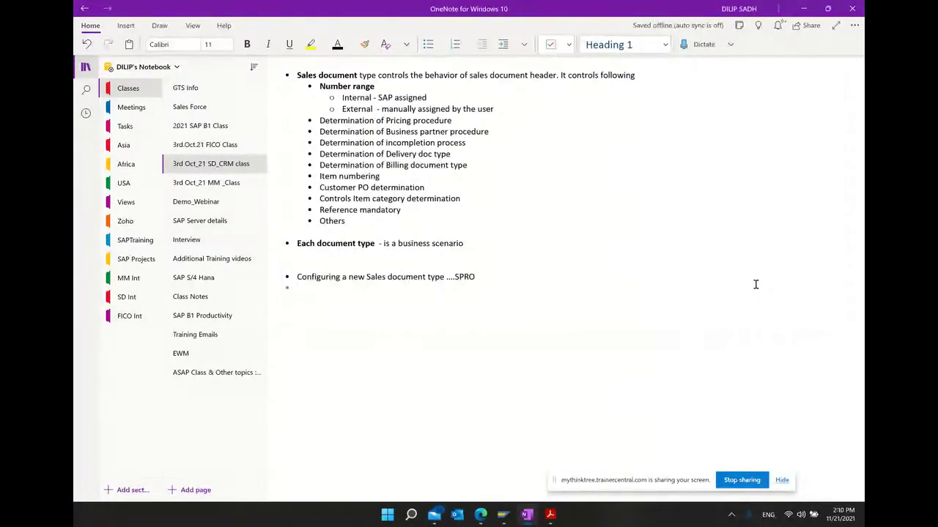
- Add an indented sub-bullet reading "Configured new sales doc type Z020 by copying OR..." under the configuration bullet
left_click(504, 44)
type("cREA")
key("BackSpace")
key("BackSpace")
key("BackSpace")
key("BackSpace")
type("Configured new sale")
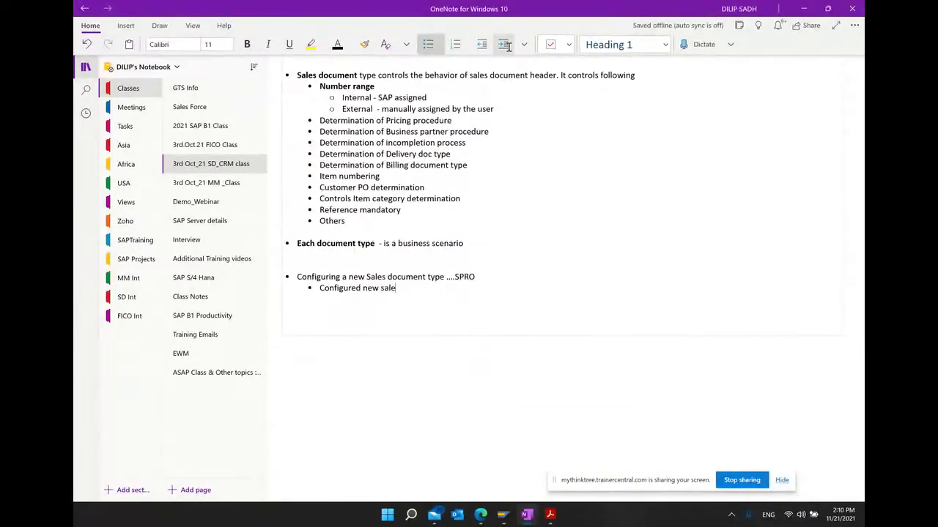
type("s doc type Z020")
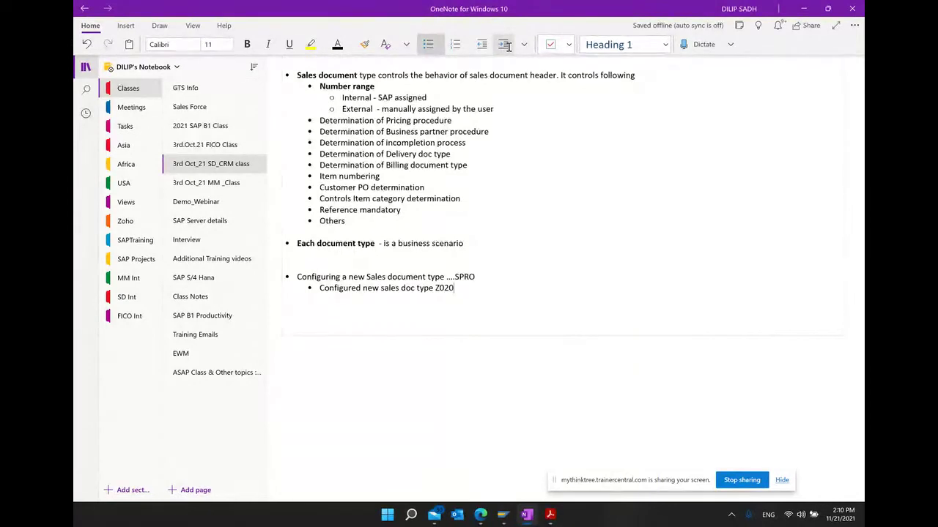
type(" by copying P")
key("BackSpace")
type("OR...")
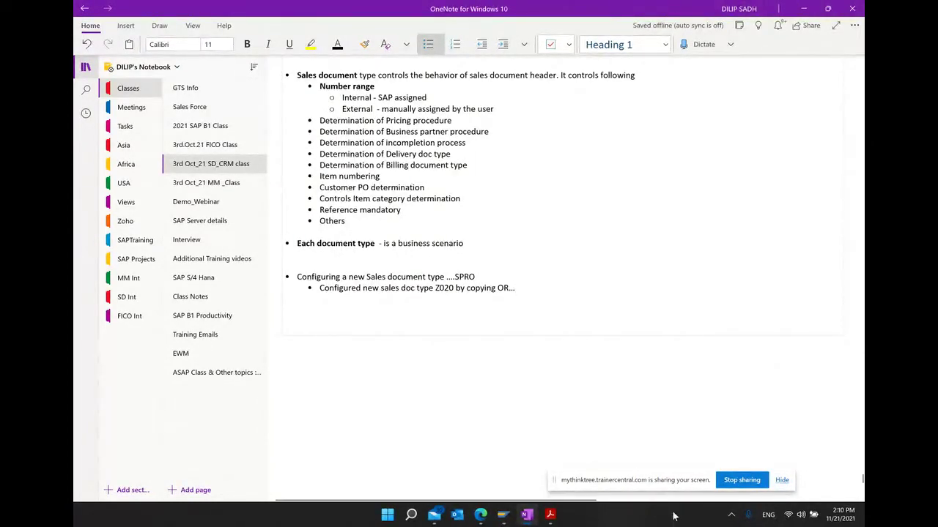
- Return to SAP, accept the list of key fields in transport objects, and save the sales order types overview
mouse_move(502, 514)
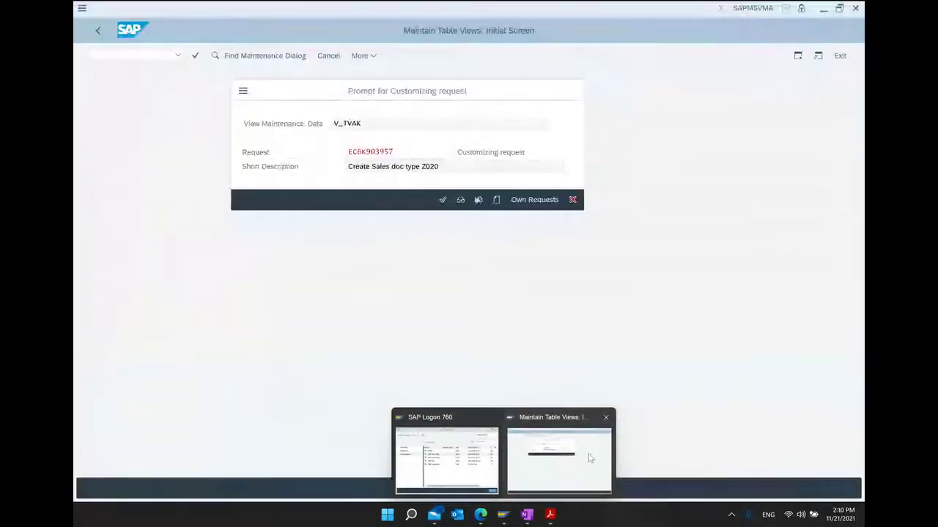
left_click(557, 455)
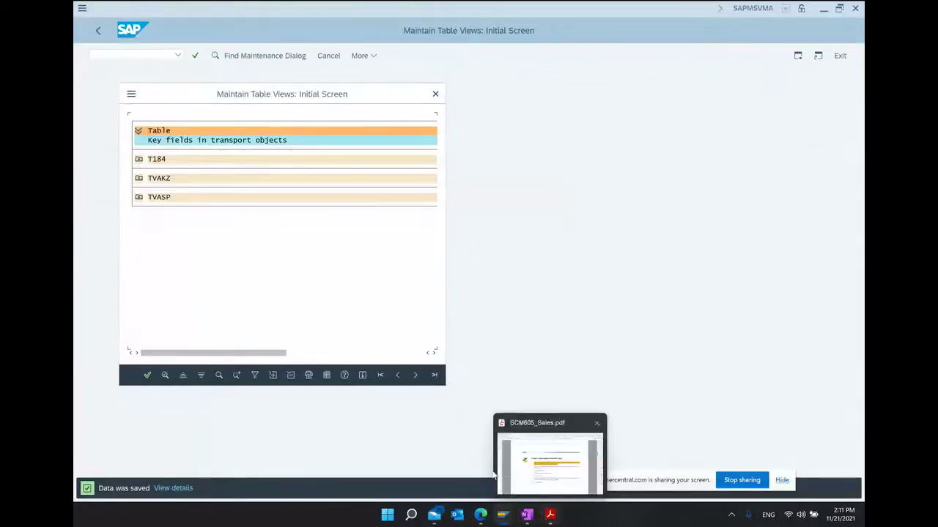
left_click_drag(289, 100, 423, 97)
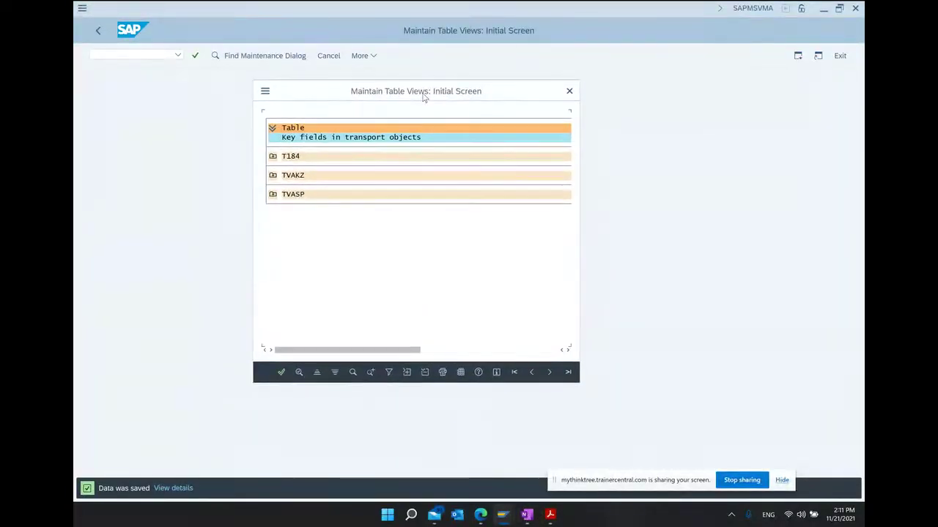
left_click(282, 372)
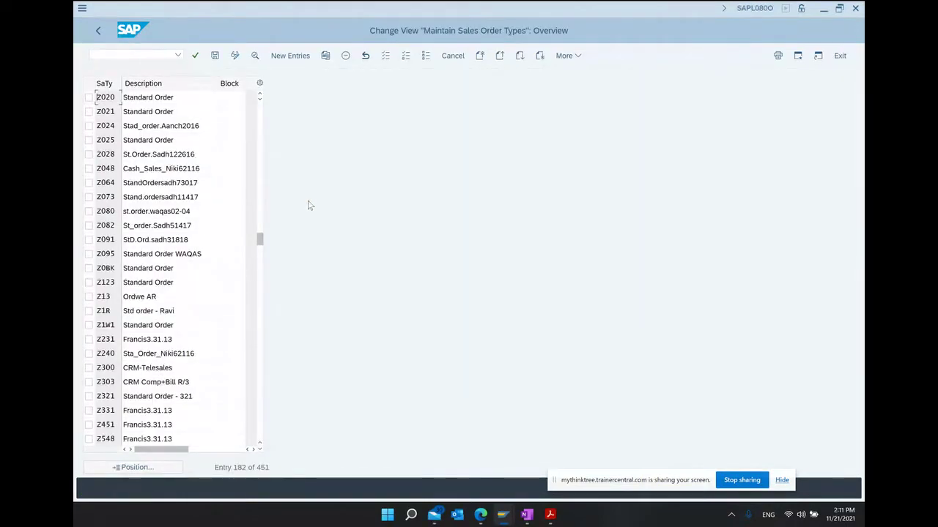
left_click(214, 56)
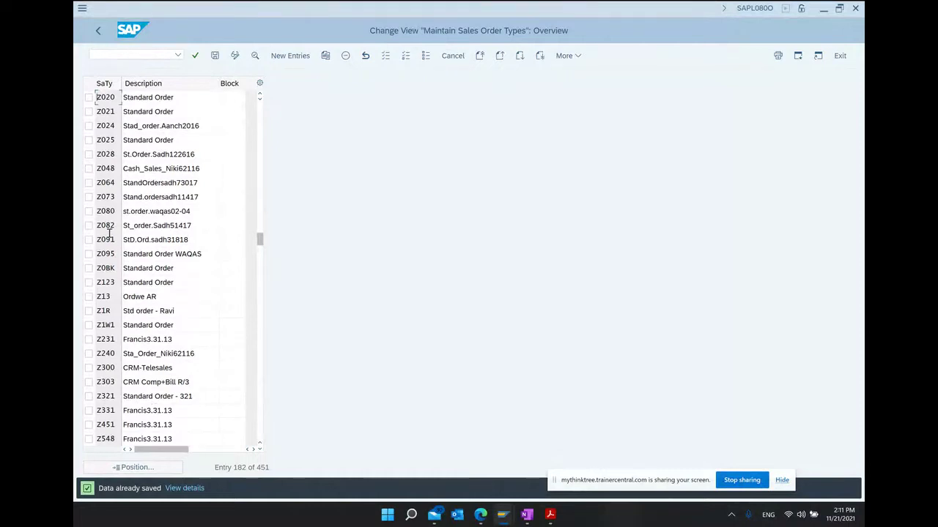
- Change the description of Z020 to "St Or." followed by the instructor's surname and 112121, and save the entry
left_click(152, 97)
key("BackSpace")
key("BackSpace")
key("BackSpace")
key("BackSpace")
key("BackSpace")
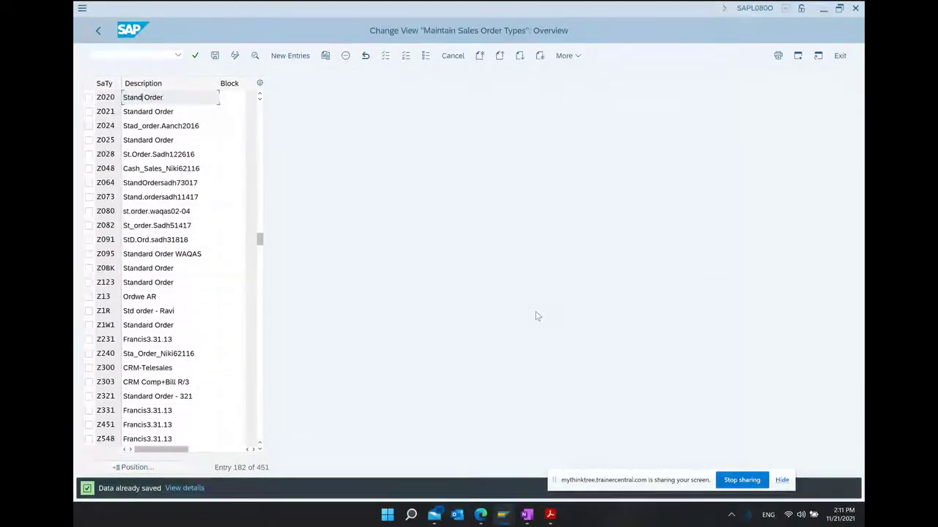
key("BackSpace")
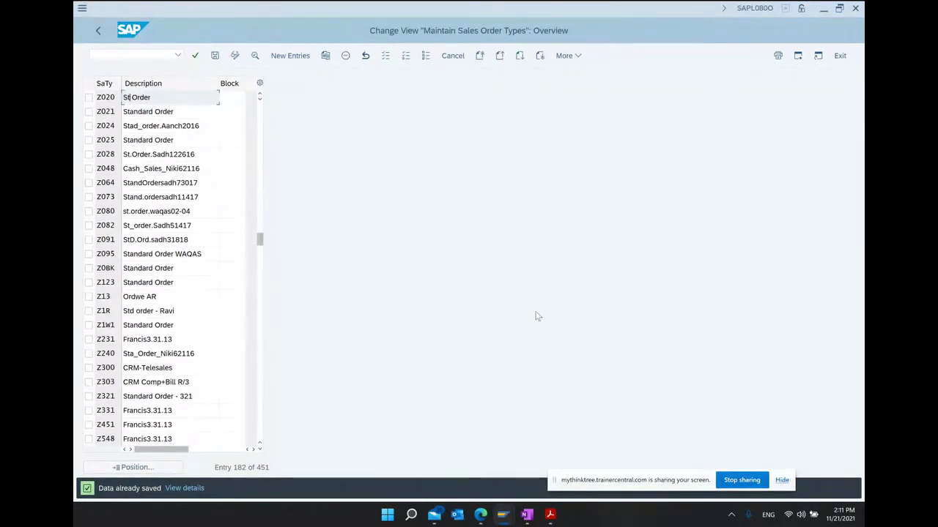
left_click(157, 97)
key("BackSpace")
key("BackSpace")
key("BackSpace")
type(".SADH112")
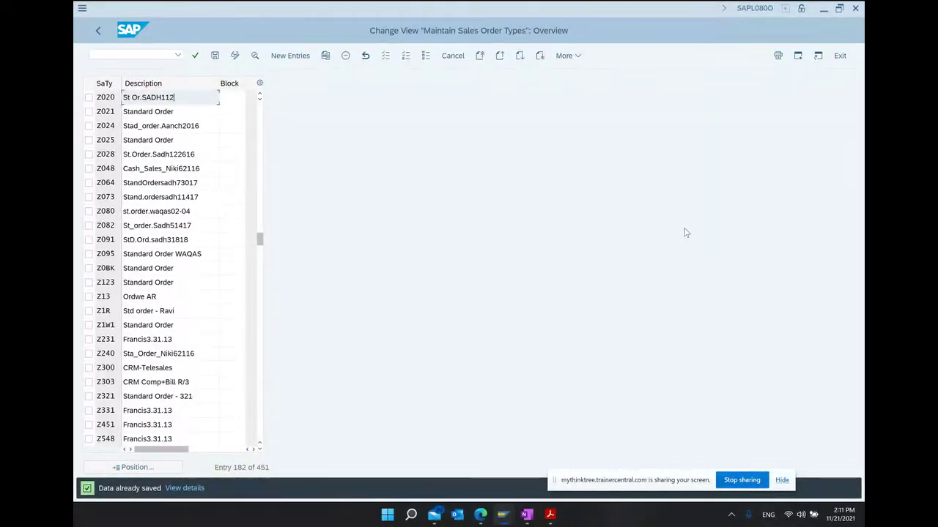
type("121")
left_click(215, 57)
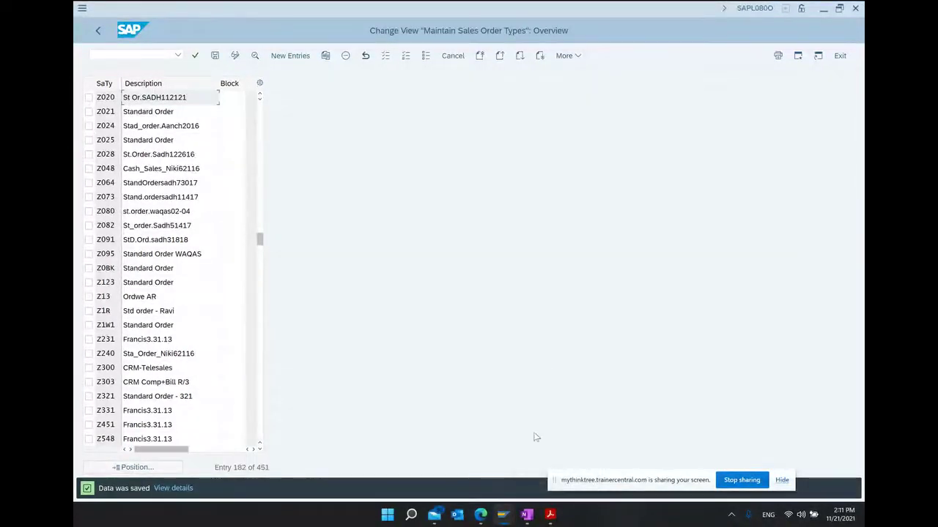
- Add the sub-bullet "Verify sales document type Z020" to the OneNote notes and return to the SAP sales order types overview
left_click(528, 516)
left_click(523, 292)
key("Return")
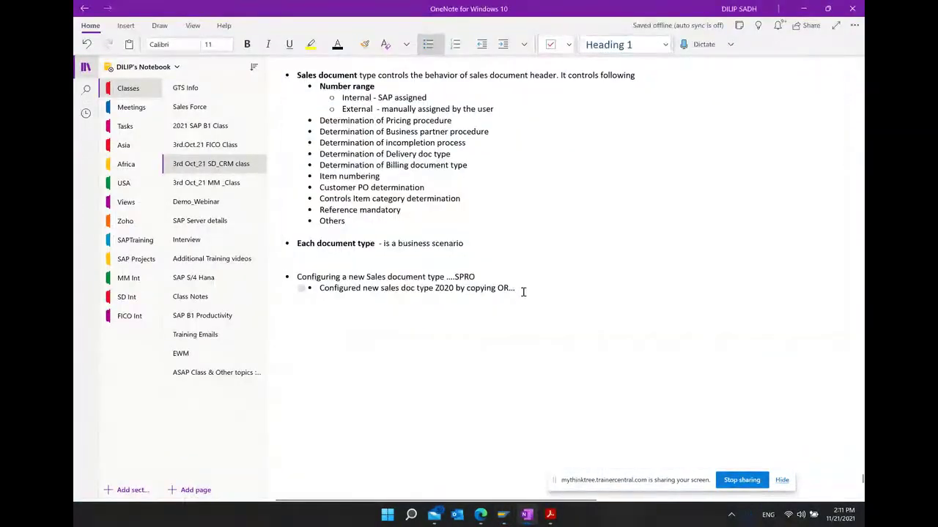
type("V")
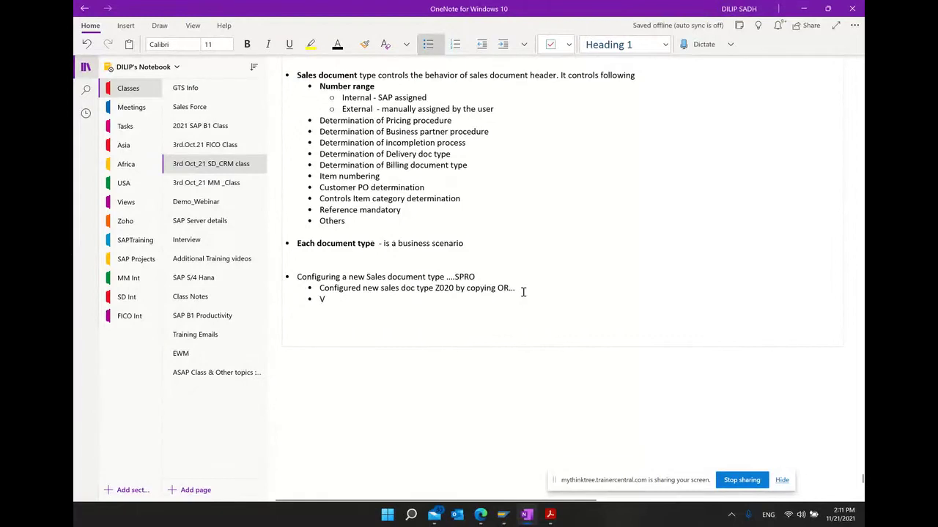
type("erify sales document type Z0")
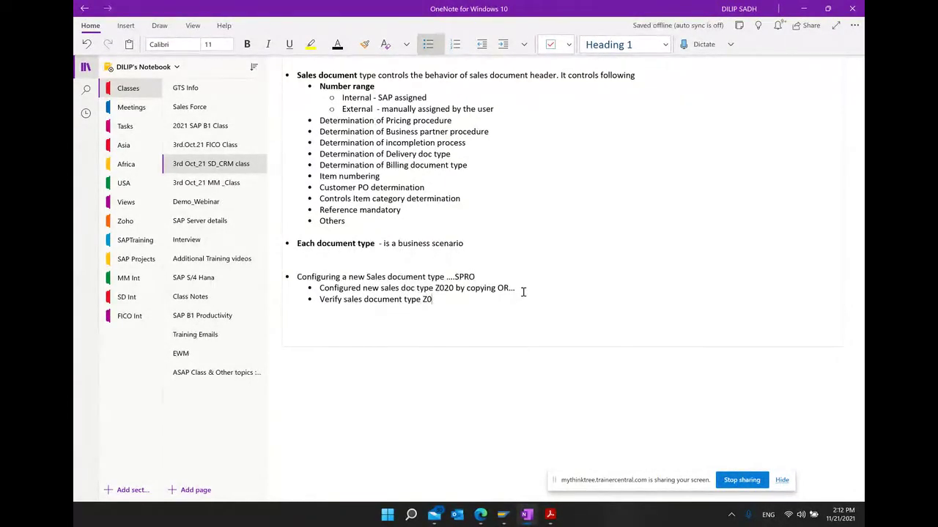
type("20")
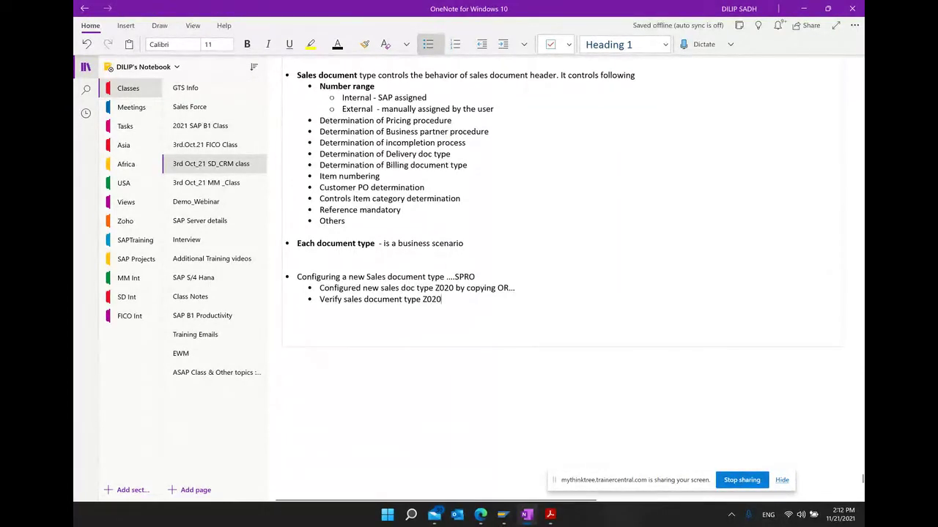
mouse_move(504, 517)
left_click(559, 458)
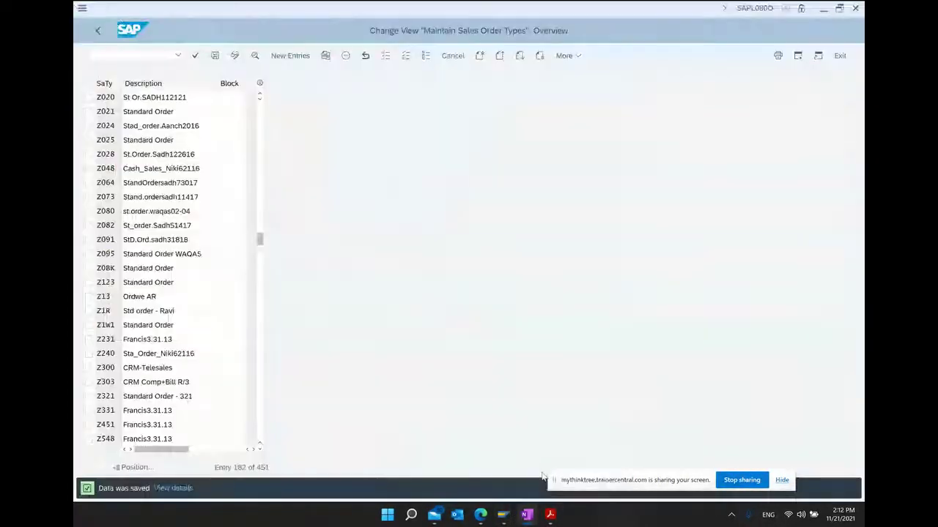
- Open the detail settings of sales document type Z020 from the sales order types overview
left_click(89, 97)
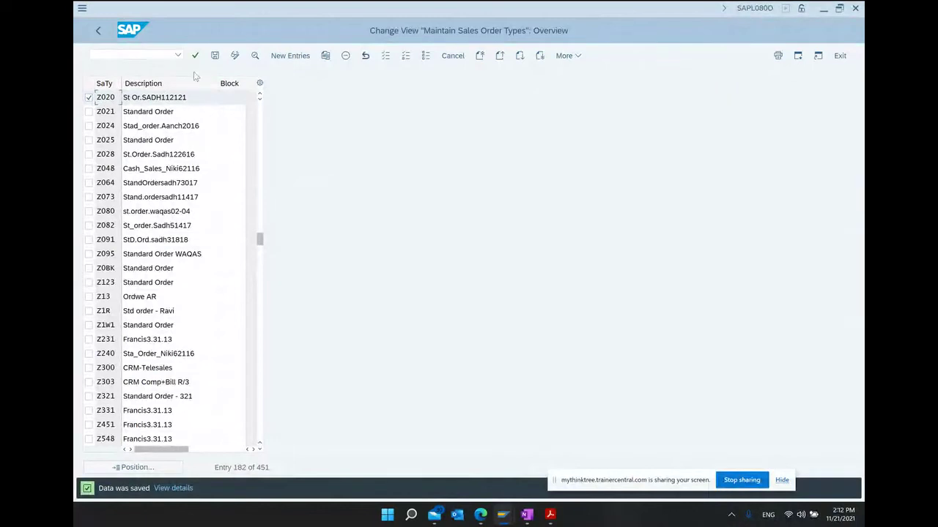
left_click(254, 57)
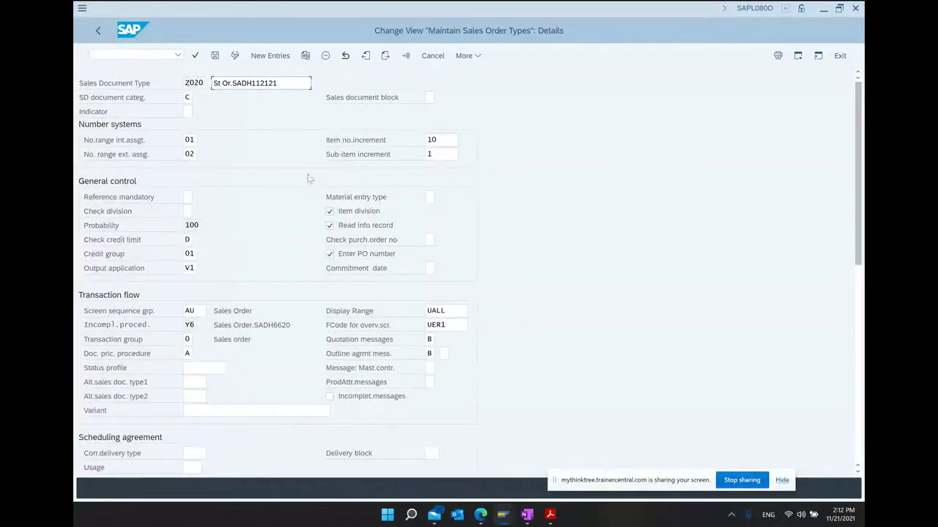
double_click(189, 83)
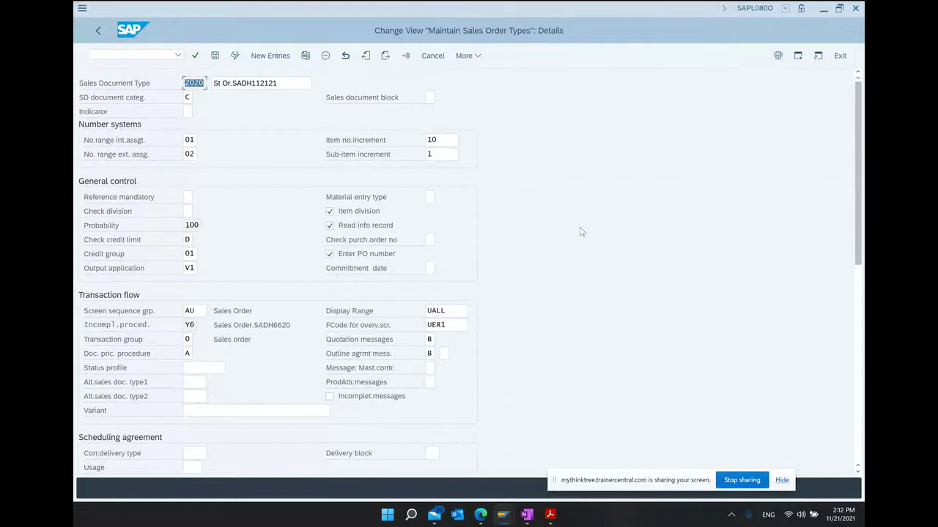
- Examine the possible entries for the SD document category of Z020, including Order and Returns, and close the list
left_click(120, 102)
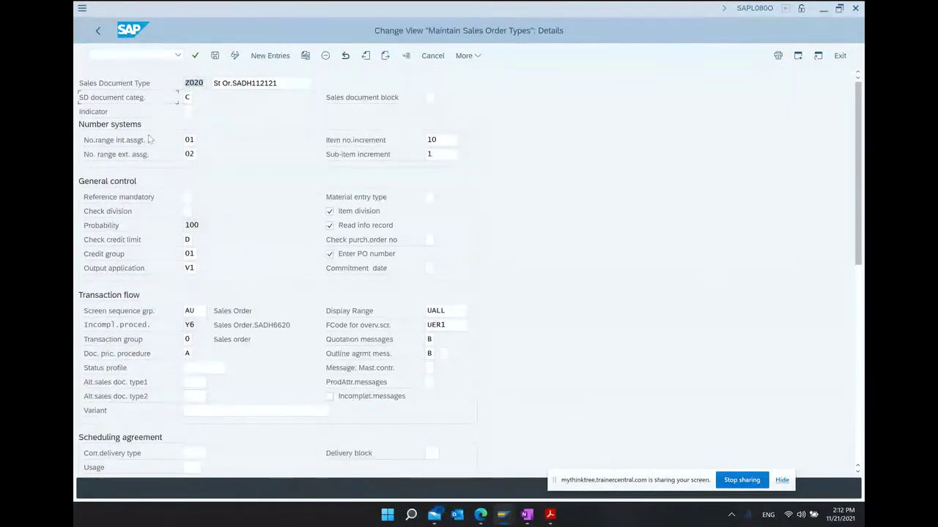
left_click(187, 98)
left_click(197, 98)
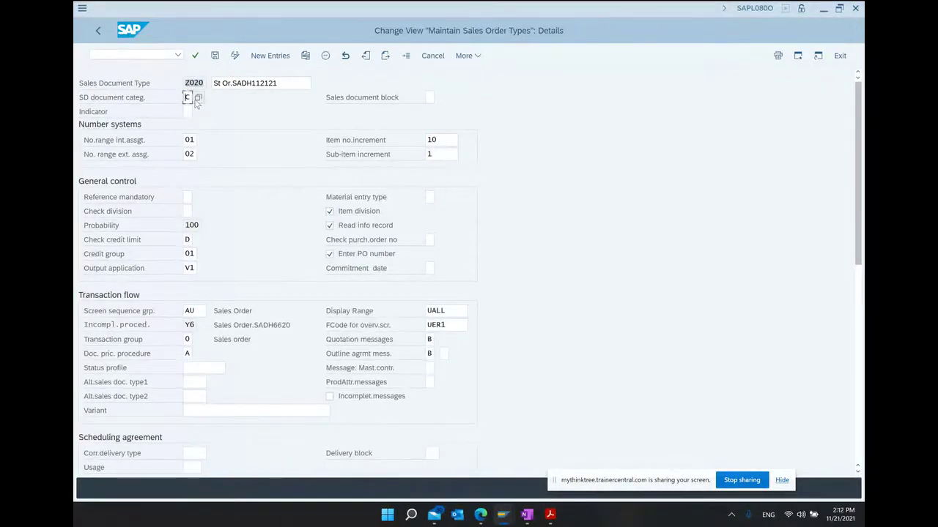
left_click_drag(236, 135, 420, 113)
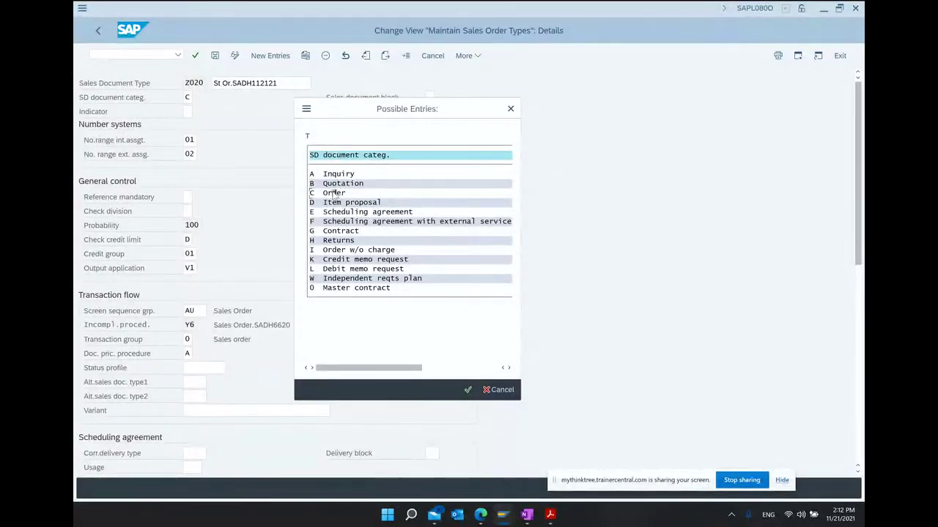
left_click(337, 241)
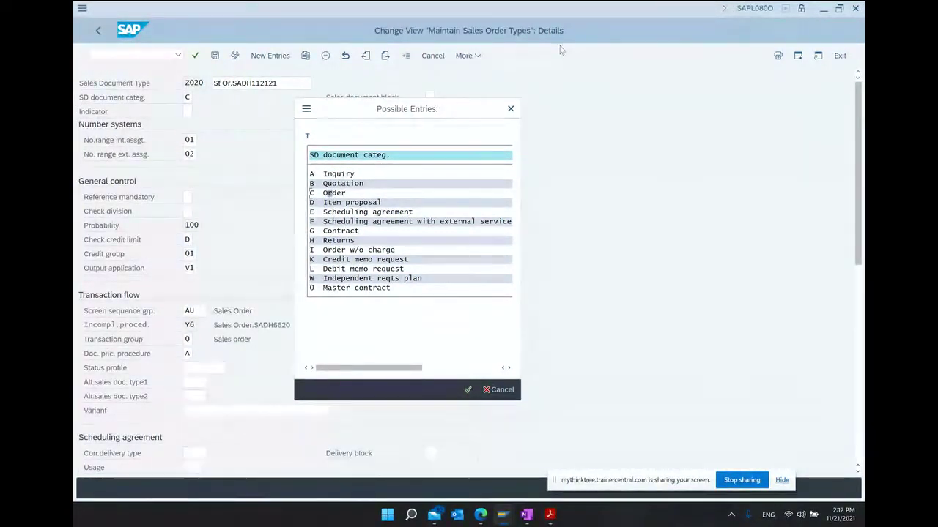
left_click(510, 109)
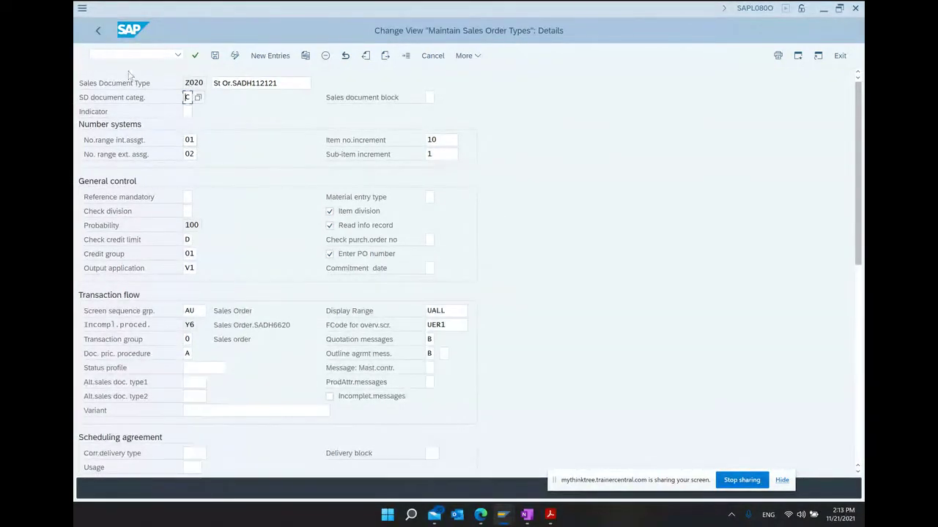
- Return to the Customizing structure, open Define Number Ranges For Sales Documents, and display the SD document intervals
left_click(98, 31)
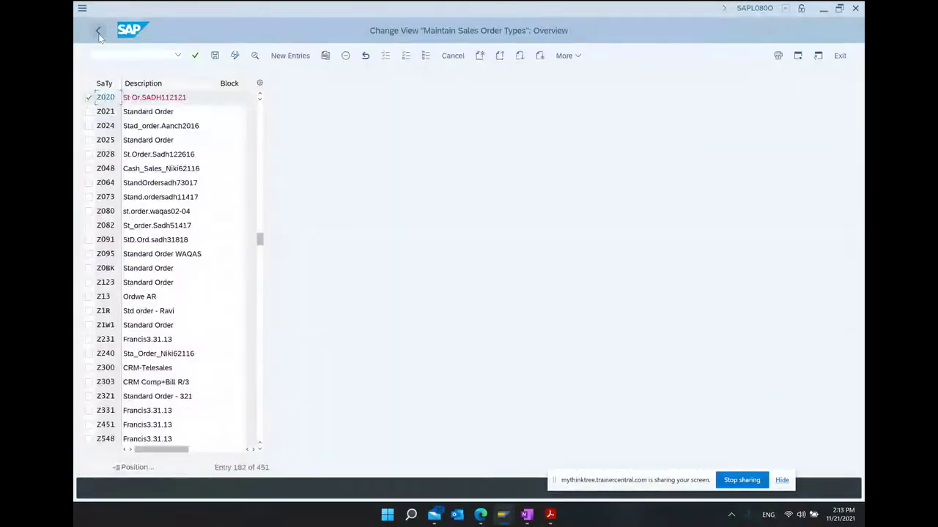
left_click(98, 31)
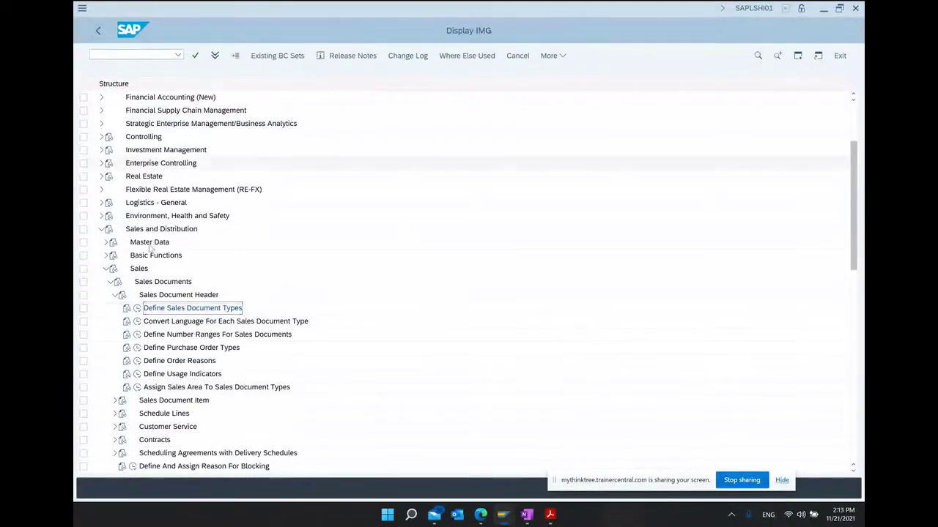
scroll(268, 342, "down", 2)
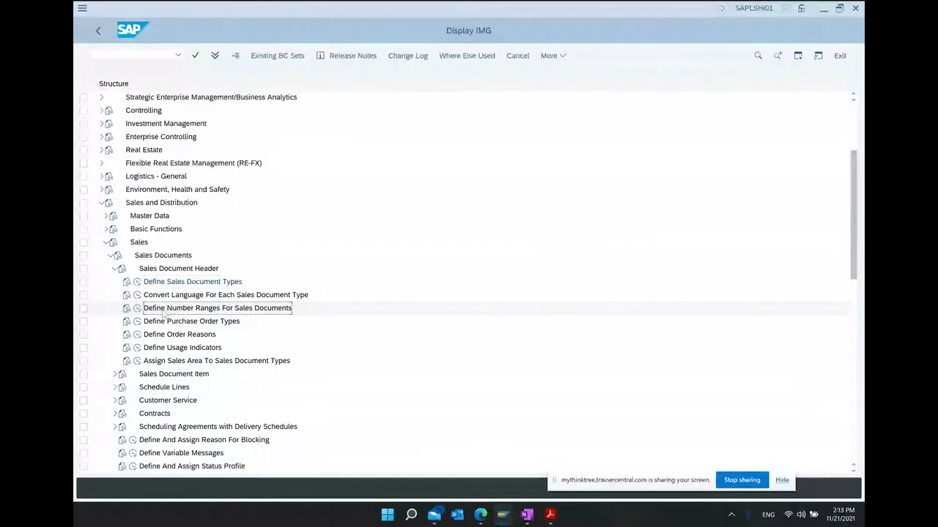
left_click(137, 308)
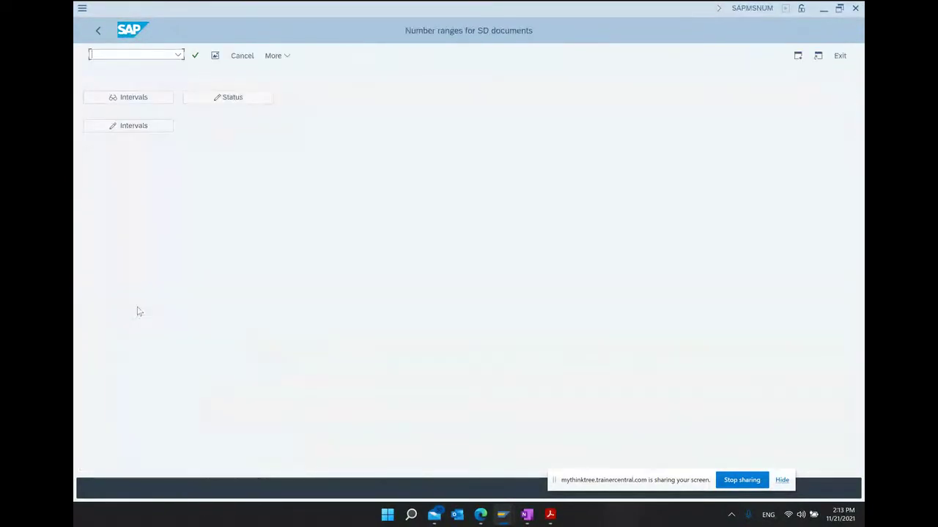
left_click(147, 98)
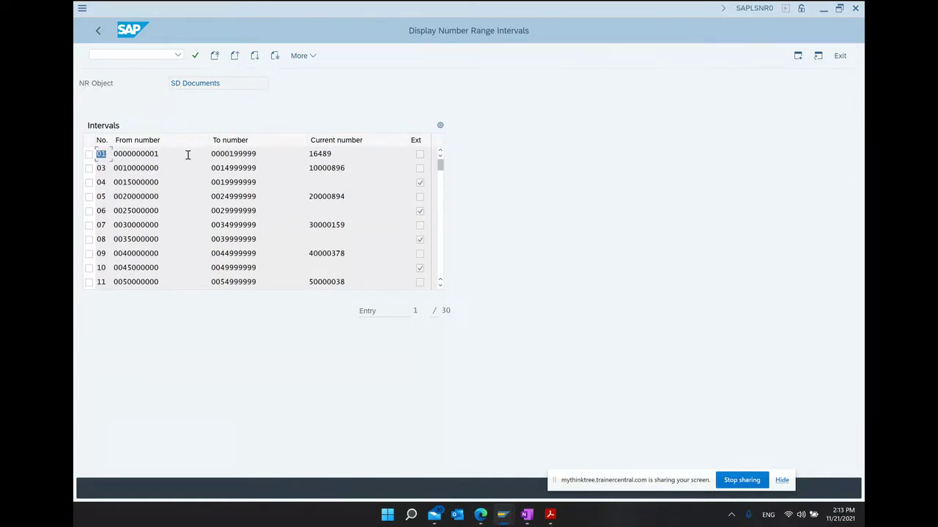
- Examine the from number, to number and current number of interval 01, and return to the Customizing structure
left_click_drag(140, 154, 161, 154)
left_click_drag(227, 154, 252, 152)
left_click_drag(353, 155, 277, 163)
left_click(255, 154)
left_click(98, 32)
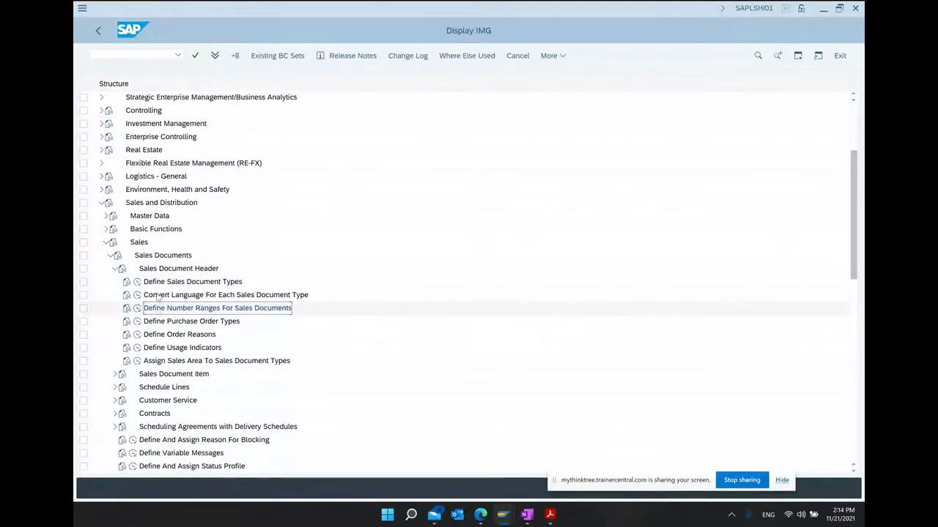
- Open Define Sales Document Types, position the overview on Z020, and open that type's detail settings
left_click(136, 285)
left_click(138, 285)
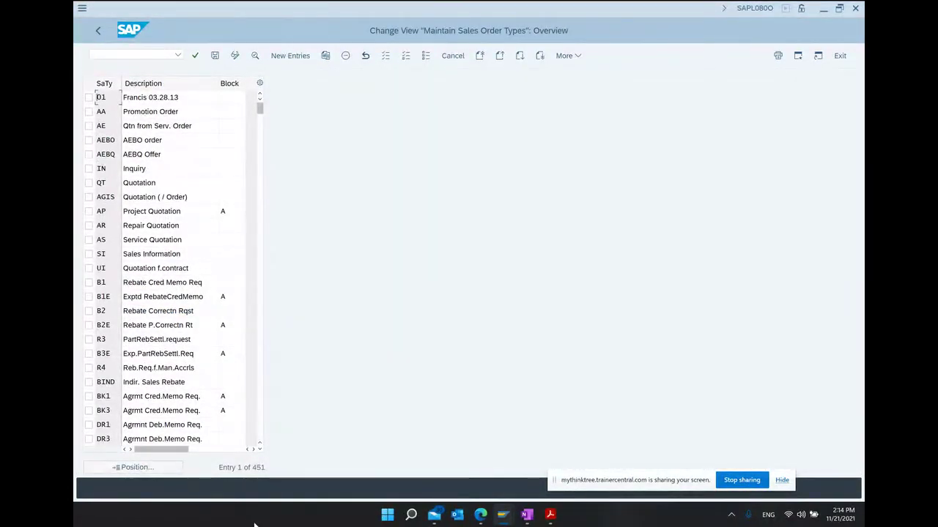
left_click(164, 469)
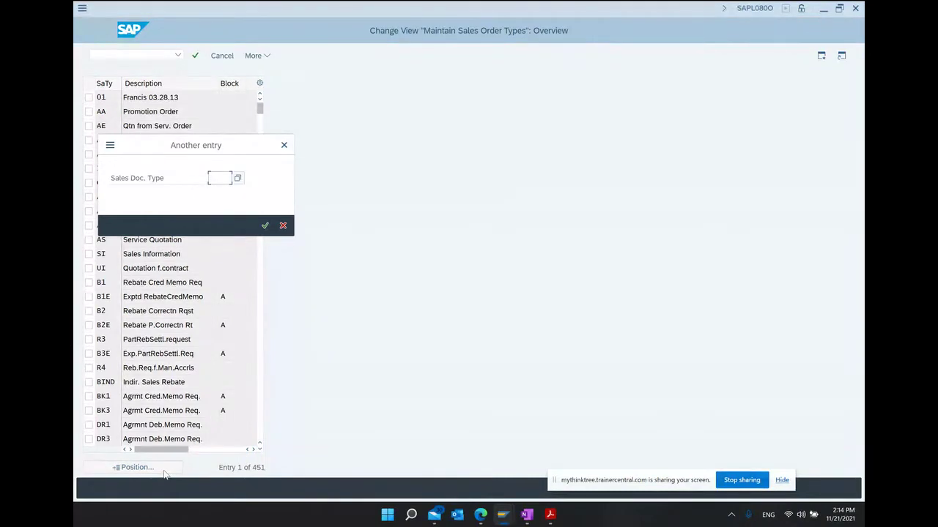
type("Z0")
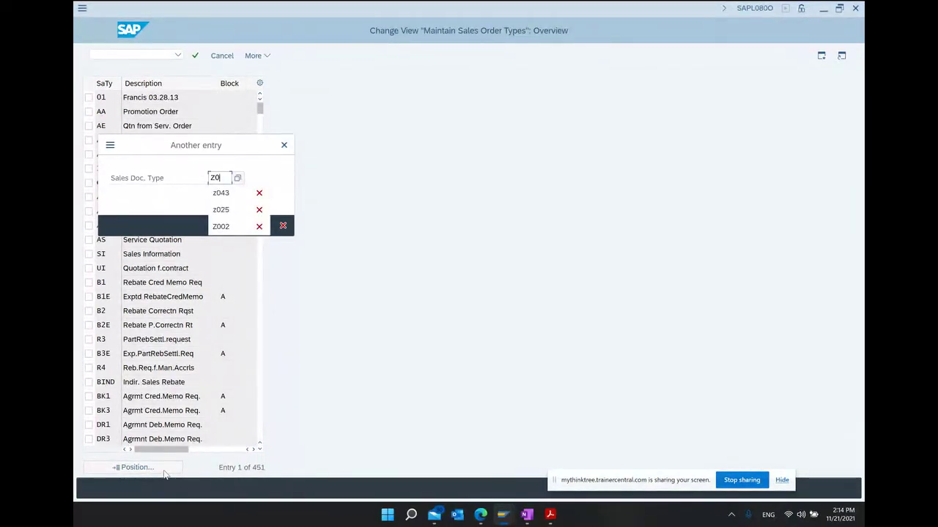
type("20")
key("Return")
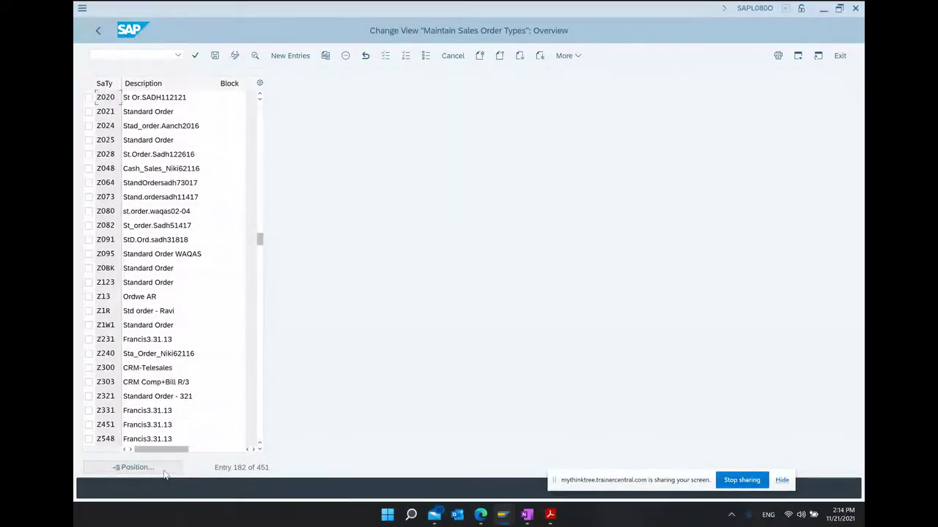
double_click(148, 97)
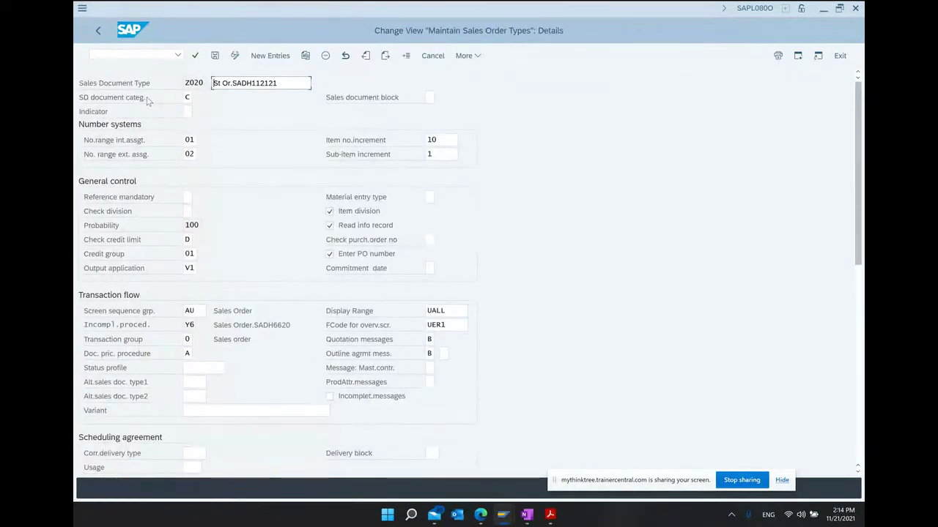
- Set the item number increment of sales document type Z020 to 5
double_click(190, 85)
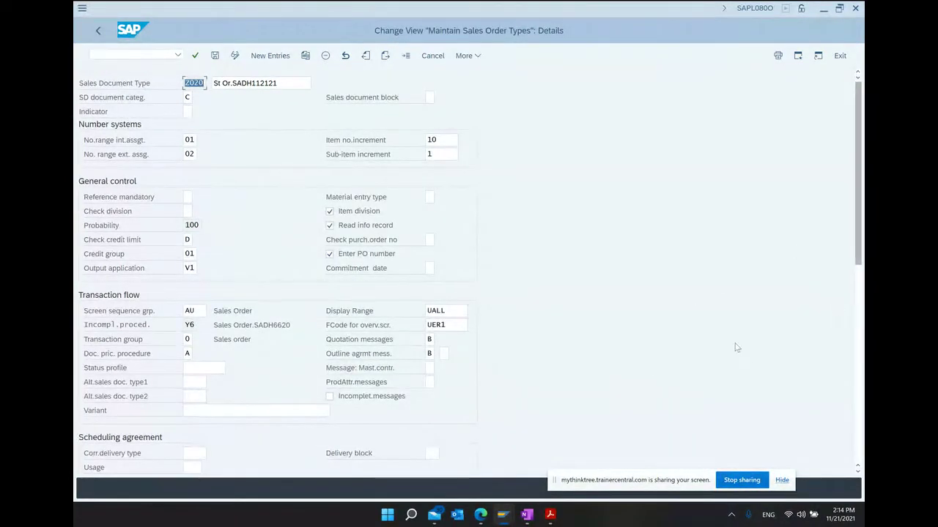
double_click(444, 139)
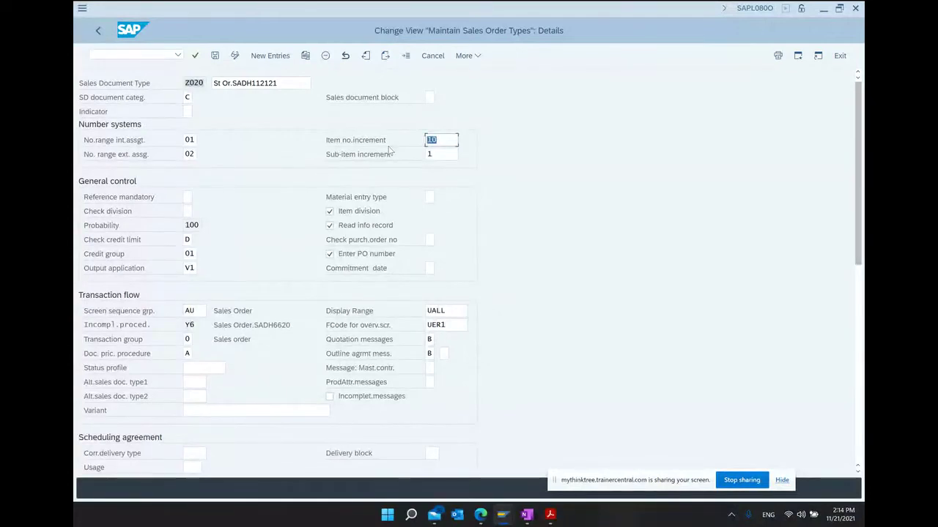
type("5")
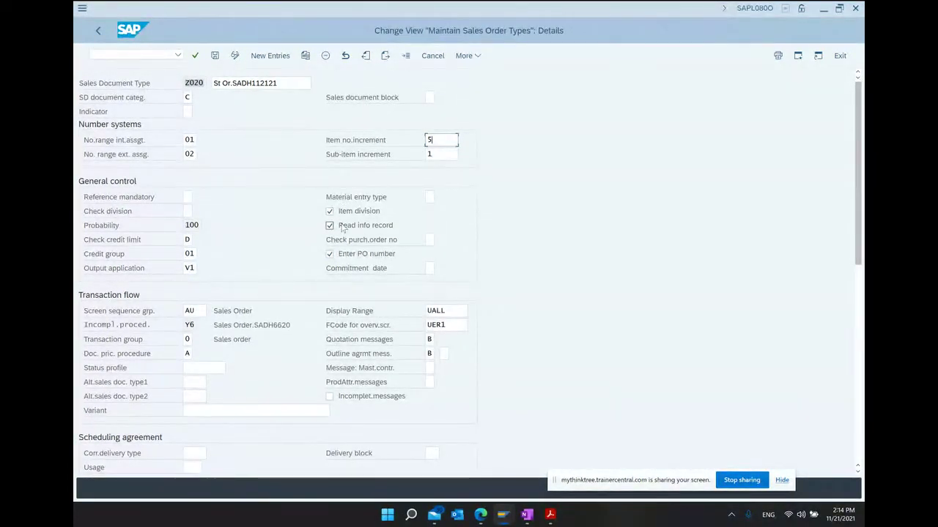
- Examine the possible entries for the commitment date under General control and close the list
scroll(559, 256, "down", 1)
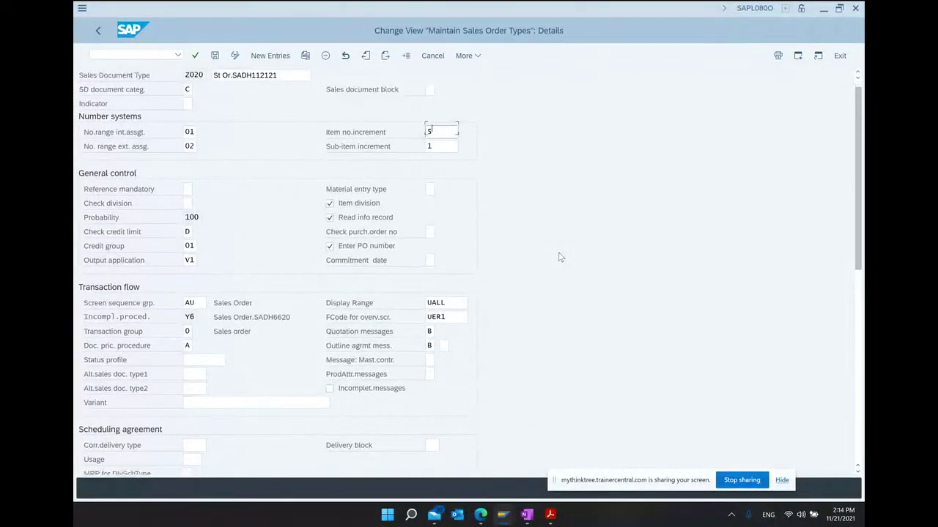
left_click(432, 254)
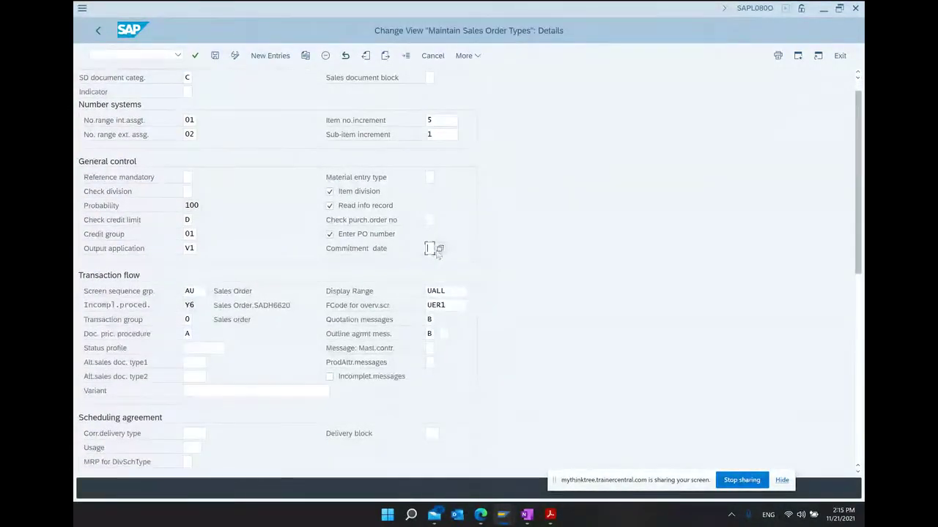
key("F4")
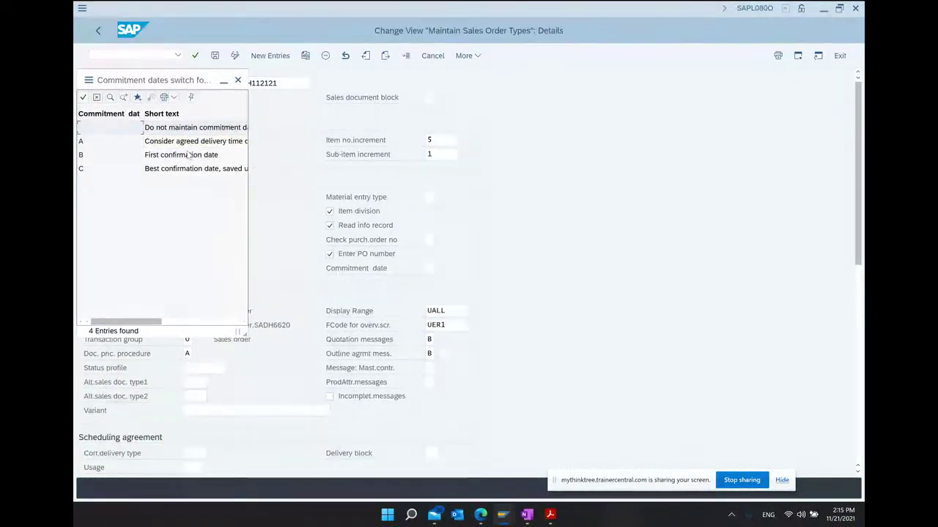
left_click(238, 80)
- Review the document pricing procedure, then examine the quotation message options, including Check at item level, and close the list
scroll(546, 248, "down", 3)
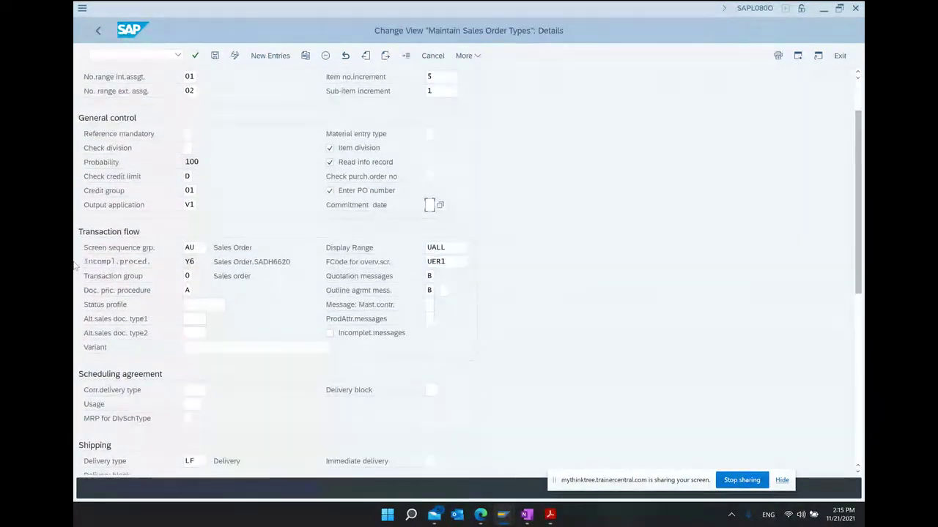
left_click(175, 298)
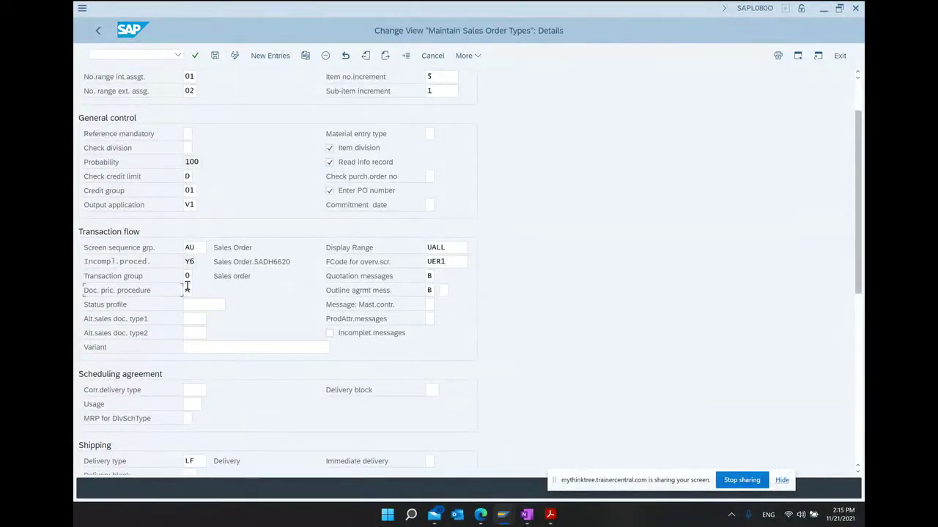
type("A")
left_click(441, 283)
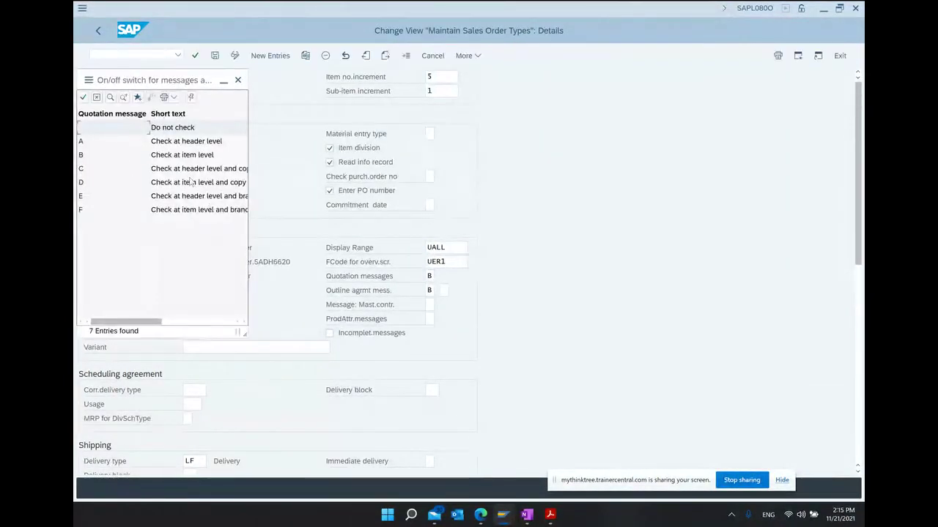
left_click(203, 157)
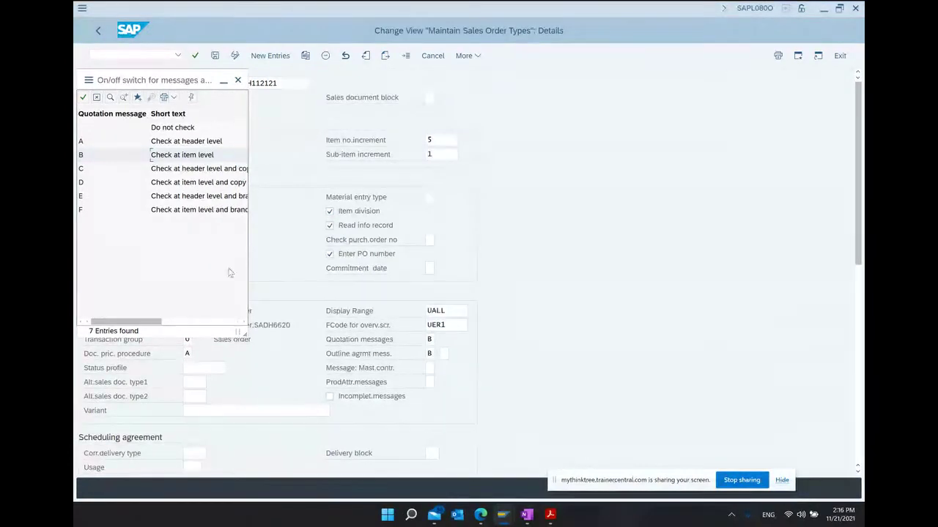
left_click(238, 79)
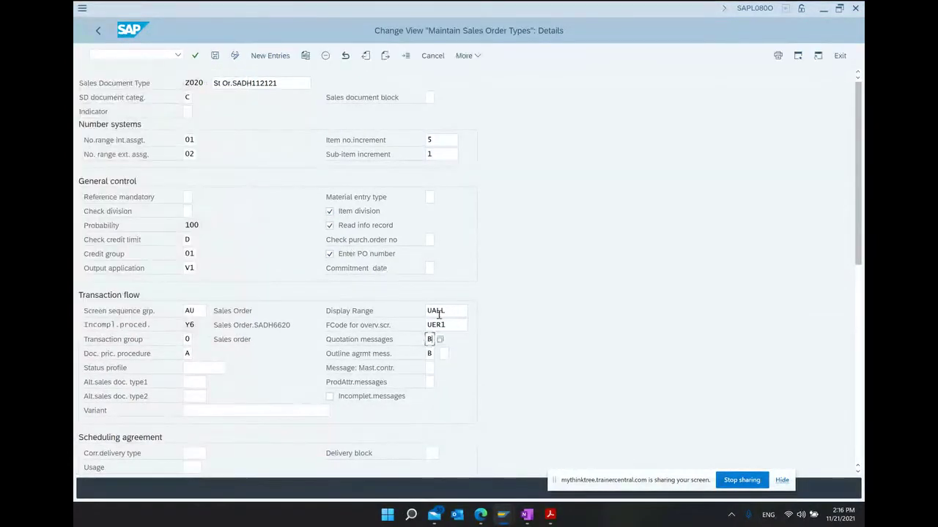
- Examine the delivery type and the delivery-related billing type in the Shipping and Billing sections of Z020
scroll(490, 308, "down", 5)
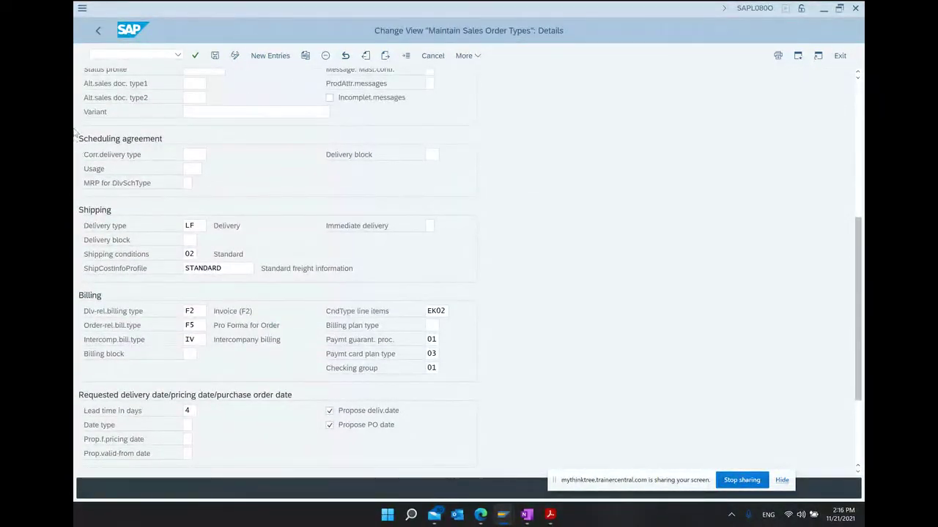
double_click(188, 227)
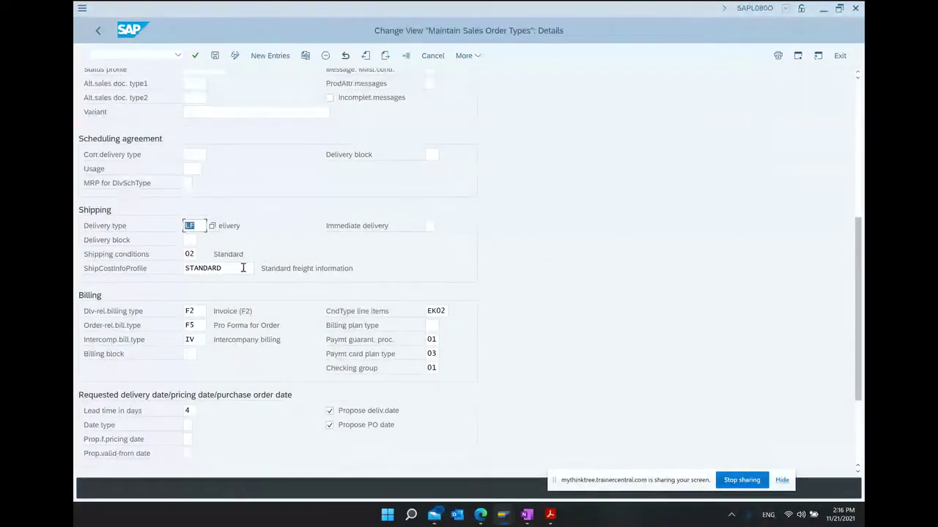
left_click(178, 315)
double_click(195, 310)
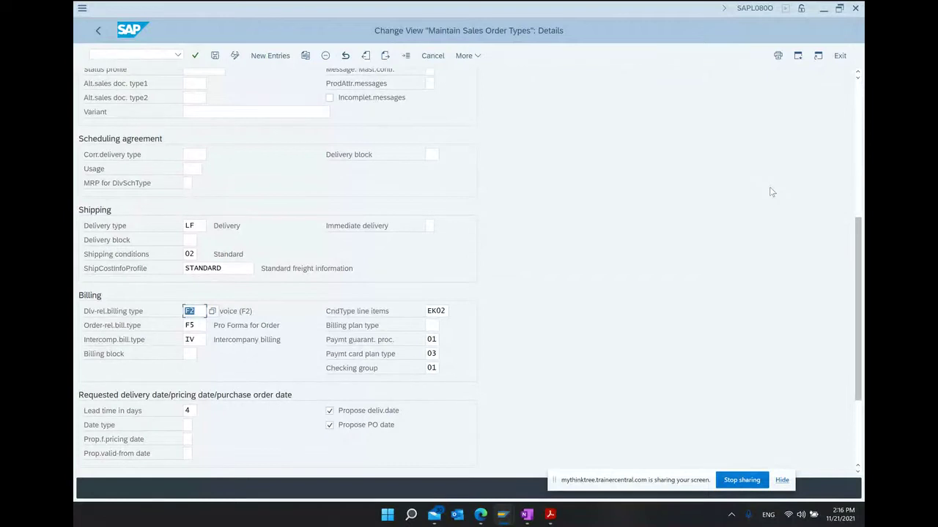
scroll(771, 192, "down", 3)
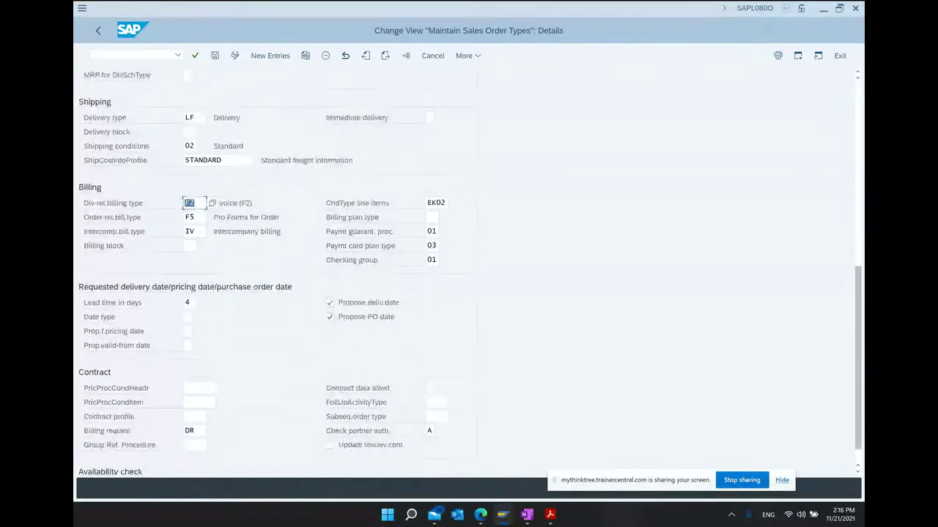
- Set the lead time of sales document type Z020 to 10 days and save it under the proposed customizing request
scroll(469, 274, "down", 1)
left_click(189, 275)
type("4")
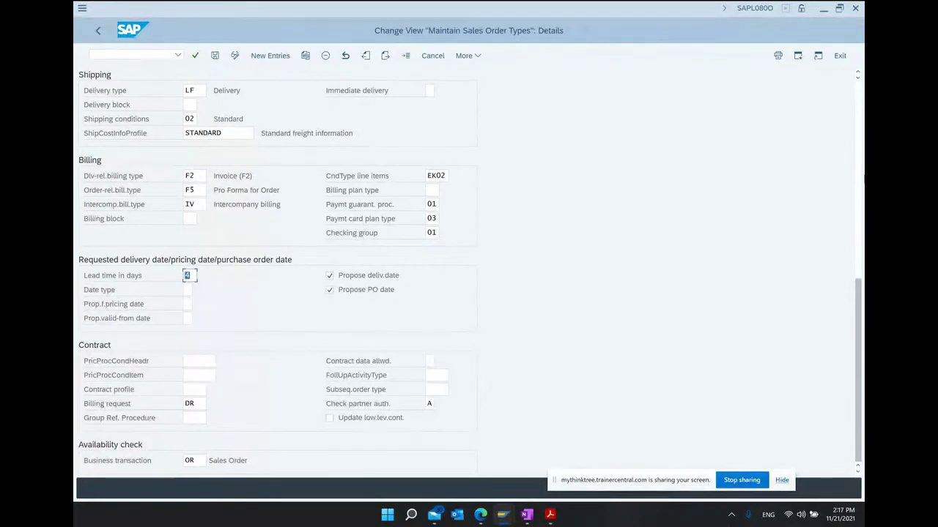
key("Return")
type("10")
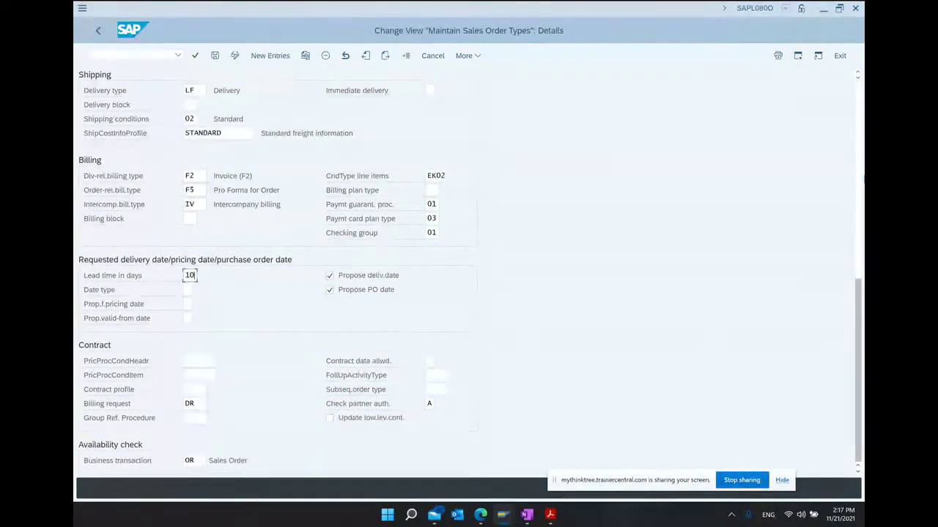
key("Return")
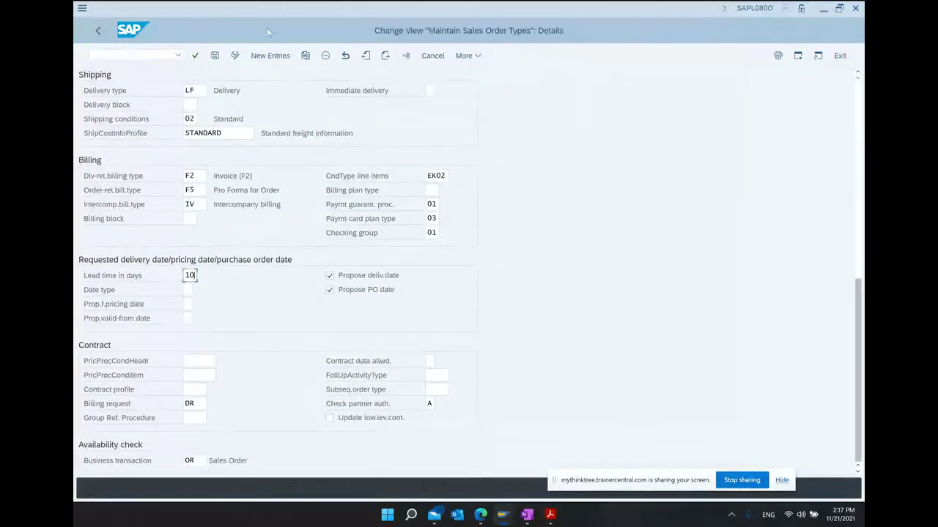
left_click(215, 56)
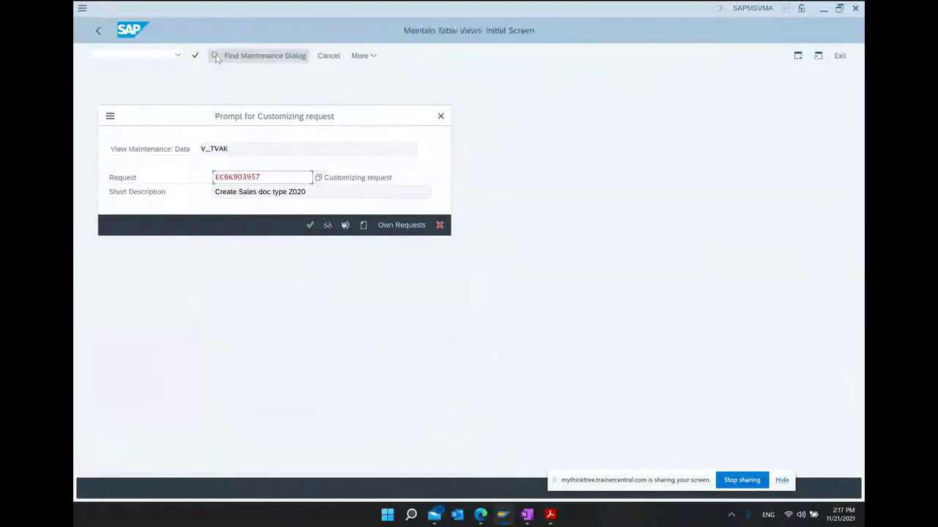
left_click(310, 225)
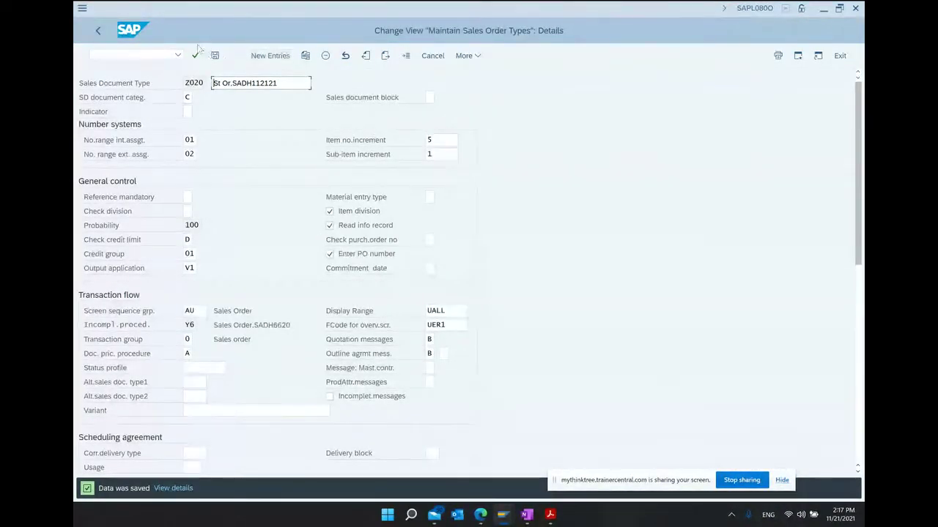
- Leave customizing for the SAP Easy Access screen and start creating a Z020 sales order with transaction VA01
left_click(99, 30)
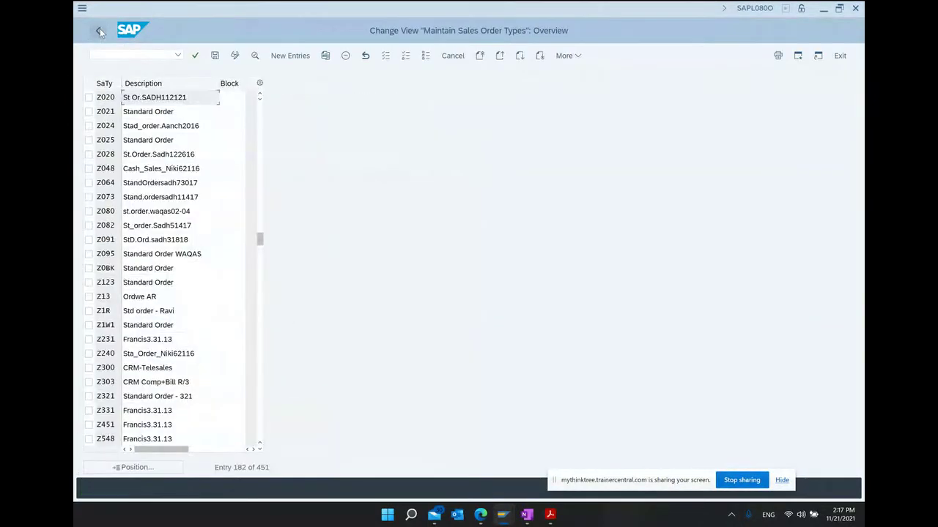
left_click(100, 30)
left_click(99, 30)
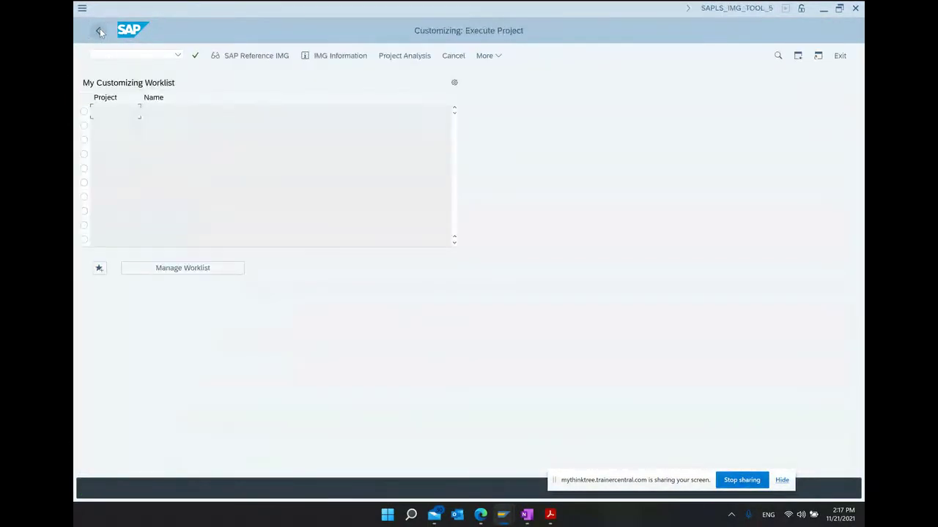
left_click(100, 30)
left_click(111, 51)
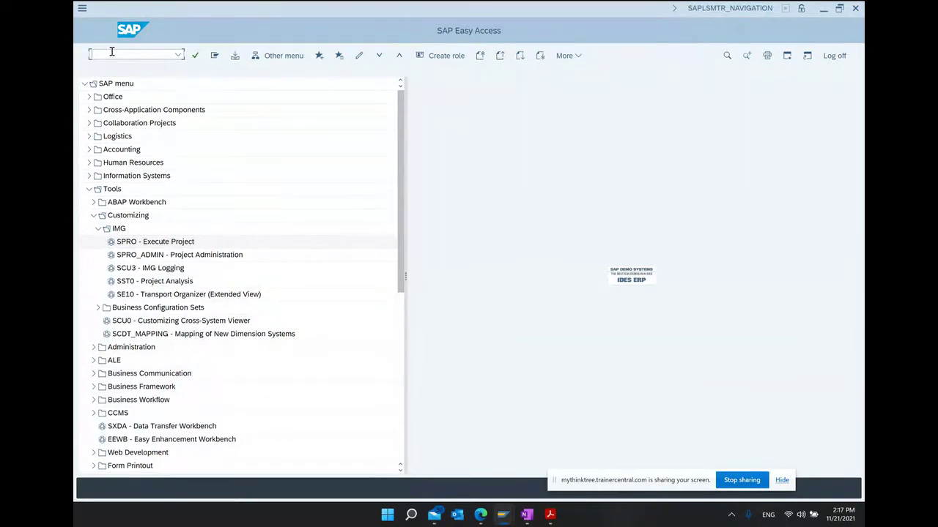
type("va01")
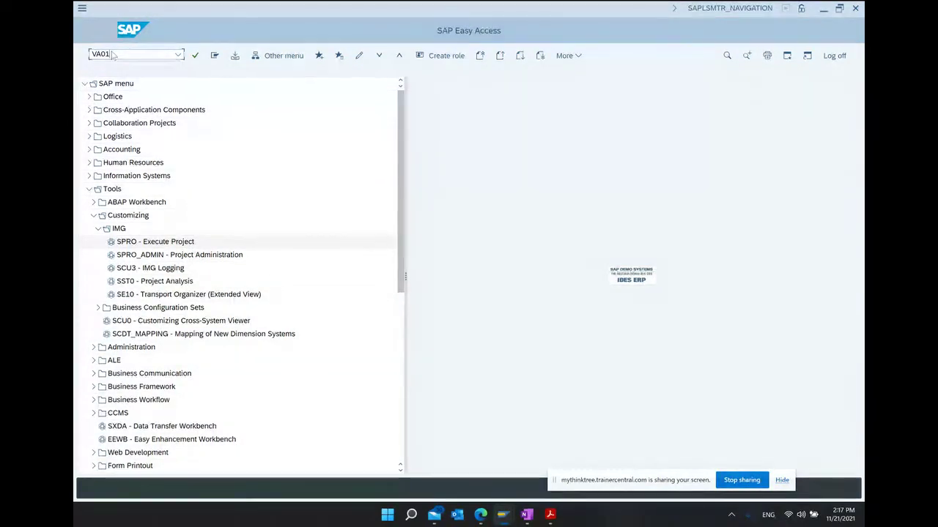
key("Return")
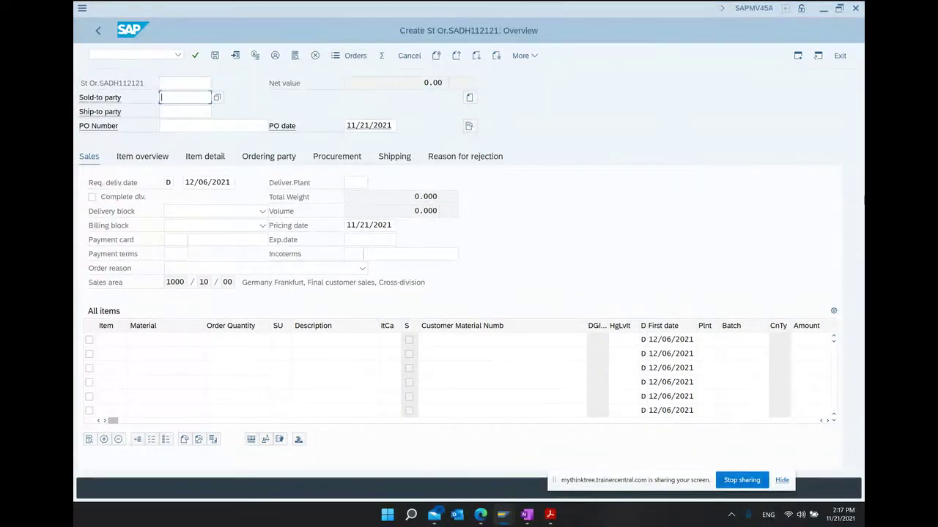
- Fill in the order header with home depot as sold-to and ship-to party and PO number 11
type("1")
key("Down")
key("Return")
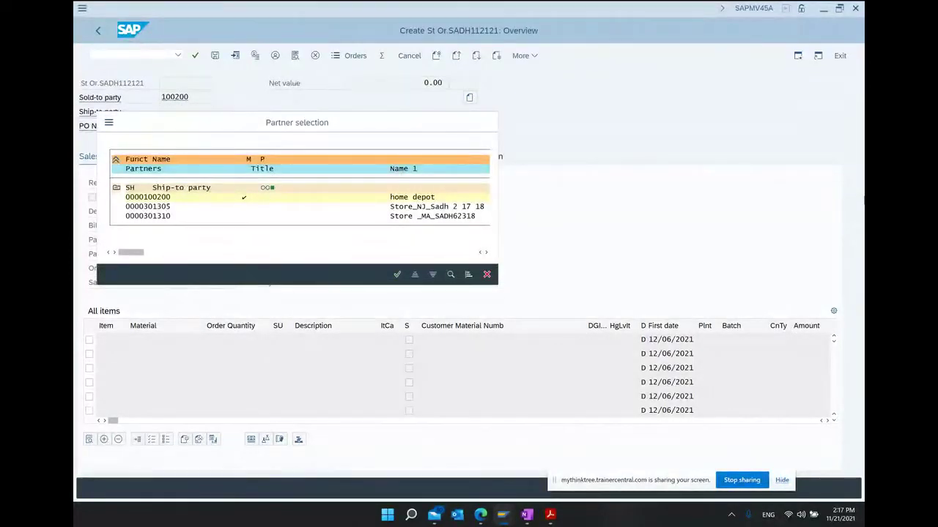
key("Return")
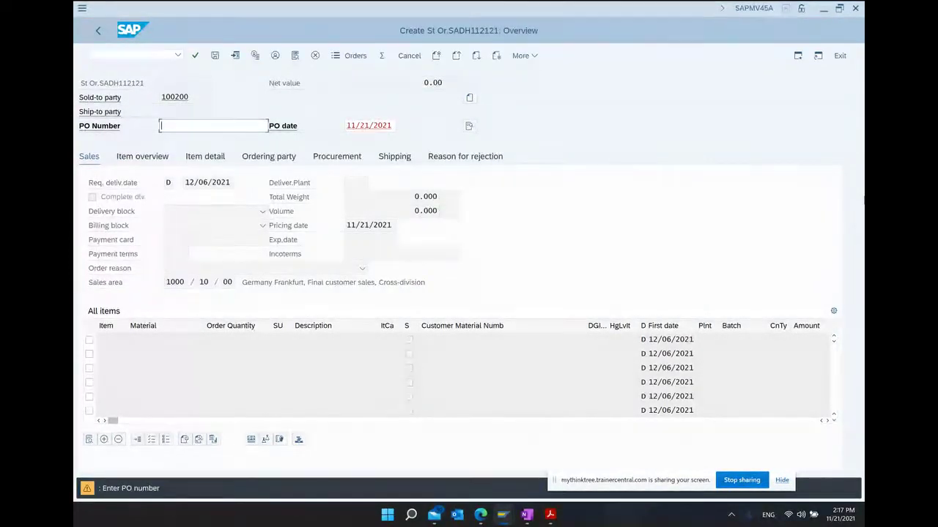
key("Down")
key("Return")
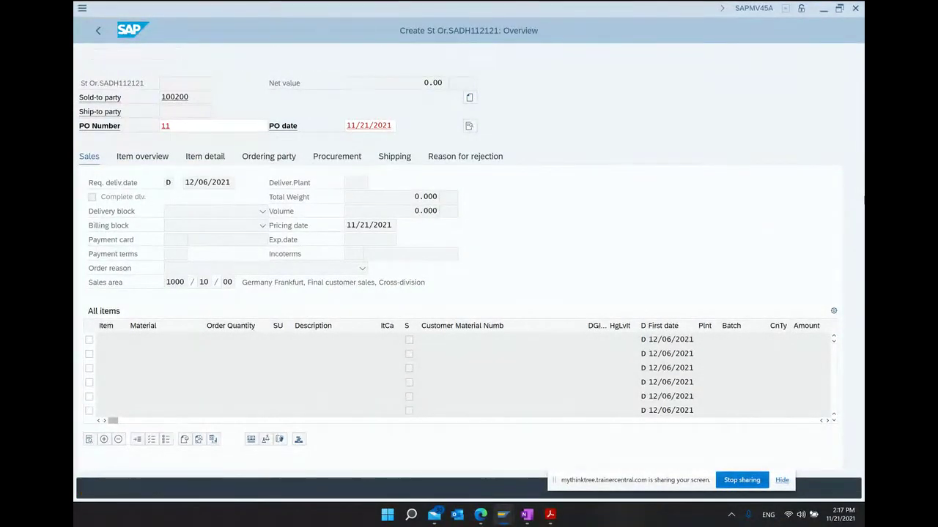
- Add material 13140 with an order quantity of 10 as the first item of the sales order
key("Down")
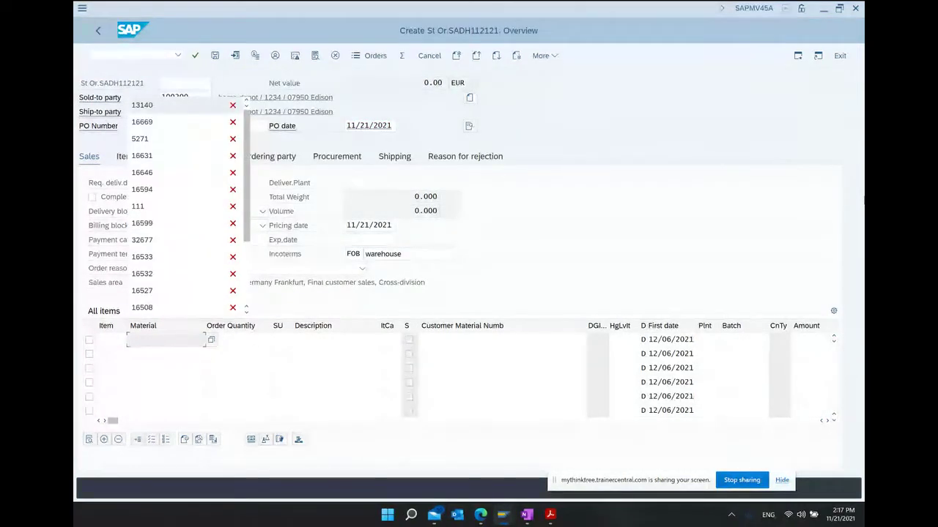
key("Return")
key("Tab")
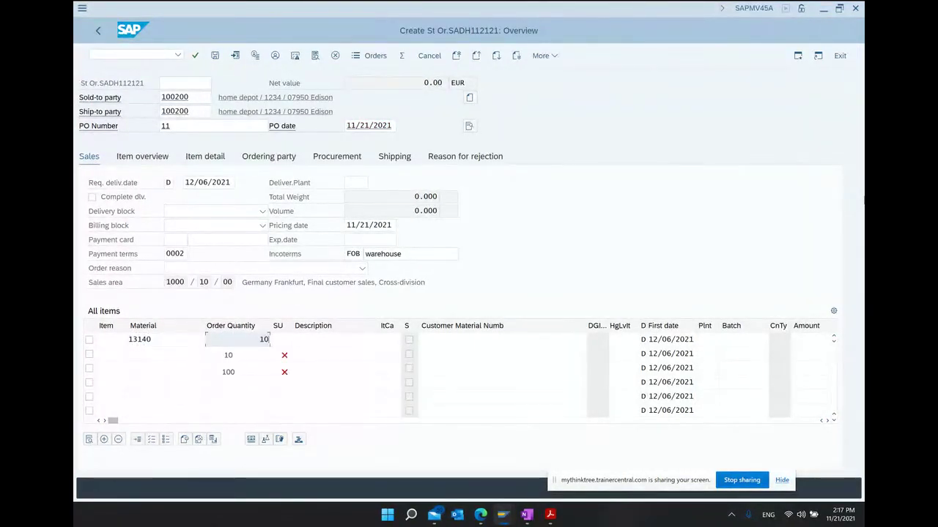
key("Return")
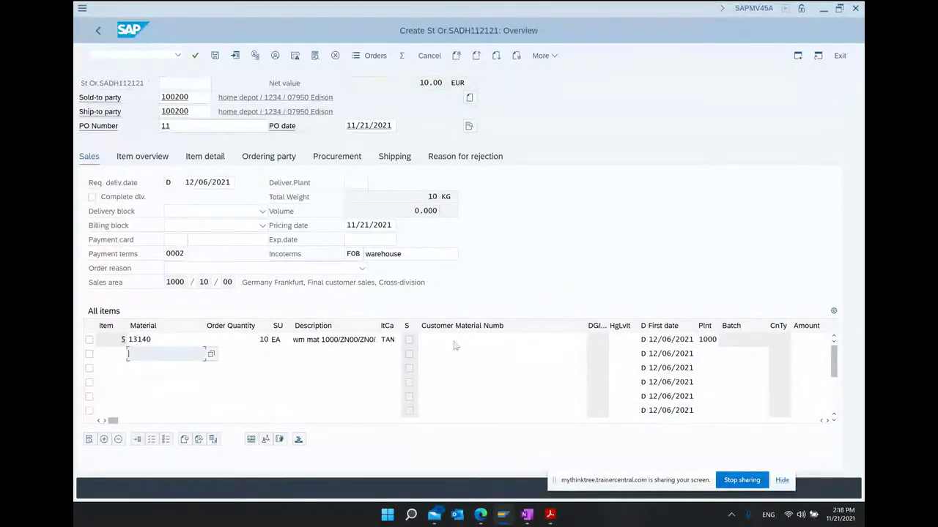
- Switch to OneNote, append "config" to the "Verify sales document type Z020" bullet and add a bullet "Verify / Testing" below it
left_click(526, 515)
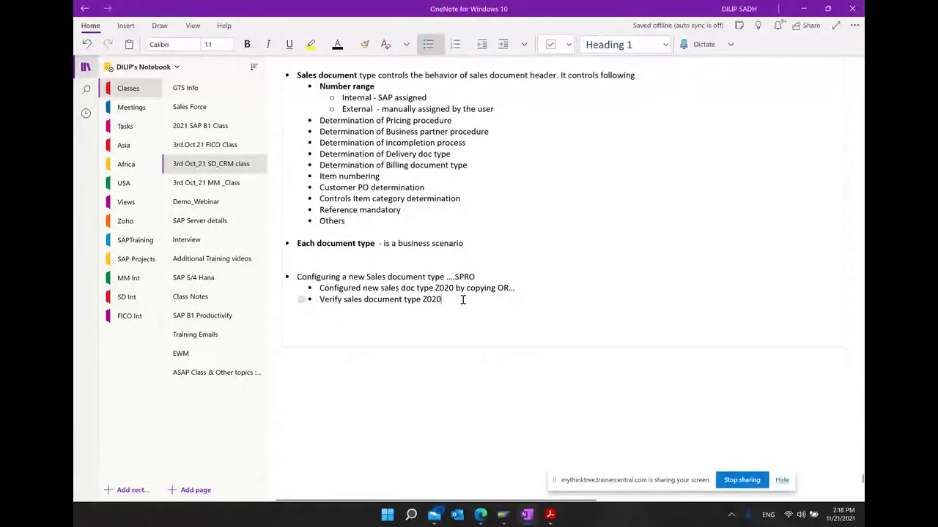
key("BackSpace")
type("confi")
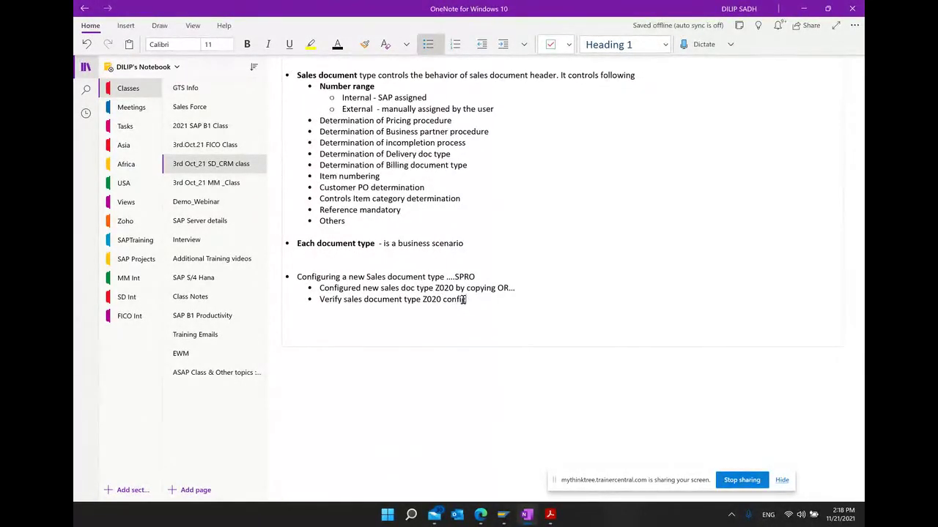
key("Return")
type("vE")
key("BackSpace")
type("Verify")
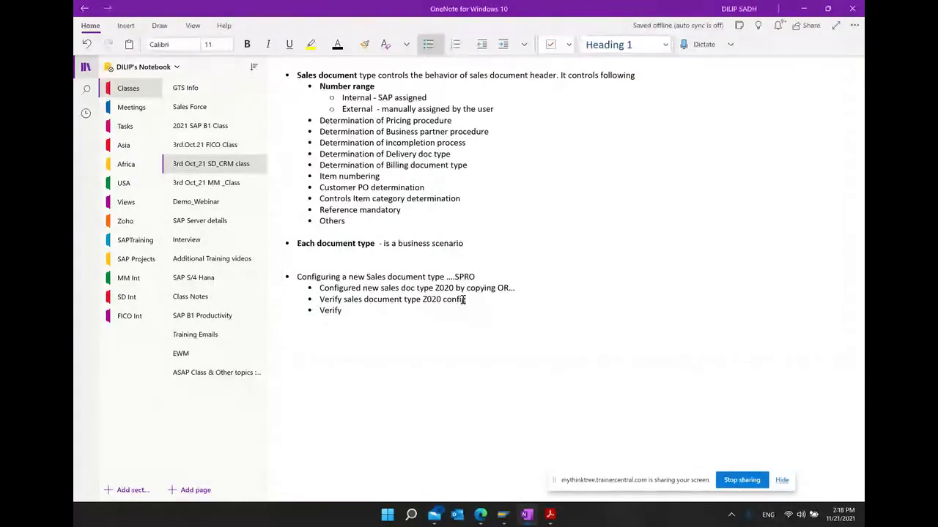
type(" / Testing")
key("Return")
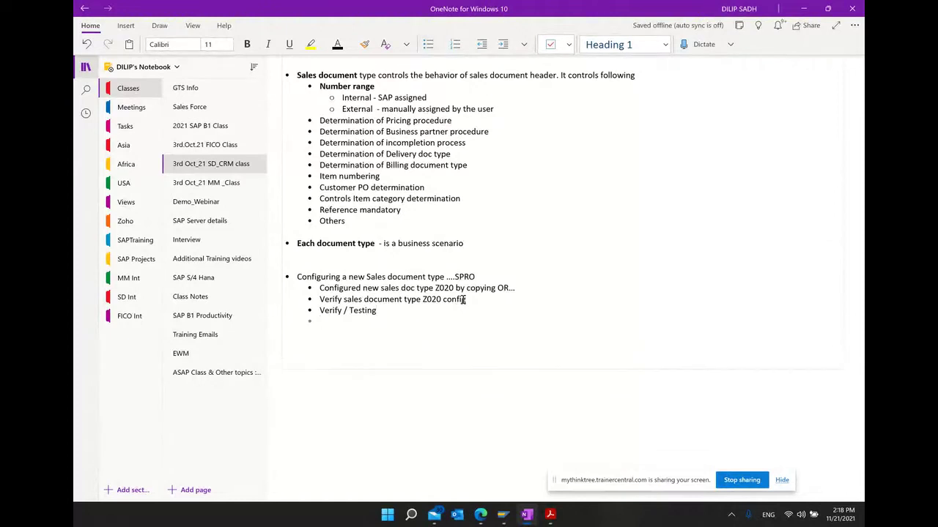
- Add an indented sub-bullet under "Verify / Testing" reading "Create Sales order using this document Z020... Va01"
left_click(503, 45)
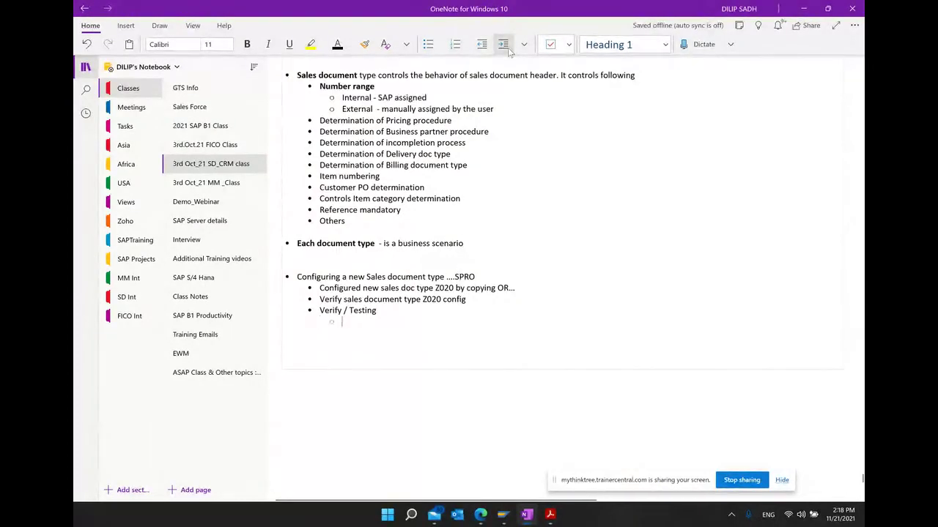
type("Create S")
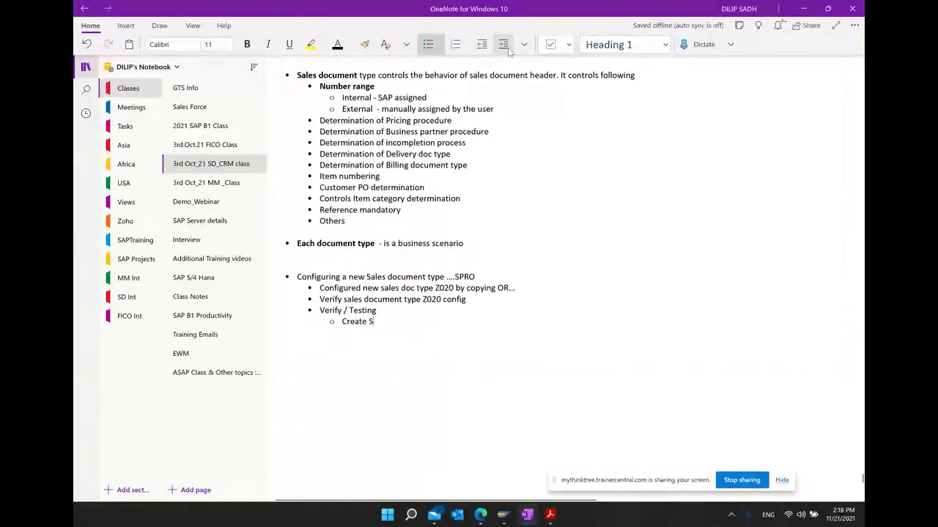
type("ales order writh refe")
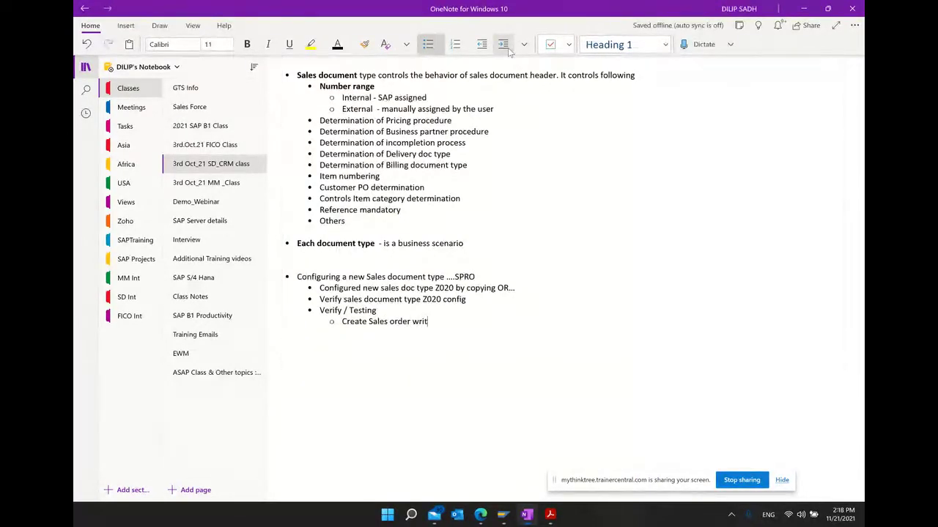
key("BackSpace")
key("BackSpace")
key("BackSpace")
key("BackSpace")
key("BackSpace")
key("BackSpace")
key("BackSpace")
key("BackSpace")
type("using this document Z020")
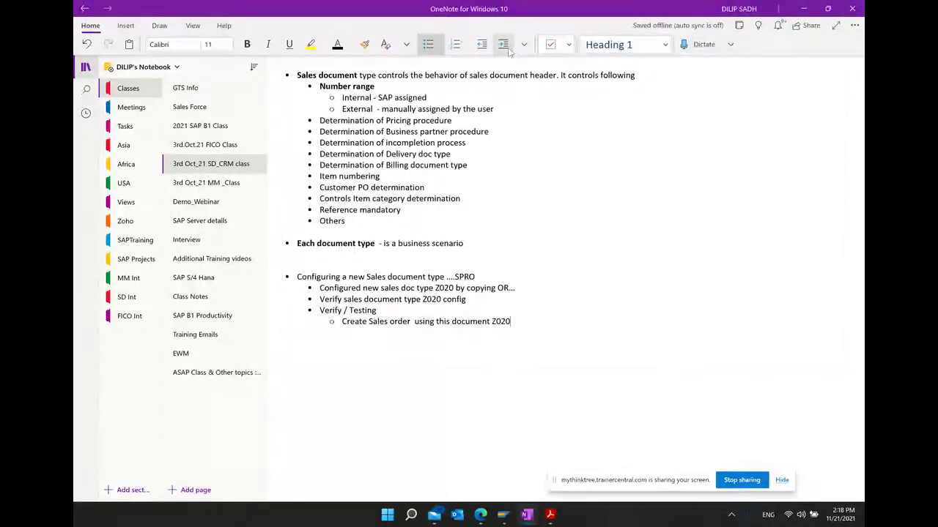
type("... Va01")
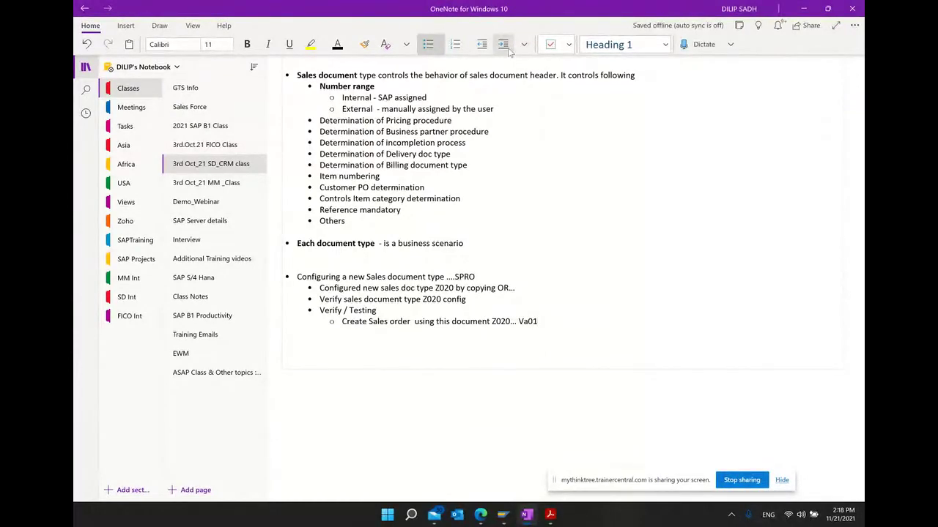
- Switch back to SAP and discard the unsaved sales order, returning to the SAP Easy Access screen
mouse_move(504, 518)
left_click(561, 450)
left_click(100, 32)
left_click(317, 235)
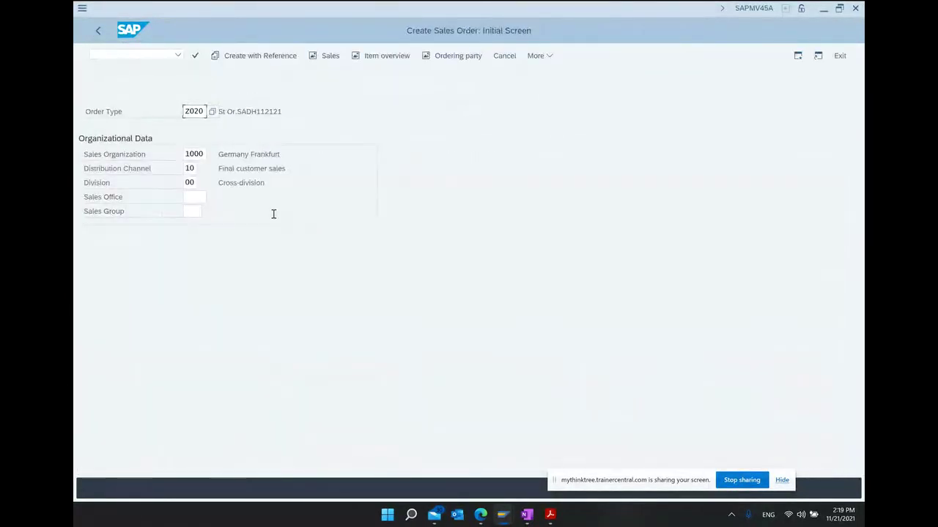
left_click(96, 31)
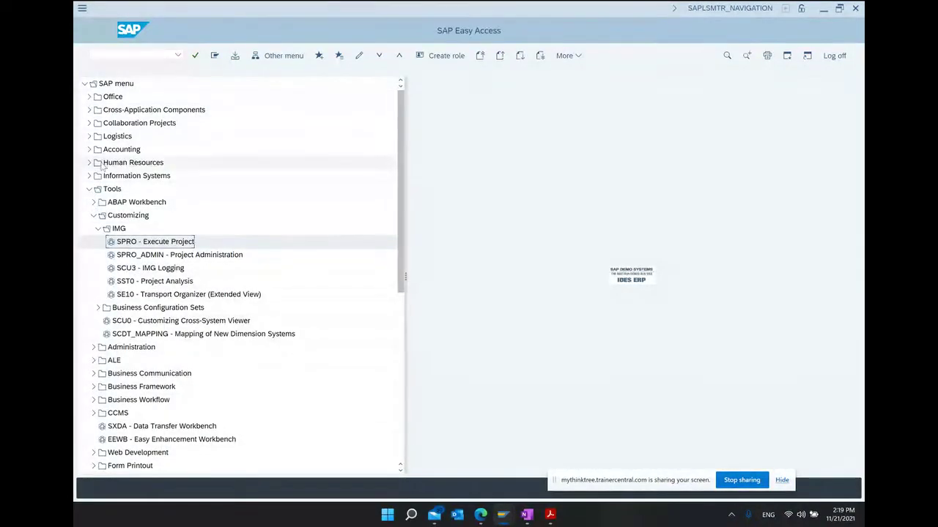
- Collapse Tools and start VA01 - Create from Logistics > Sales and Distribution > Sales > Order for a Z020 order
left_click(89, 189)
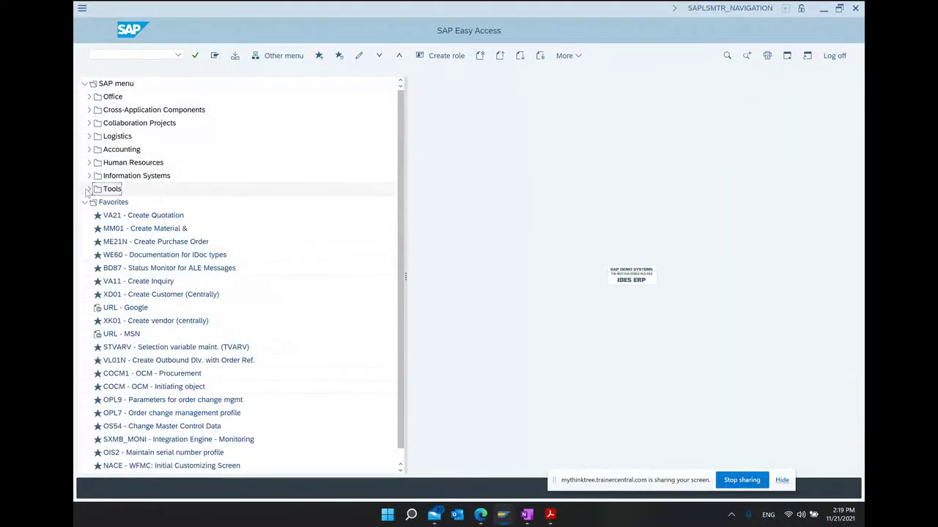
left_click(117, 139)
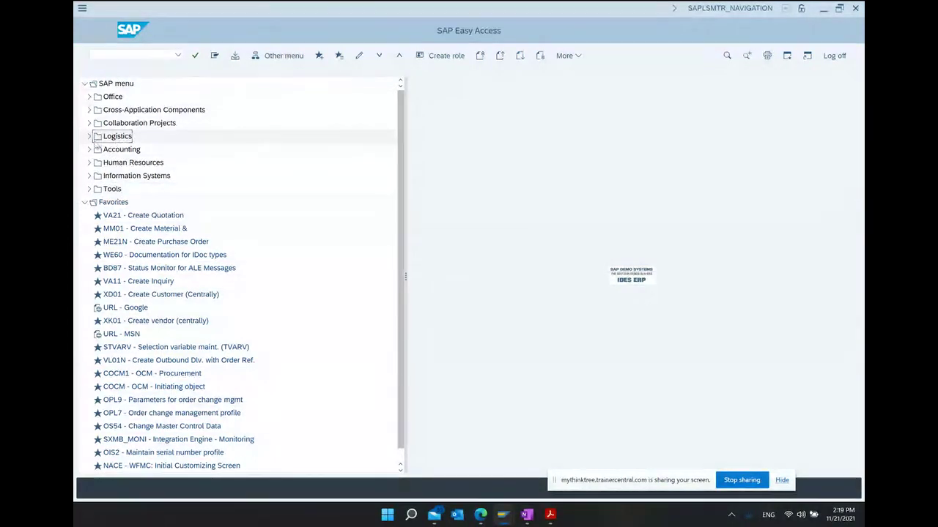
left_click(89, 137)
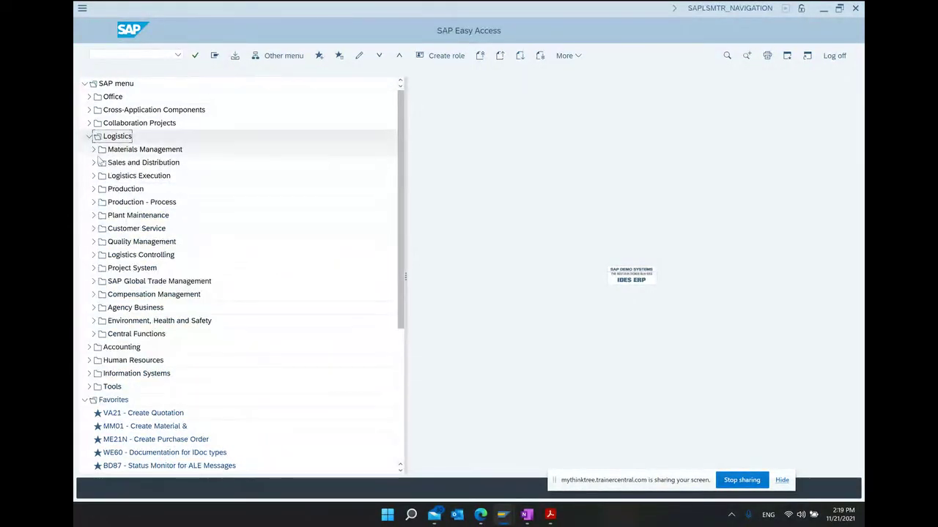
left_click(93, 163)
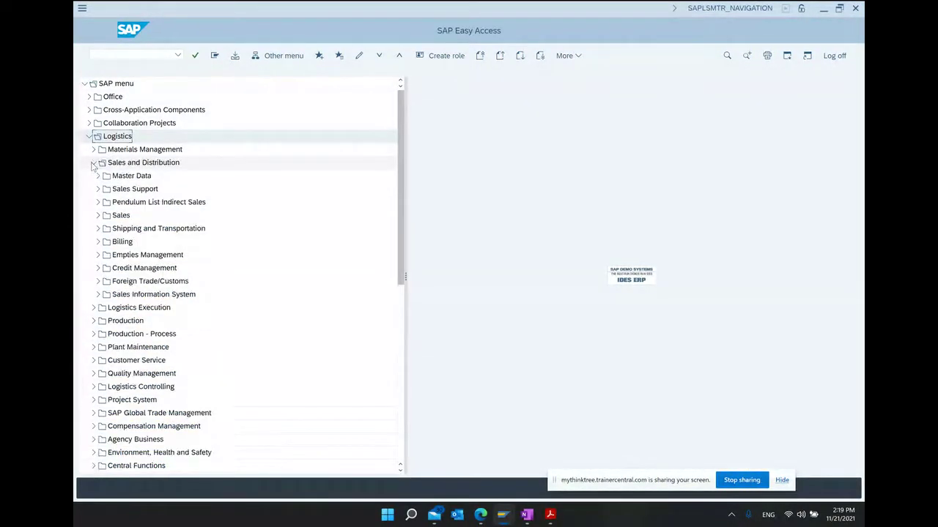
left_click(97, 215)
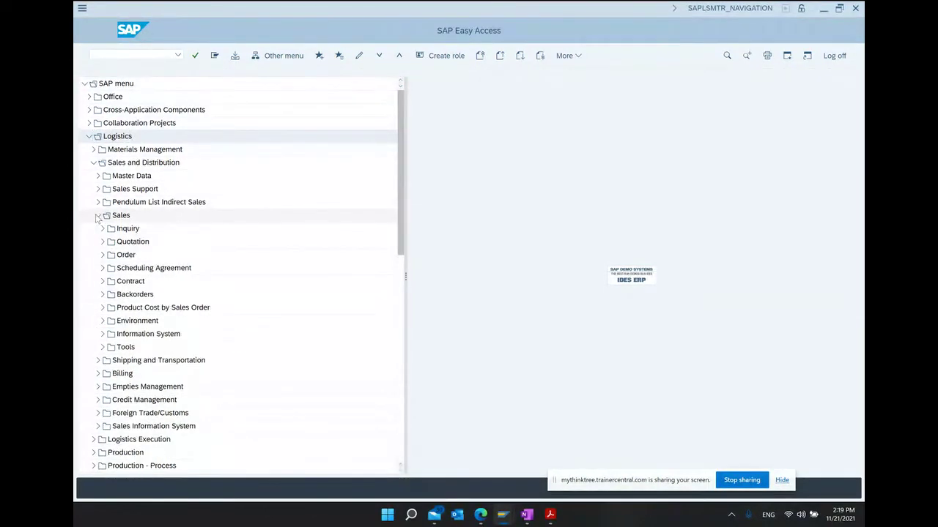
left_click(102, 255)
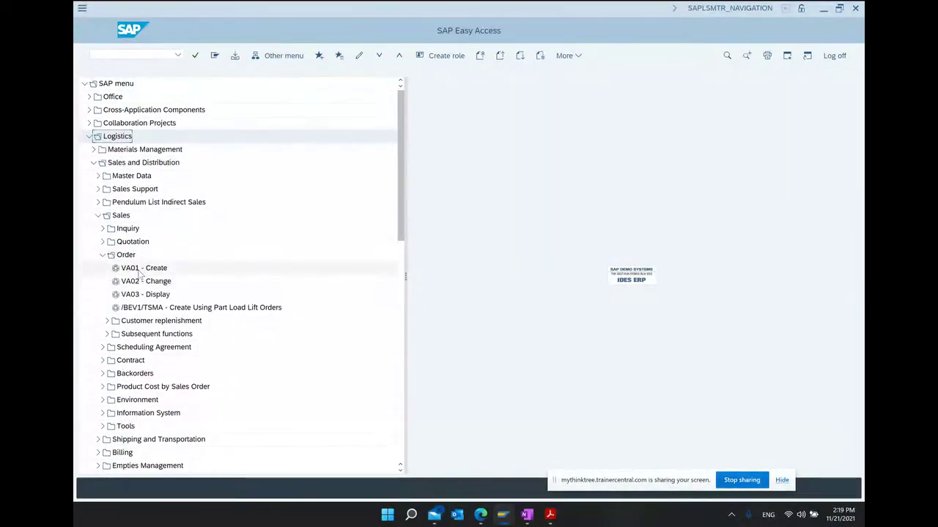
double_click(140, 271)
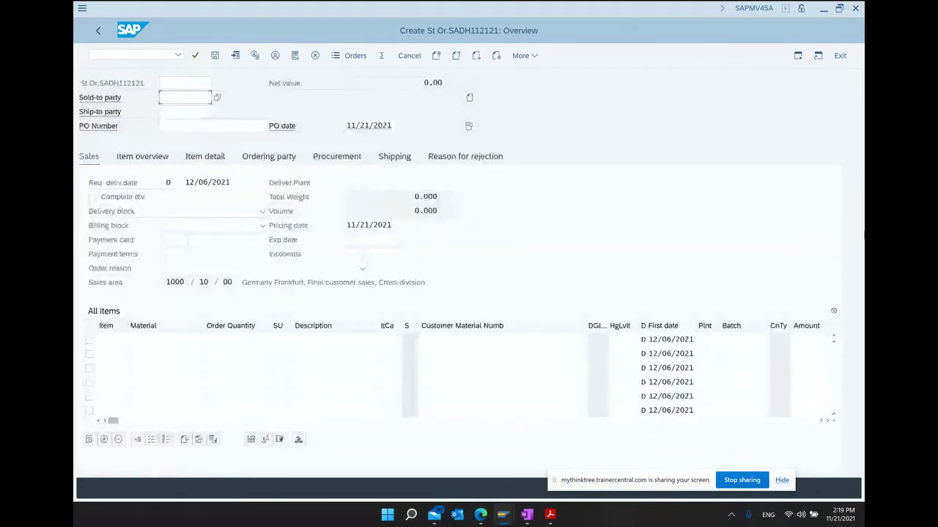
- Enter home depot as sold-to party, accept its preselected ship-to partner, and fill in the PO number
type("1")
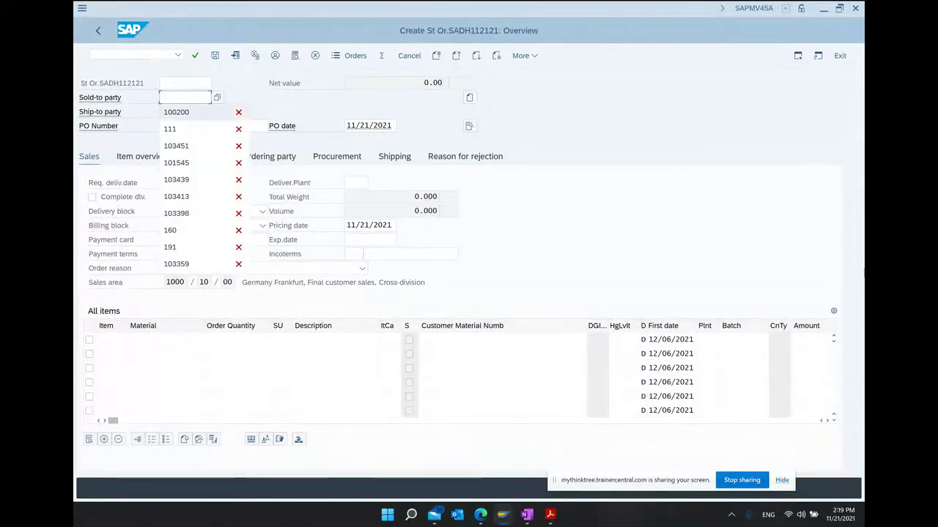
key("Down")
key("Return")
key("Return")
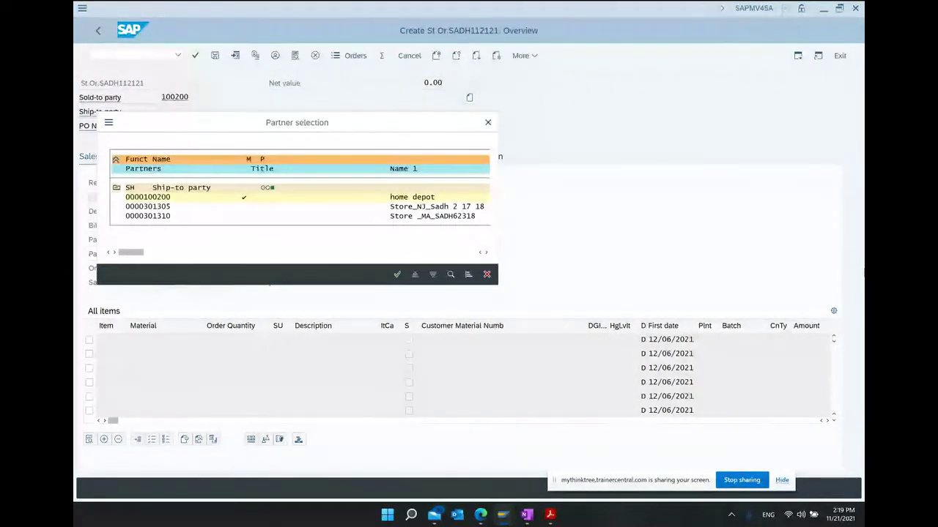
key("Return")
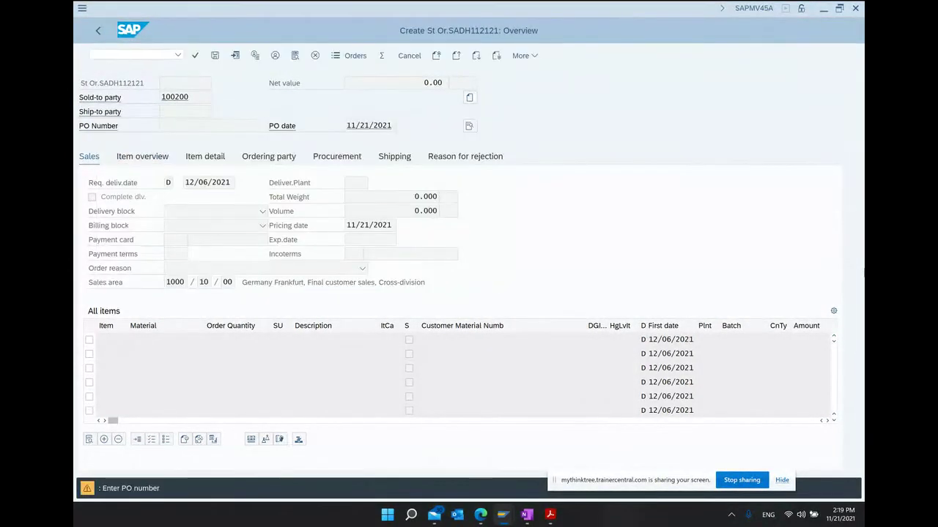
type("11")
key("Return")
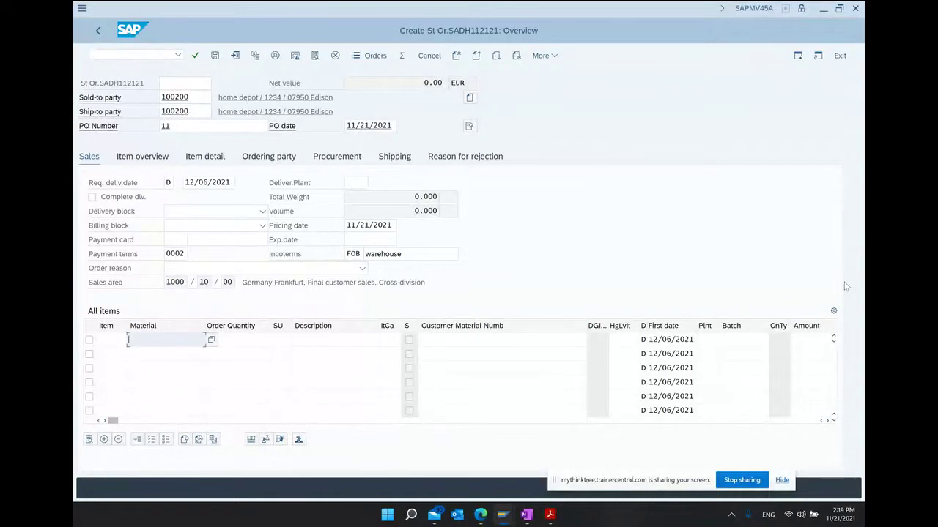
- Add material 13140 with an order quantity of 10 as the first item and save the sales order
key("BackSpace")
key("Down")
key("Return")
key("Tab")
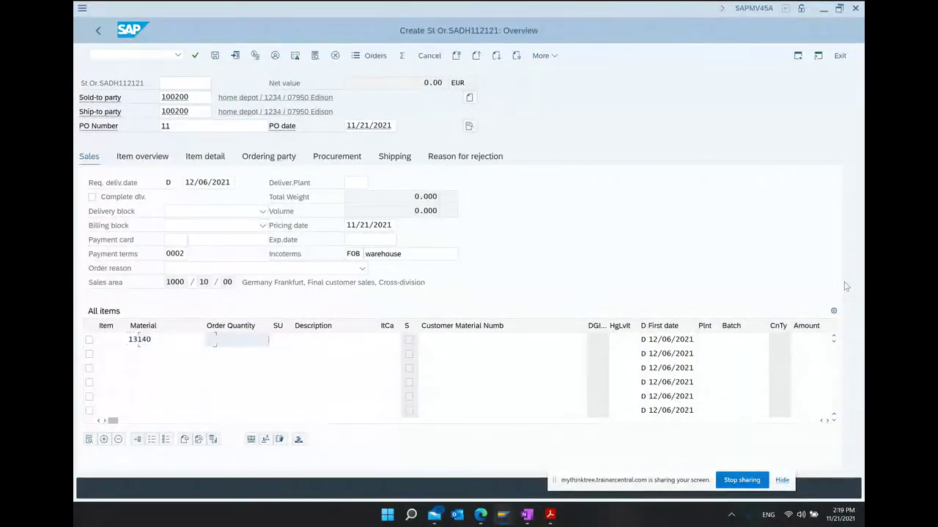
type("10")
key("Return")
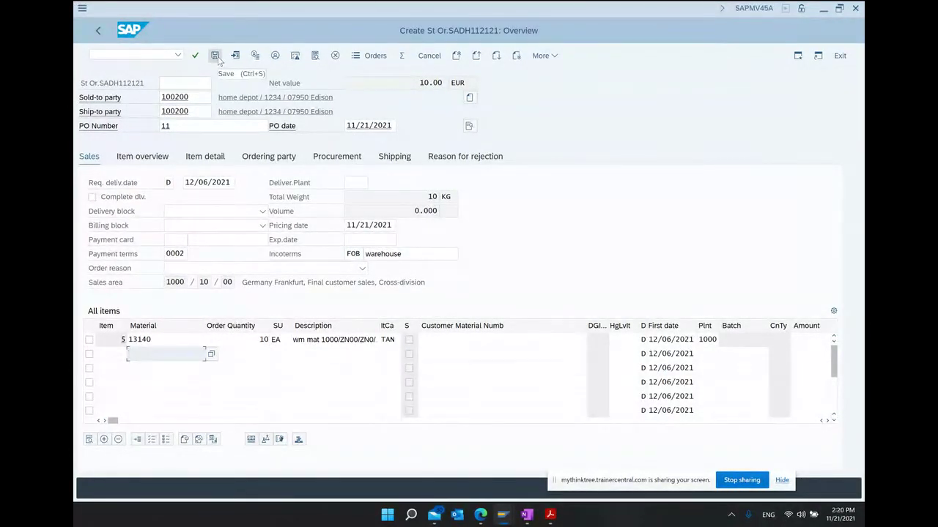
left_click(216, 58)
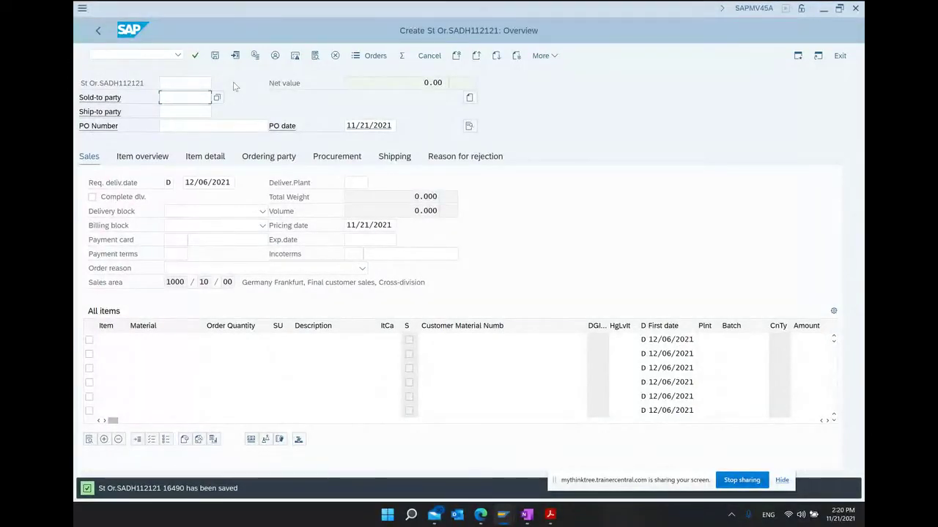
- Open the display screen for the saved sales order and copy its order number
left_click(540, 55)
mouse_move(569, 72)
left_click(685, 107)
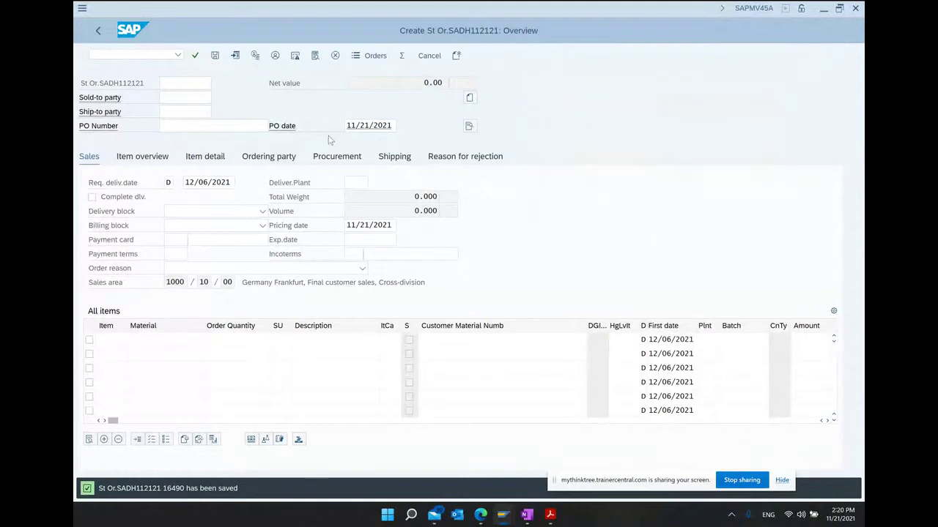
double_click(223, 111)
key("ctrl+c")
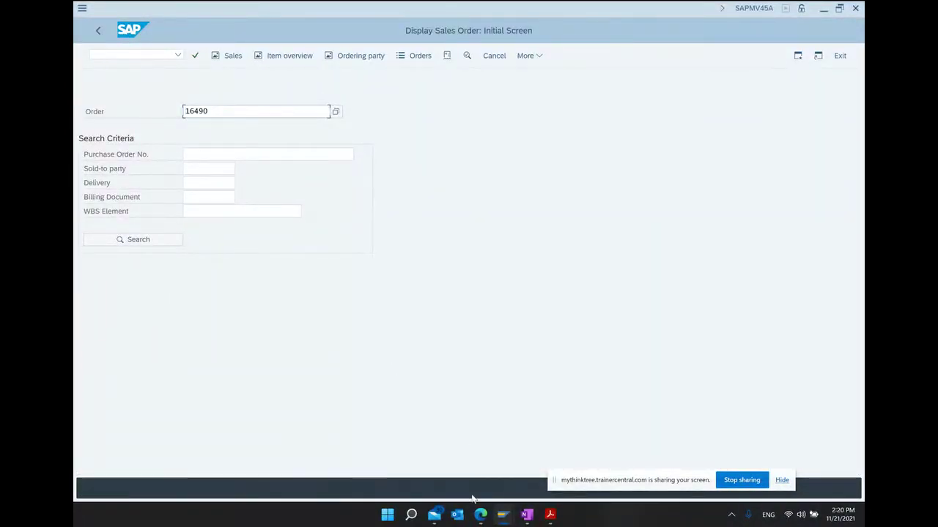
- Switch to OneNote and append "...." plus the copied order number to the "Create Sales order" sub-bullet
left_click(527, 515)
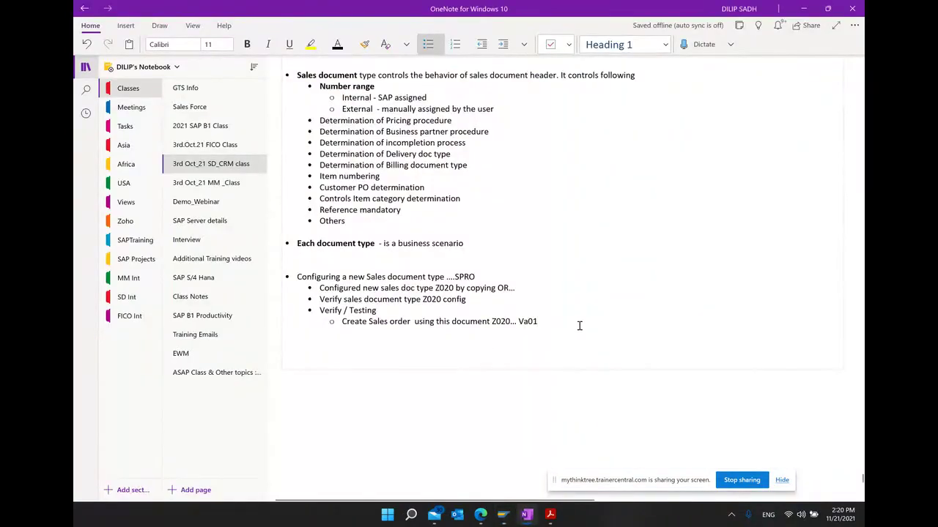
type("....")
key("ctrl+v")
- Bold the heading "Configuring a new Sales document type ....SPRO" and place the cursor below the notes
left_click_drag(476, 277, 286, 276)
left_click(322, 262)
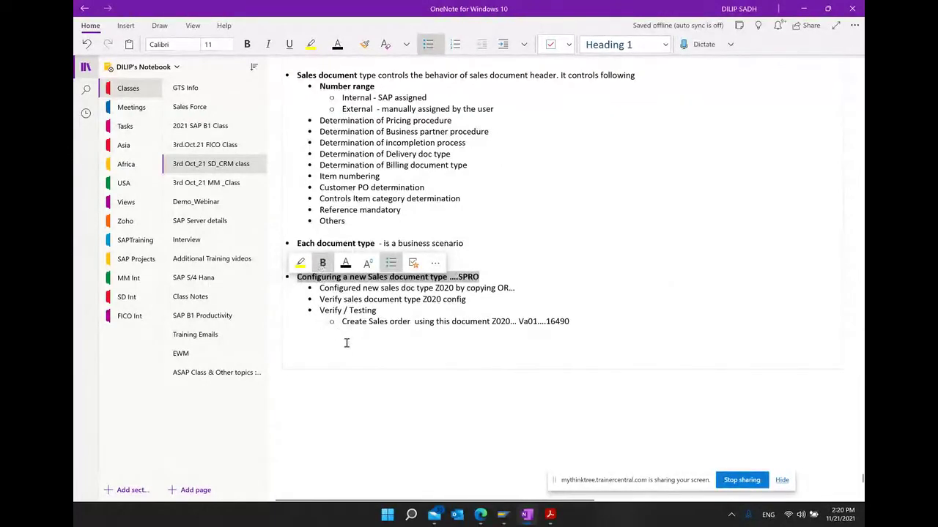
left_click(346, 342)
- Switch to SCM605_Sales.pdf in Acrobat Reader and examine the "Assign Sales Document Types to Sales Areas" section with its Figure 31
mouse_move(437, 517)
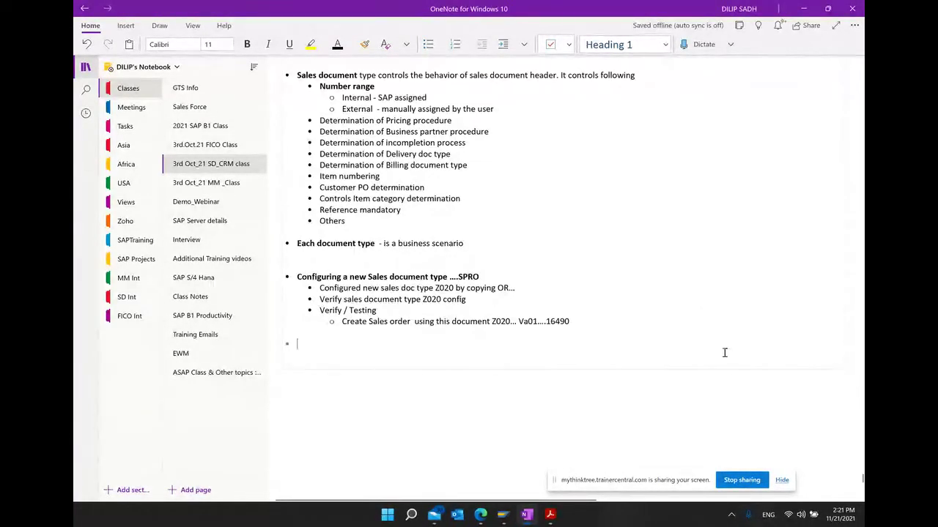
left_click(551, 515)
scroll(533, 339, "down", 1)
scroll(533, 339, "down", 10)
scroll(533, 340, "down", 9)
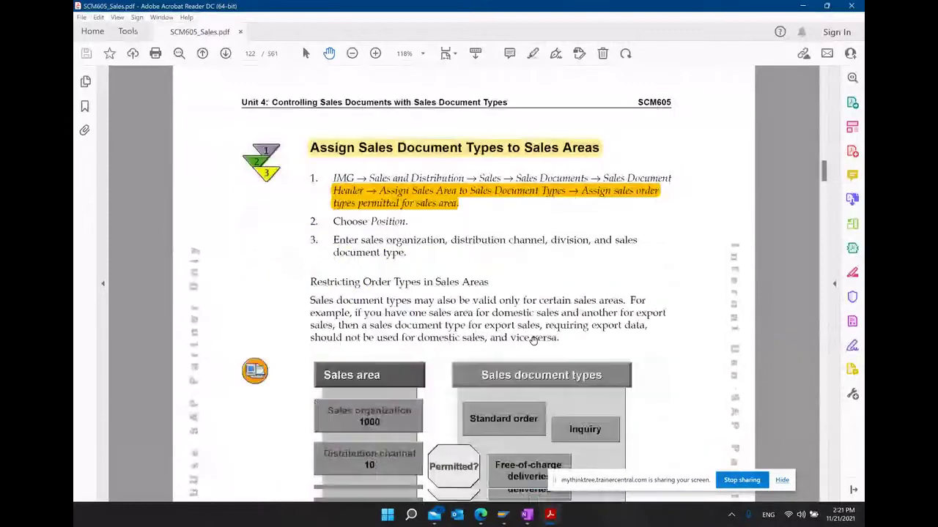
left_click(478, 150)
left_click(421, 199)
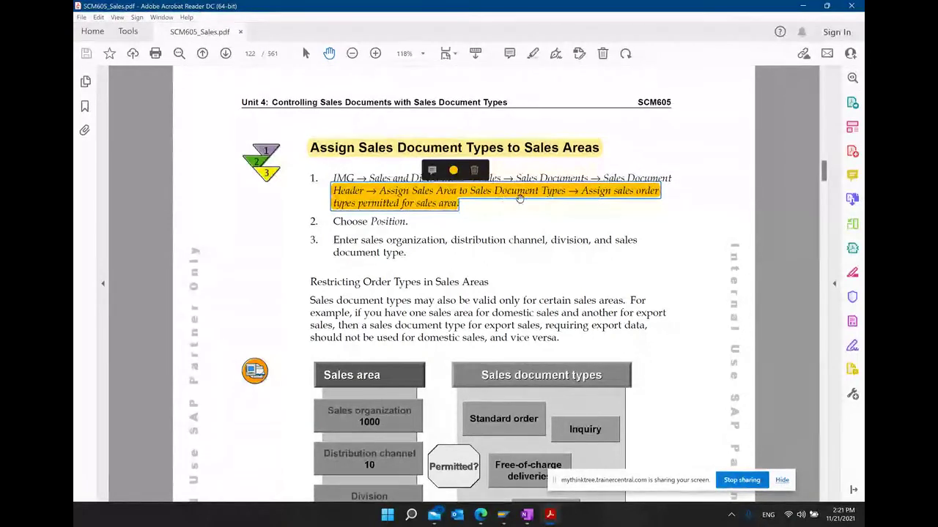
scroll(597, 273, "down", 1)
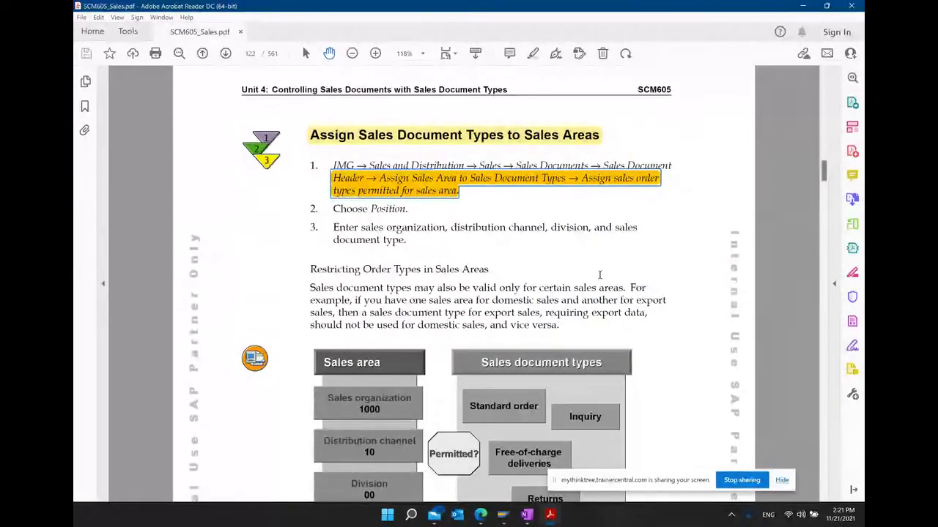
scroll(600, 275, "down", 3)
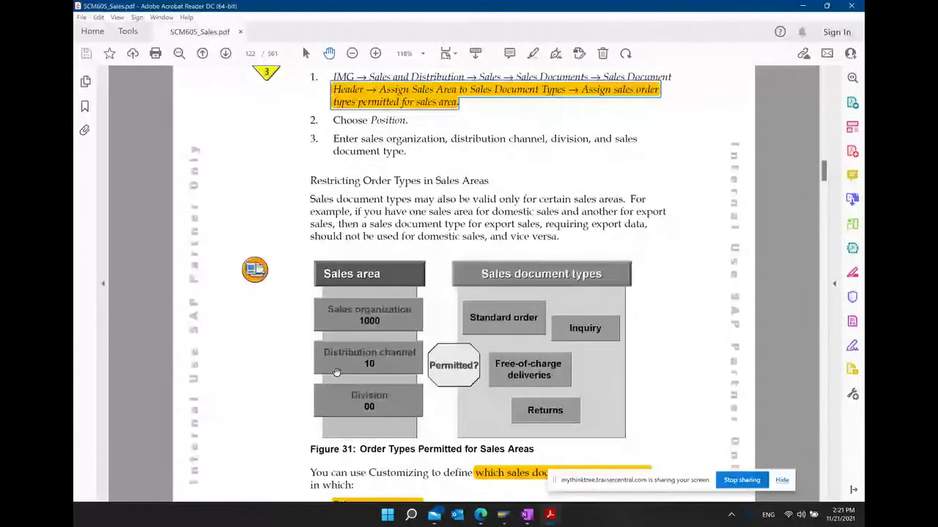
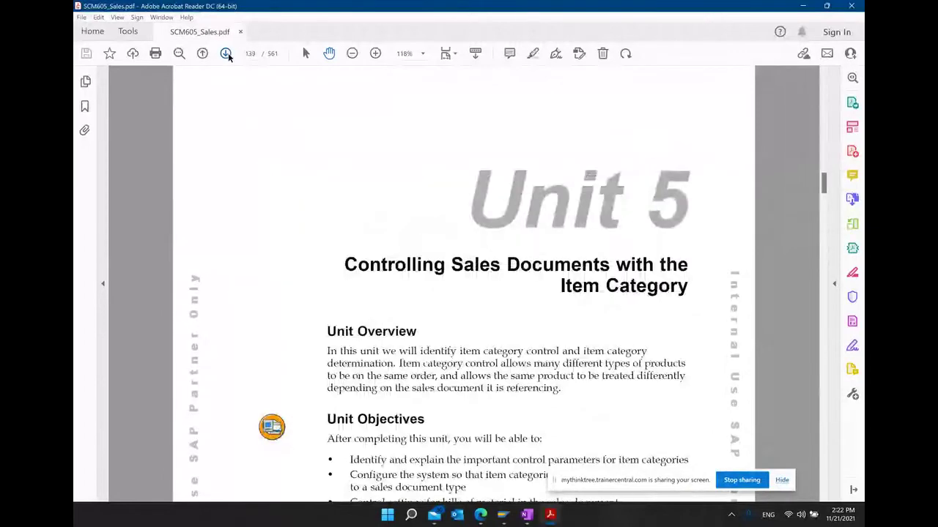
- Return to OneNote and add an unbulleted line "10 mnts break.." below the testing notes
left_click(803, 6)
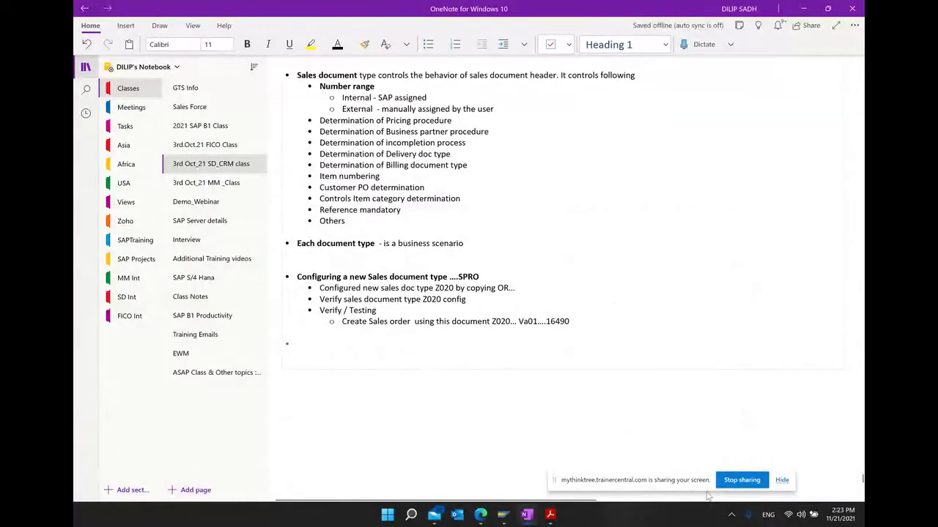
key("BackSpace")
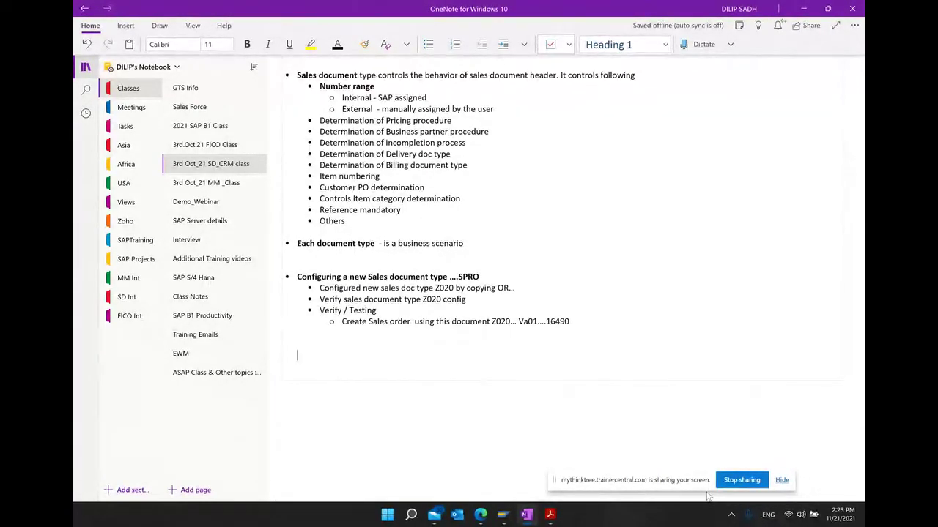
type("10")
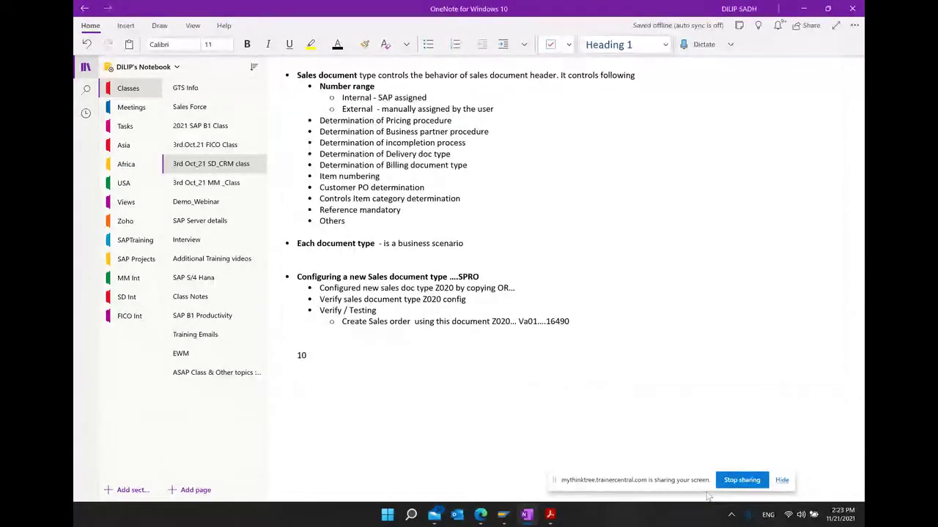
type(" mnts")
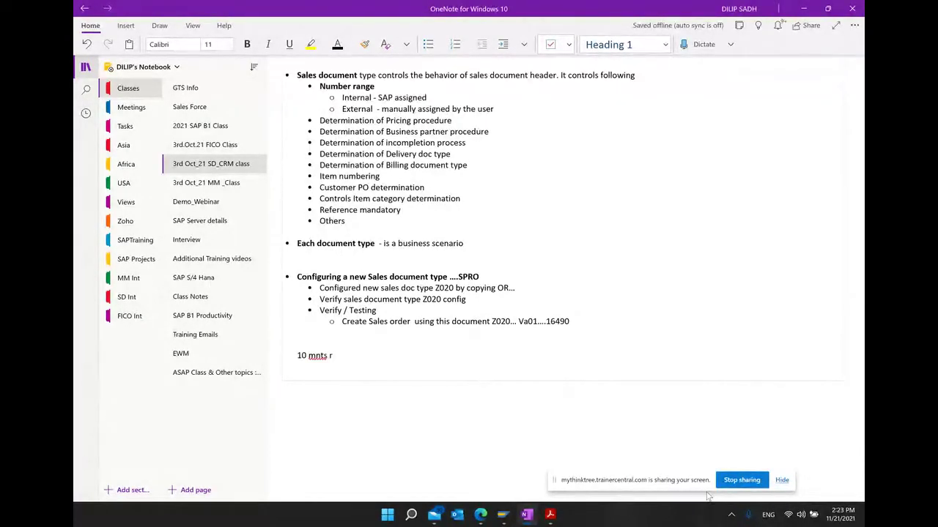
type(" break..")
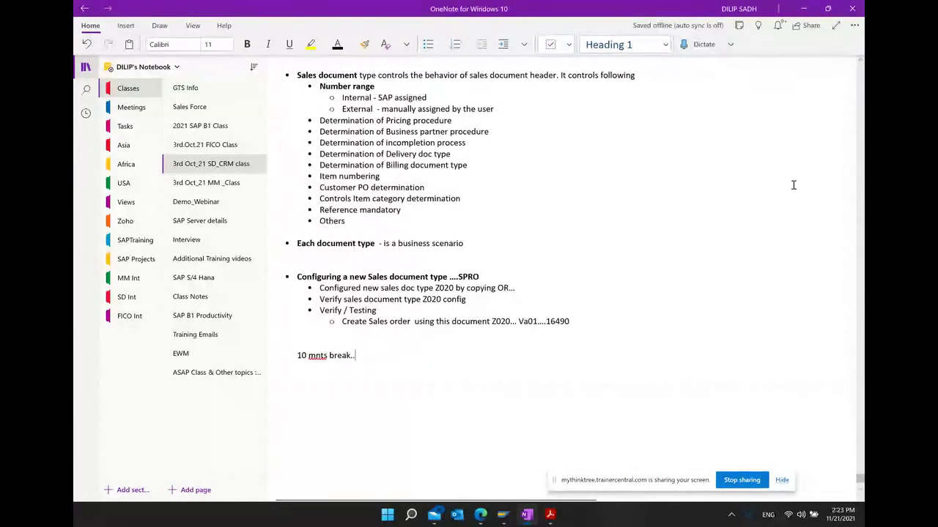
- Switch to the TrainerCentral session in the browser and read through the unanswered attendee questions
left_click(804, 8)
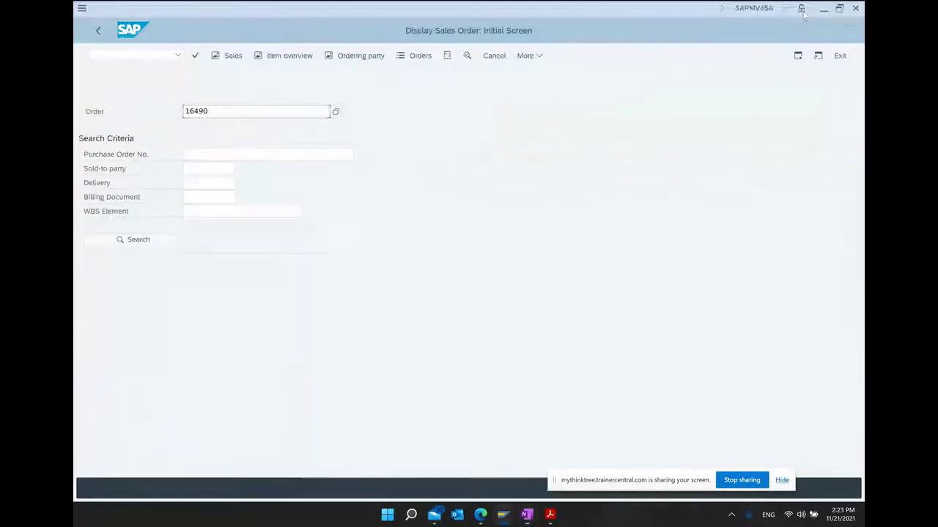
left_click(823, 9)
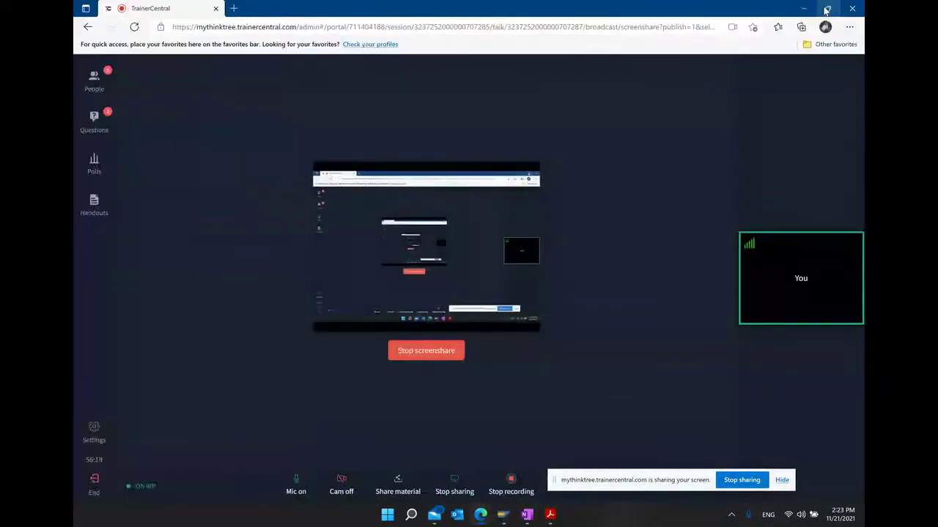
left_click(107, 134)
scroll(190, 292, "down", 5)
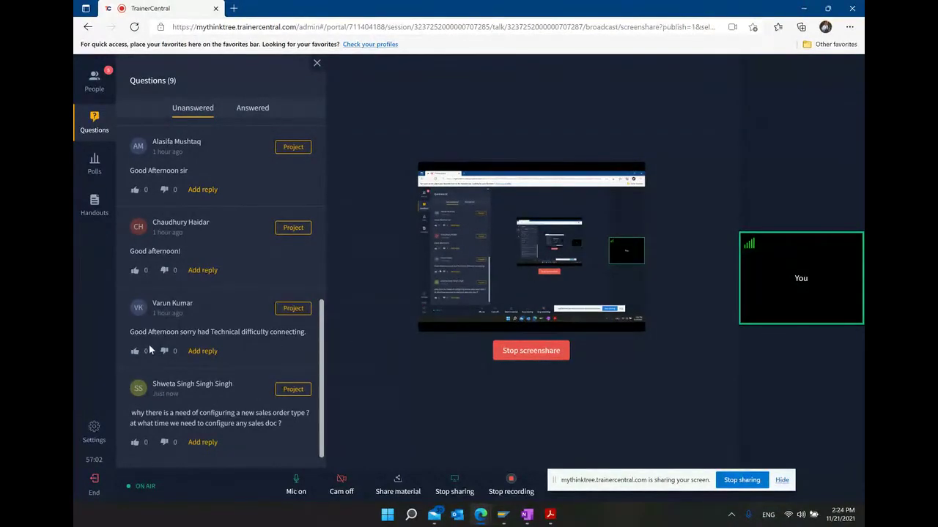
left_click(317, 64)
- Review the session's full attendee list in TrainerCentral and close it
left_click(110, 83)
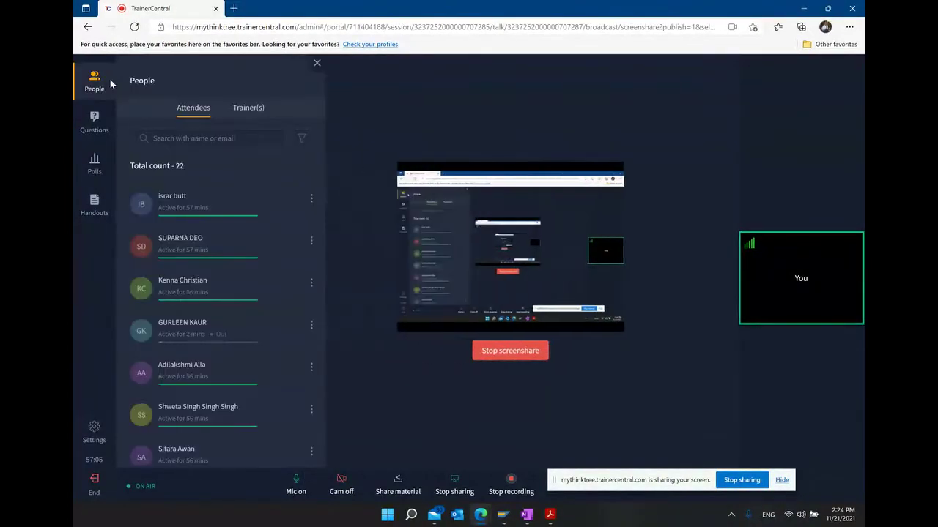
scroll(247, 265, "down", 3)
scroll(248, 265, "down", 10)
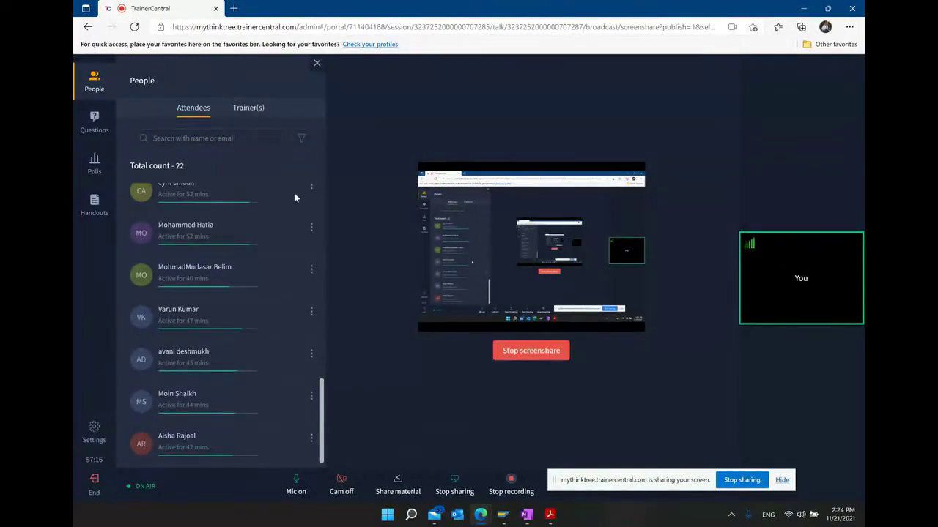
left_click(317, 63)
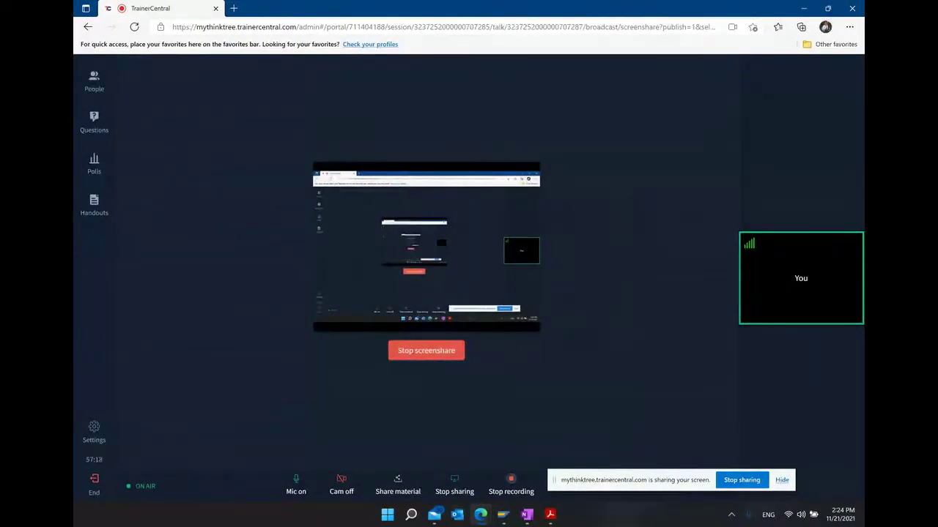
- Switch to OneNote, add the closing line "Thanks you." below "10 mnts break..", and return to the TrainerCentral session
left_click(526, 514)
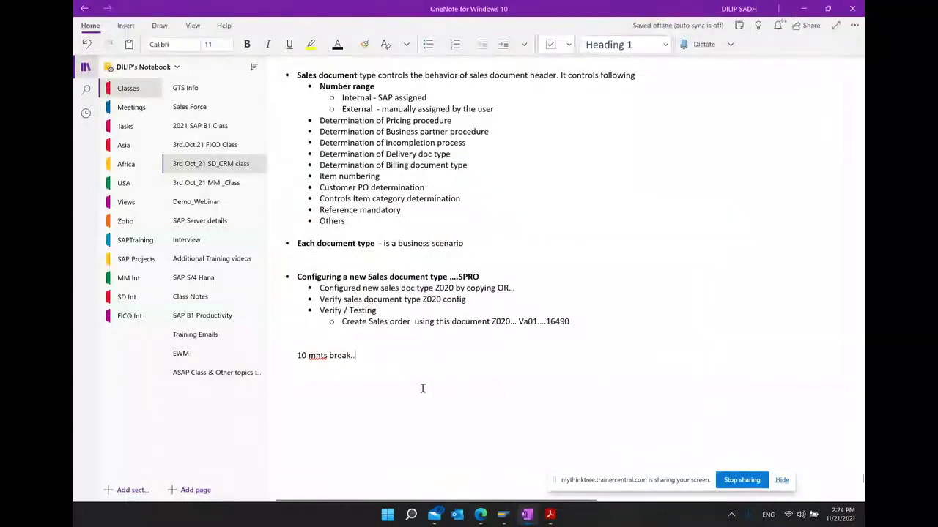
left_click_drag(372, 355, 294, 356)
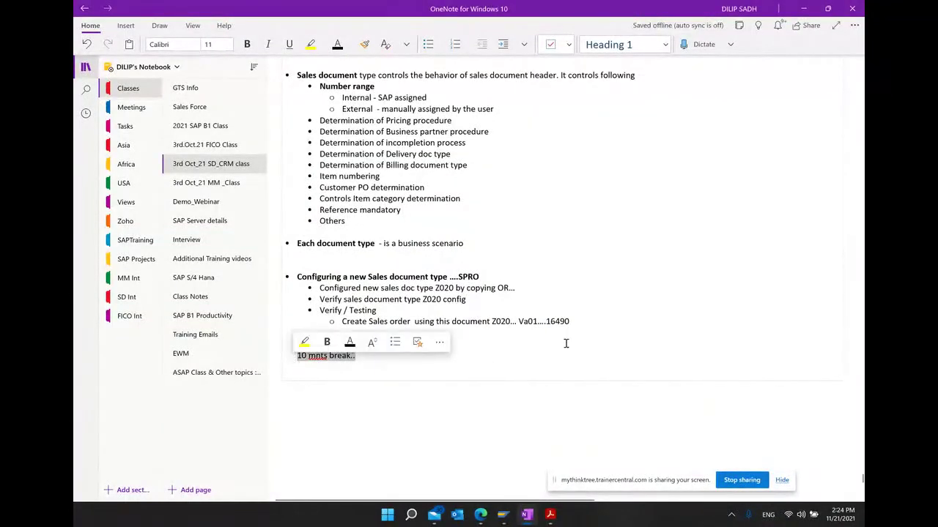
left_click(597, 349)
scroll(628, 348, "down", 3)
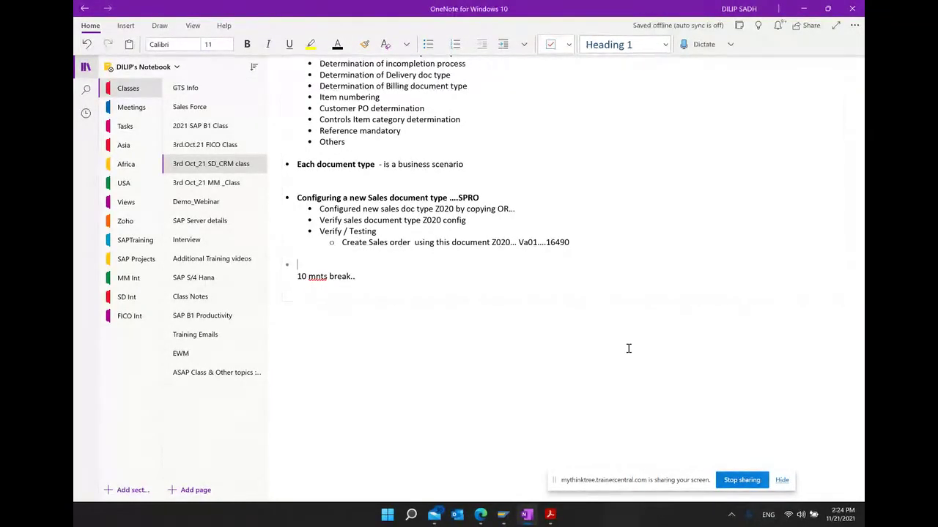
left_click(386, 279)
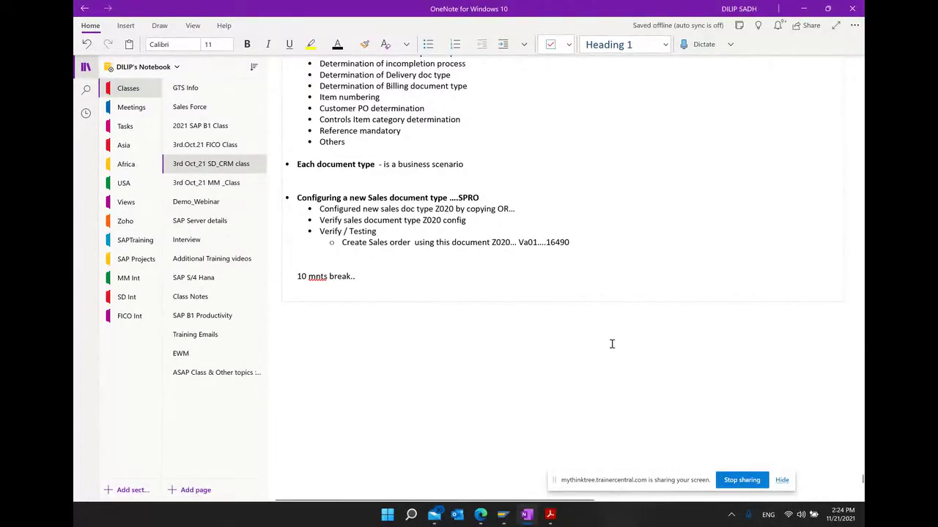
key("Return")
type("Thanks yp")
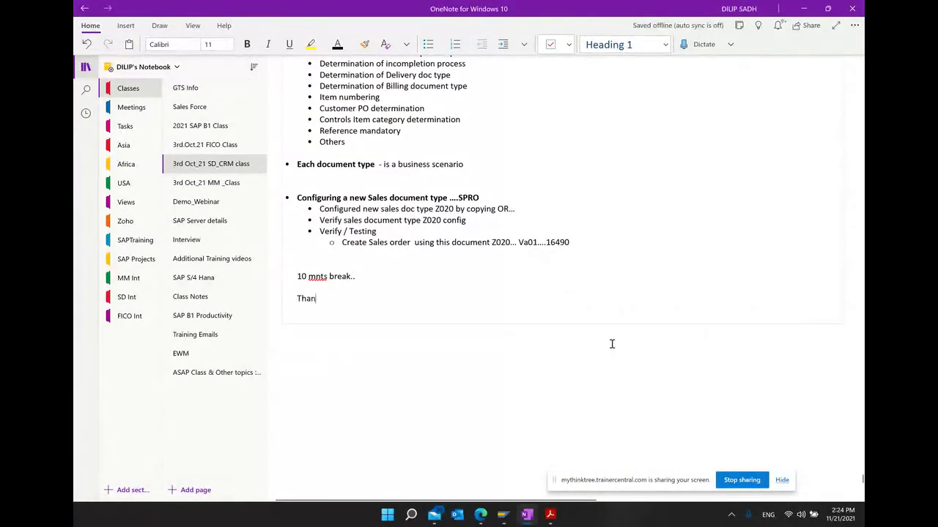
key("BackSpace")
key("BackSpace")
type("ou")
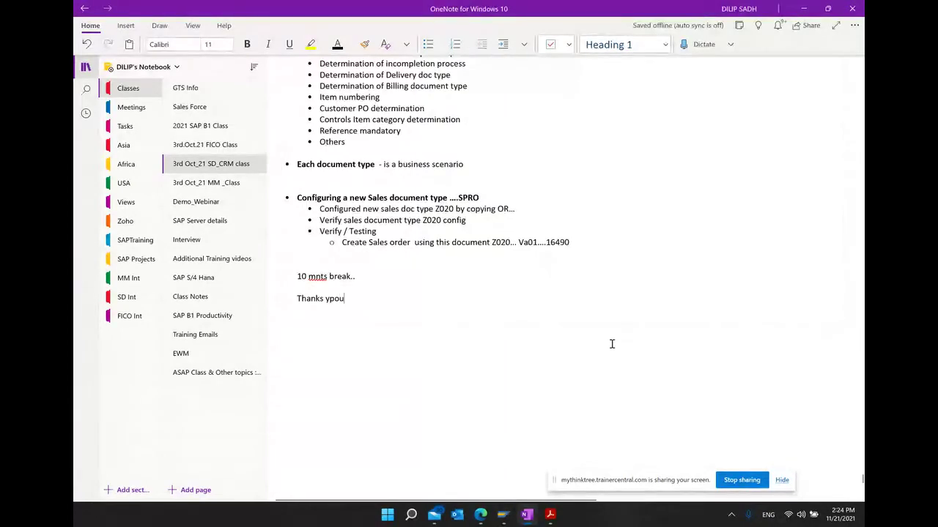
key("BackSpace")
key("BackSpace")
key("BackSpace")
key("BackSpace")
key("BackSpace")
type("you.")
left_click(803, 9)
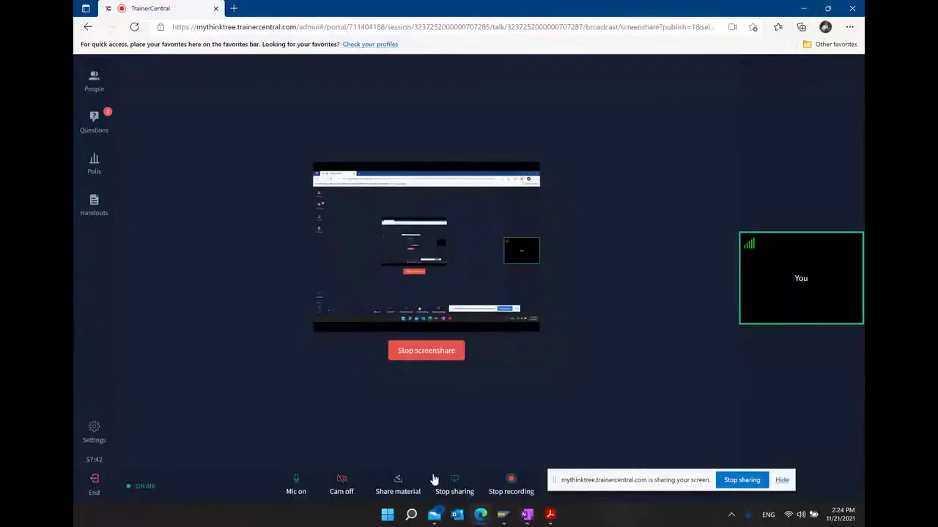
- Mute the microphone in the TrainerCentral session and switch to the class notes in OneNote
left_click(298, 483)
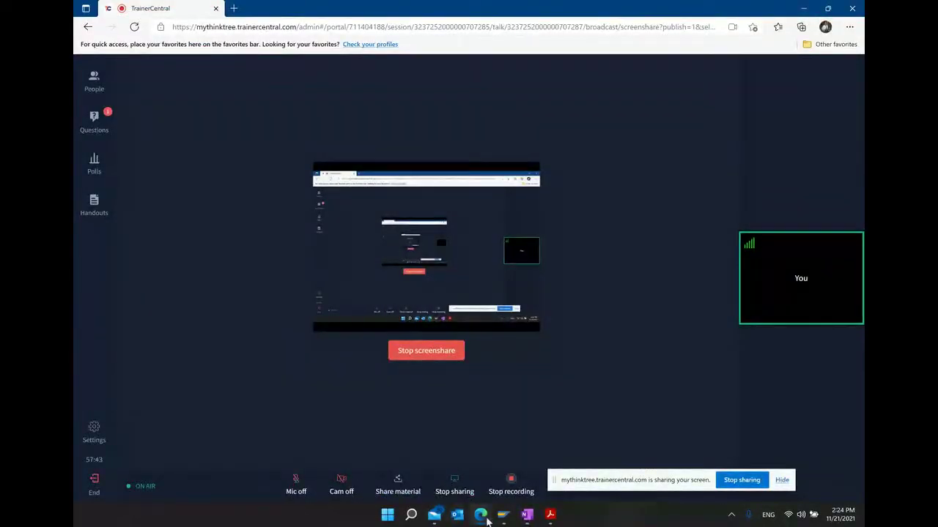
left_click(527, 515)
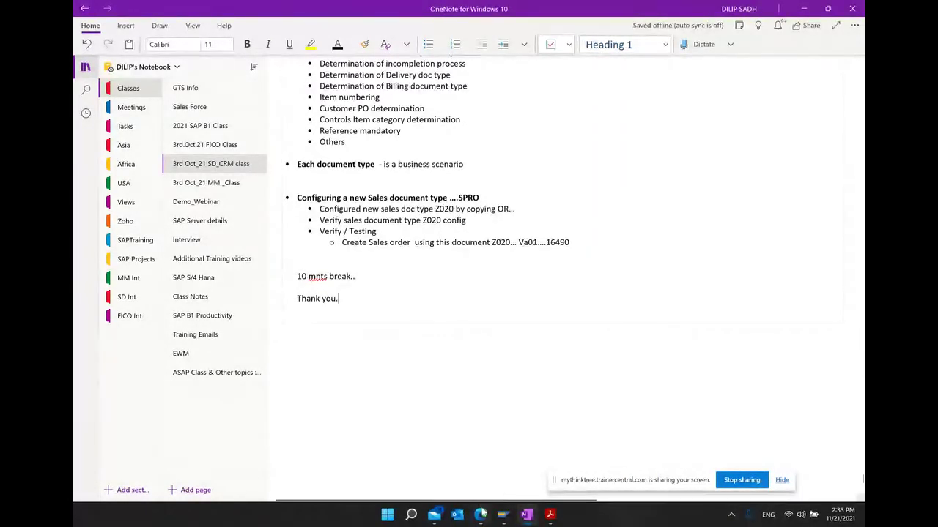
- Switch to the TrainerCentral session in the browser and read the latest unanswered attendee questions
mouse_move(480, 514)
left_click(465, 449)
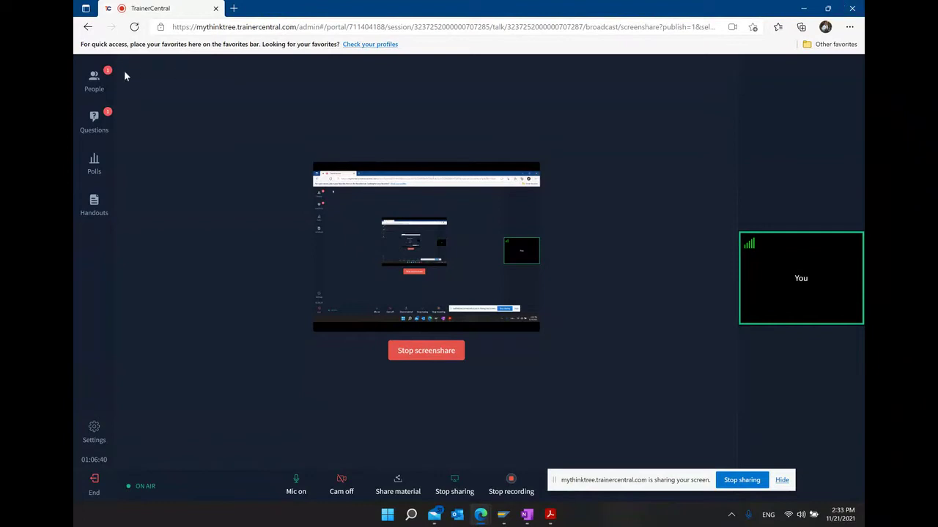
left_click(94, 121)
scroll(206, 271, "down", 3)
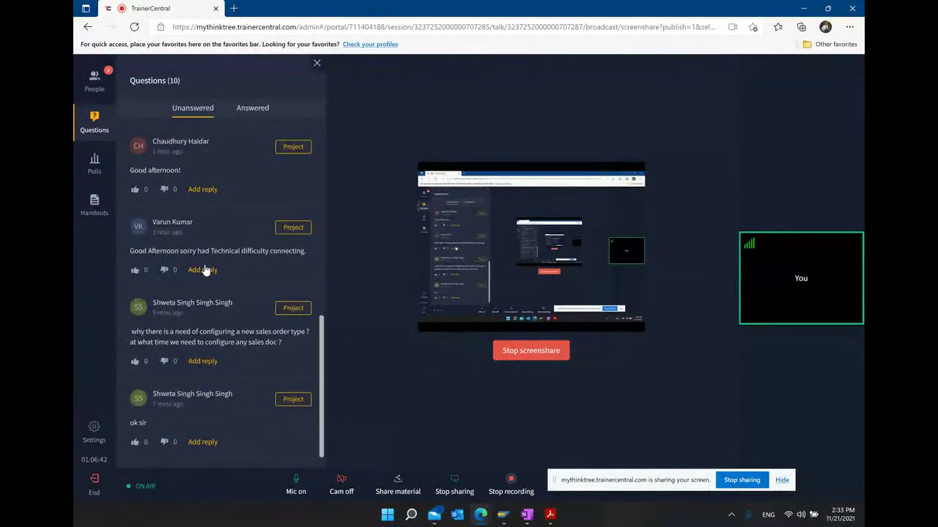
scroll(241, 373, "up", 2)
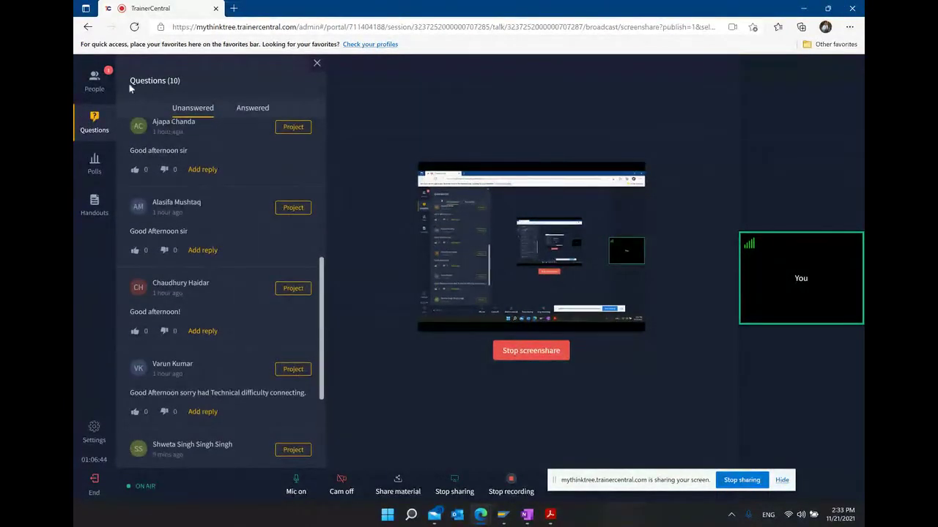
- Look through the session's attendee list down to its last entry and close it
left_click(94, 80)
scroll(255, 226, "down", 3)
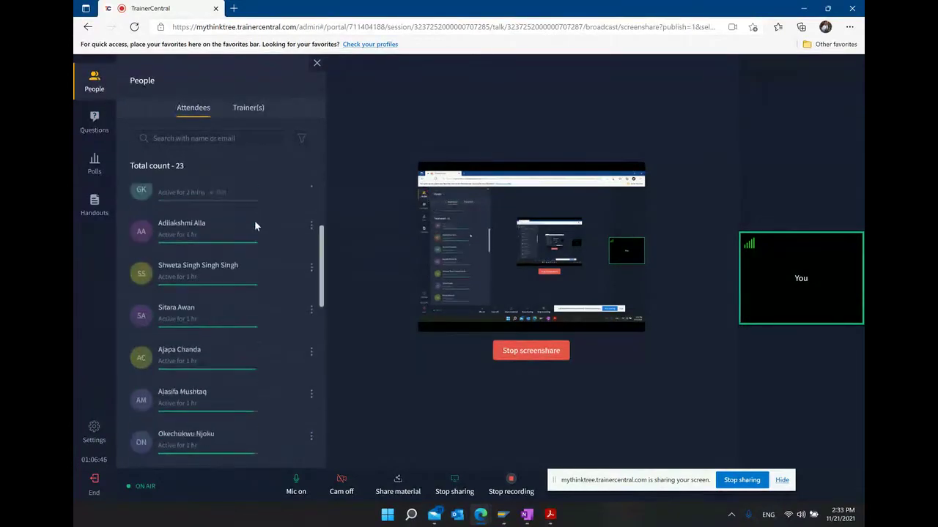
scroll(255, 226, "down", 8)
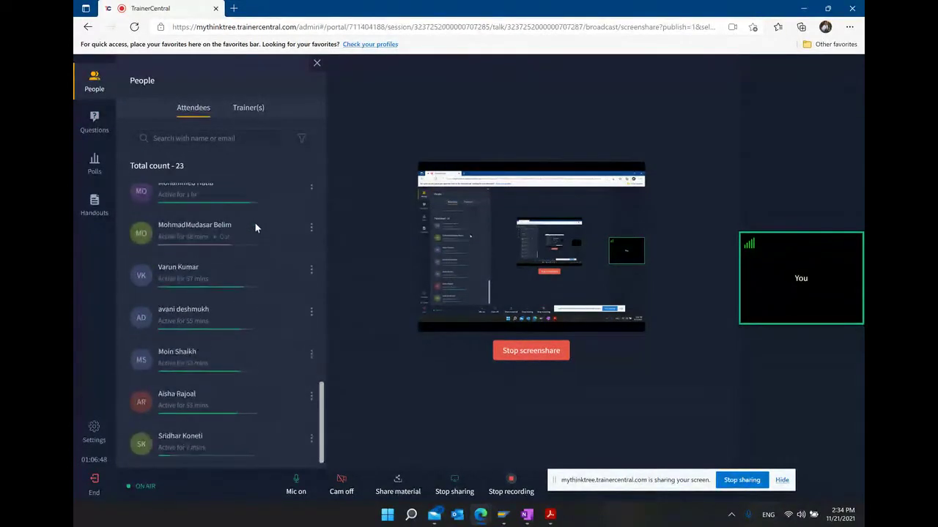
left_click(316, 64)
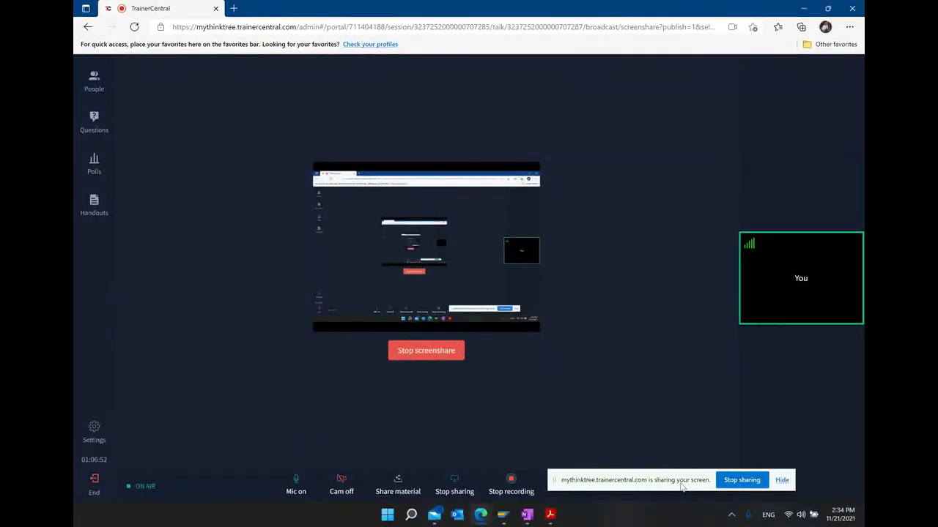
- Switch to SCM605_Sales.pdf in Acrobat Reader and reposition the screen-sharing notice so the Unit 5 page can be read
left_click_drag(681, 488, 694, 439)
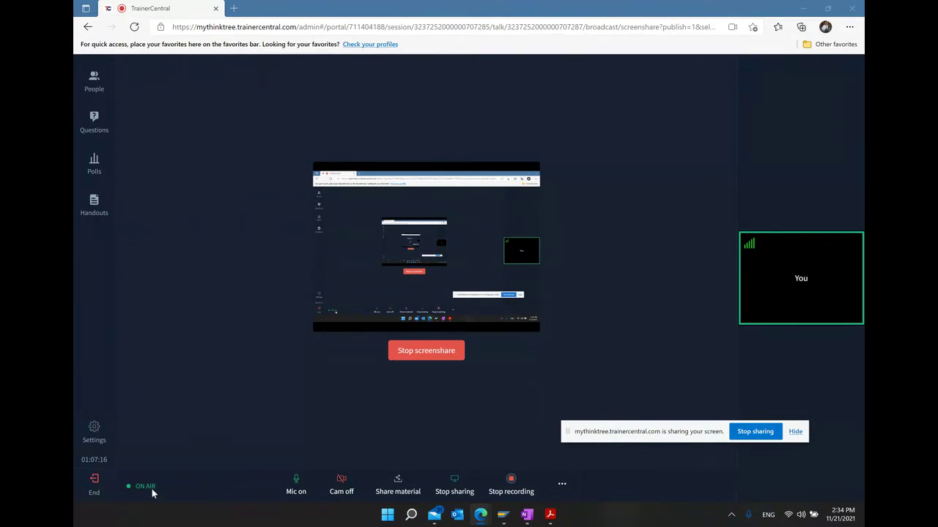
left_click(550, 515)
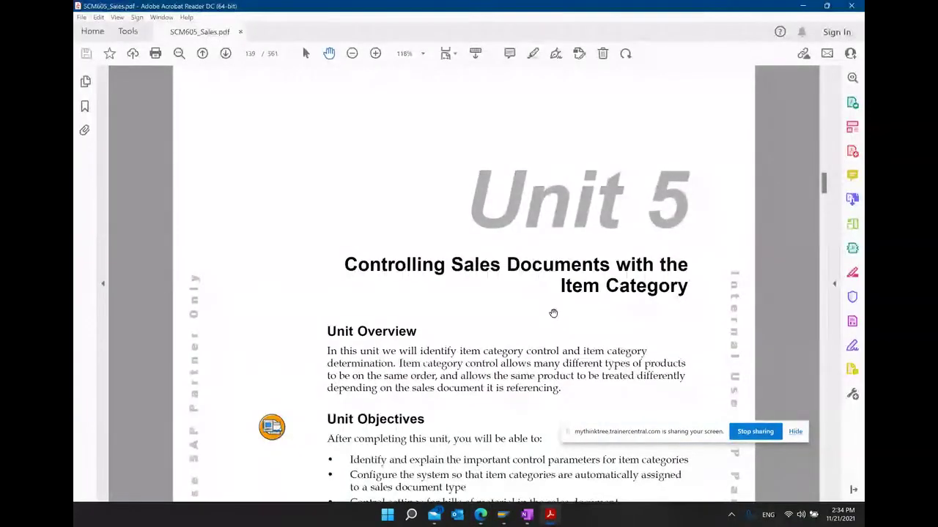
left_click_drag(678, 440, 687, 487)
left_click(537, 328)
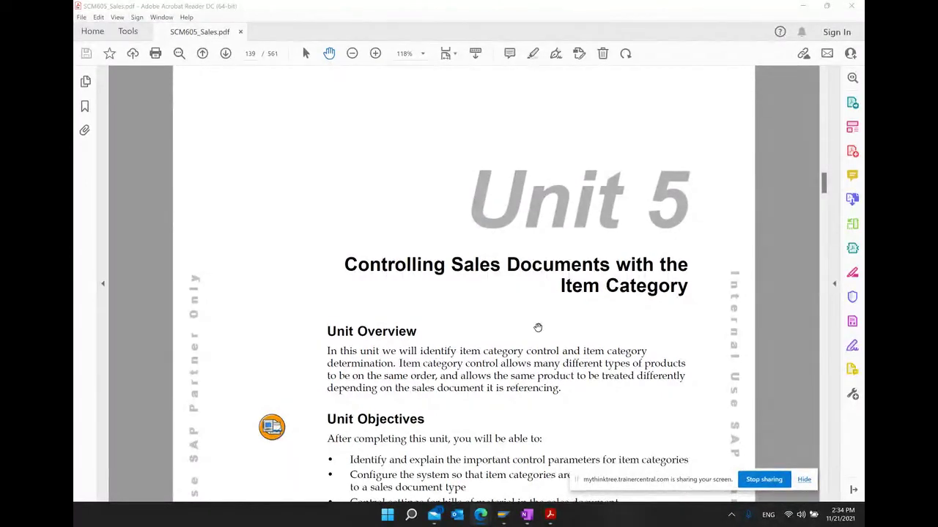
- Read the Unit 5 overview and objectives, and point out Item Category Functions and Item Category Assignment in the unit contents
scroll(538, 327, "down", 2)
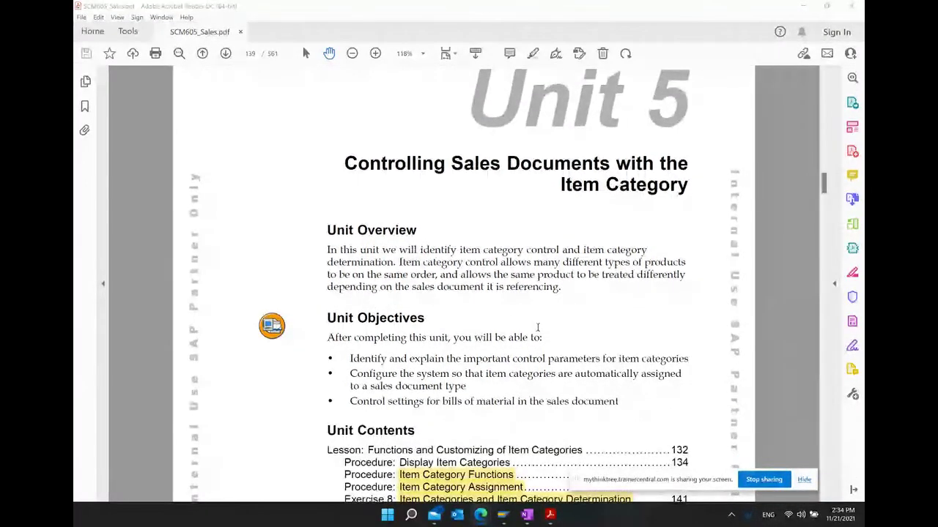
scroll(538, 328, "up", 1)
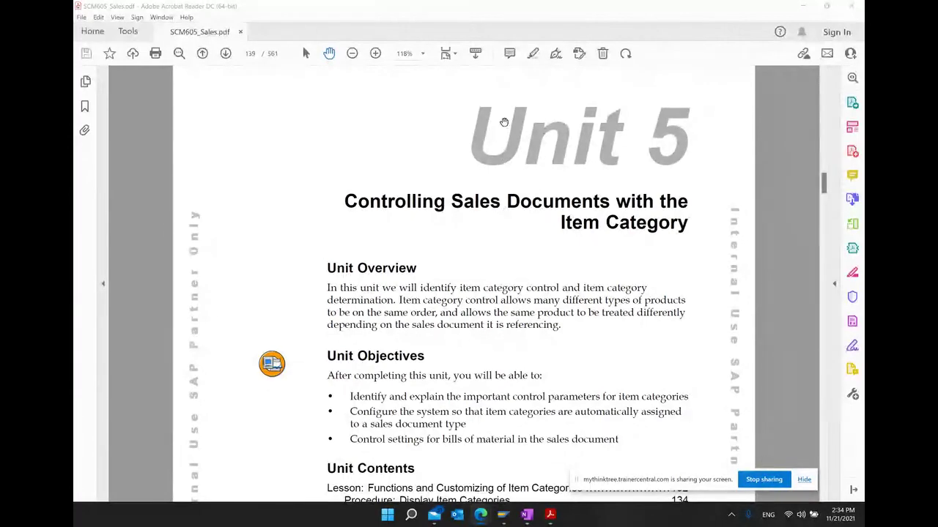
scroll(505, 255, "down", 2)
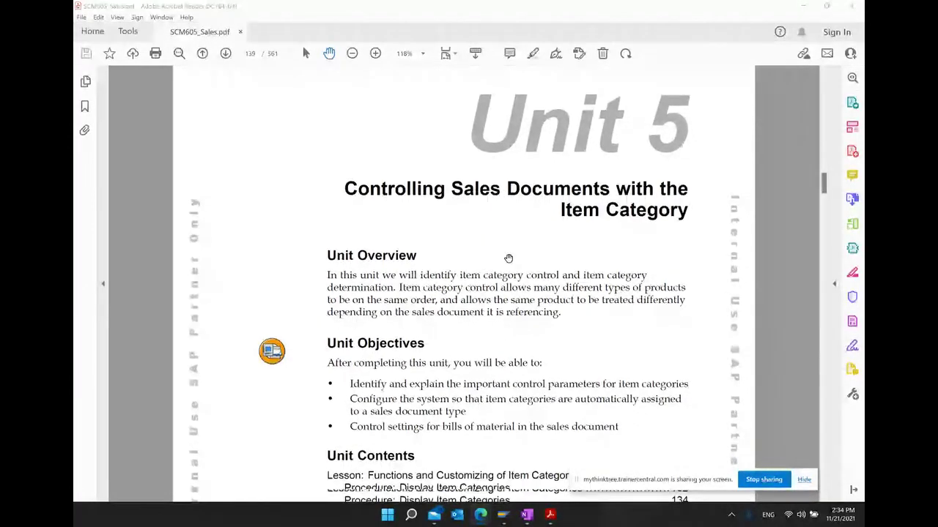
scroll(509, 257, "down", 4)
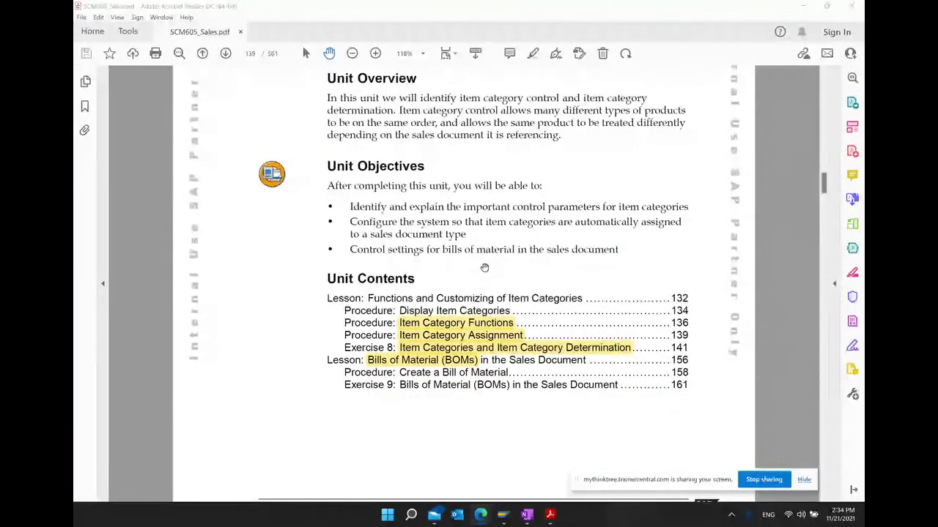
left_click(447, 335)
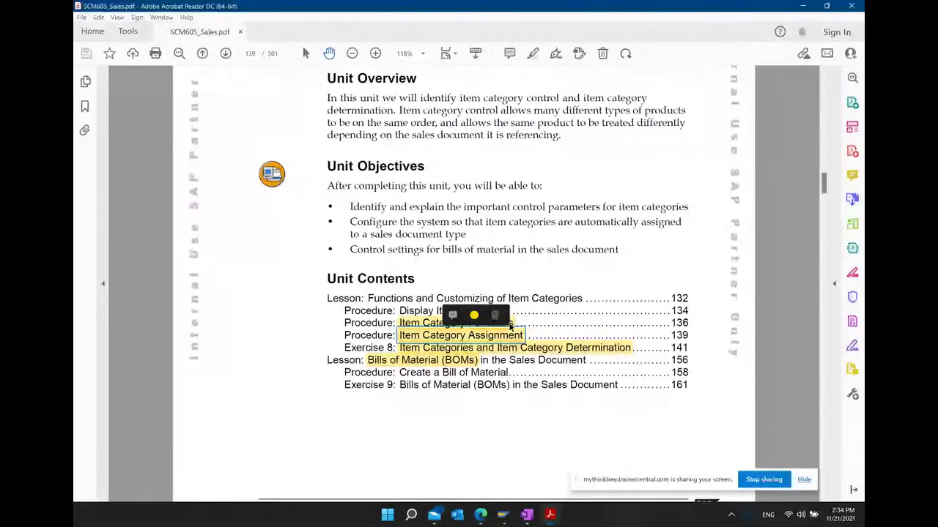
left_click(413, 323)
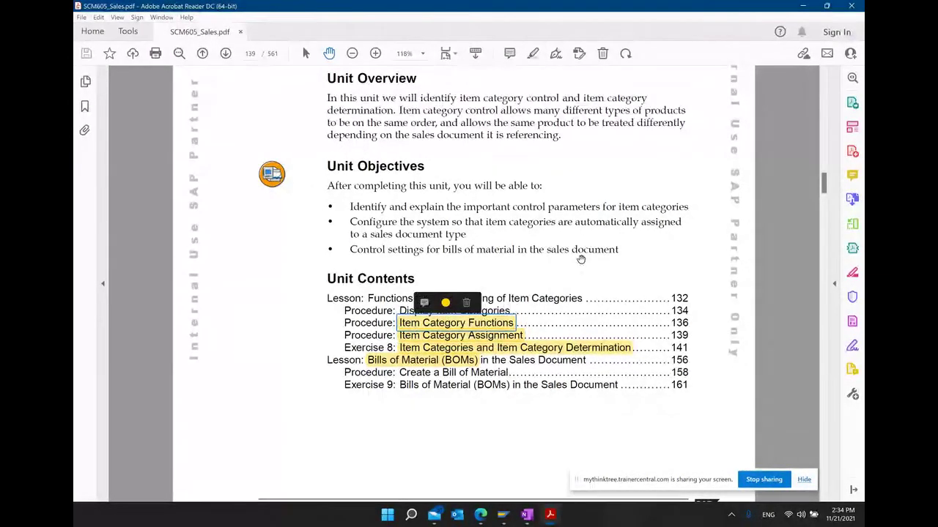
left_click(450, 336)
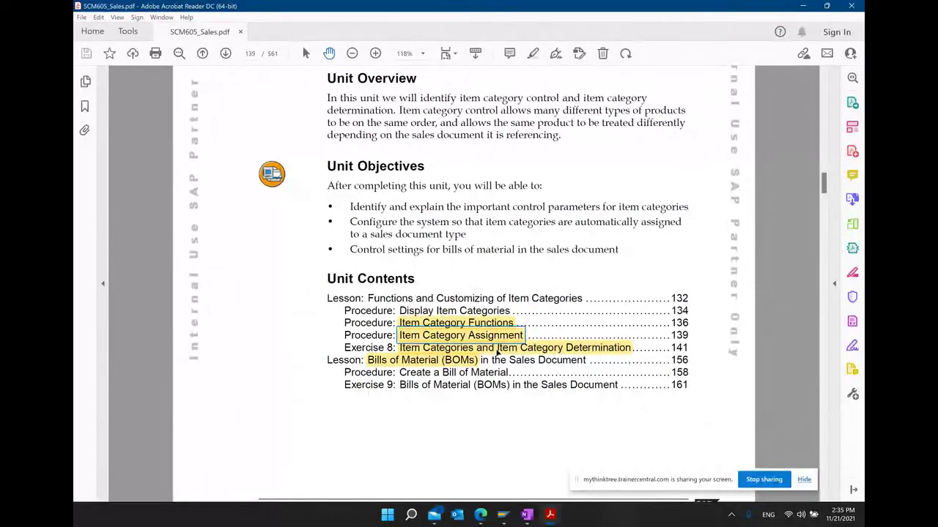
- Switch to SAP, display the test sales order, and widen the ItCa column to highlight the item category TAN
left_click(511, 510)
left_click(559, 455)
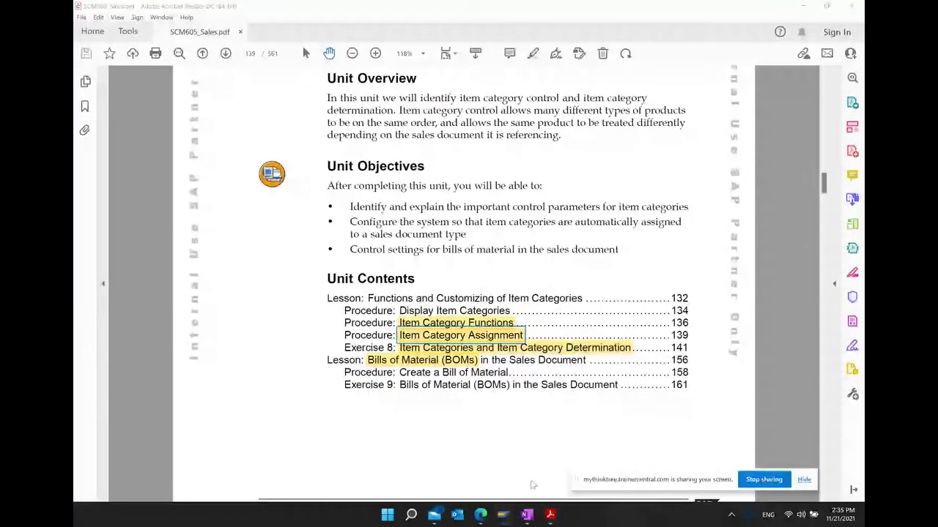
key("Return")
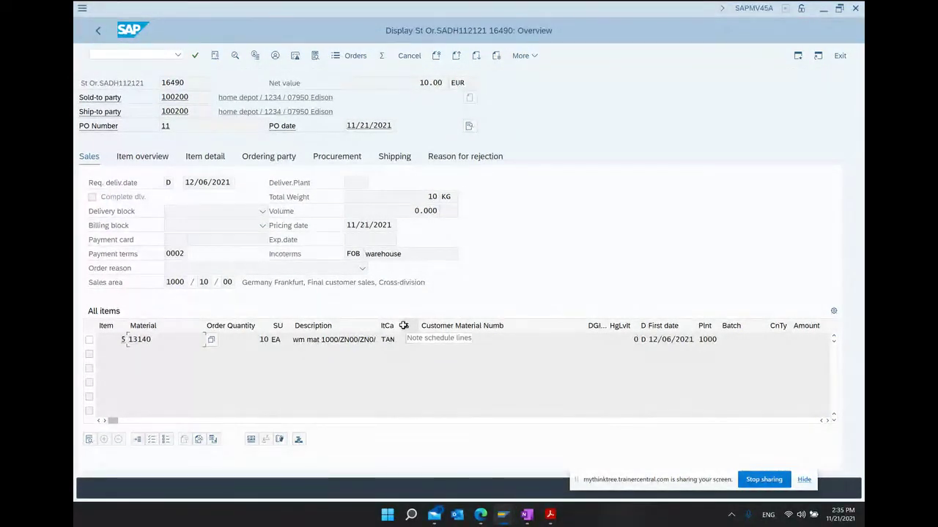
left_click_drag(421, 325, 435, 334)
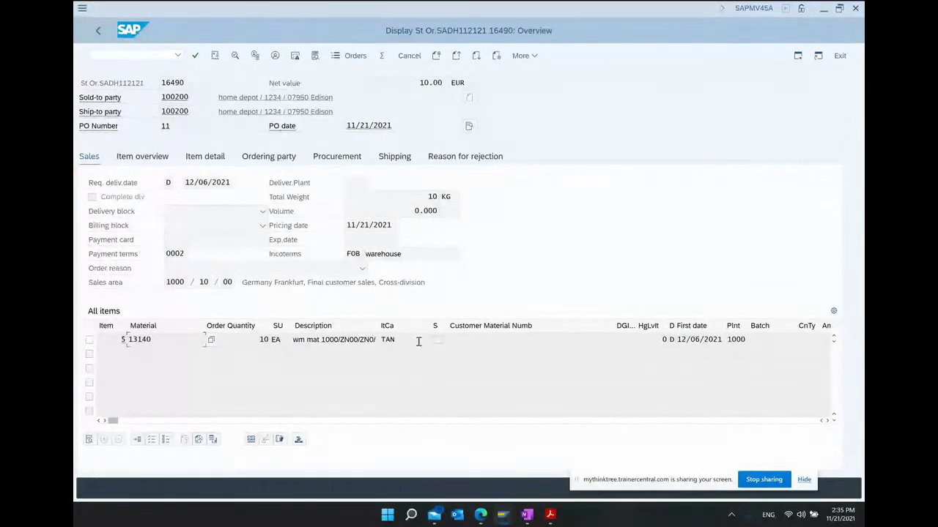
double_click(387, 340)
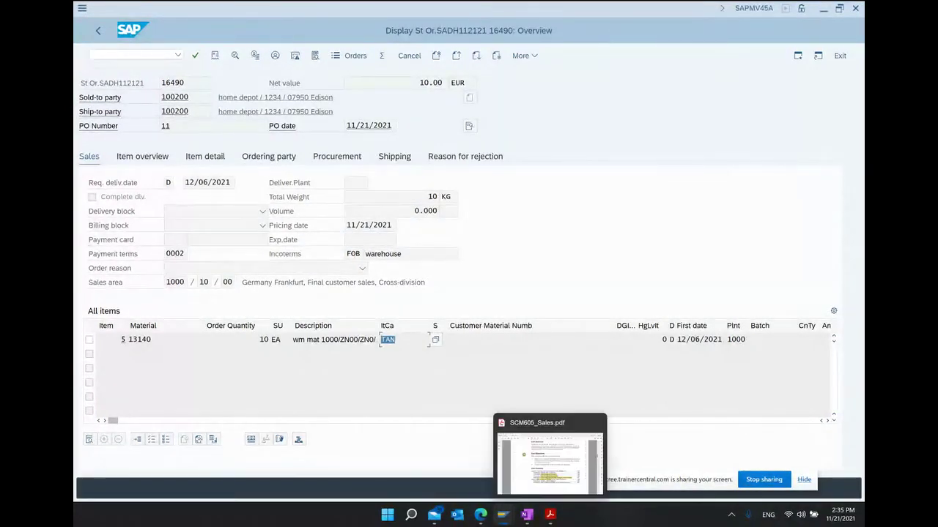
- Return to SCM605_Sales.pdf and go through the highlighted Unit 5 contents on item category functions, determination and Bills of Material (BOMs)
mouse_move(551, 518)
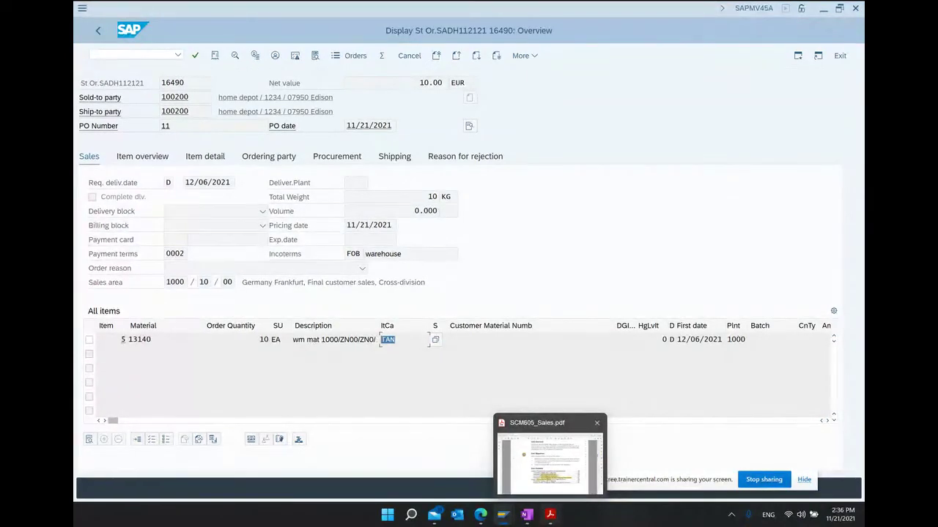
left_click(551, 517)
scroll(476, 374, "down", 2)
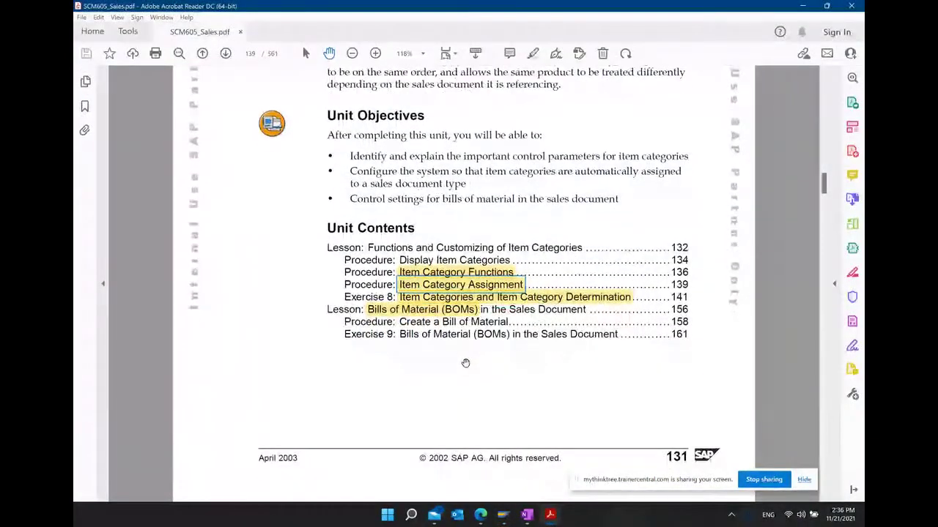
left_click(433, 272)
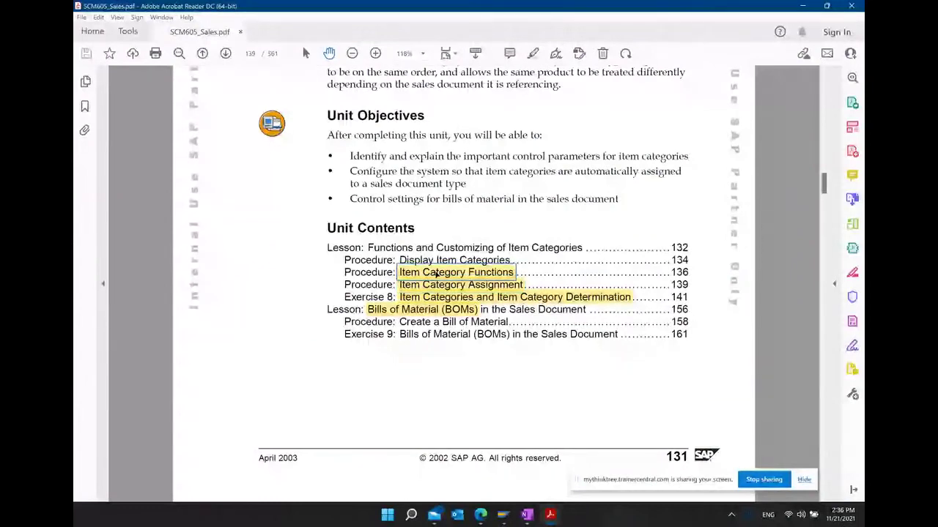
left_click(436, 297)
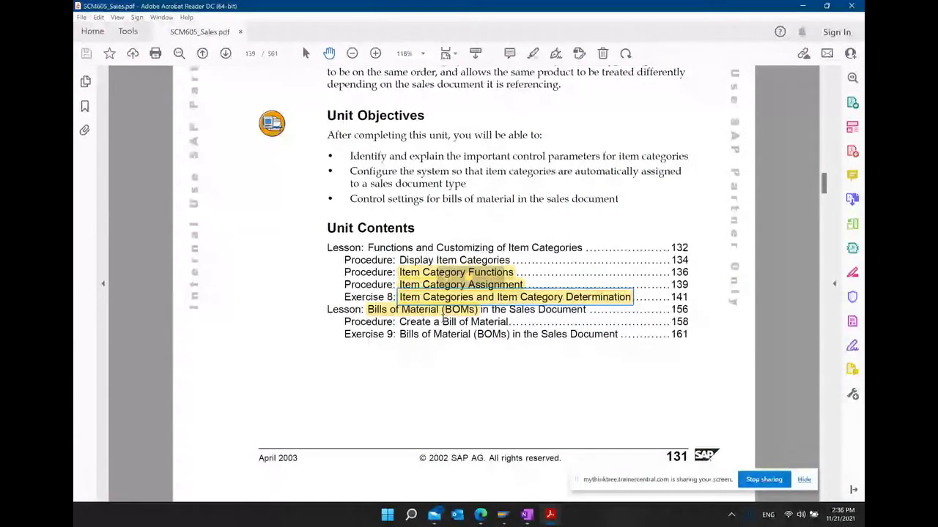
left_click(419, 312)
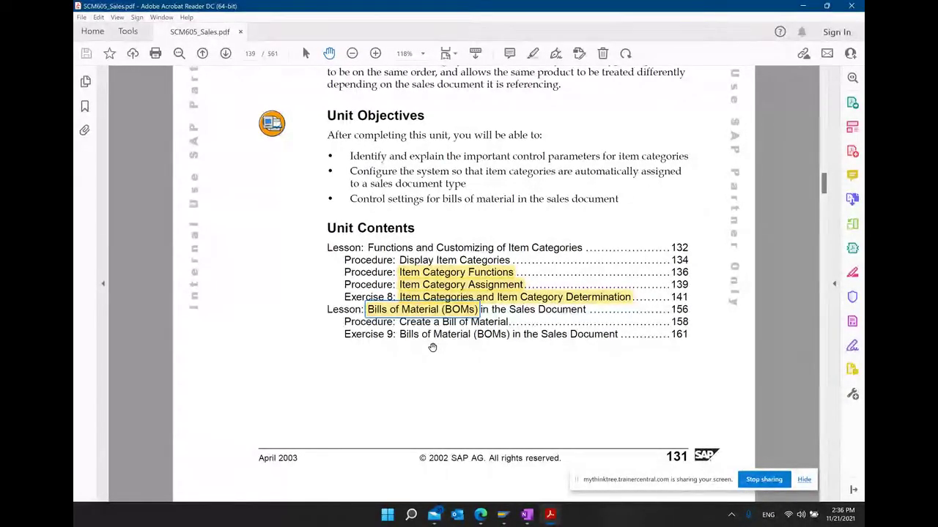
- Read the lesson "Functions and Customizing of Item Categories" through its objectives, business example and examples of item categories
scroll(412, 219, "down", 3)
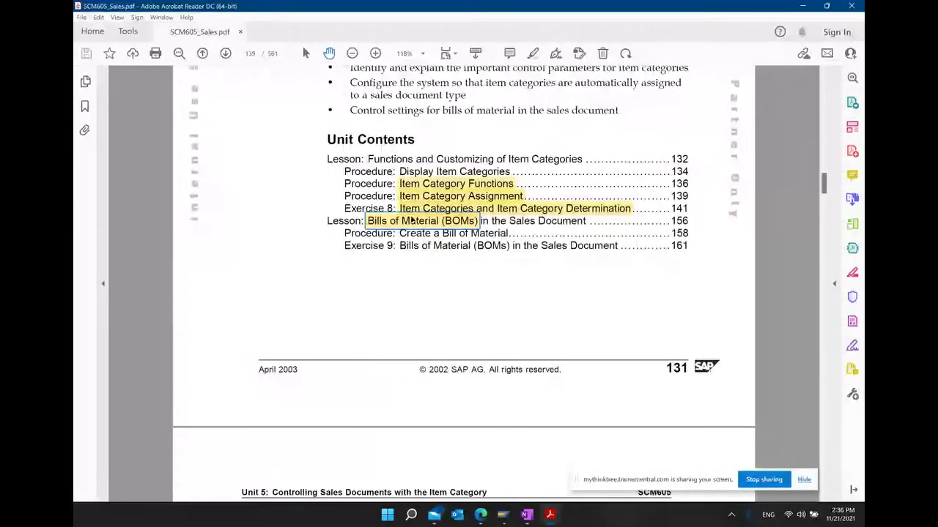
scroll(413, 220, "down", 9)
scroll(412, 219, "down", 4)
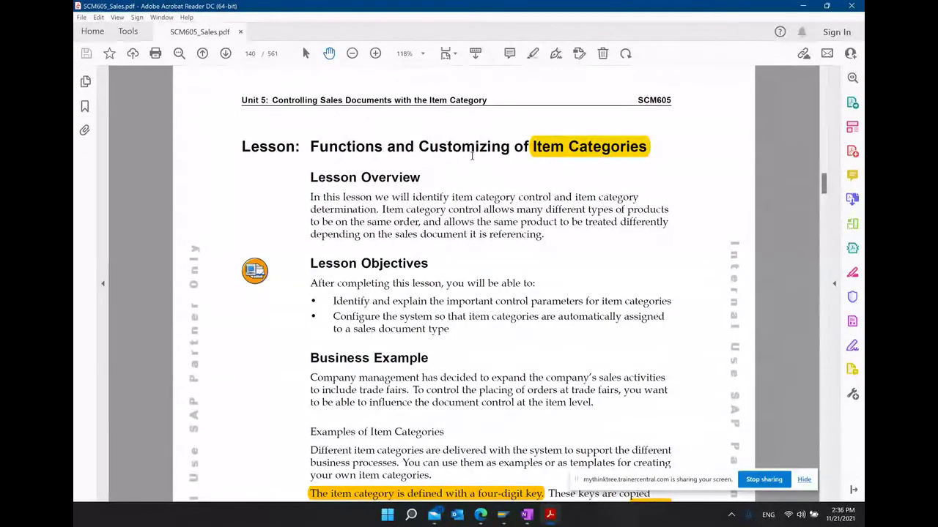
scroll(520, 233, "down", 1)
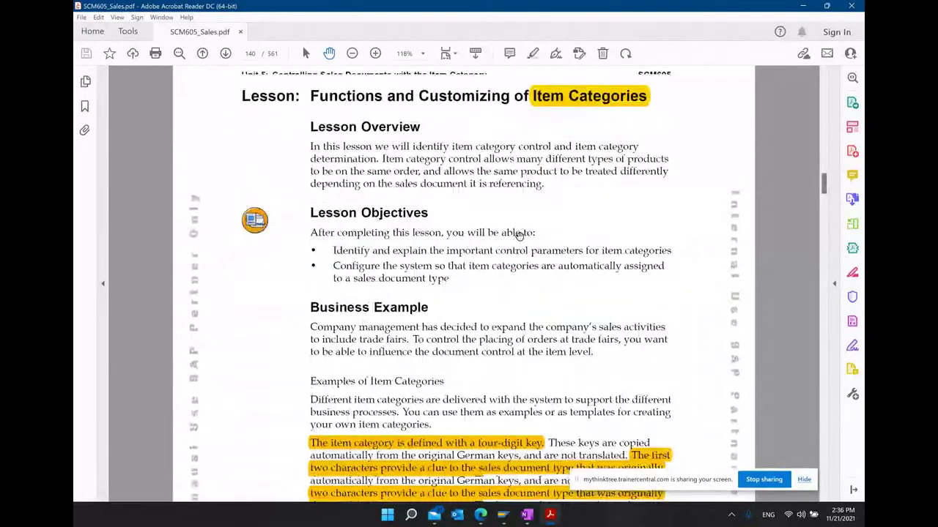
scroll(520, 233, "down", 2)
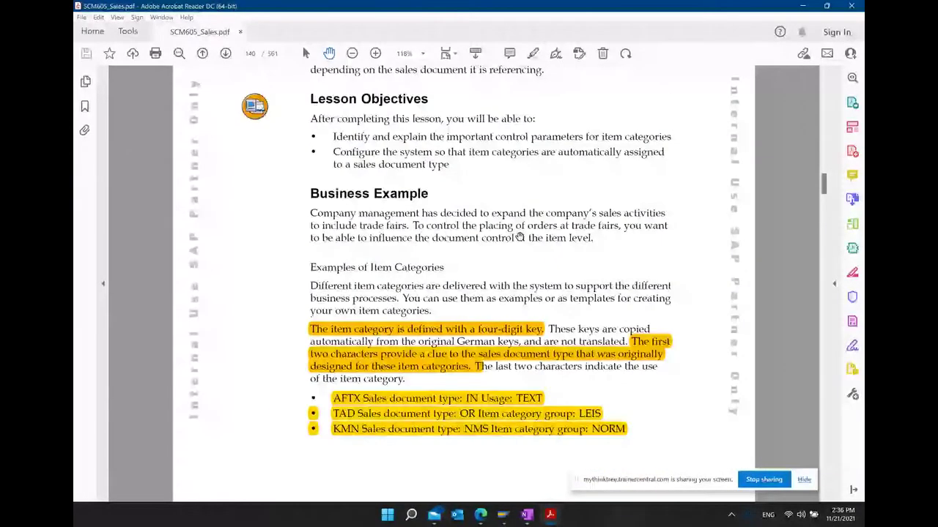
- Switch to OneNote and add the note "Item category control various line item parameter in sales document." below the break lines
left_click(527, 515)
scroll(427, 313, "down", 3)
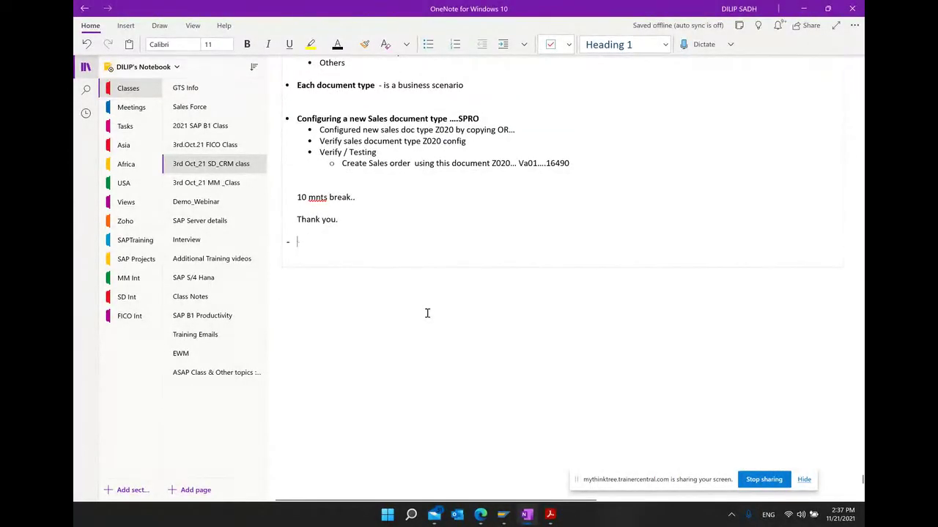
type("Ite")
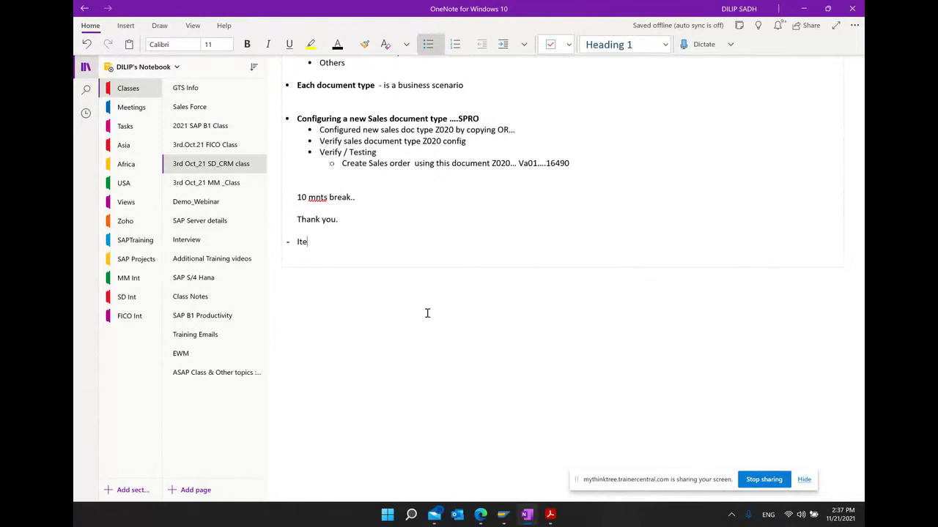
type("m categor y contr")
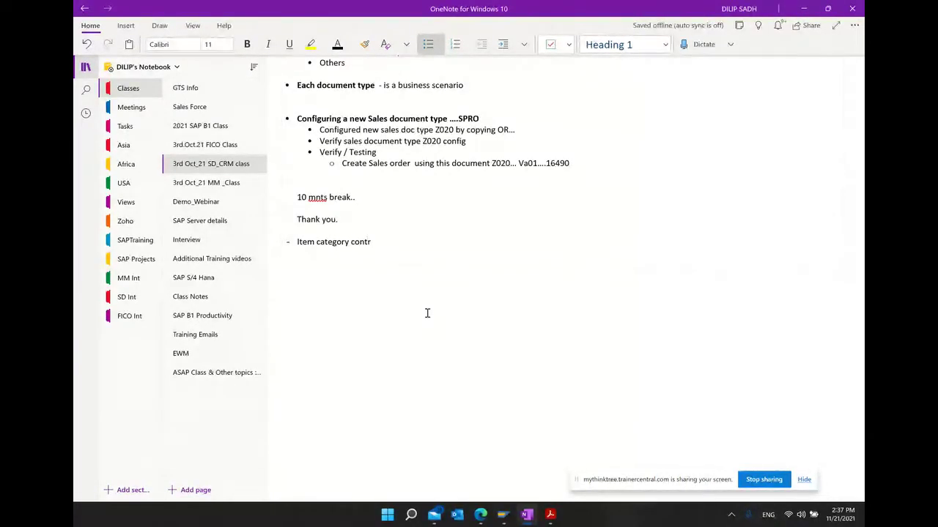
type("ol va")
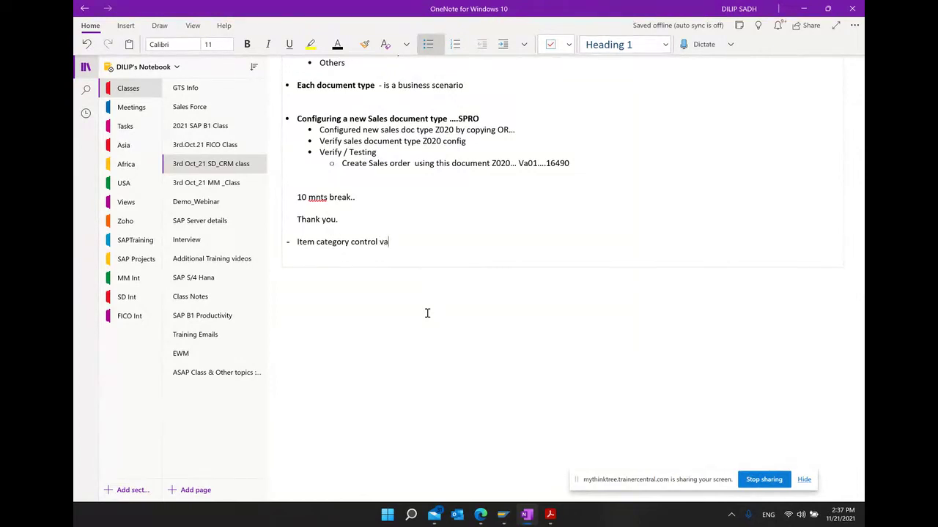
type("rious libe")
type("ne i")
type("tem")
type(" parameter in sales")
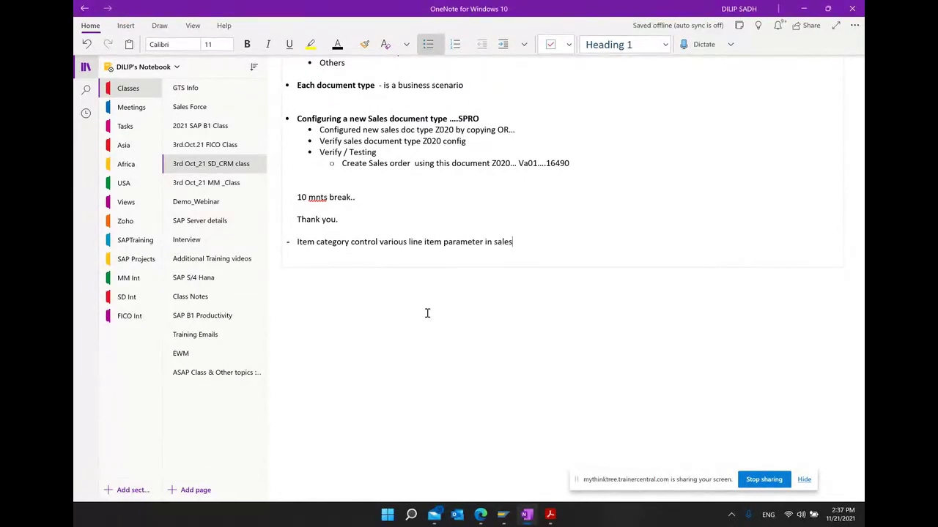
type(" document.")
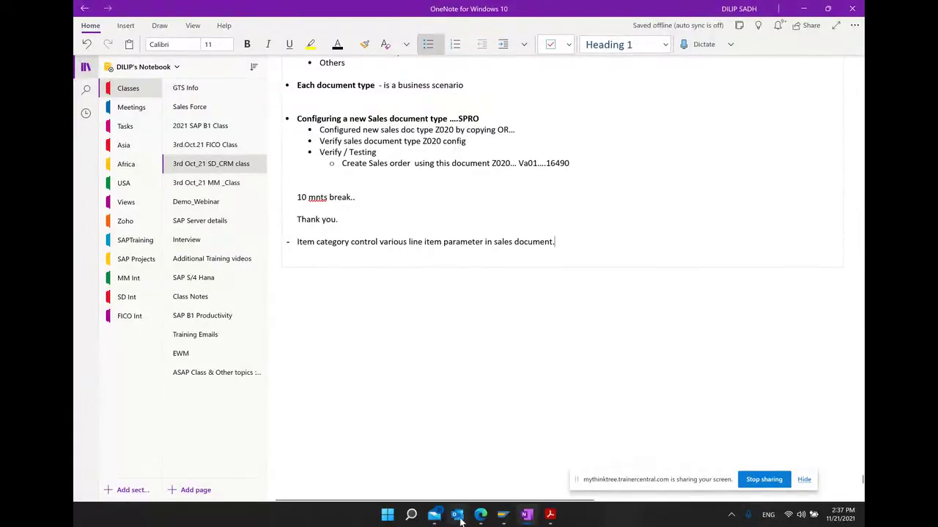
- Return to SCM605_Sales.pdf and read the highlighted four-digit key definition through Figure 32, Examples of Item Categories
left_click(547, 516)
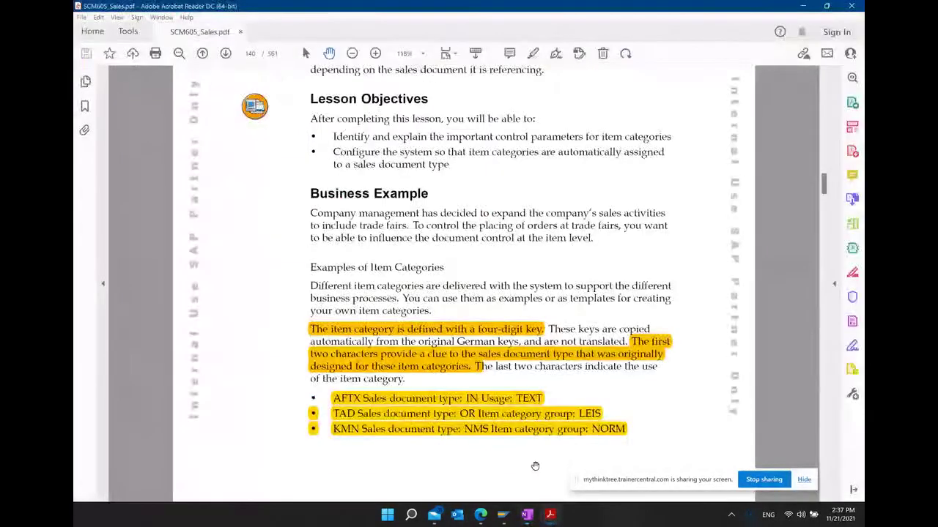
left_click(390, 330)
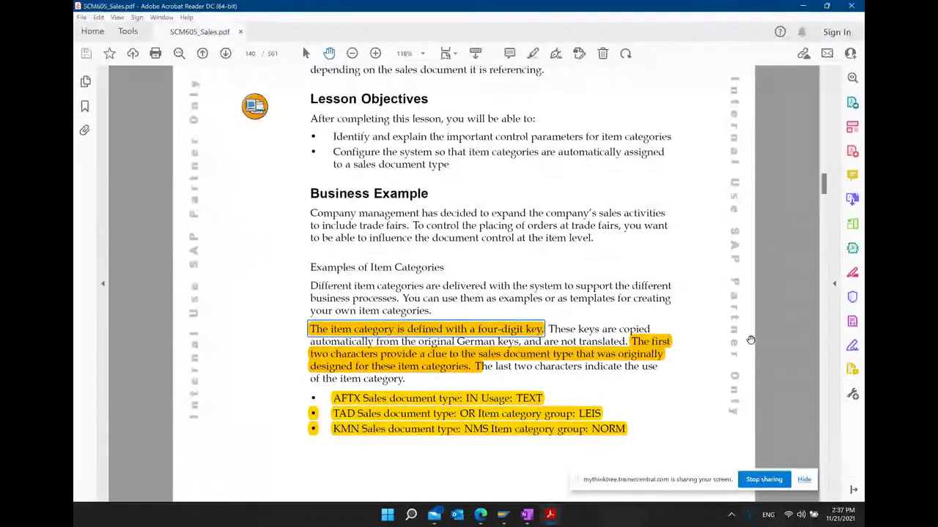
scroll(751, 340, "down", 2)
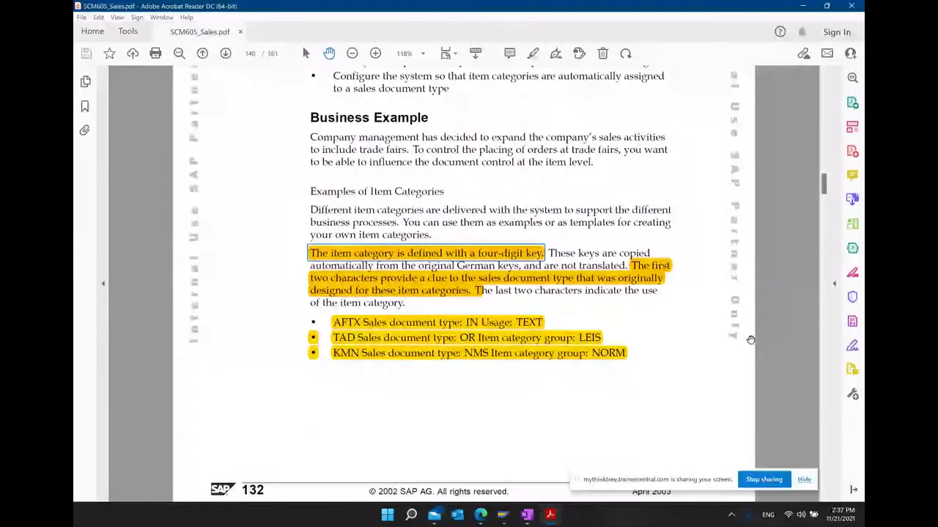
scroll(751, 340, "down", 4)
scroll(751, 340, "down", 4)
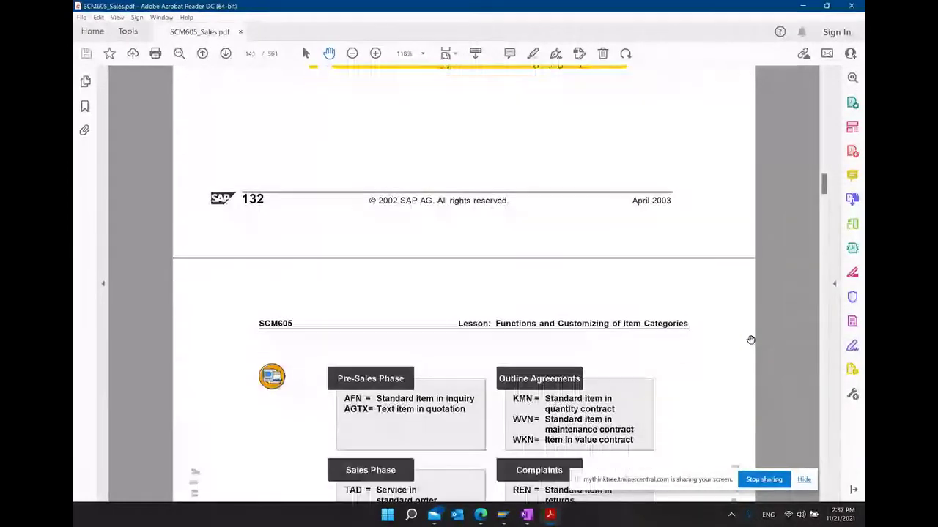
scroll(751, 340, "down", 3)
scroll(751, 340, "down", 3)
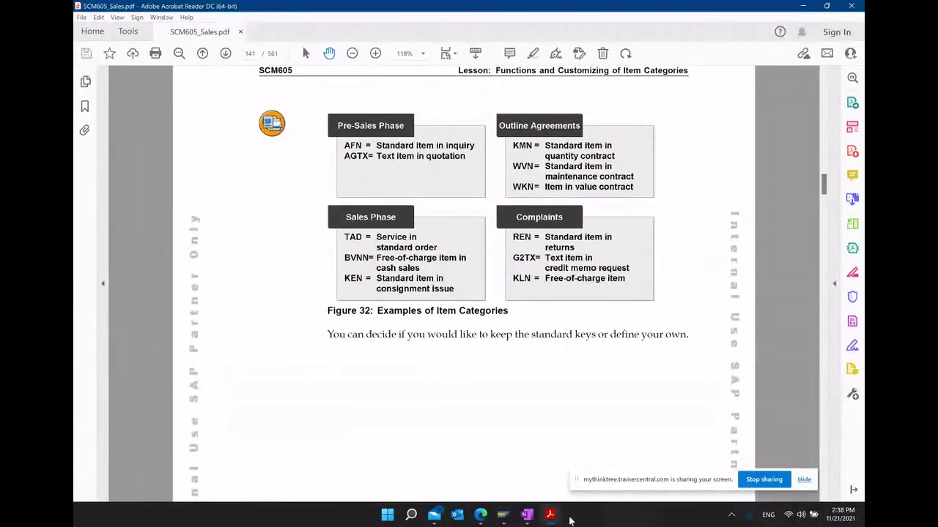
- Add the indented bullet "It is mandatory in a Sales document" under the item category note in OneNote
left_click(513, 432)
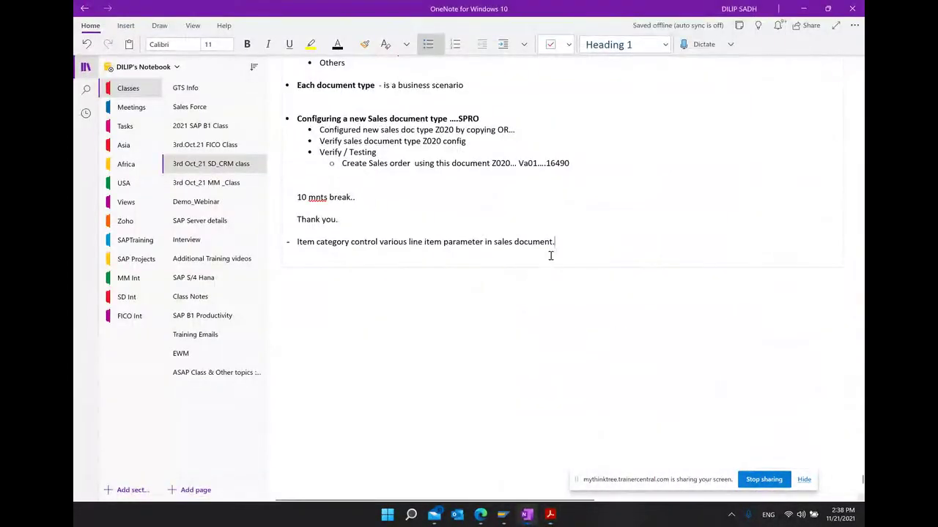
key("Return")
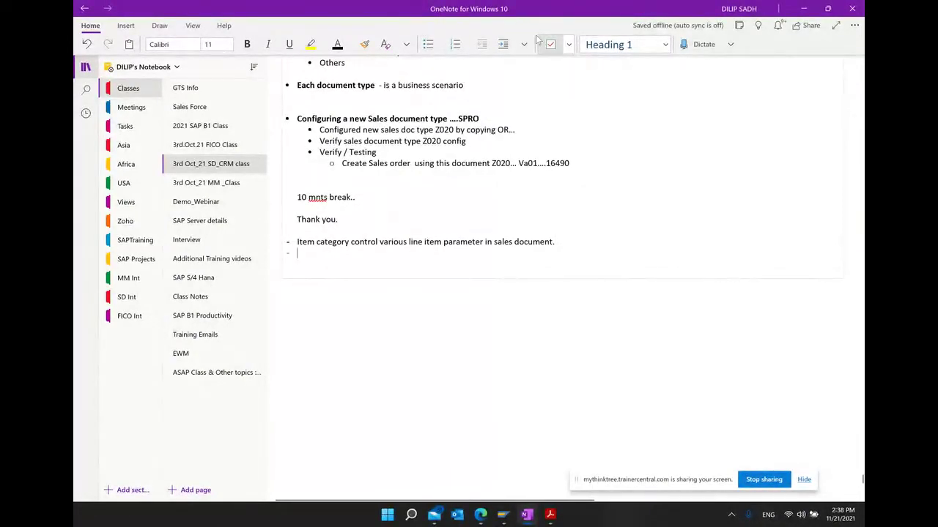
left_click(502, 44)
type("i")
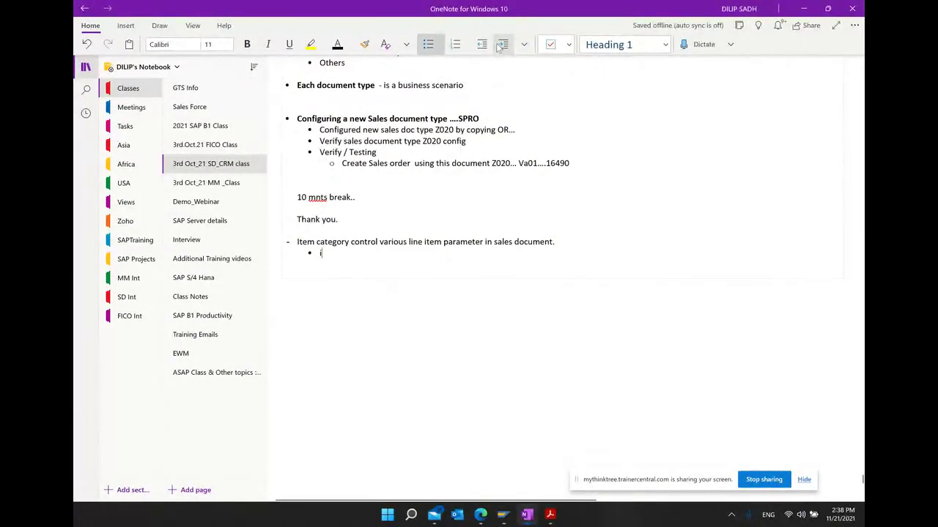
type("t is man")
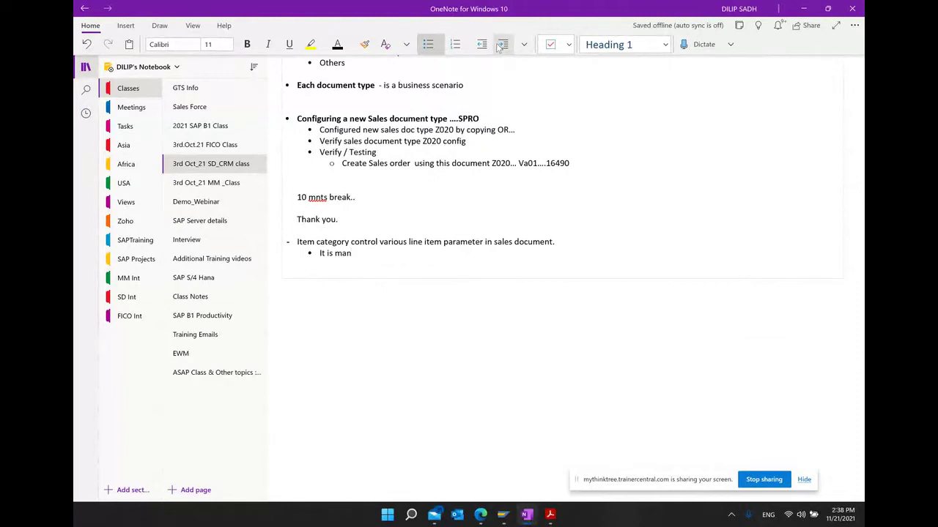
type("datory in a Sal")
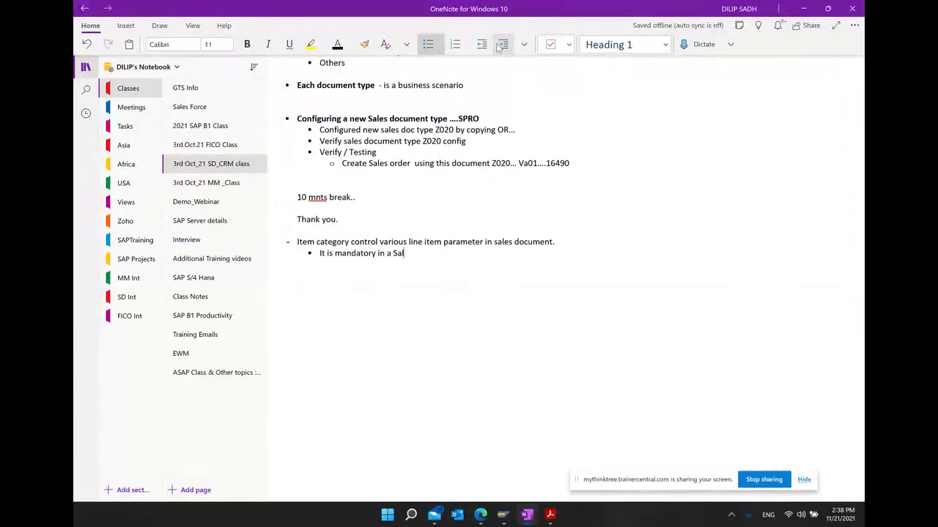
type("es document")
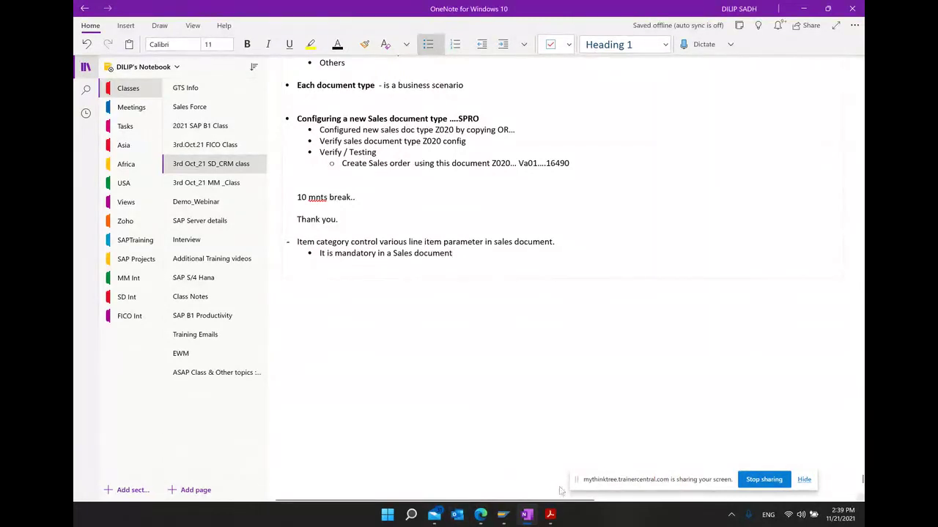
- Go back to SCM605_Sales.pdf and read the "Display Item Categories" customizing path and the Item Category Functions section
left_click(554, 515)
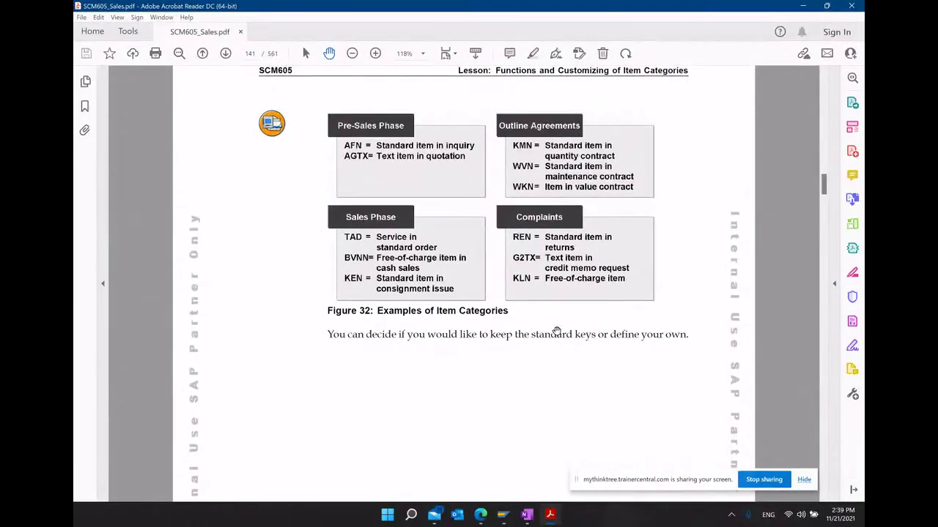
scroll(552, 332, "down", 8)
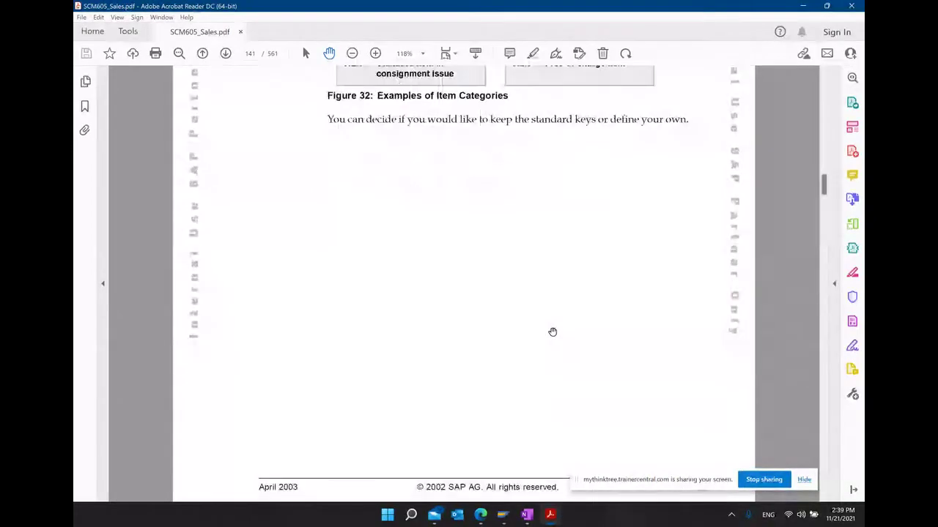
scroll(551, 335, "down", 8)
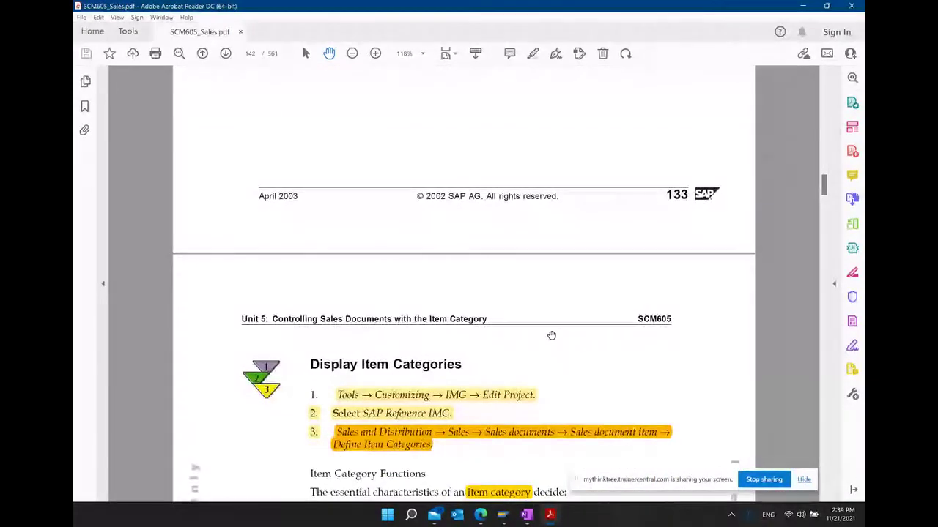
scroll(552, 335, "down", 4)
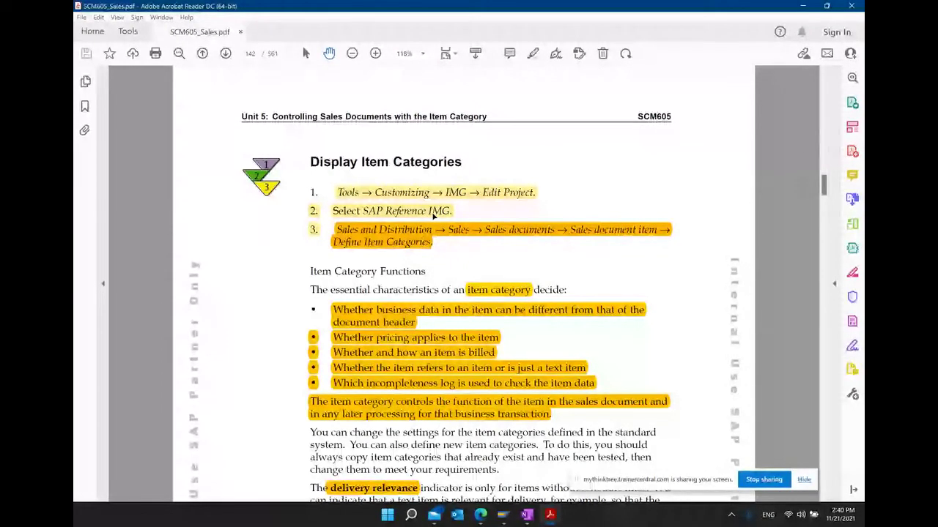
- Switch to SAP, leave the sales order display, and collapse Sales and Distribution and Logistics in the SAP menu
mouse_move(511, 520)
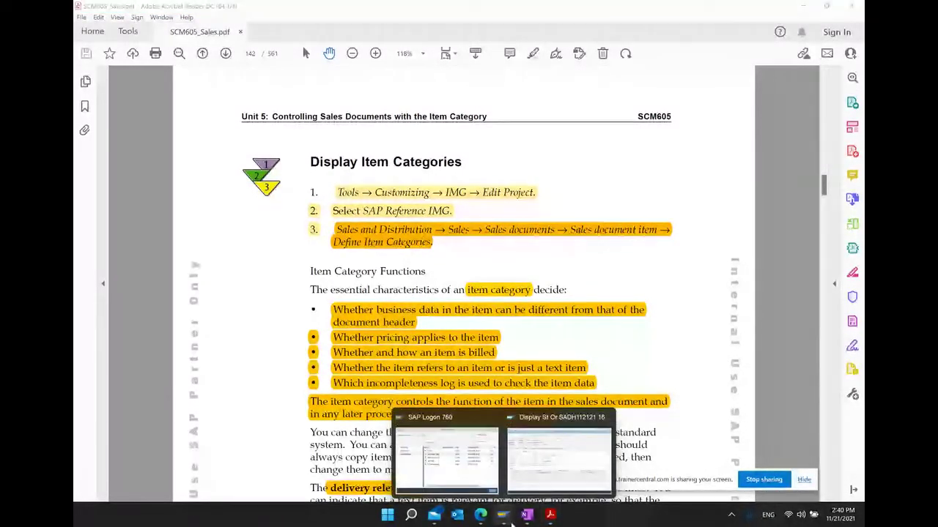
left_click(559, 458)
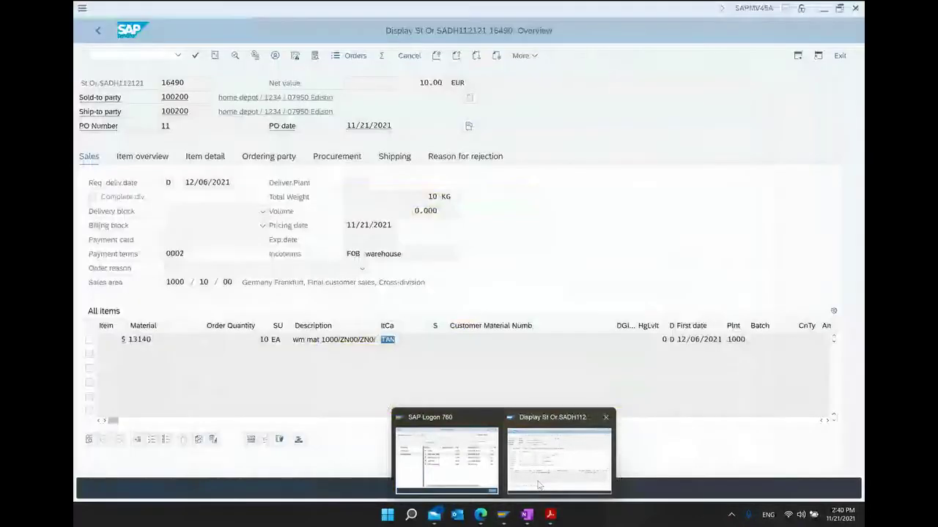
left_click(98, 31)
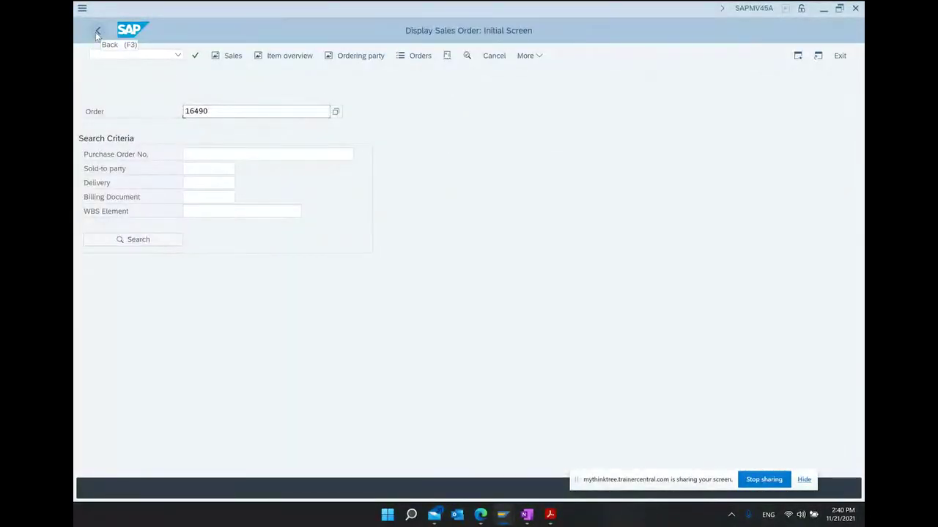
left_click(97, 32)
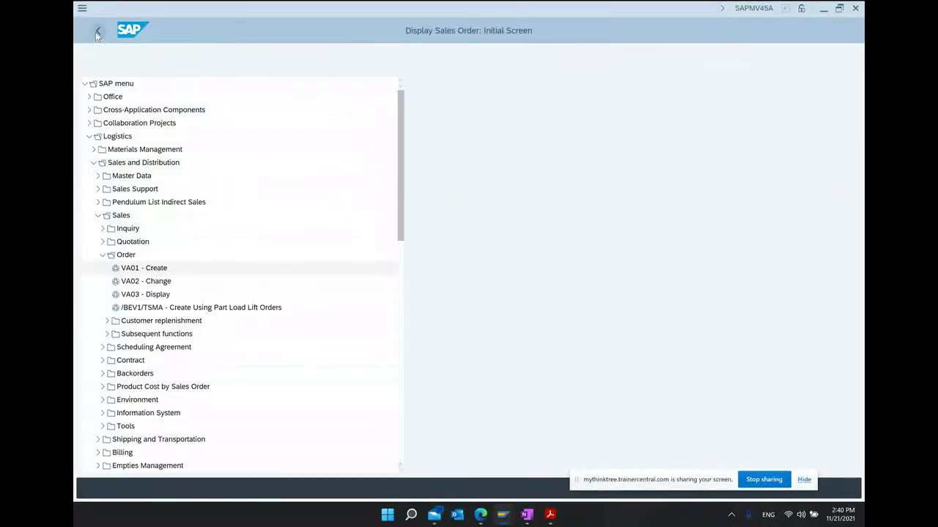
left_click(92, 163)
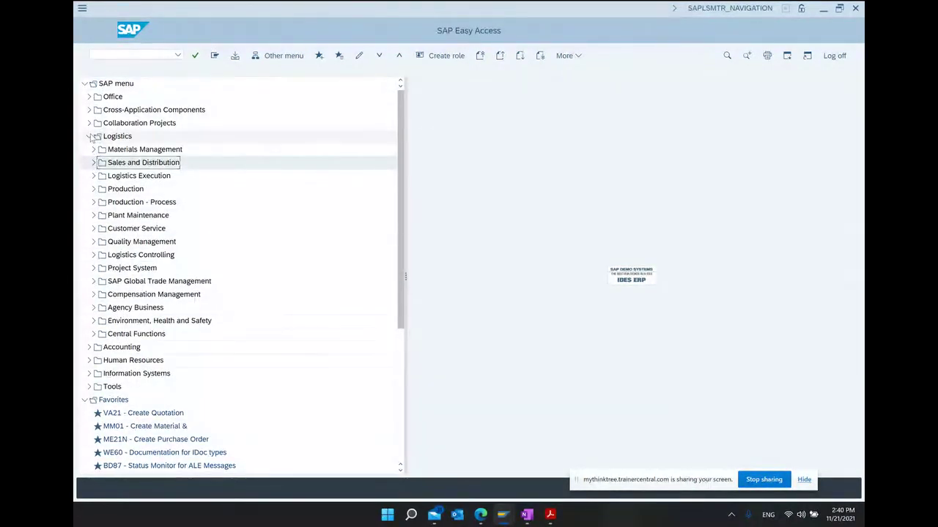
left_click(89, 137)
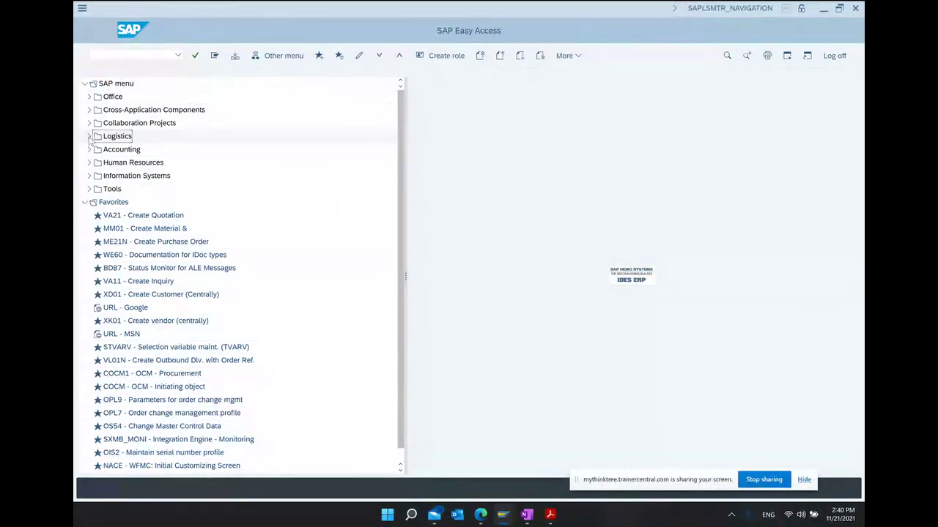
- Open SPRO - Execute Project from the IMG customizing tools and display the SAP Reference IMG
left_click(89, 189)
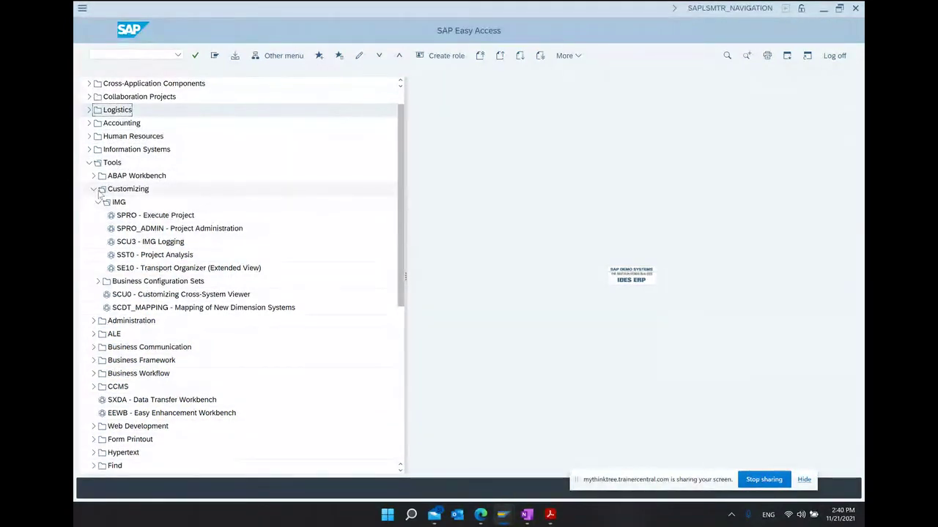
left_click(147, 216)
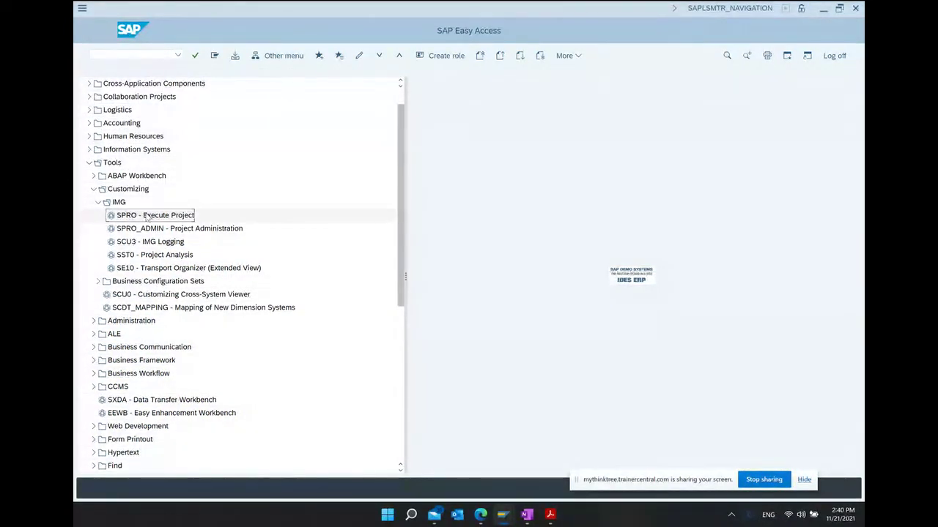
double_click(146, 216)
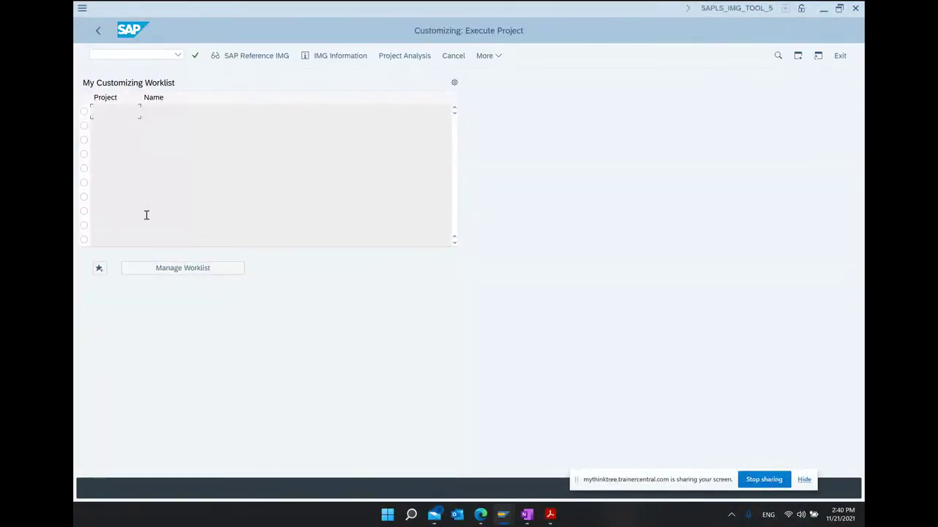
left_click(257, 55)
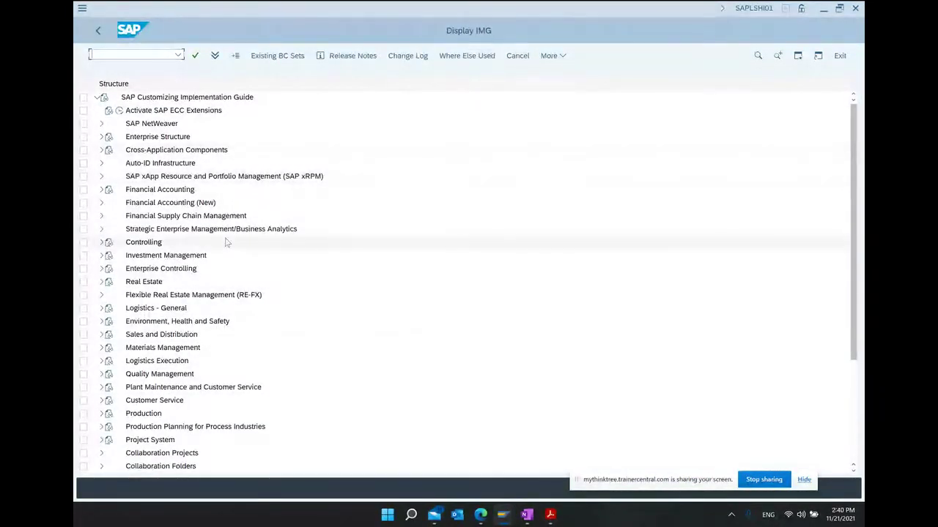
- Expand Sales and Distribution, Sales, Sales Documents and Sales Document Item in the IMG structure, and select Define Item Categories
left_click(165, 336)
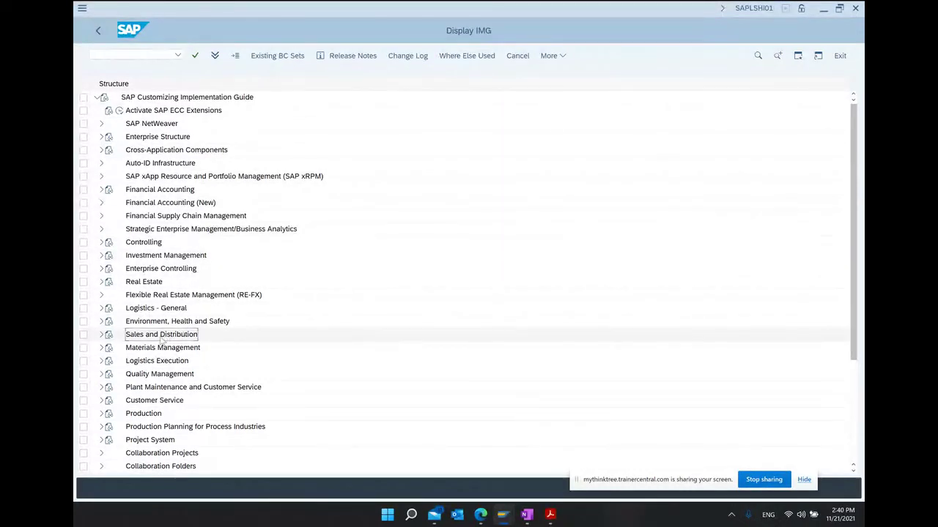
left_click(106, 336)
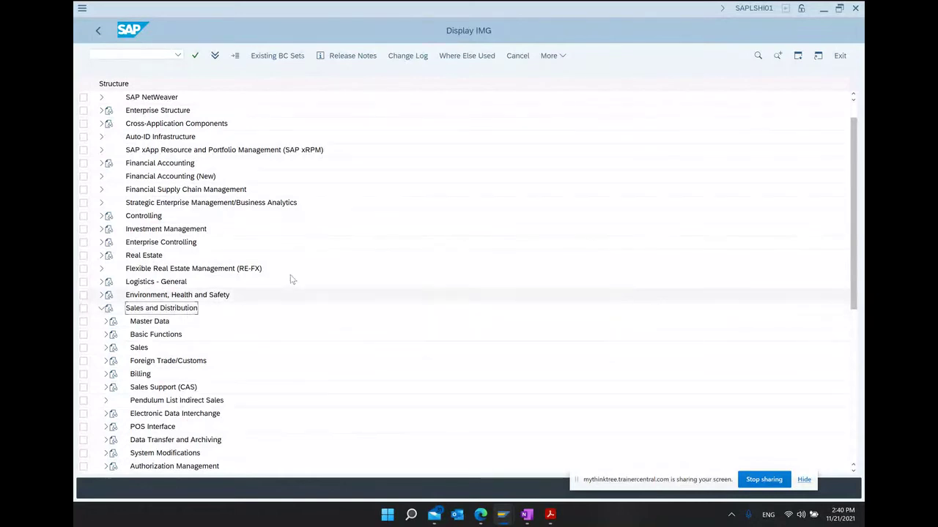
scroll(291, 279, "down", 1)
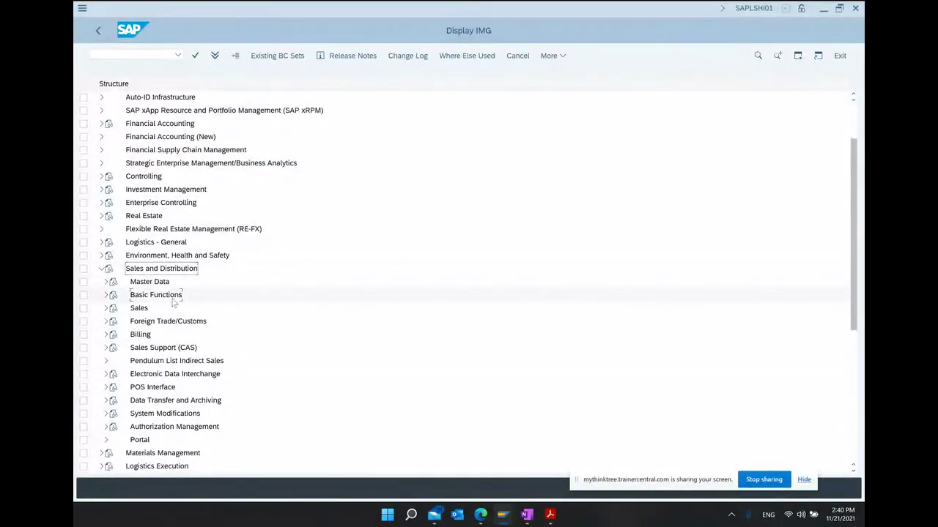
left_click(156, 294)
left_click(107, 296)
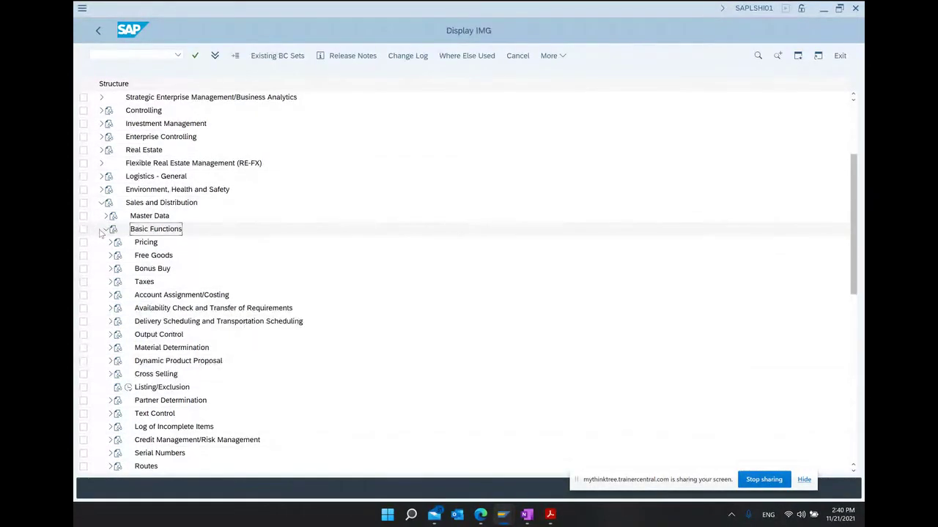
left_click(106, 229)
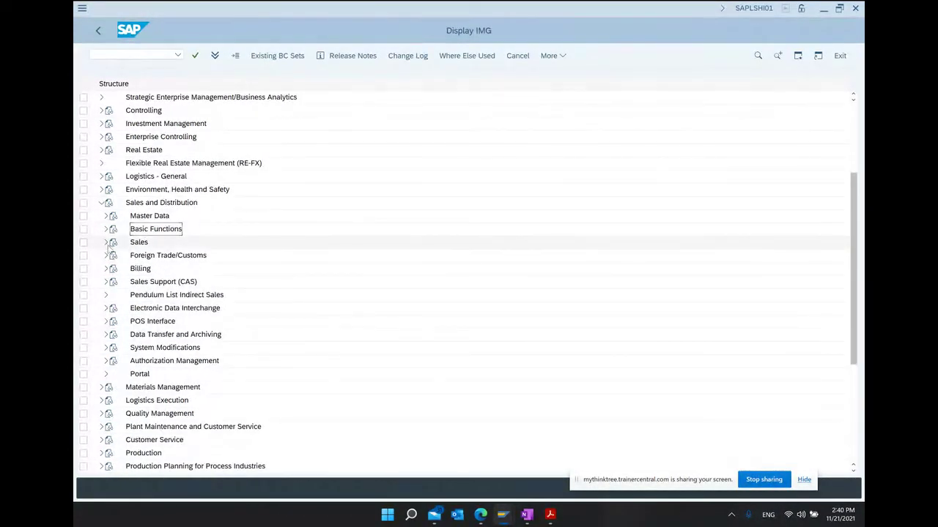
left_click(107, 243)
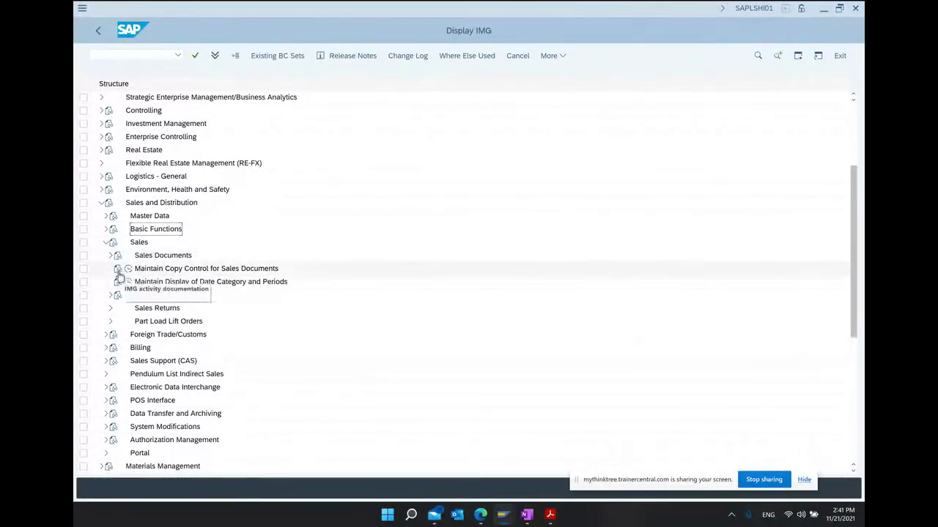
left_click(110, 255)
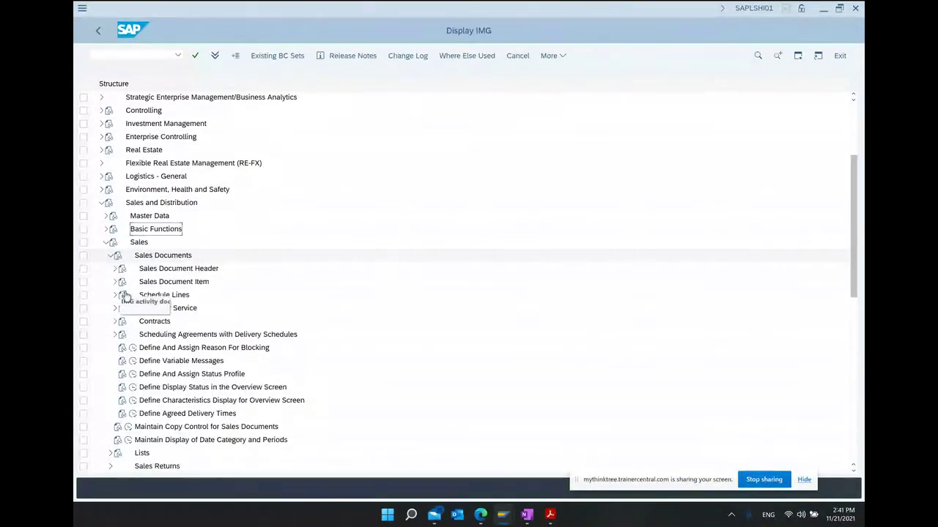
left_click(115, 282)
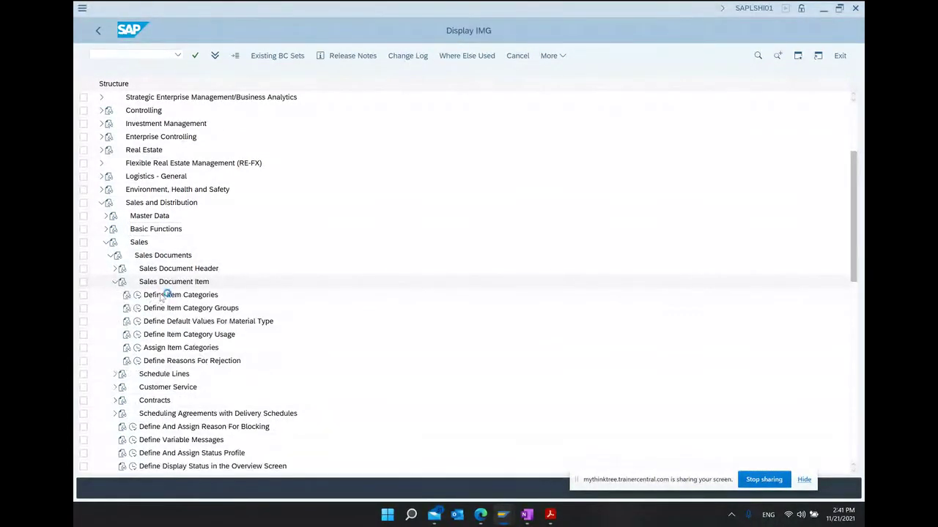
left_click(163, 295)
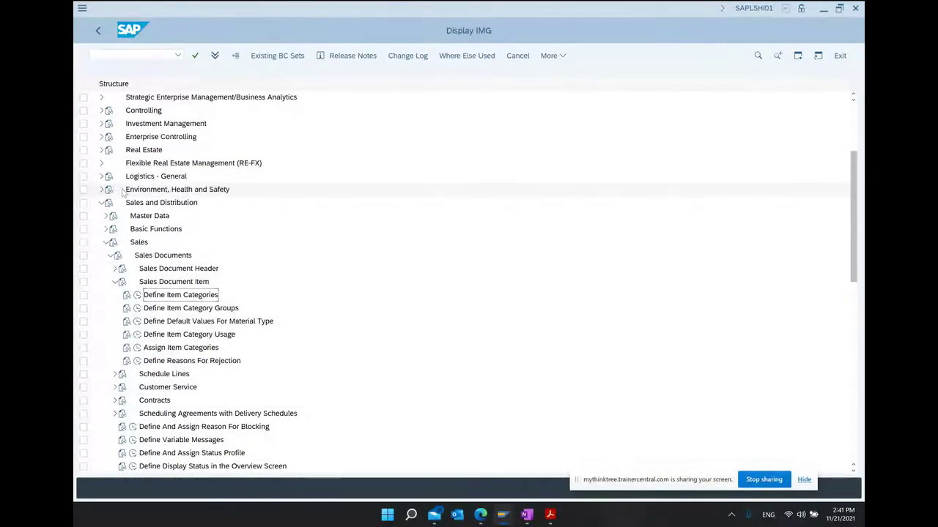
- Trace the IMG path from Sales and Distribution to Define Item Categories, compare it with SCM605_Sales.pdf, and return to SAP
left_click(136, 207)
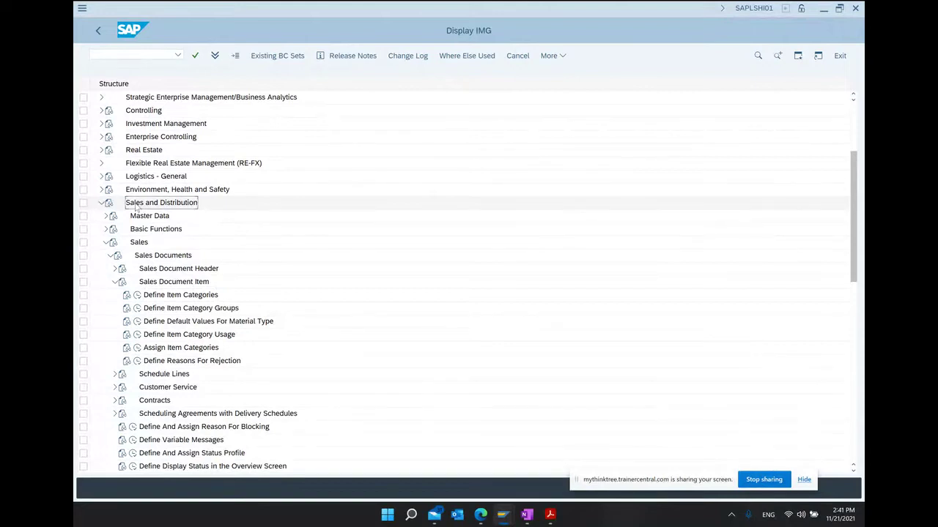
left_click(140, 244)
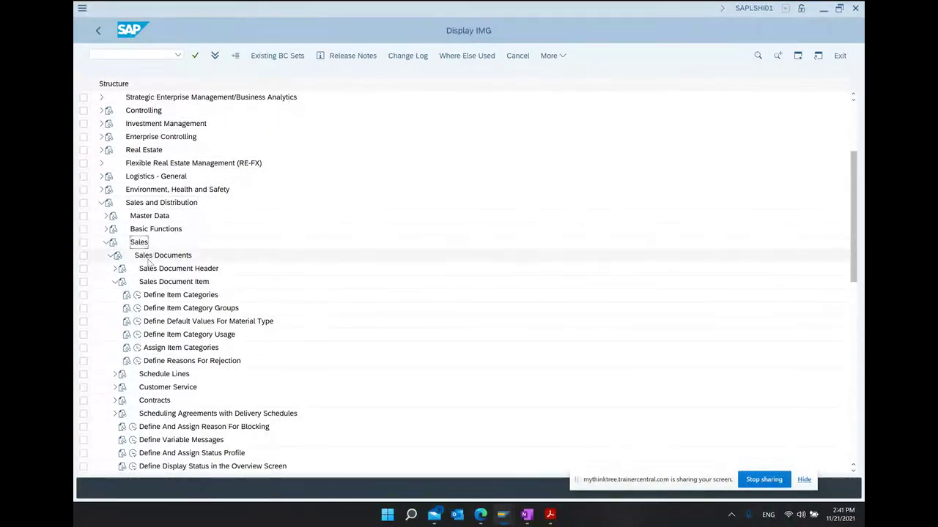
left_click(150, 259)
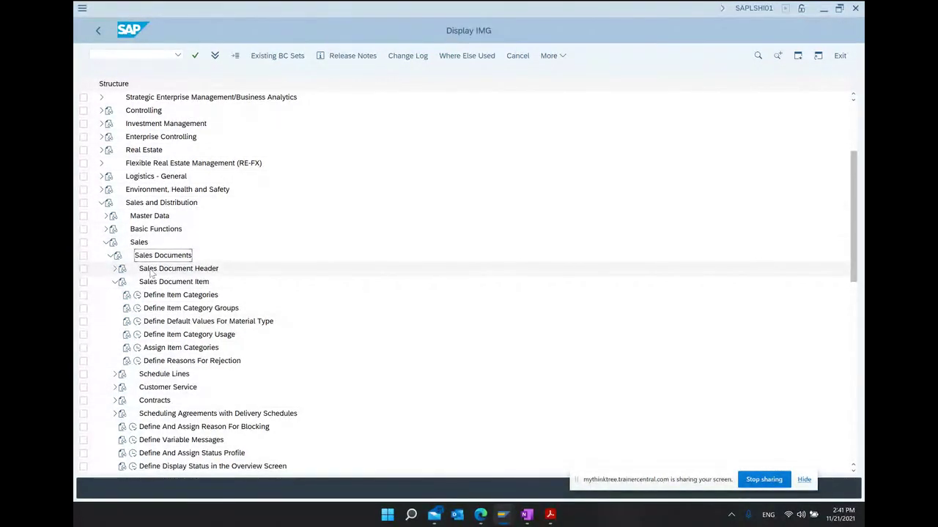
left_click(154, 283)
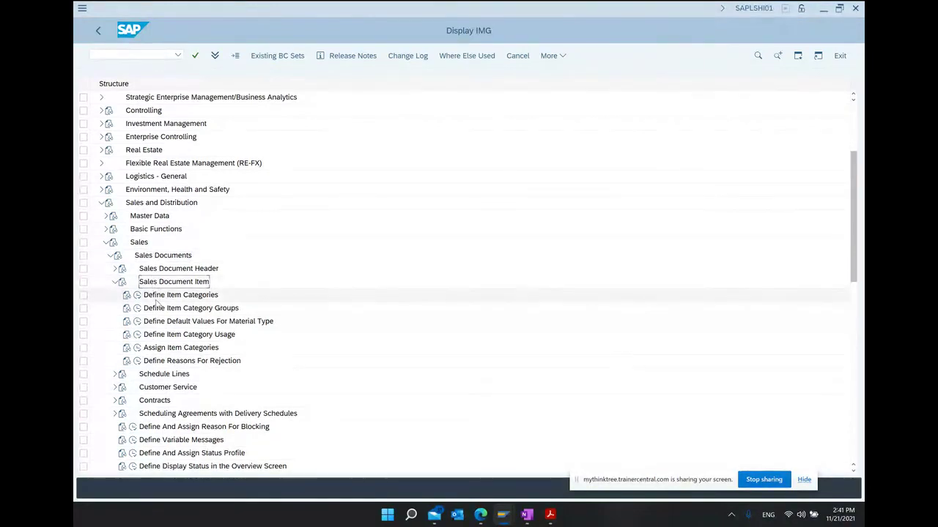
left_click(157, 296)
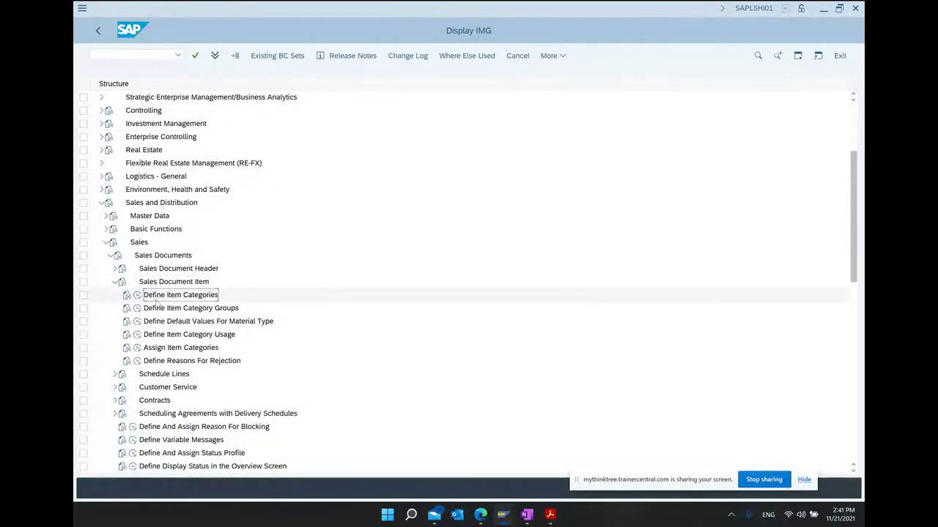
left_click(551, 516)
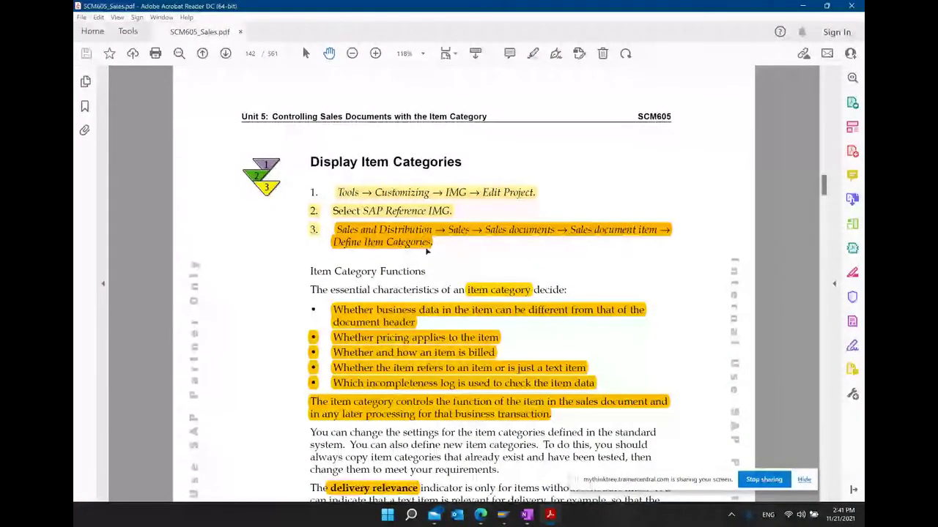
mouse_move(502, 515)
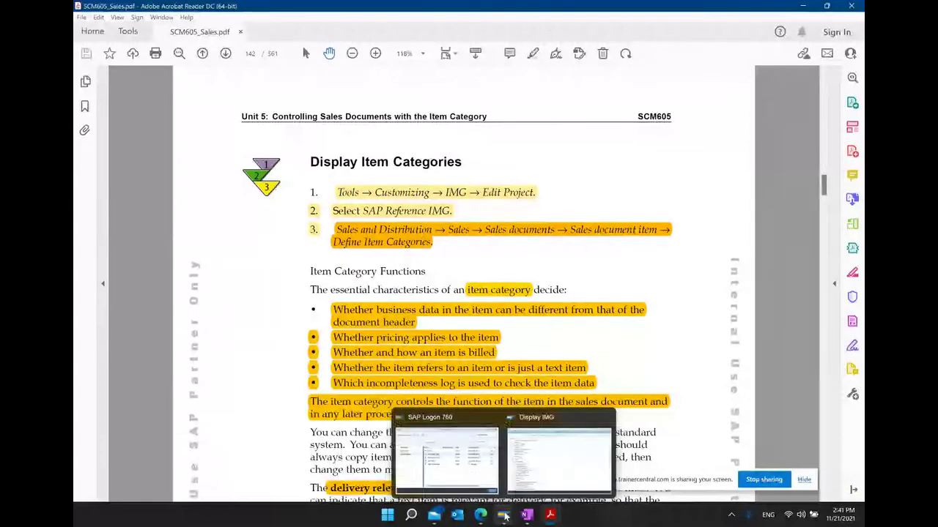
left_click(549, 463)
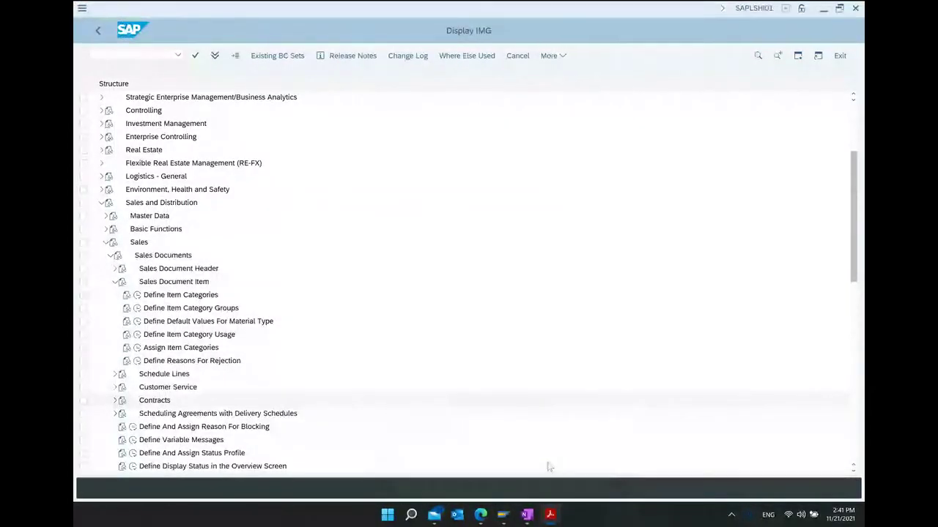
- Retrace the nodes from Sales and Distribution through Sales Document Item and execute the Define Item Categories activity
left_click(161, 203)
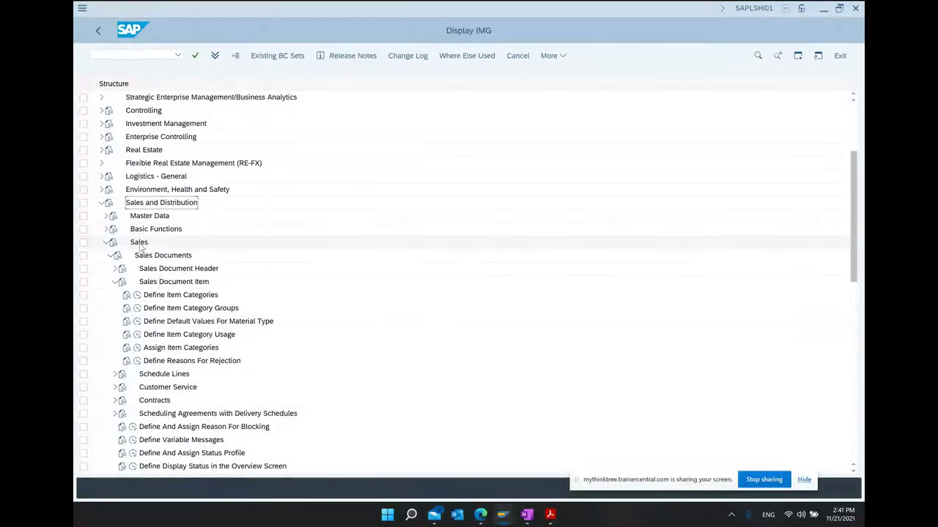
left_click(139, 243)
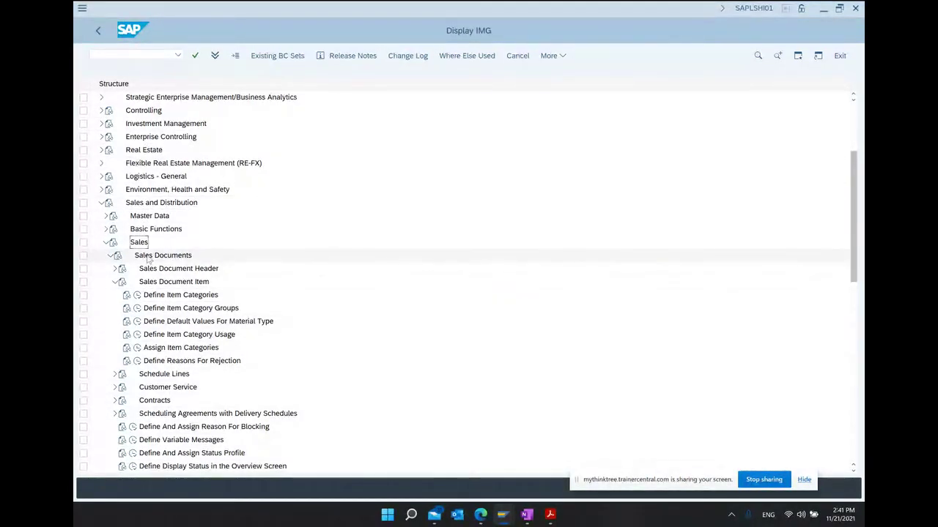
left_click(150, 257)
left_click(155, 284)
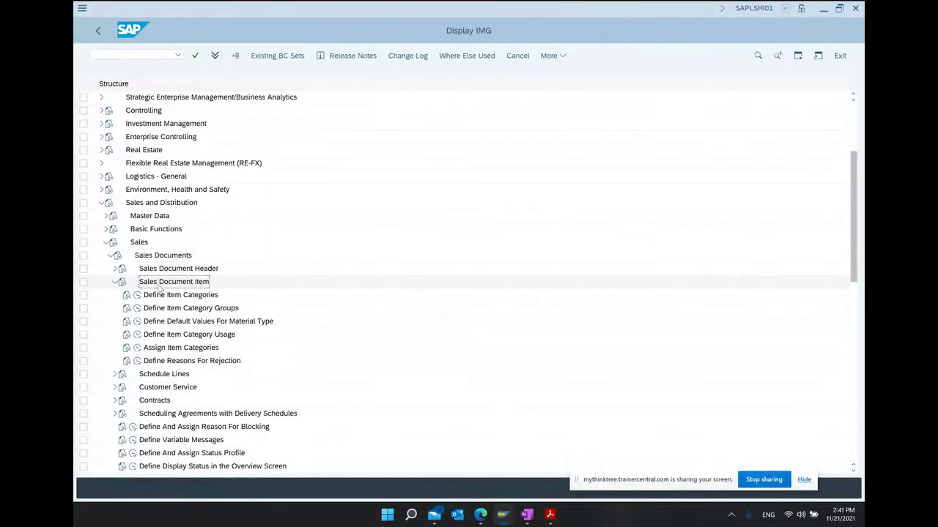
left_click(163, 296)
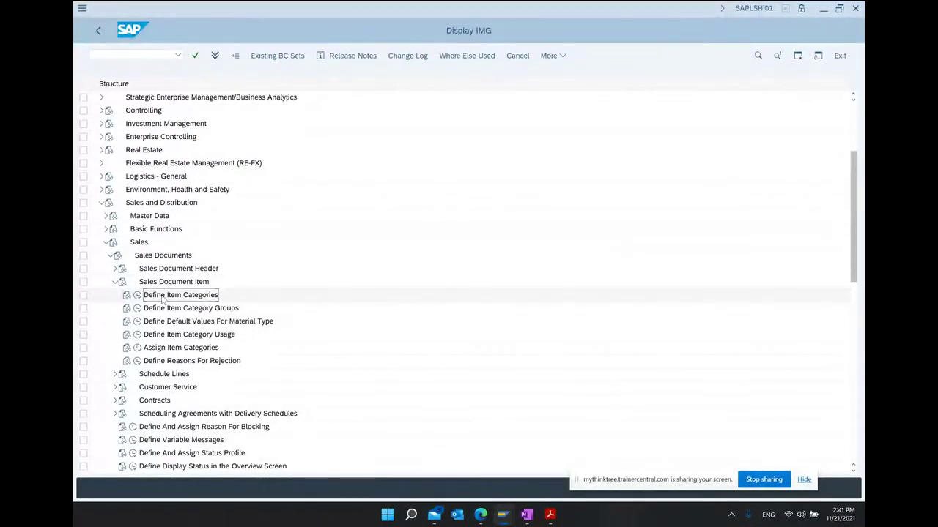
left_click(137, 298)
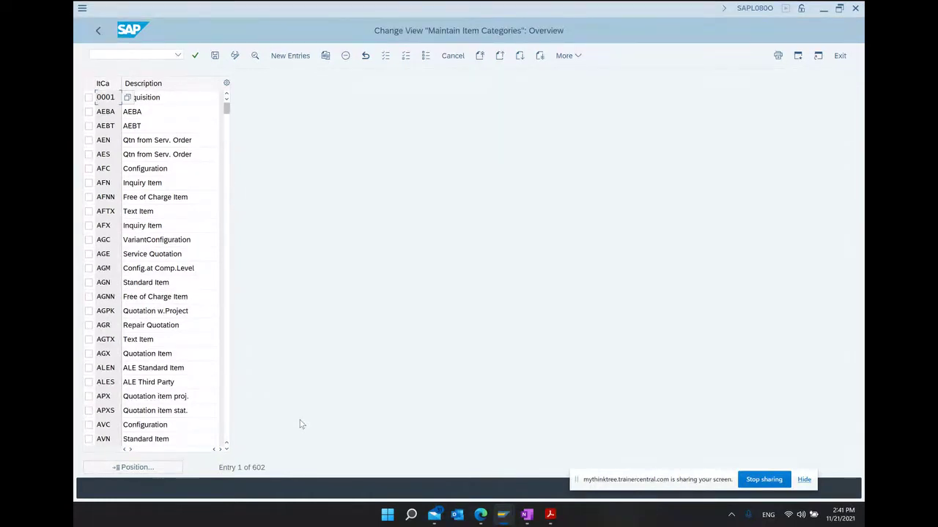
- Position the item category list at TAN and highlight its Standard Item description
left_click(160, 469)
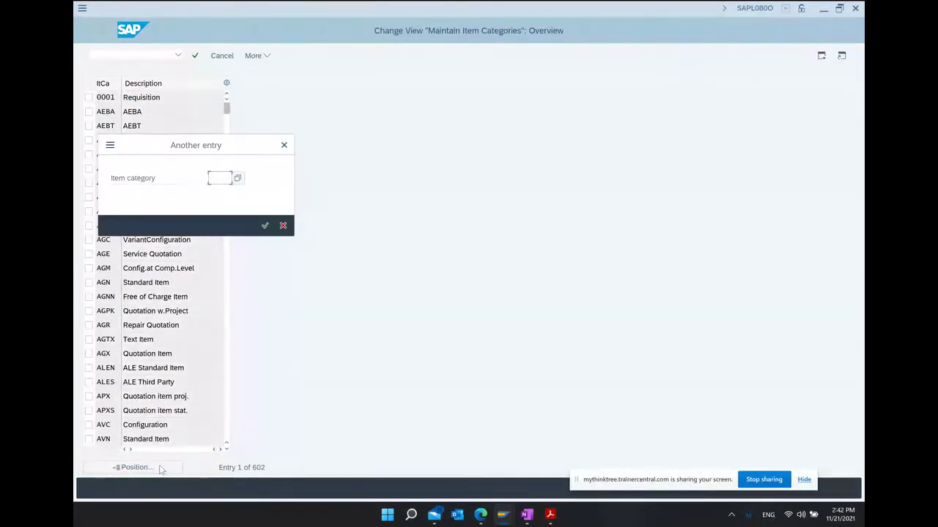
type("TAN")
key("Return")
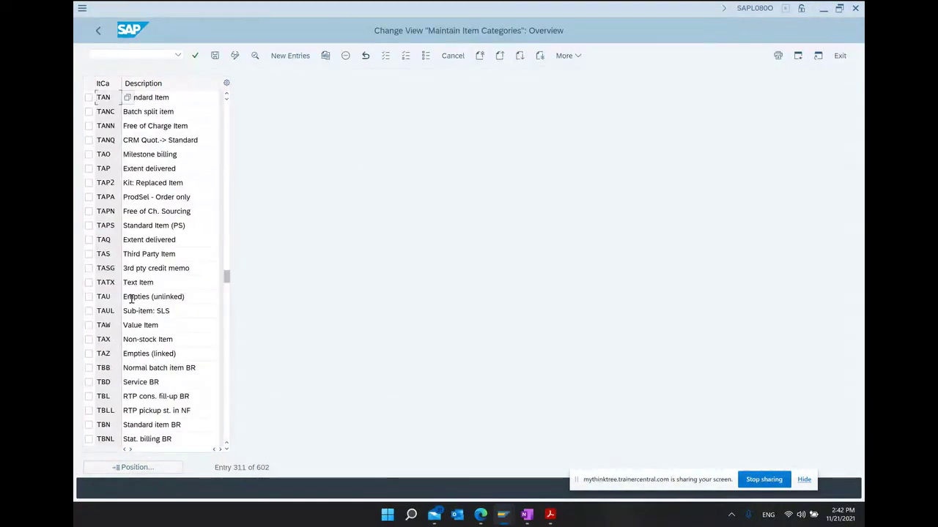
left_click_drag(173, 97, 90, 98)
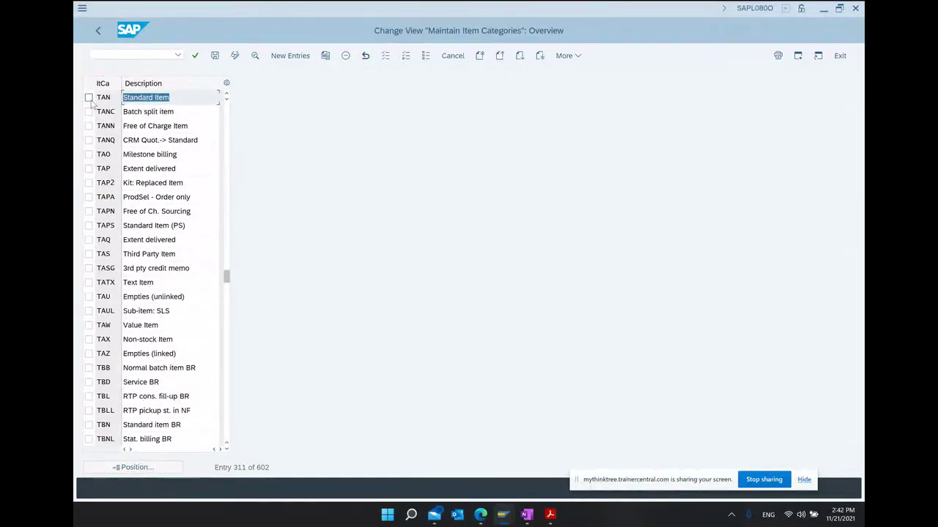
- Try to copy item category TAN as Z020, change the key to Z021, and leave the transaction with /n
left_click(88, 98)
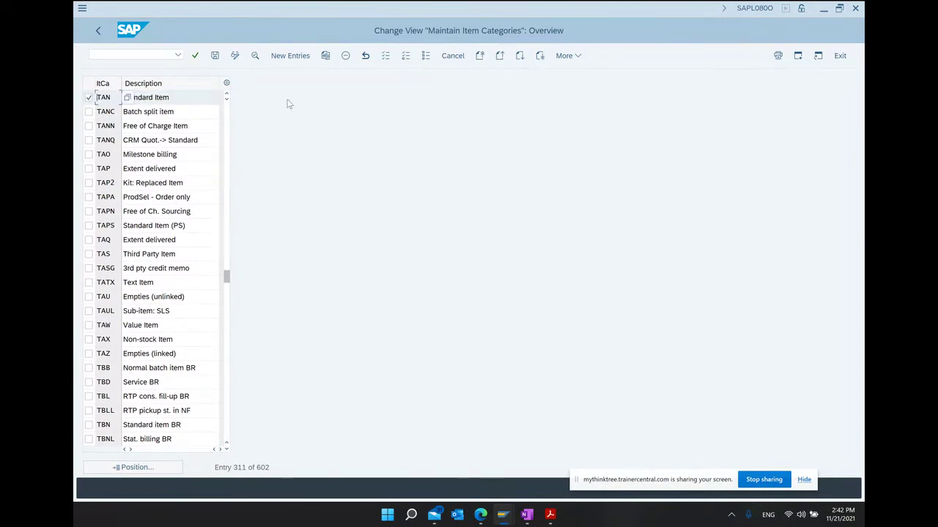
left_click(325, 56)
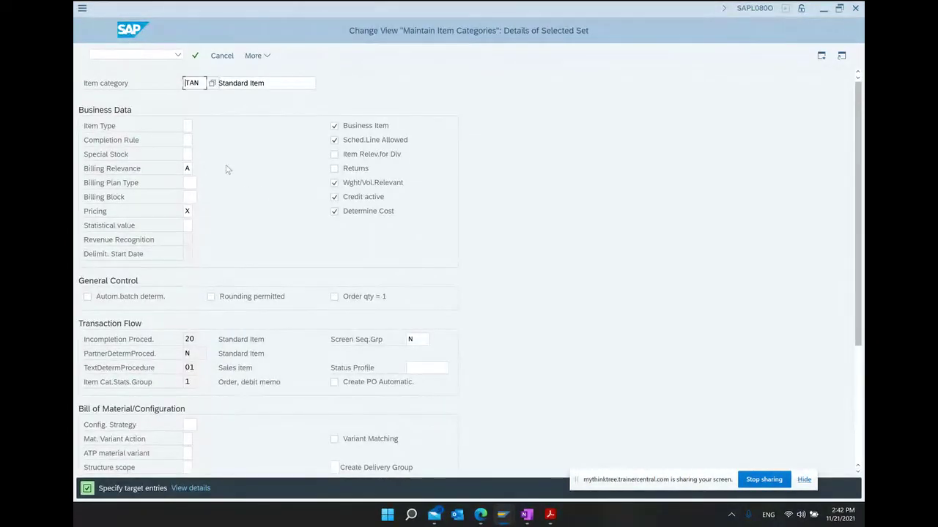
left_click_drag(200, 89, 131, 93)
type("Z020")
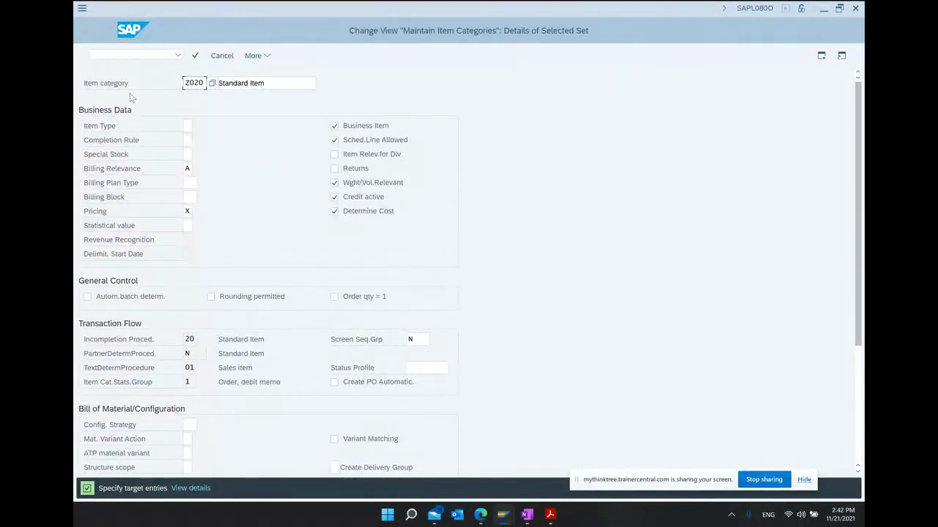
key("Return")
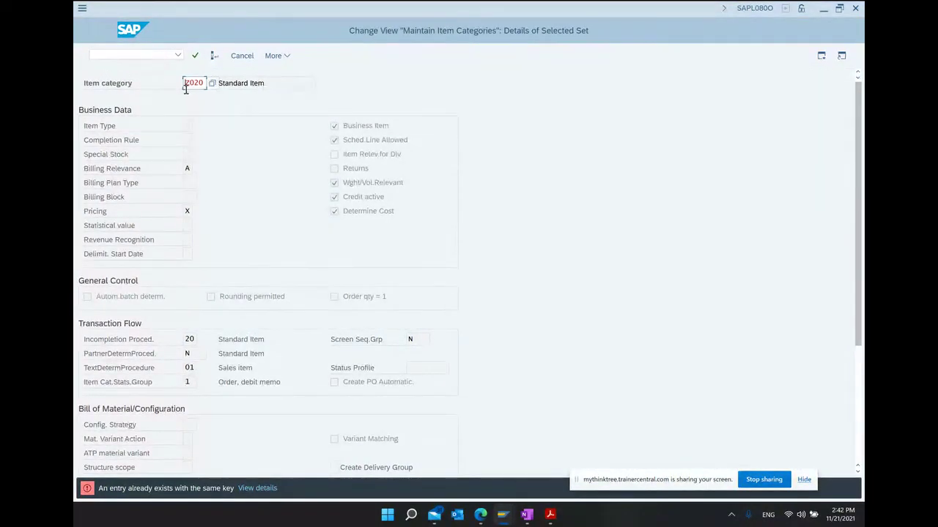
left_click(199, 83)
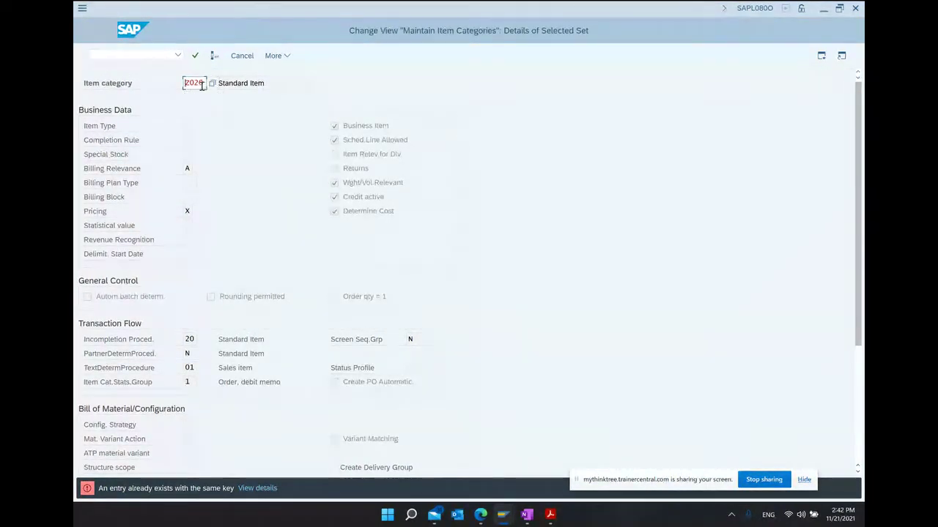
type("1")
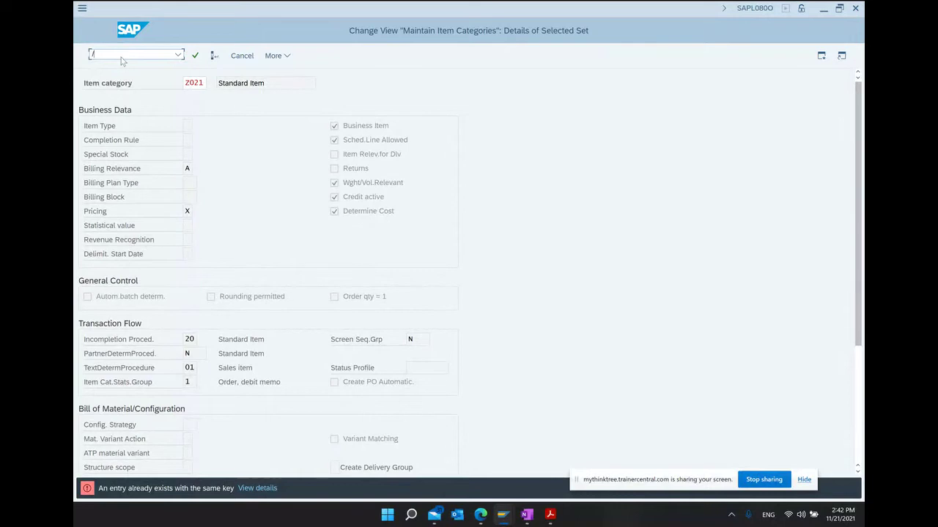
type("n")
key("Return")
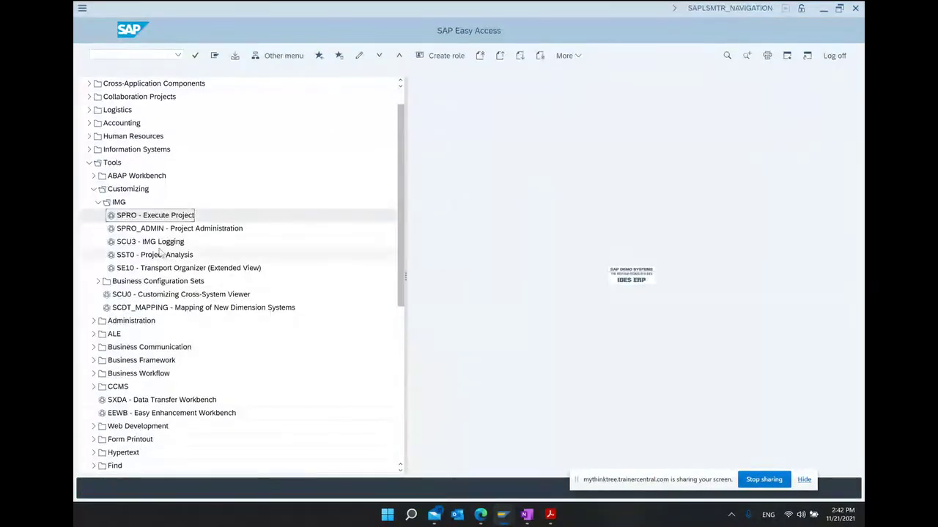
- Reopen the SPRO - Execute Project transaction from the SAP menu and display the SAP Reference IMG again
left_click(133, 53)
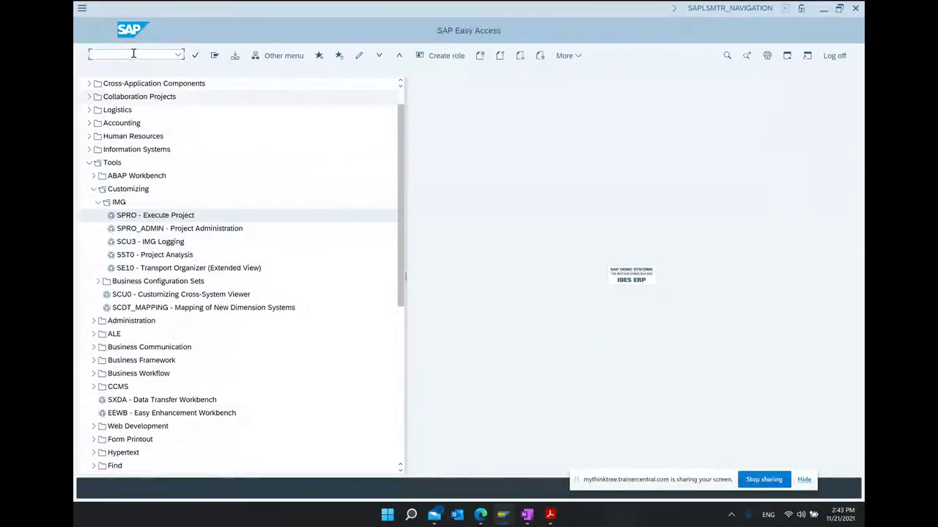
double_click(151, 214)
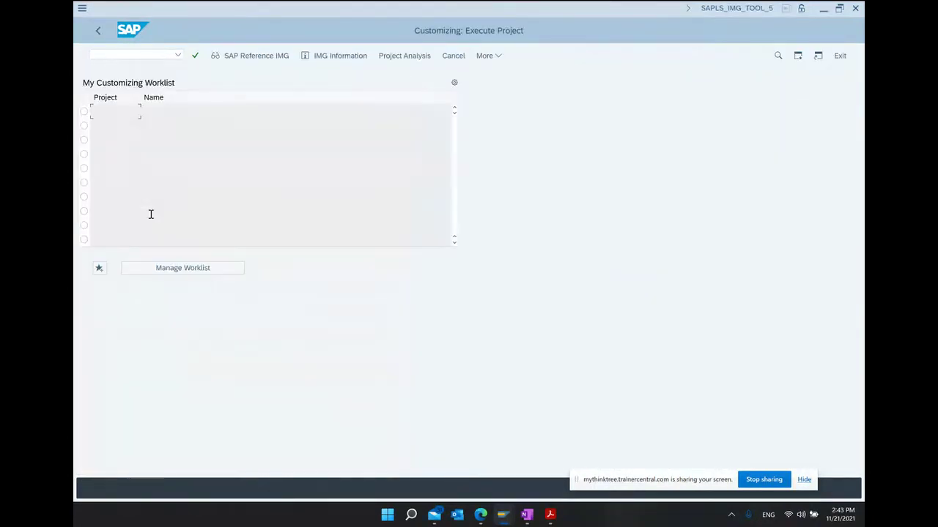
left_click(265, 58)
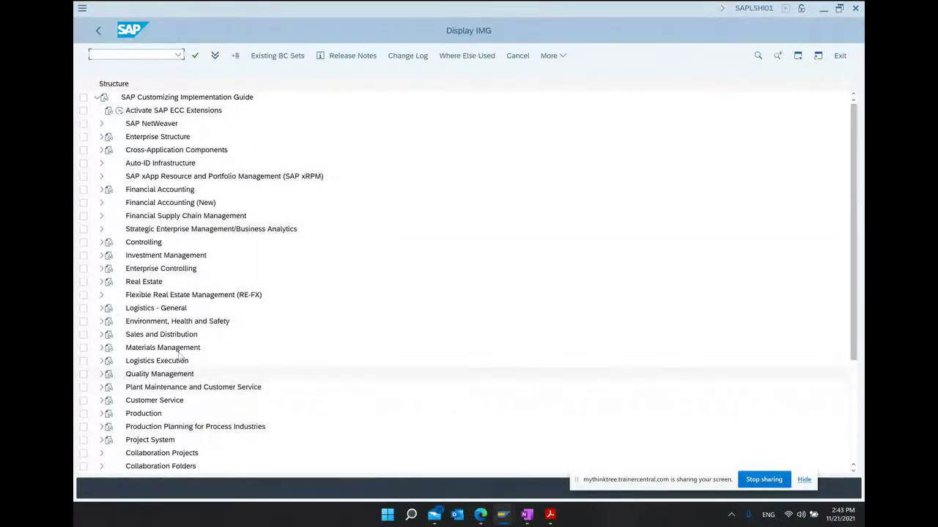
- Expand Sales and Distribution, Sales, Sales Documents and Sales Document Item in the IMG and execute Define Item Categories
scroll(116, 224, "down", 2)
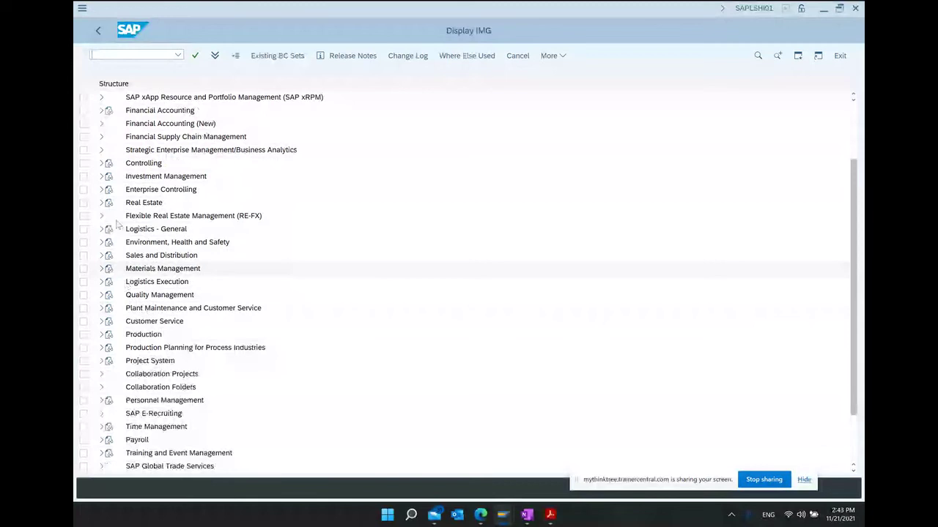
left_click(154, 256)
left_click(101, 255)
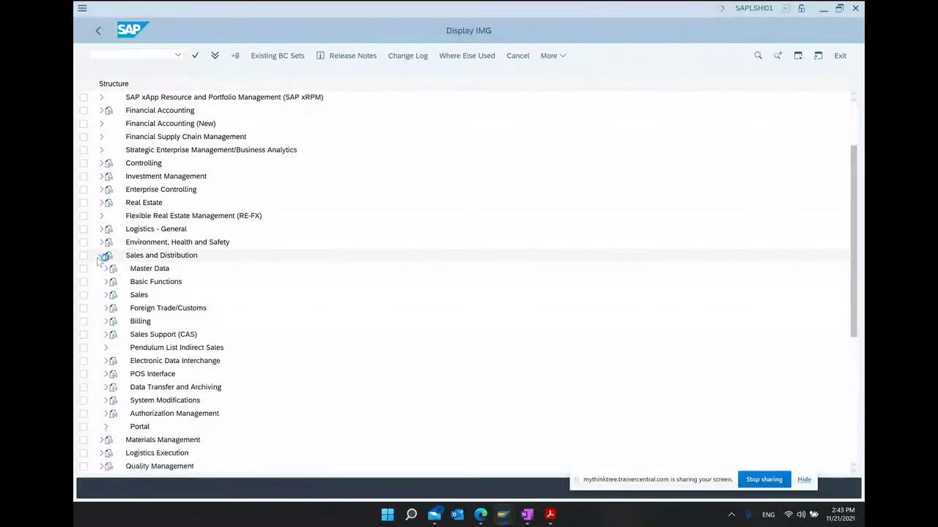
left_click(105, 294)
scroll(182, 295, "down", 1)
left_click(163, 281)
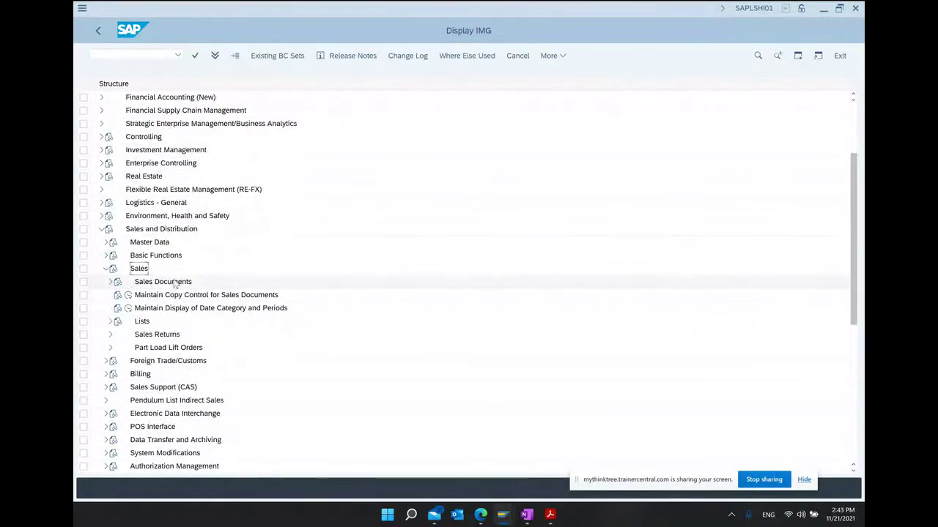
left_click(111, 283)
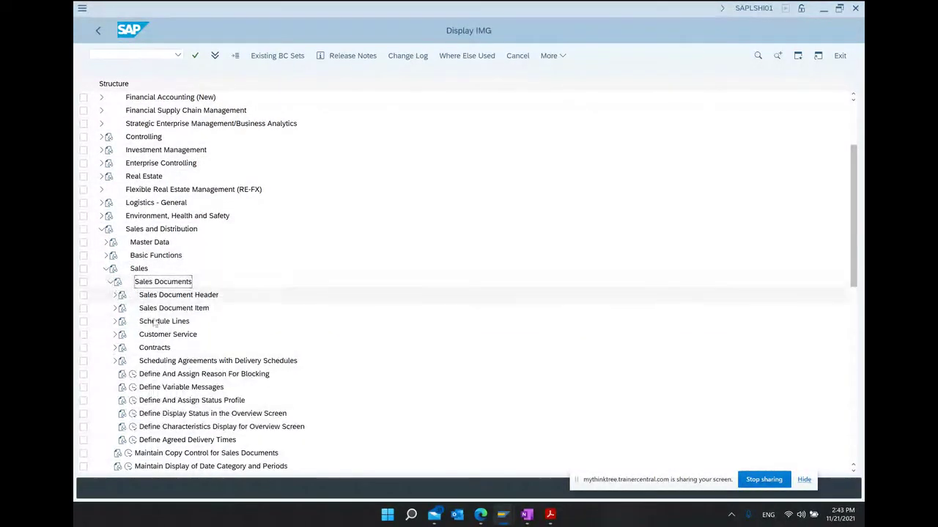
left_click(115, 308)
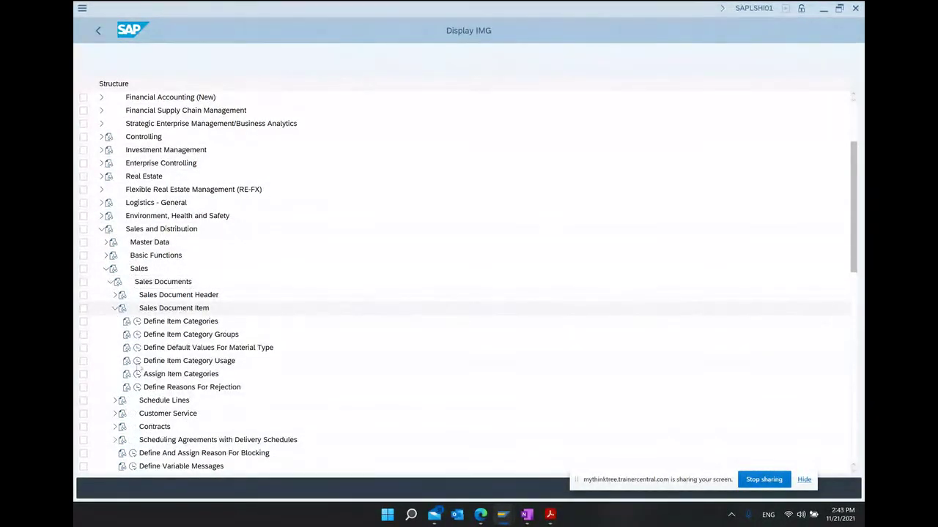
left_click(185, 322)
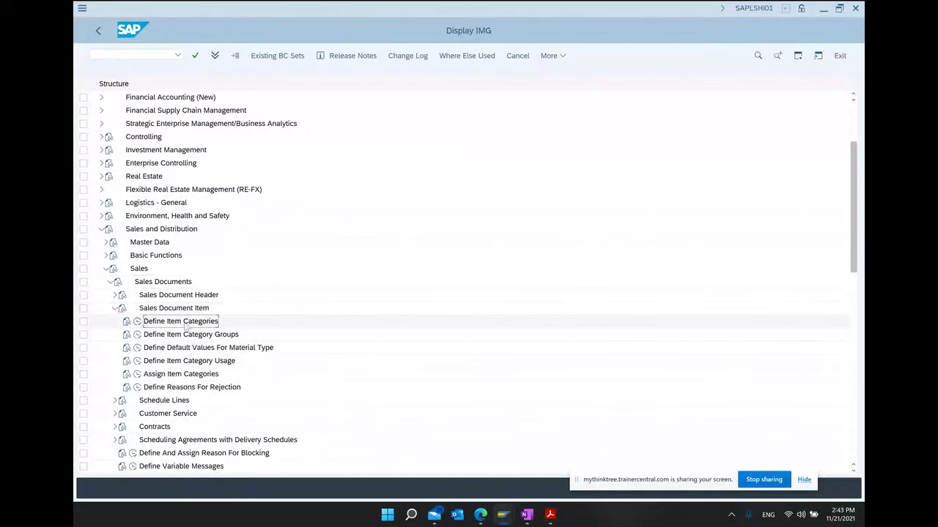
left_click(137, 322)
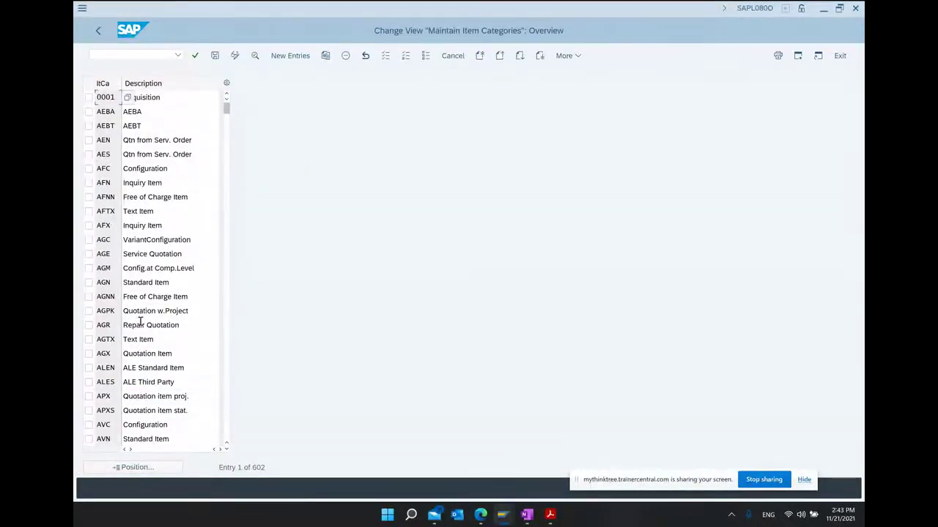
- Look through the item category list down to the custom Z entries to find which Z0 keys are already used
scroll(203, 303, "down", 11)
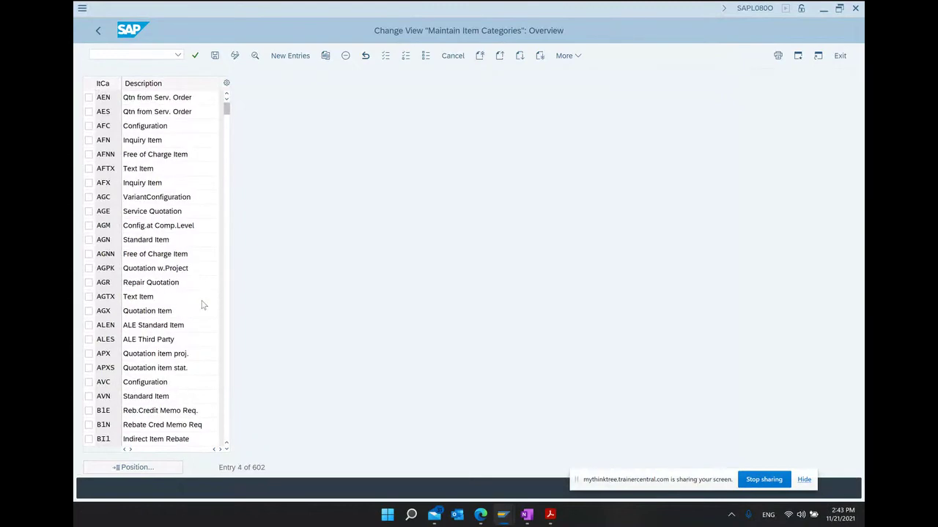
scroll(204, 305, "down", 19)
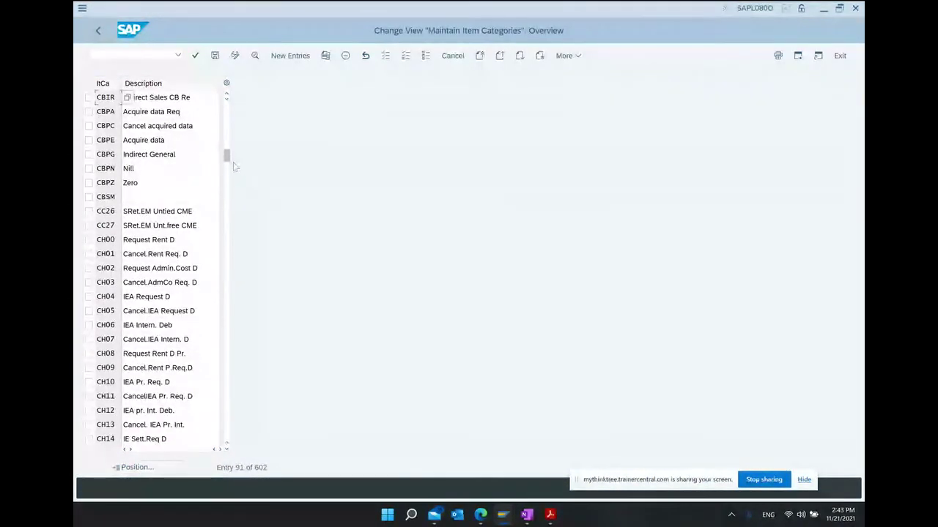
left_click_drag(227, 158, 226, 245)
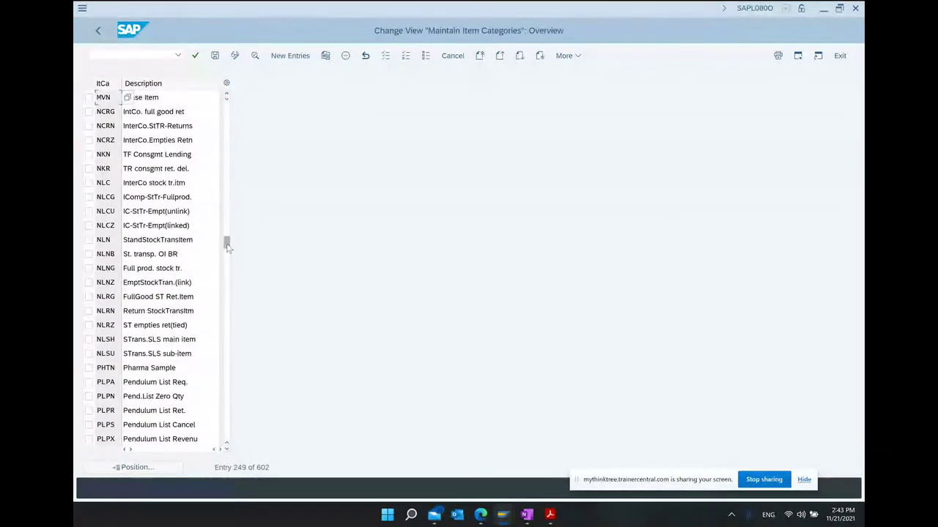
scroll(205, 343, "down", 2)
scroll(204, 346, "down", 1)
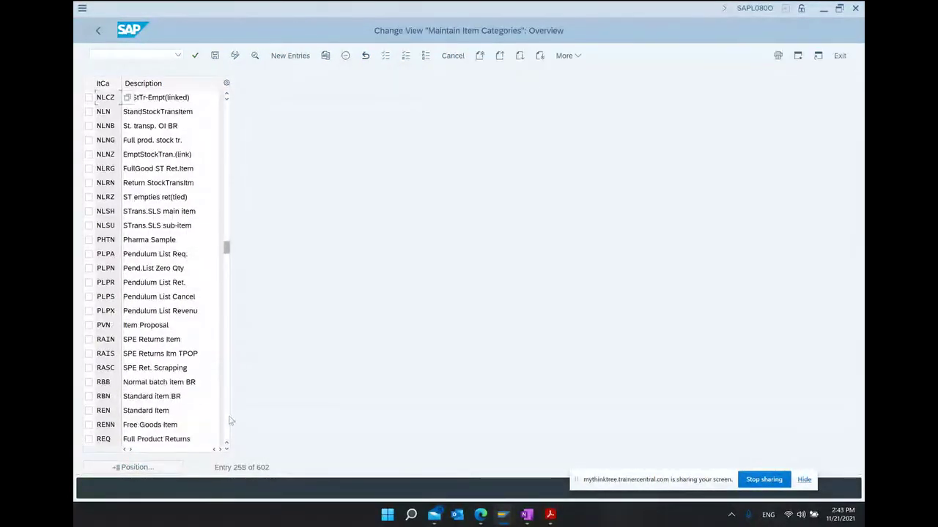
scroll(230, 424, "down", 20)
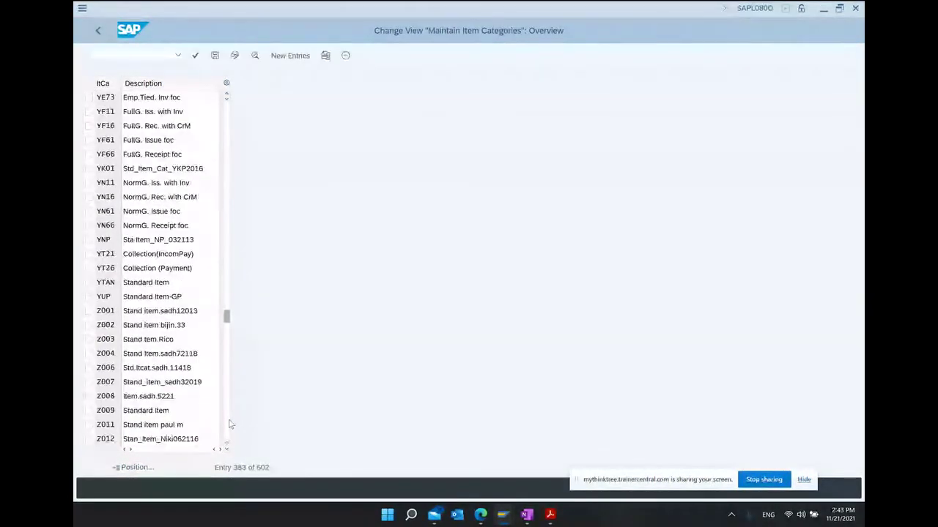
scroll(230, 425, "down", 8)
scroll(159, 293, "up", 3)
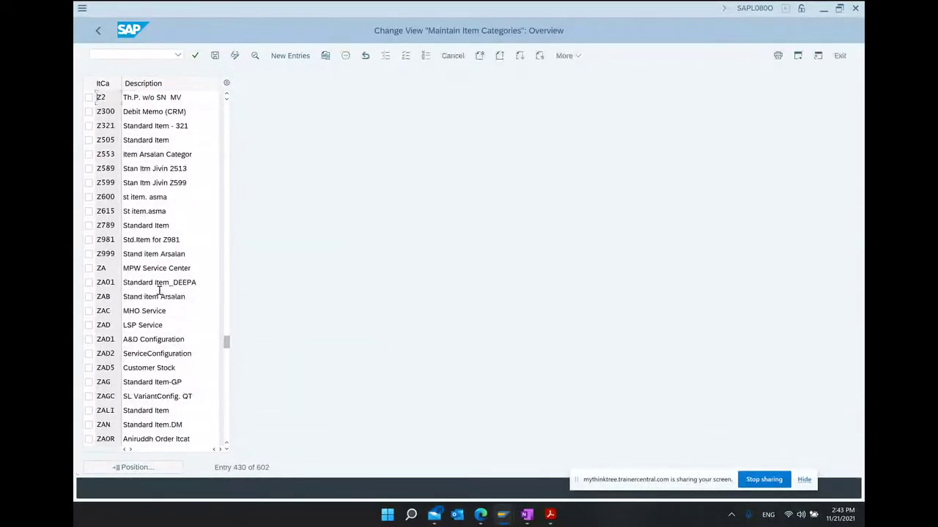
scroll(160, 293, "up", 11)
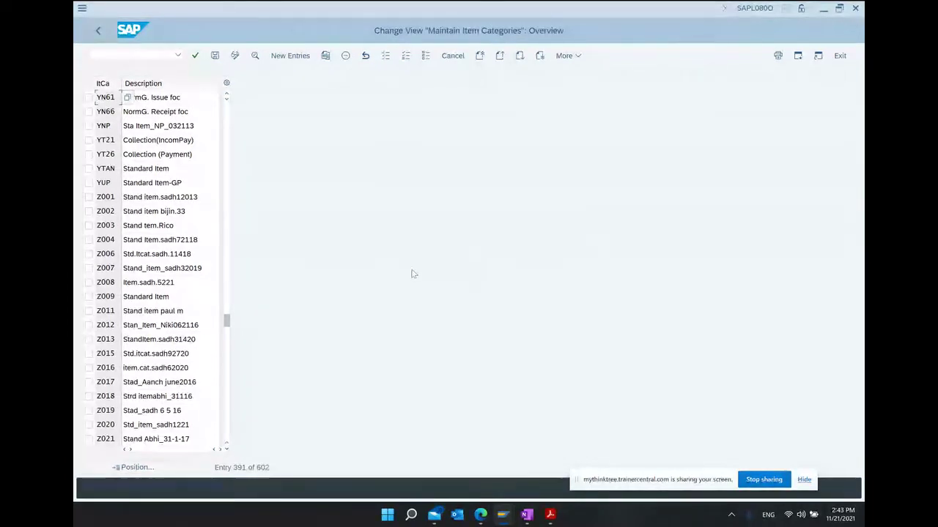
scroll(189, 297, "down", 1)
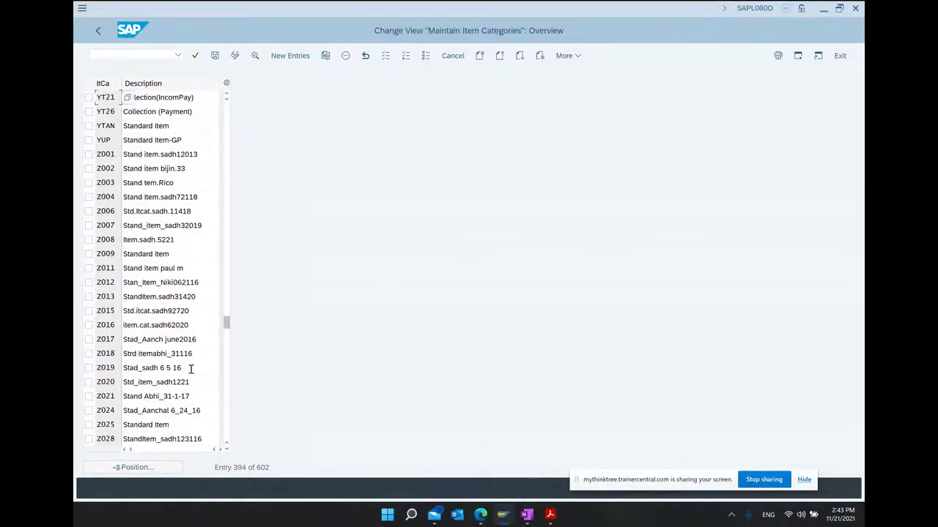
- Position the item category list at entry TAN
left_click(156, 469)
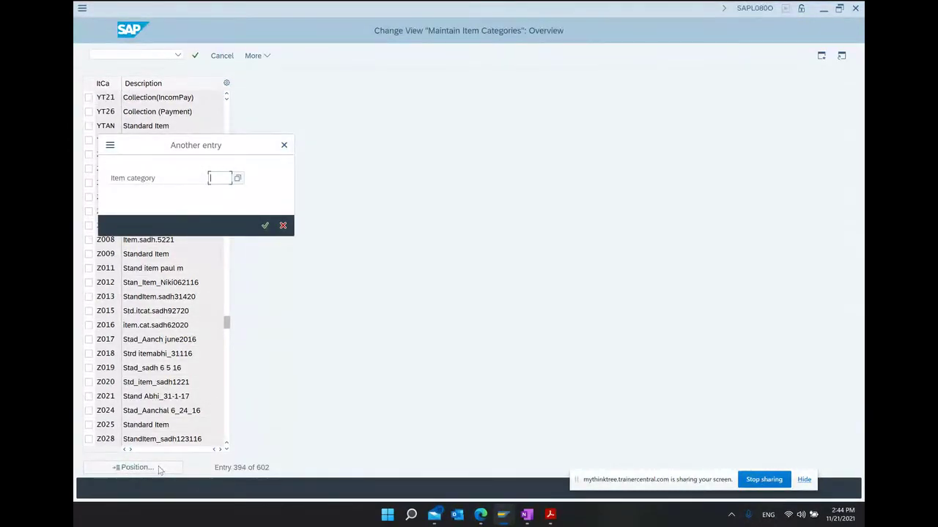
type("TAN")
key("Return")
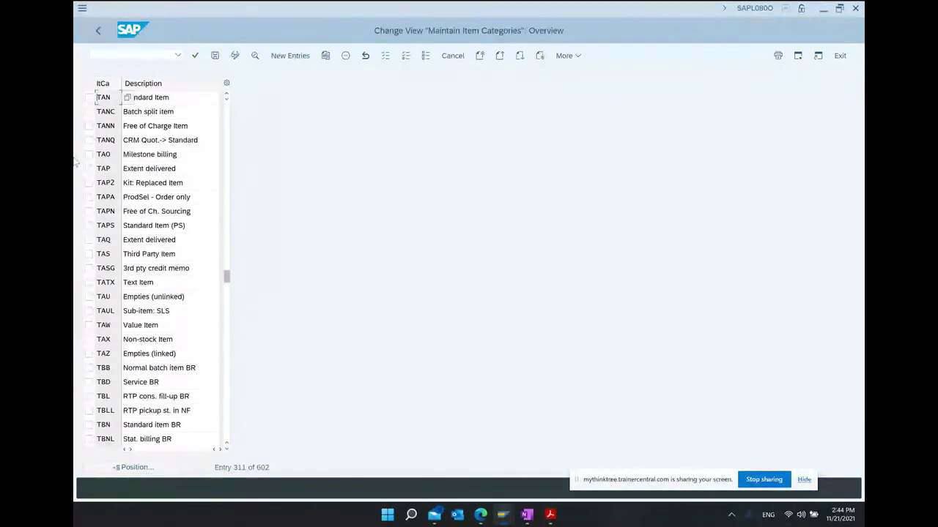
- Copy item category TAN as Z022 and decline making the entry relevant for copying control
left_click(89, 99)
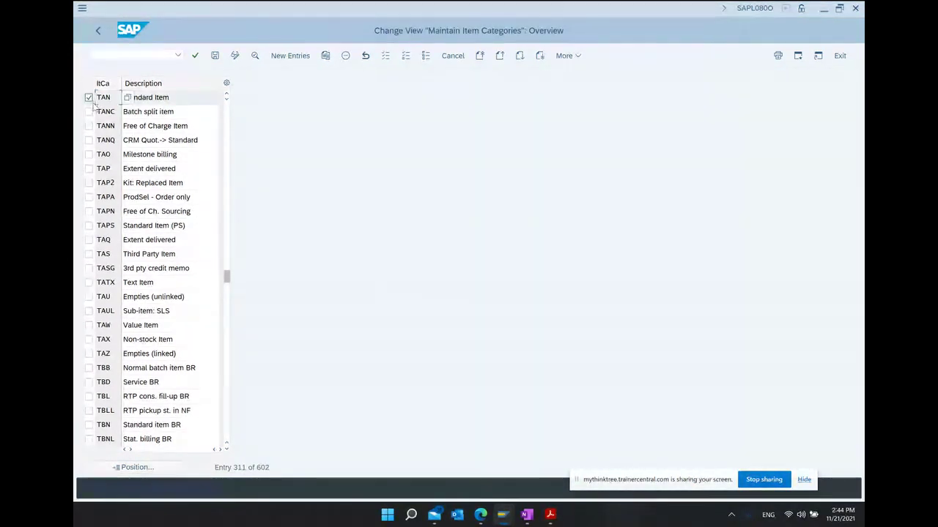
left_click(328, 58)
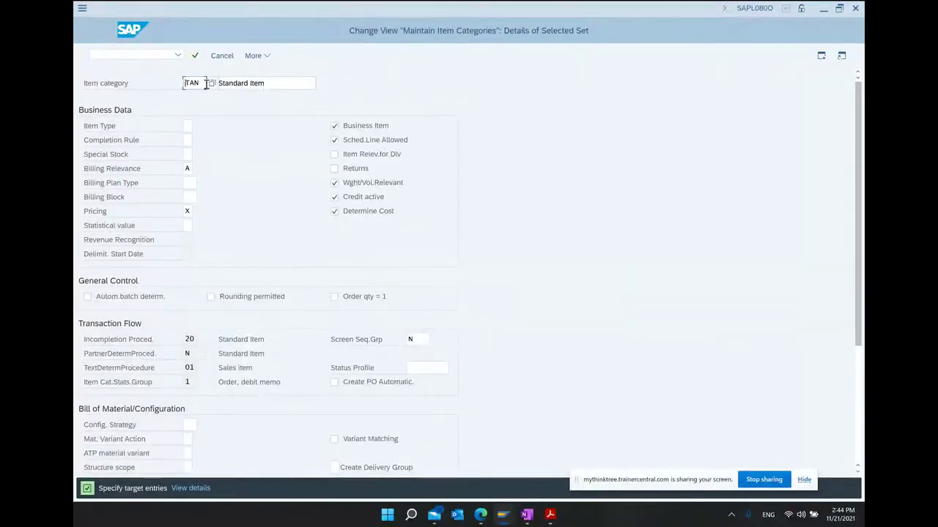
double_click(200, 83)
type("Z")
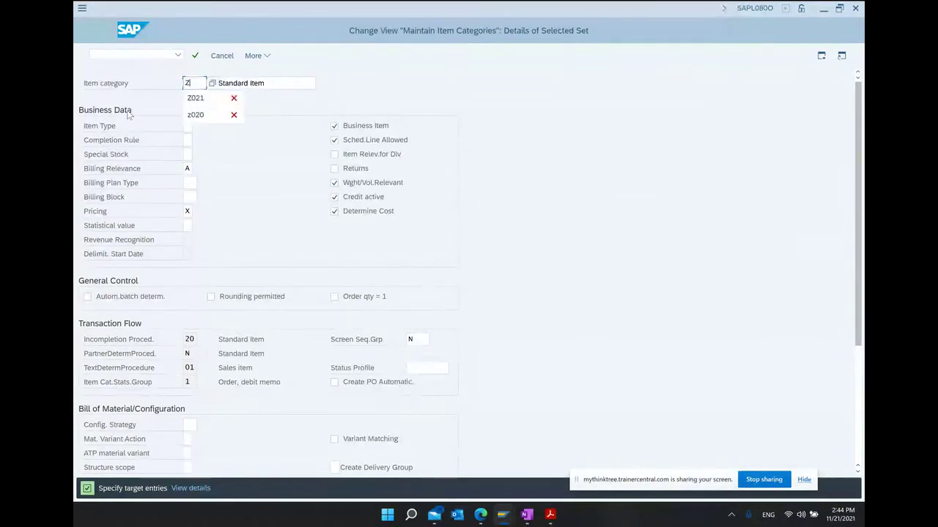
type("022")
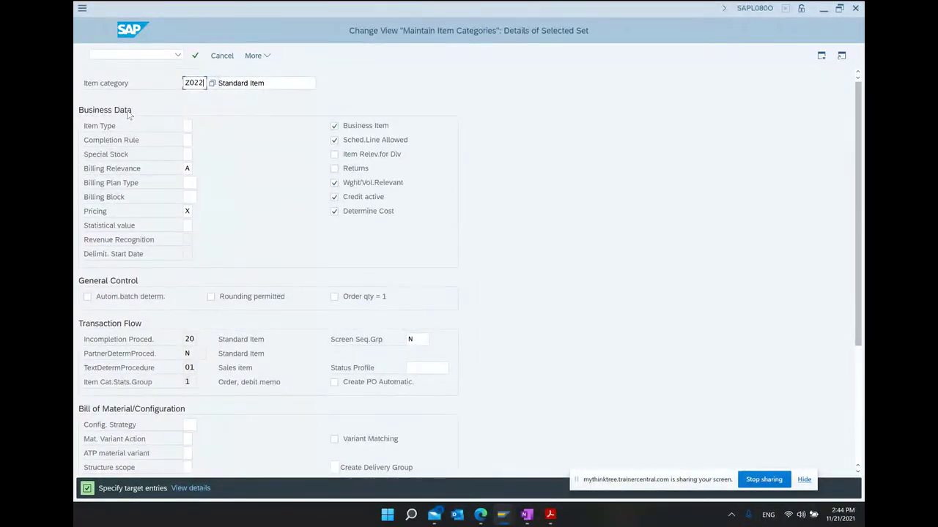
key("Return")
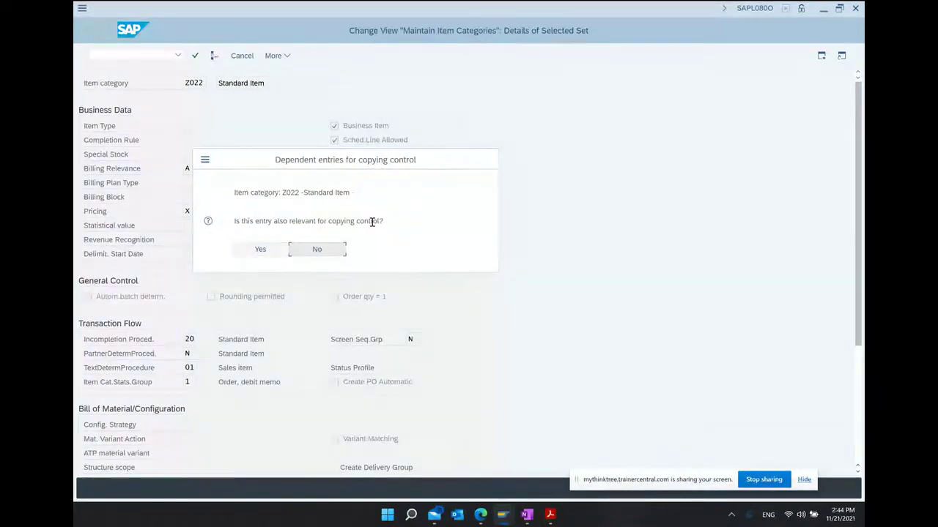
left_click(317, 249)
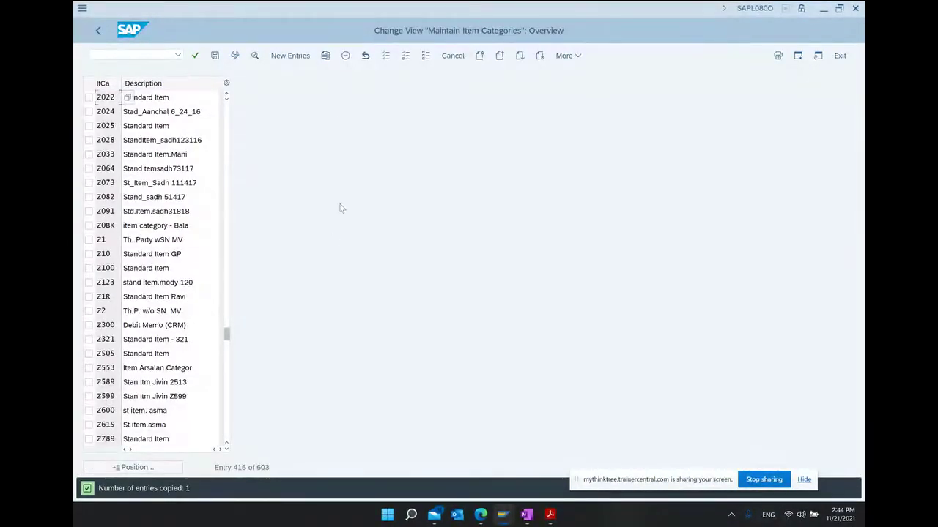
- Save item category Z022 in the customizing request "Create Sales doc type Z020" and close the transported tables list
left_click(215, 57)
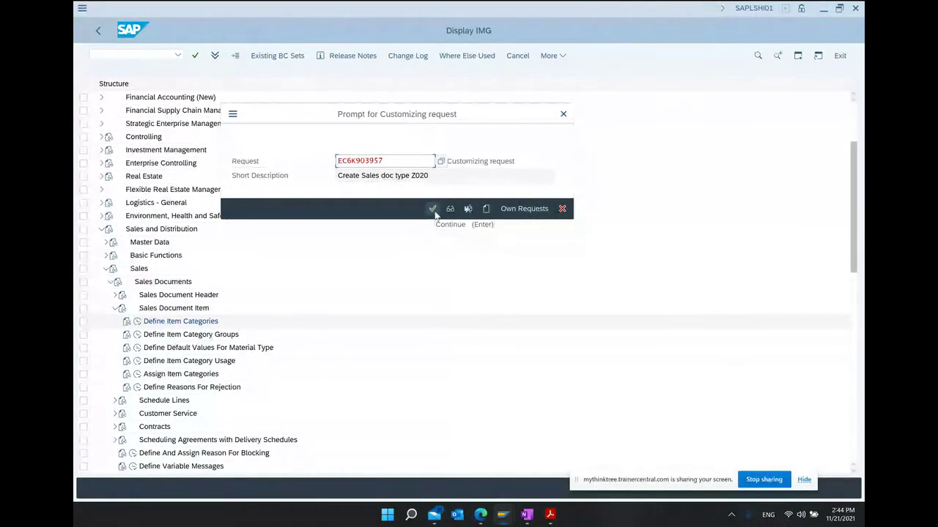
left_click(433, 210)
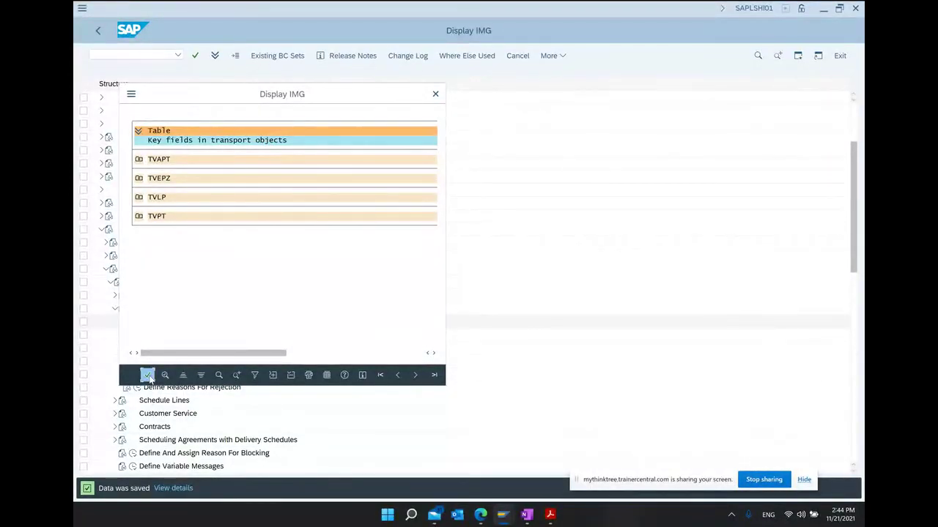
left_click(147, 375)
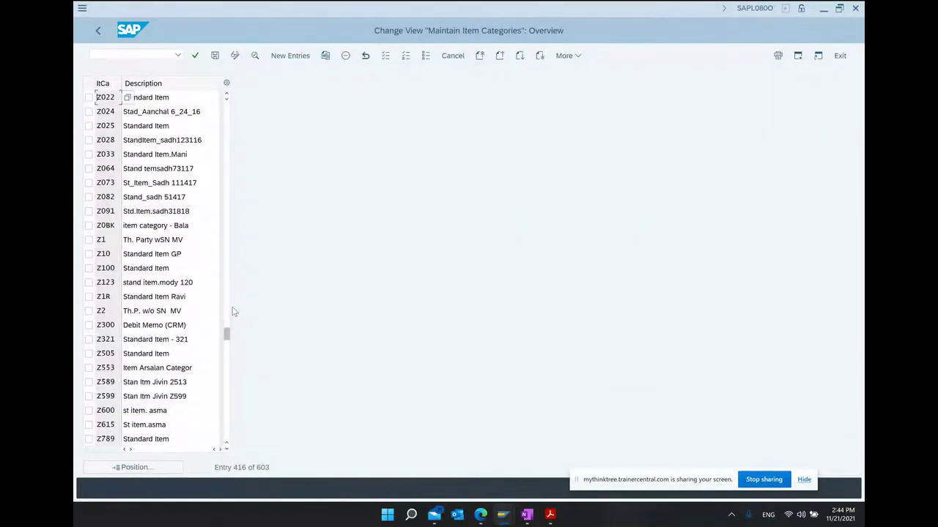
left_click(215, 56)
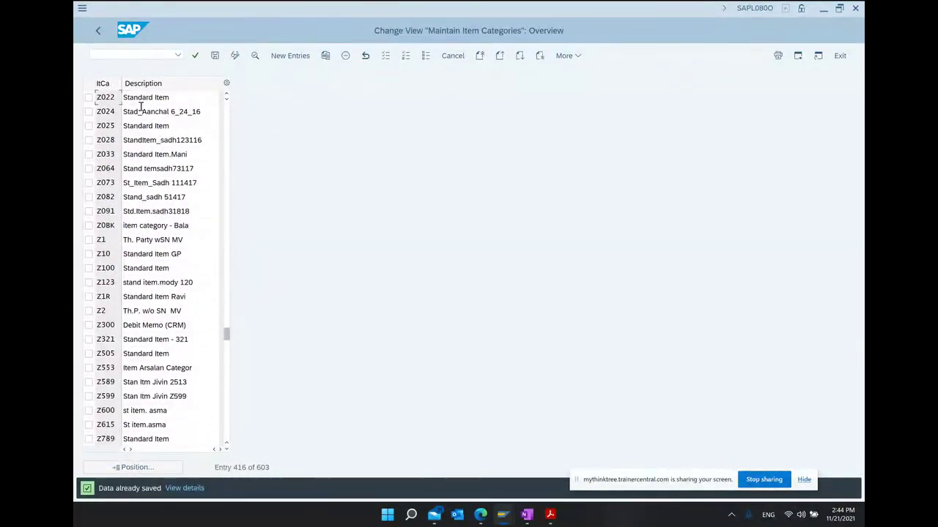
left_click_drag(116, 98, 75, 98)
- Switch to OneNote and add the bullet "Item category configuration" a few lines below the item category notes
left_click(537, 516)
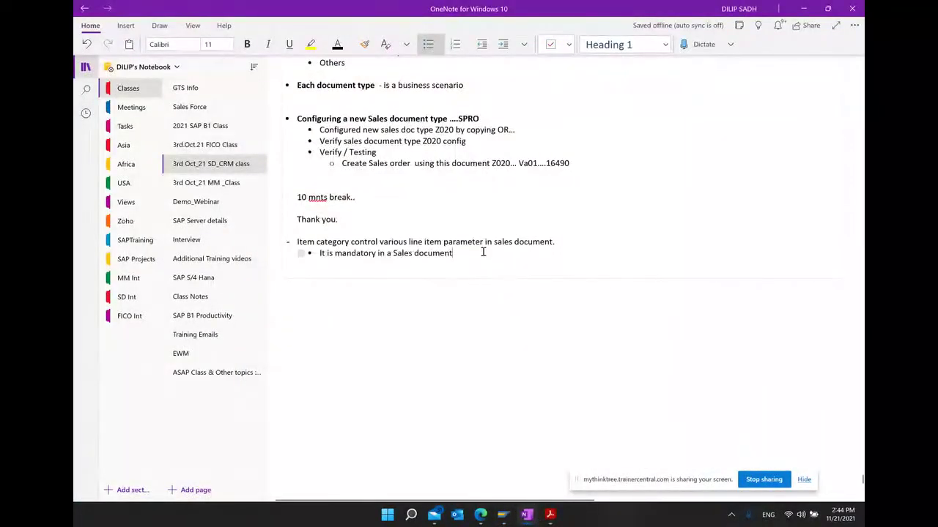
key("Return")
key("Return")
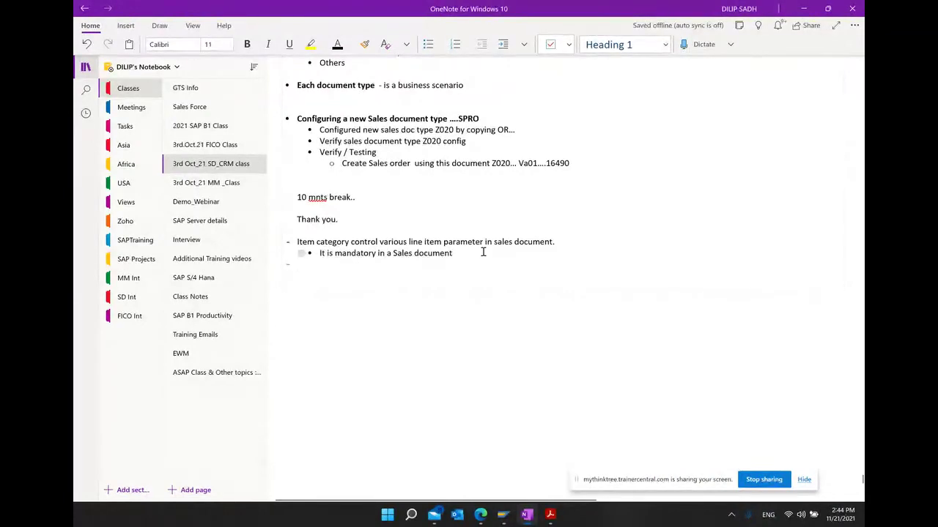
key("Return")
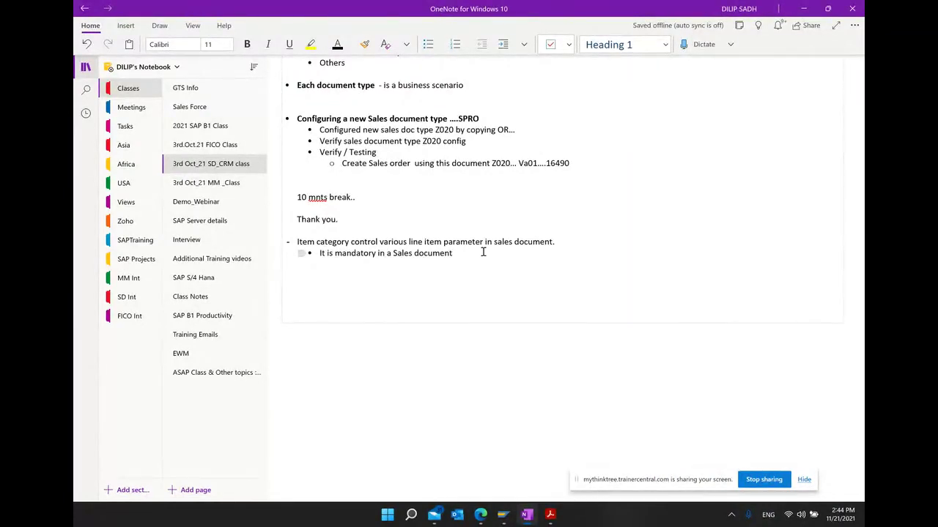
key("ctrl+period")
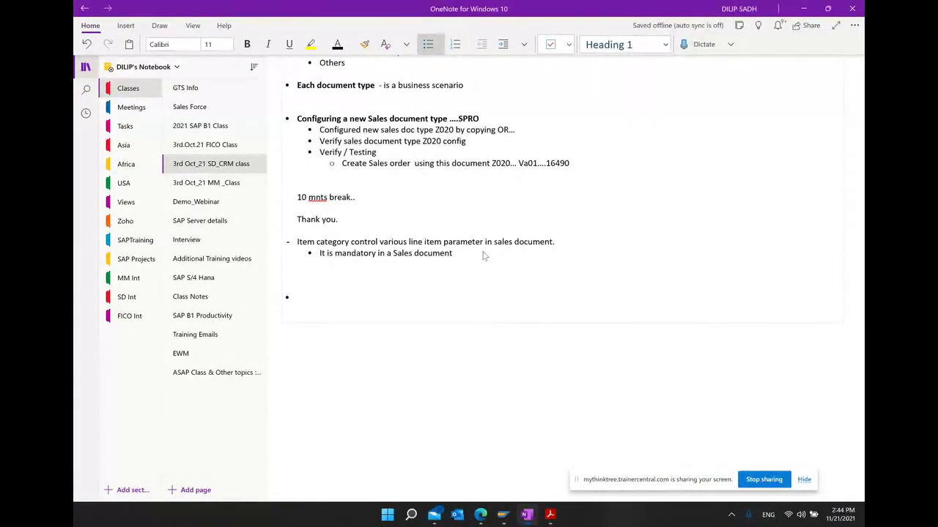
type("Item category config")
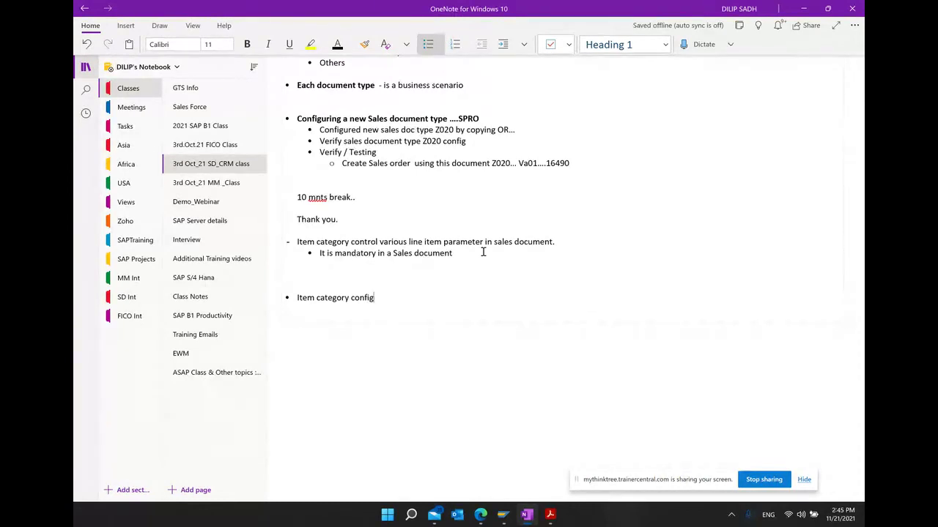
type("uration")
key("Return")
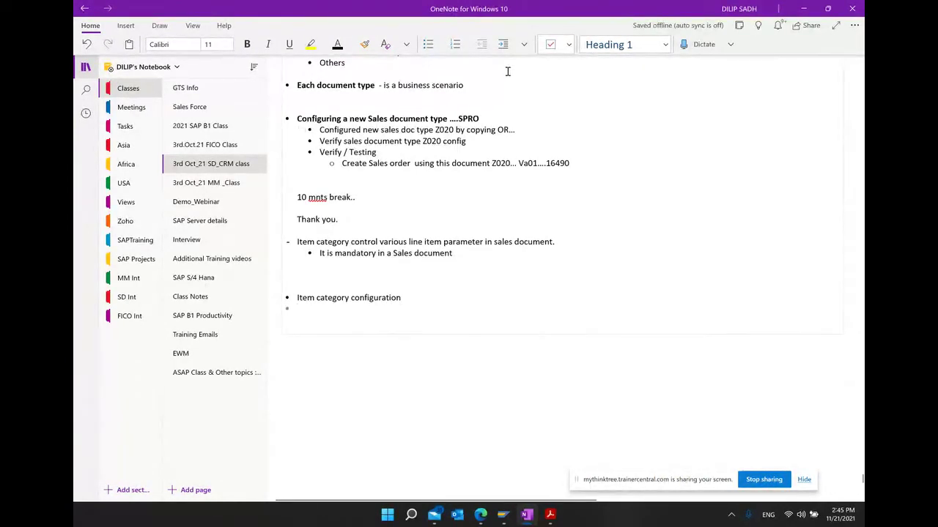
- Add the indented sub-bullet "Configured Item category Z022 by copying TAN" under "Item category configuration"
left_click(506, 47)
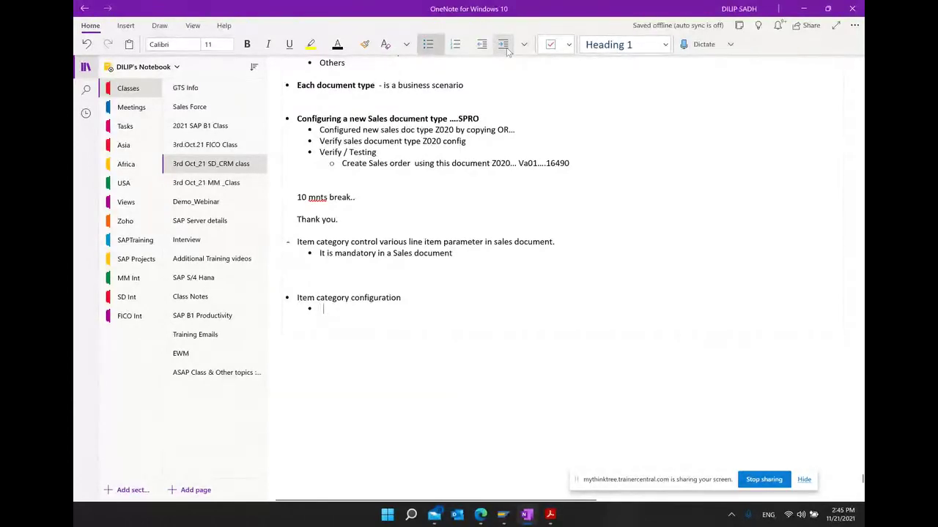
type("con")
key("BackSpace")
key("BackSpace")
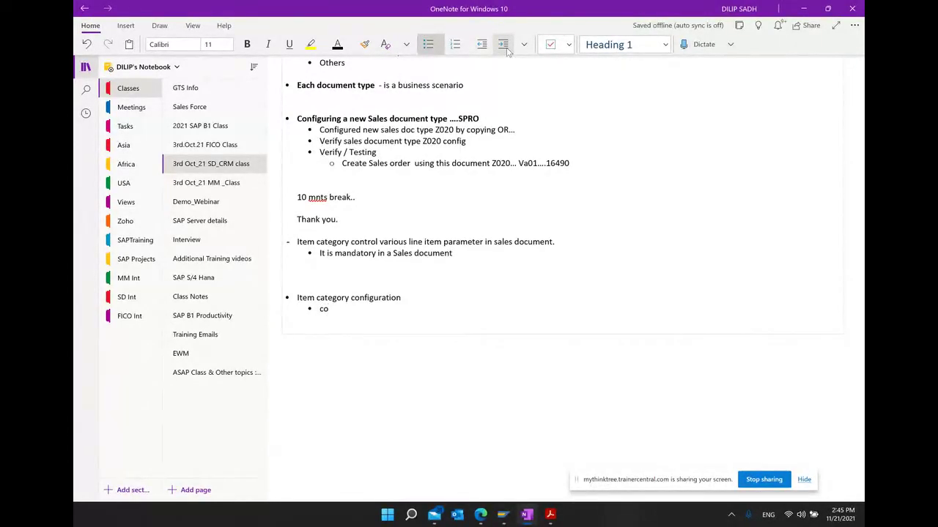
type("nfigured Item category")
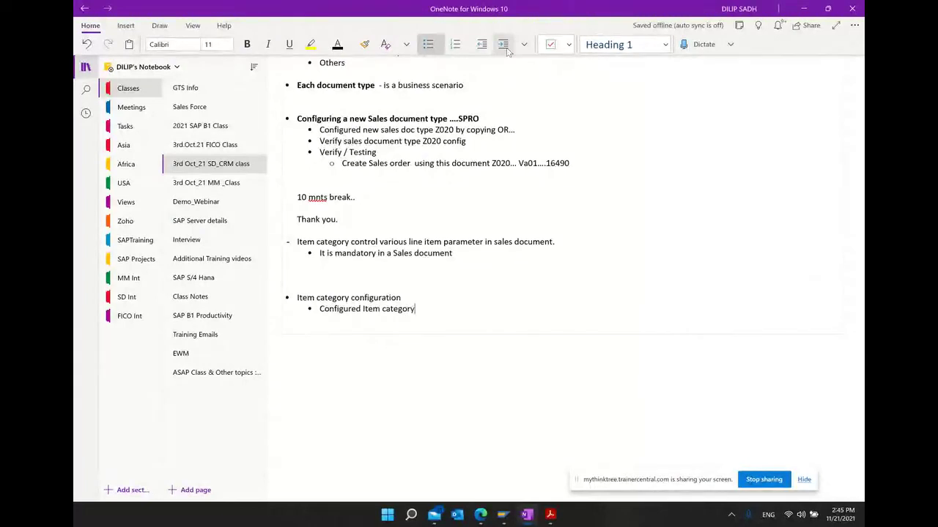
type(" Z02")
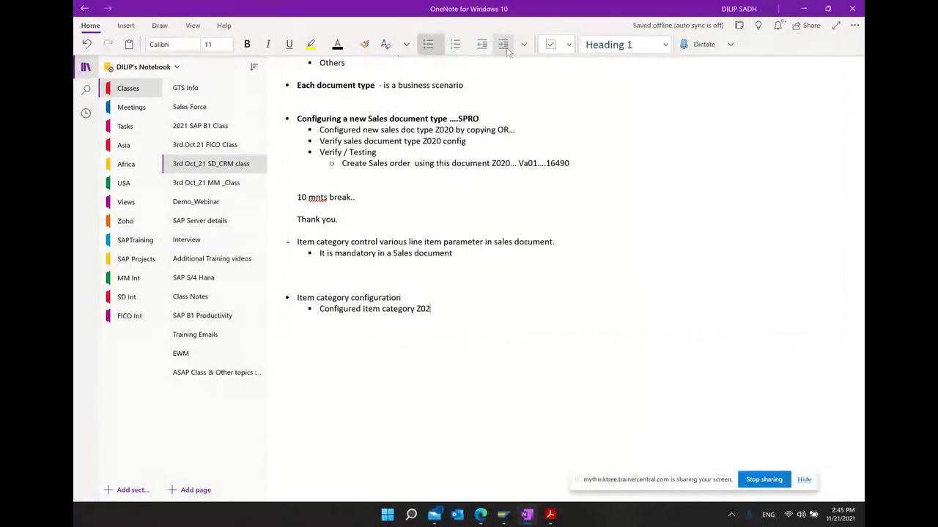
type("2 by co")
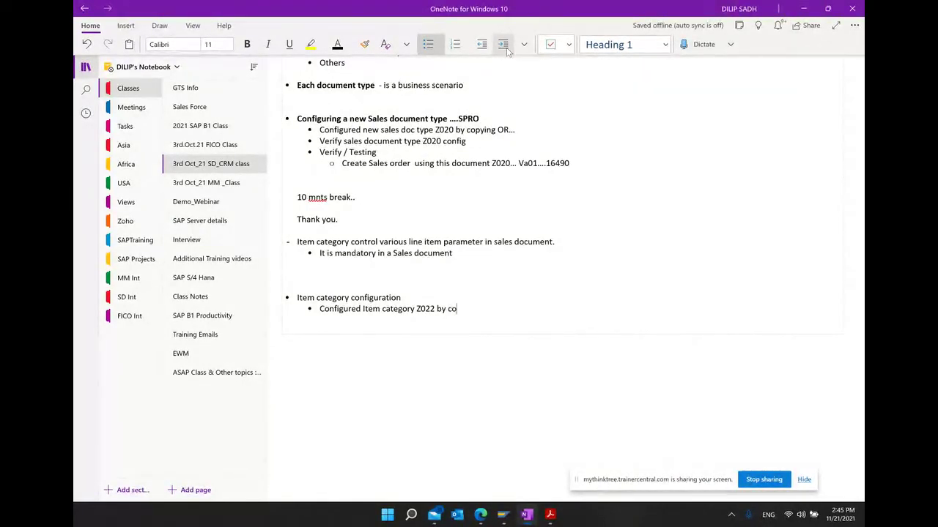
type("pying TAN")
- Add a second sub-bullet "Verify Item category attributes" under "Item category configuration"
key("Return")
type("Ve")
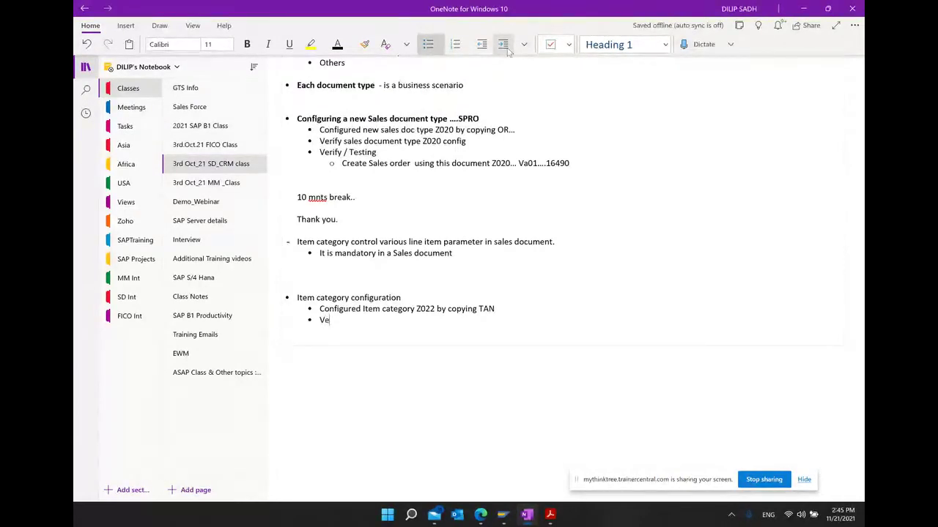
type("rify Item category a")
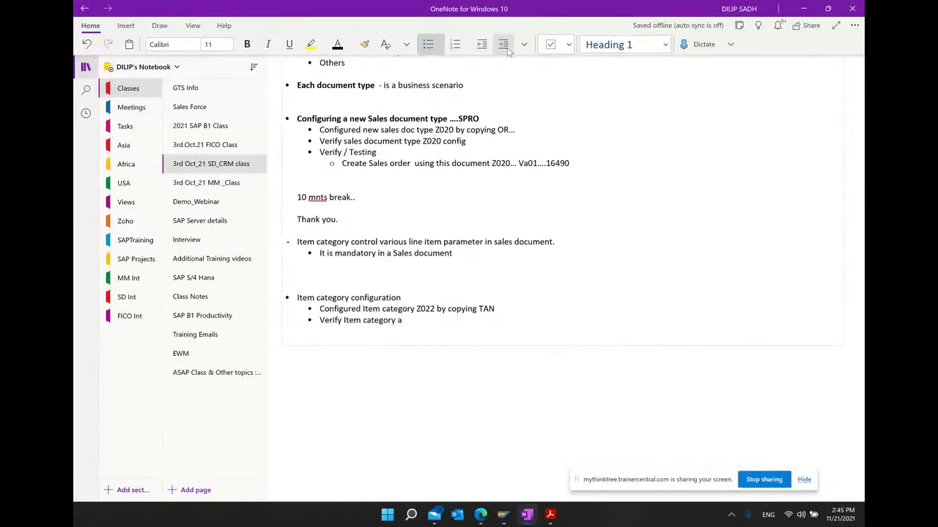
type("ttrib")
key("BackSpace")
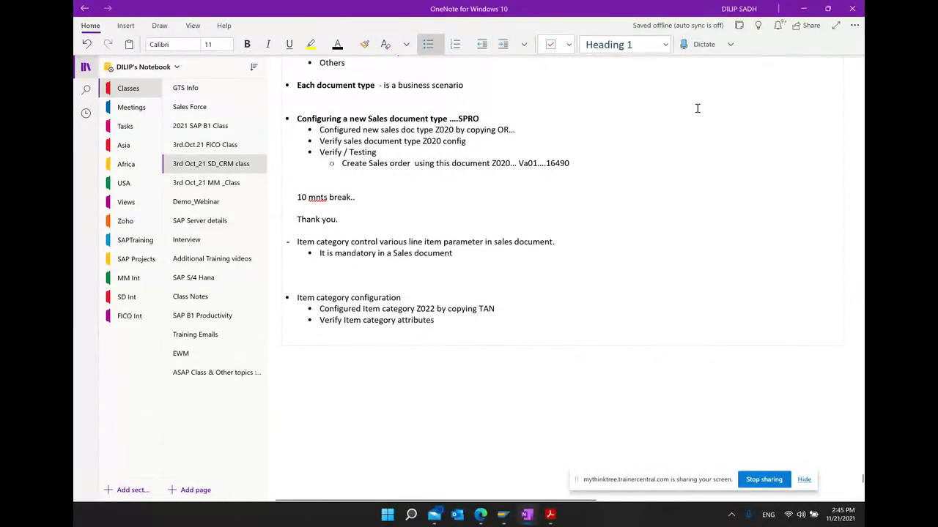
scroll(723, 66, "down", 2)
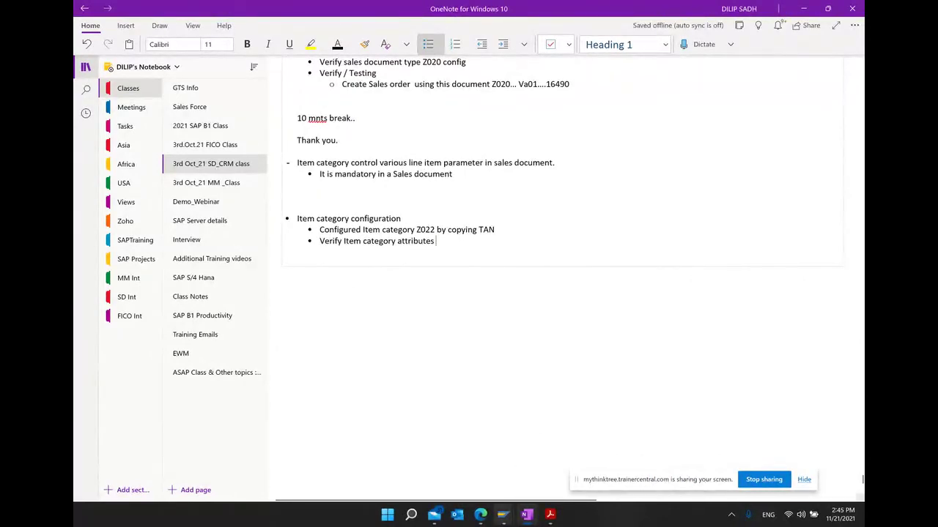
- Switch to the SAP item category view and open the details of item category Z022
mouse_move(503, 515)
left_click(557, 451)
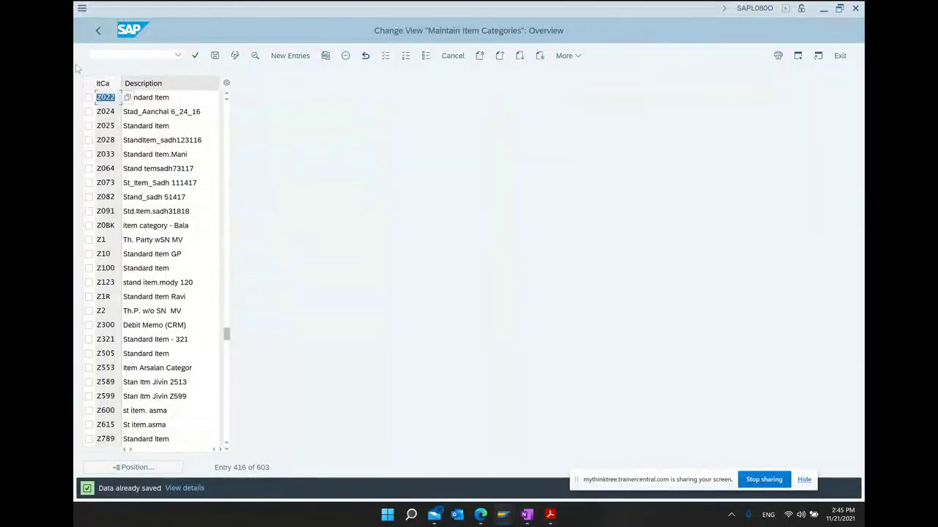
left_click(89, 97)
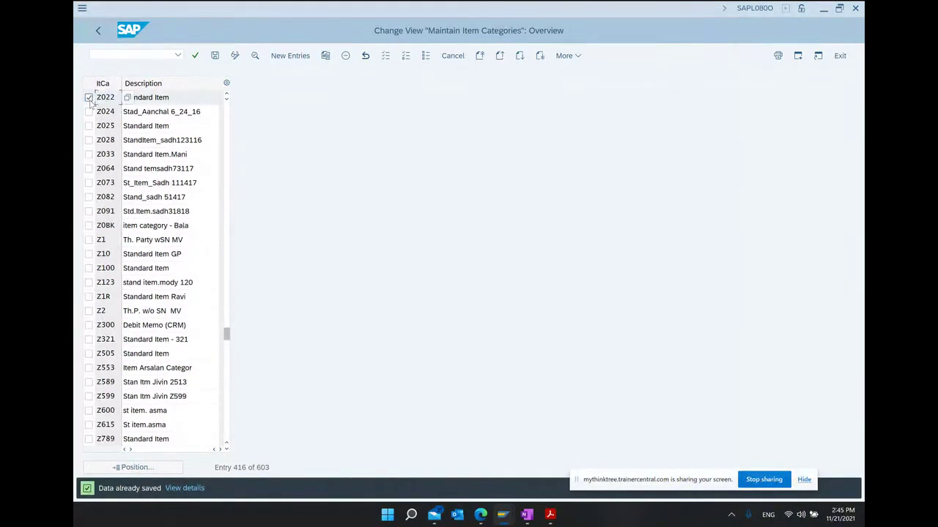
left_click(255, 56)
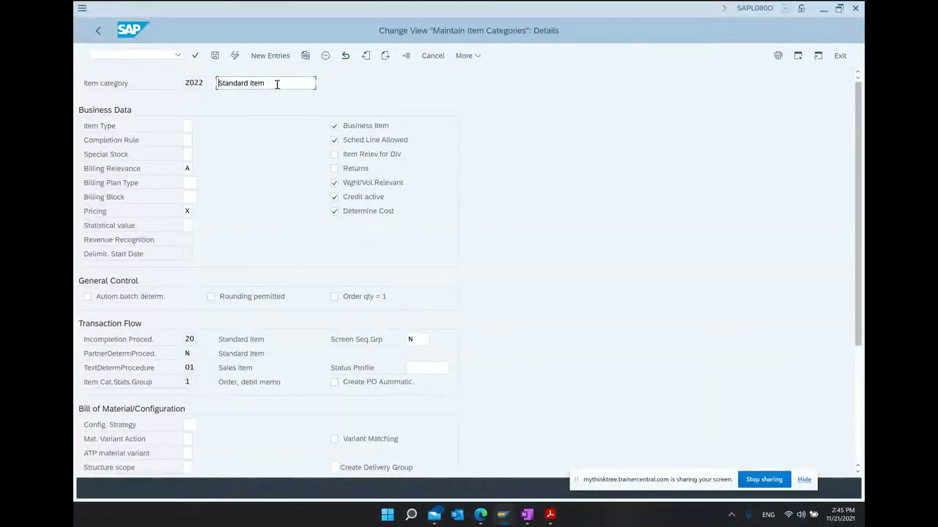
left_click(277, 83)
key("Return")
- Look through the possible values for Billing Relevance of item category Z022 and close the list without choosing one
left_click(99, 171)
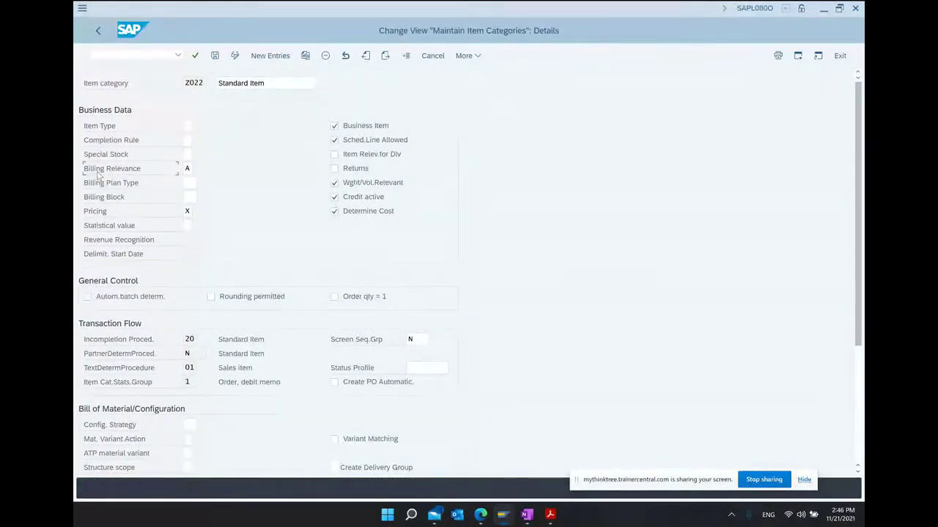
left_click(188, 167)
type("A")
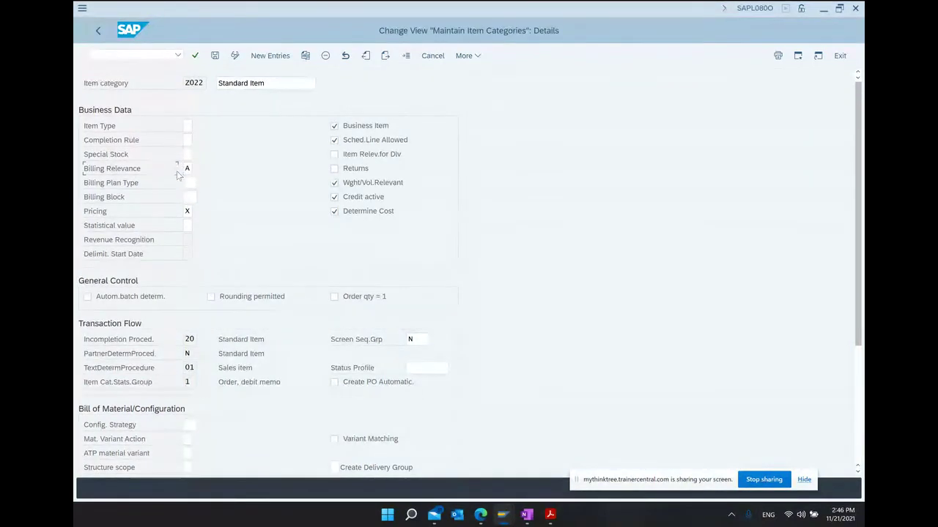
left_click(189, 170)
left_click(198, 170)
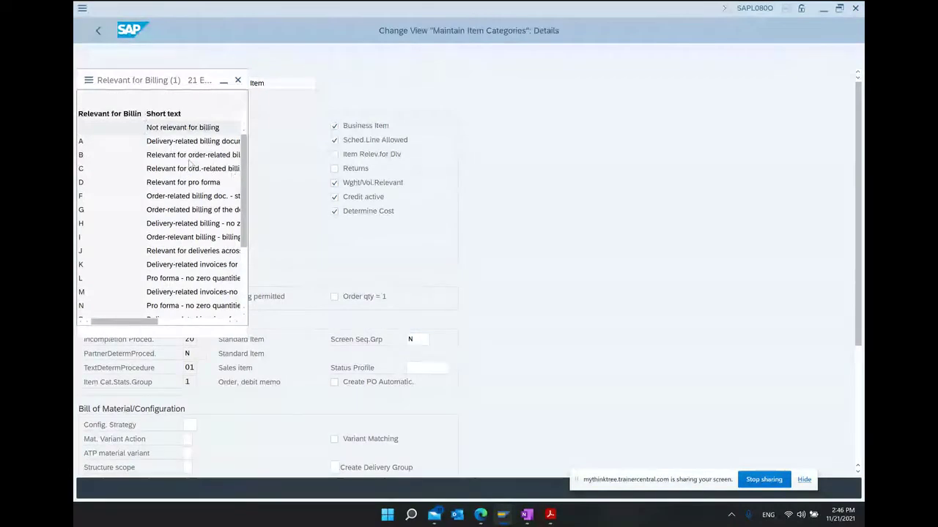
left_click(237, 80)
- Switch to OneNote and add the bullets "Billing relevance" and "Pricing relevance" below "It is mandatory in a Sales document"
left_click(527, 515)
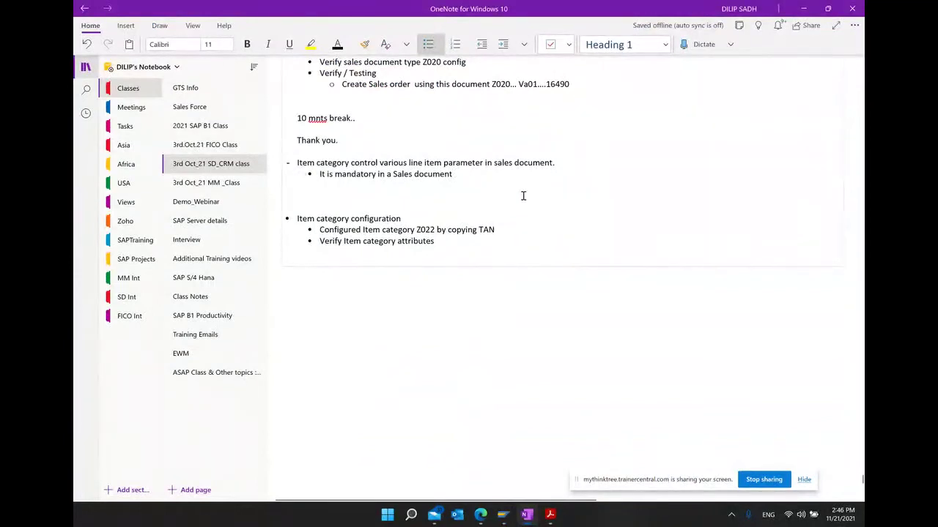
key("Return")
type("bill")
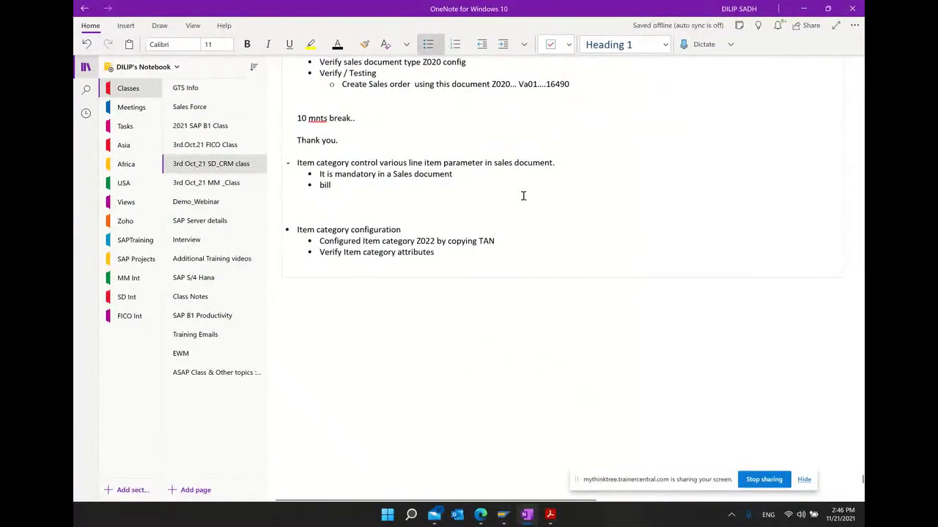
type("ing rele")
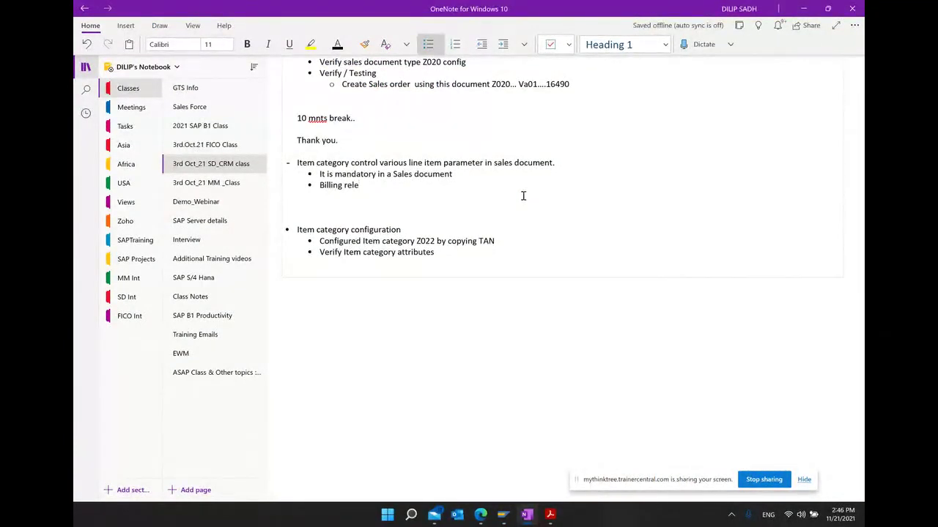
type("vance")
key("Return")
type("Pri")
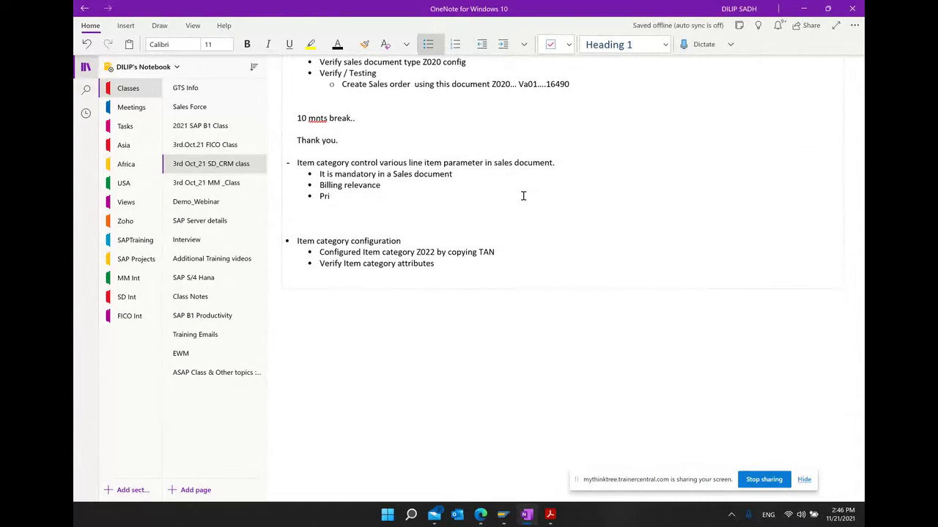
type("cing relevance")
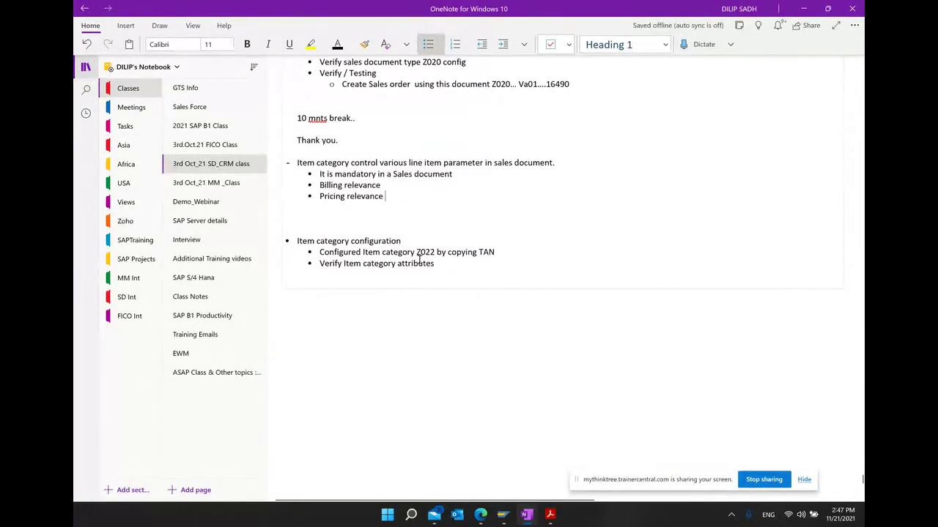
- Review the item category Z022 details in SAP and return to the OneNote class notes
mouse_move(505, 521)
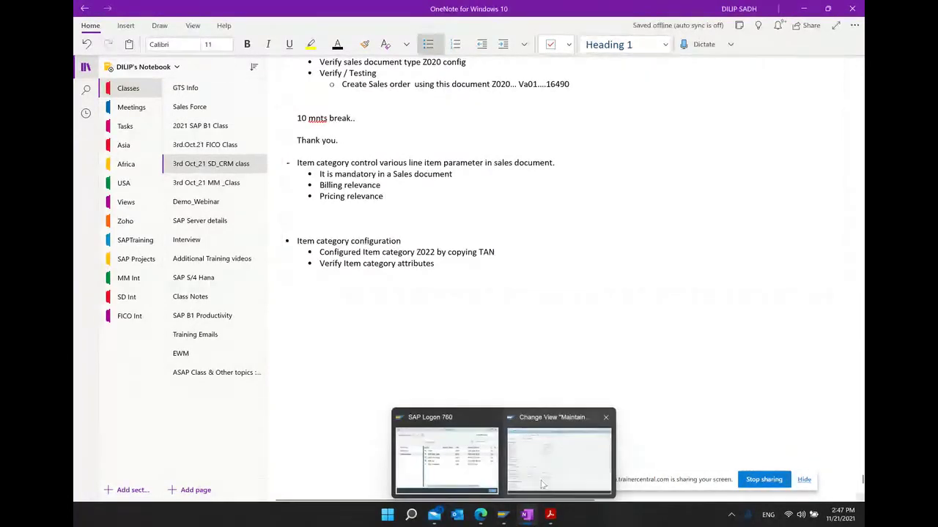
left_click(559, 455)
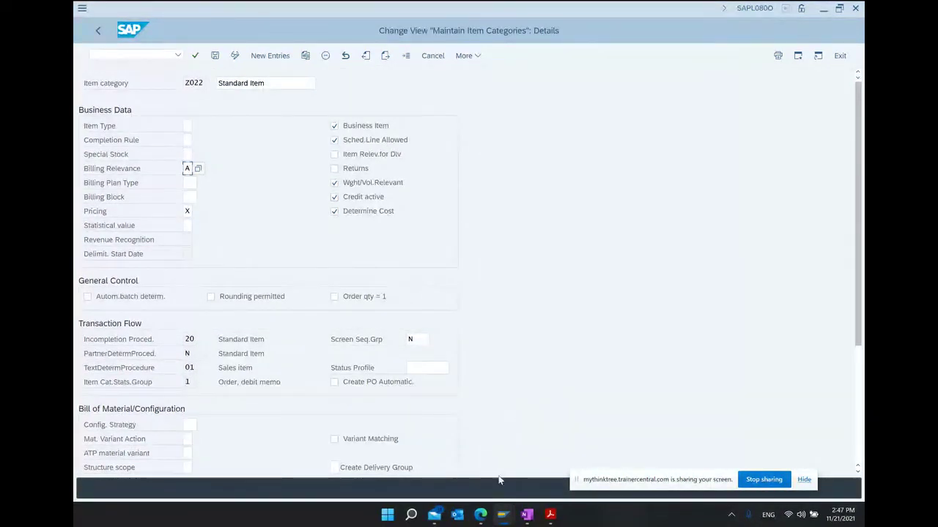
left_click(527, 517)
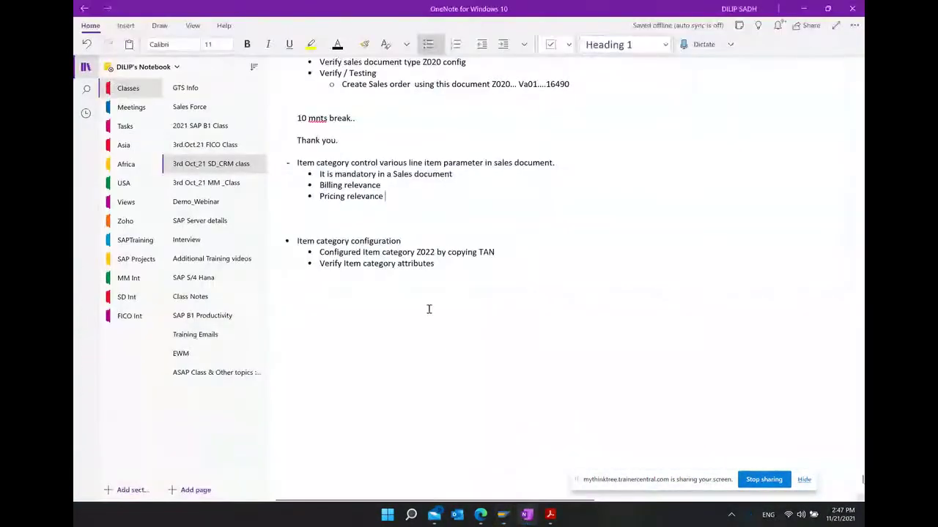
- Add the bullet "Schedule line - whether we can deliver it or not" below "Pricing relevance"
key("Return")
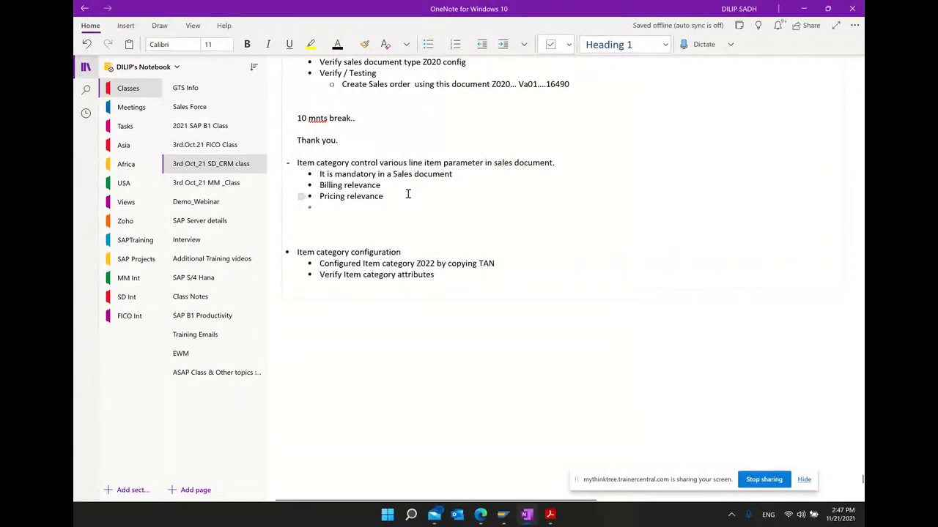
type("sche")
type("d")
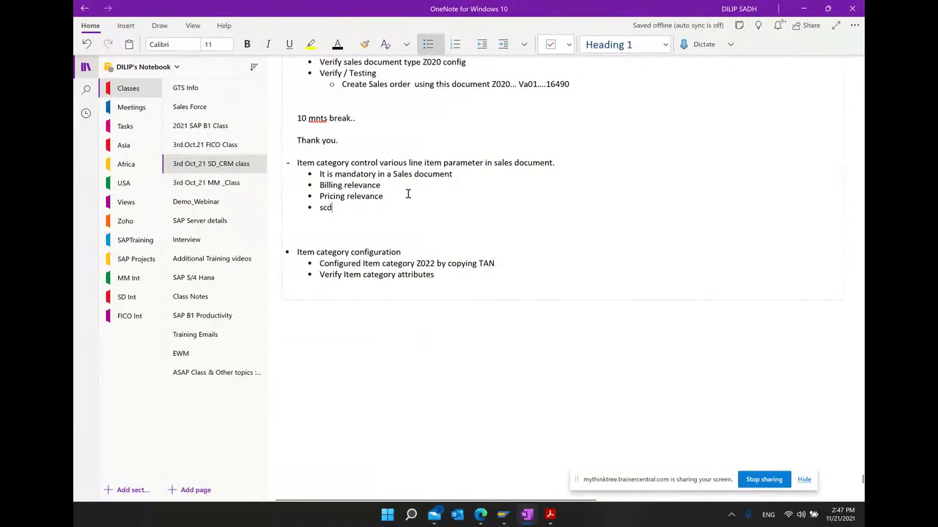
key("BackSpace")
type("hedu")
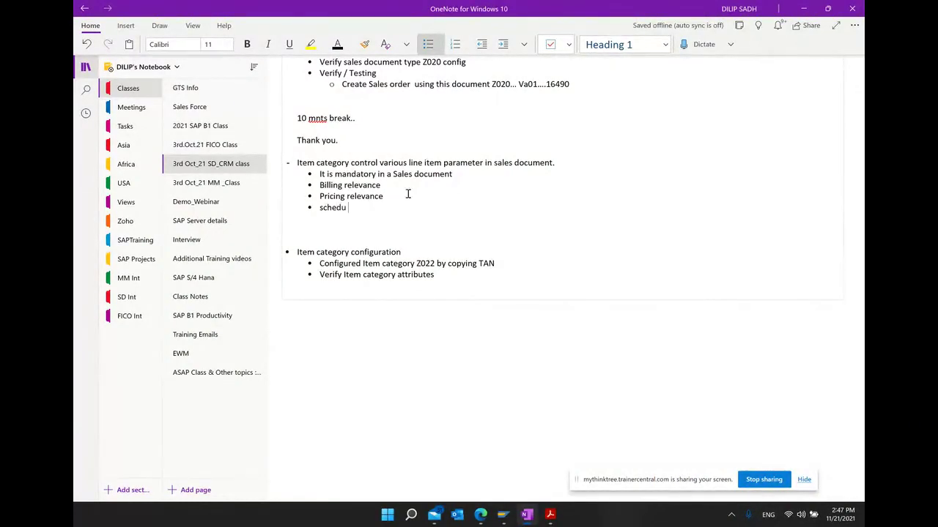
type("le line  - whe")
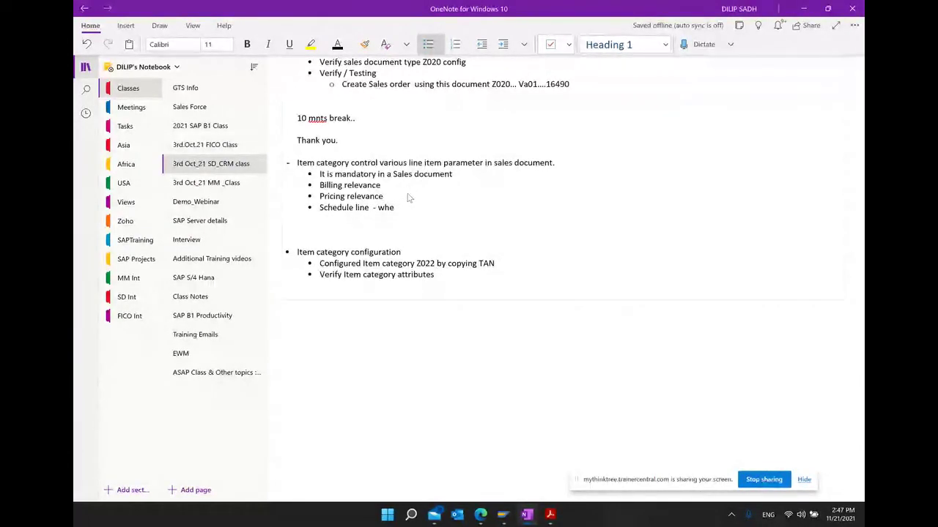
type("ther w")
type("e c")
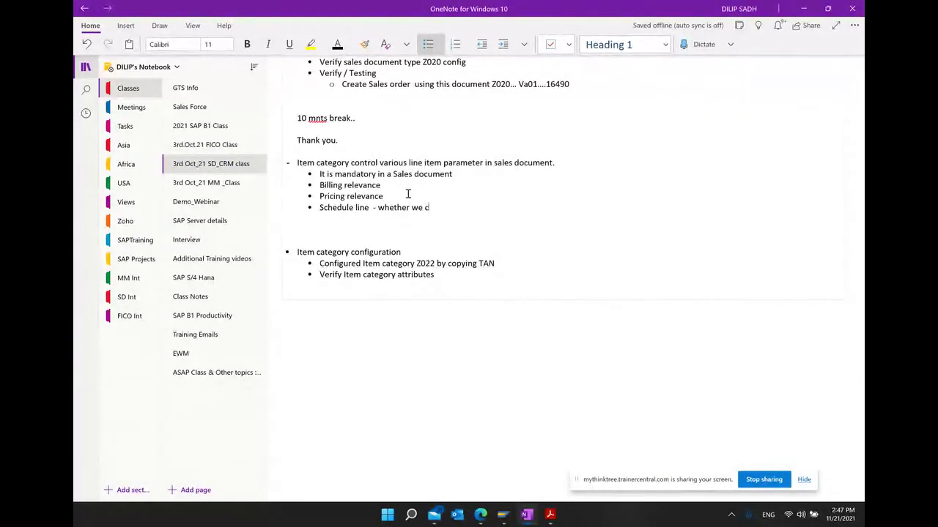
type("an deliver it or not")
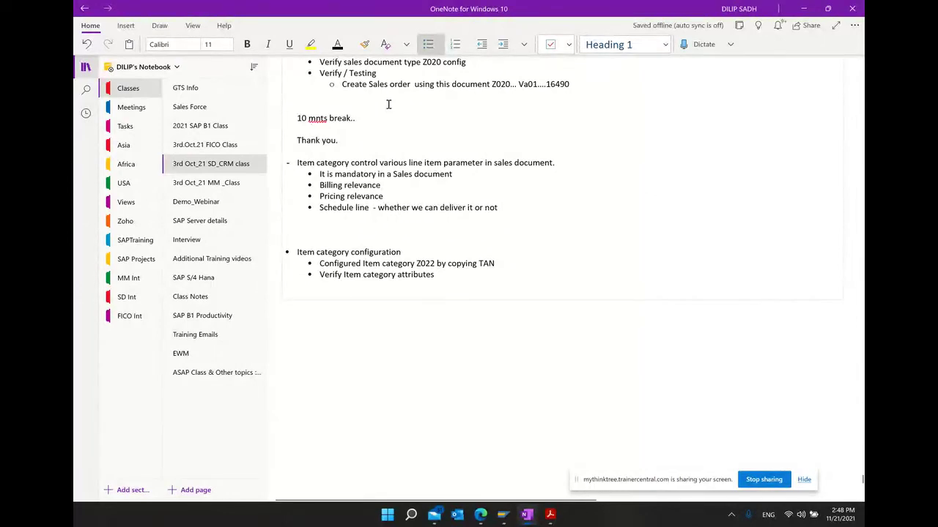
- Add the bullet "Partner procedure at line item" below the schedule line note
key("Return")
type("Part")
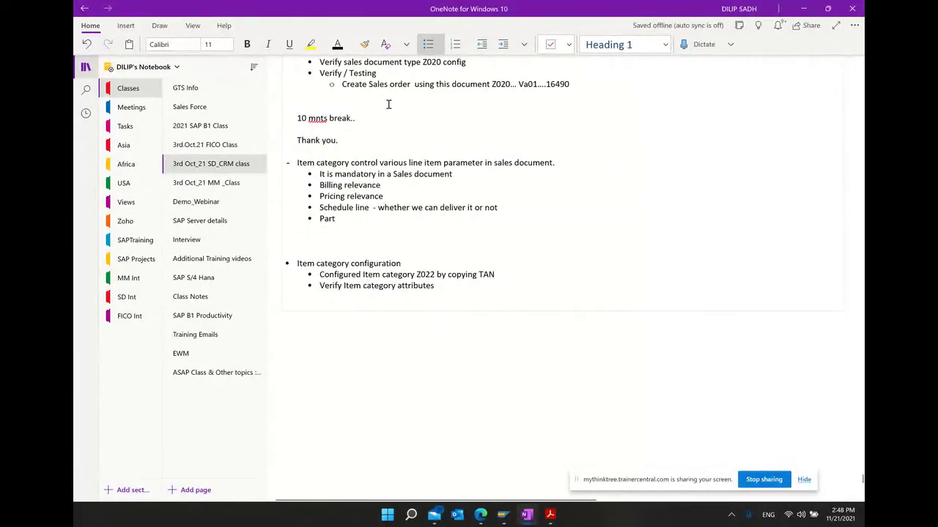
type("ner proced")
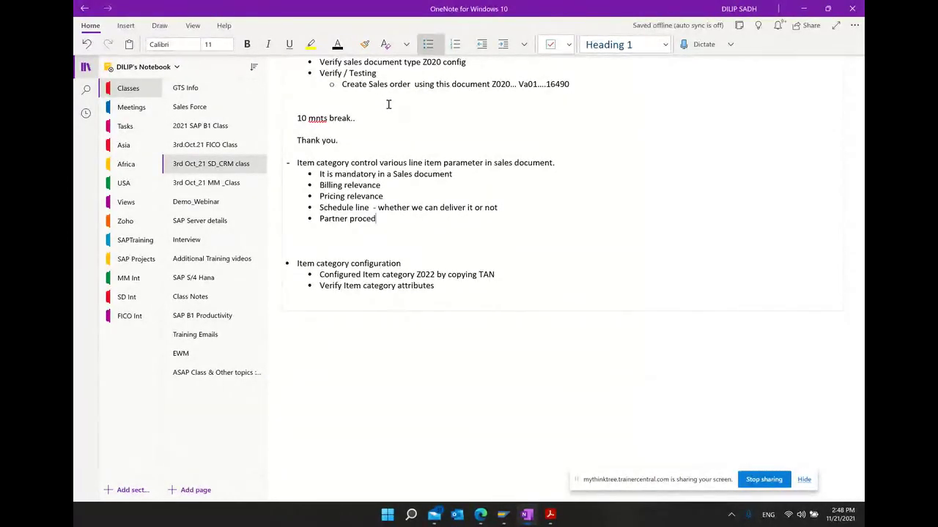
type("ure at line item")
- Add the bullet "Incompleteion procedure at line item" below the partner procedure note
key("Return")
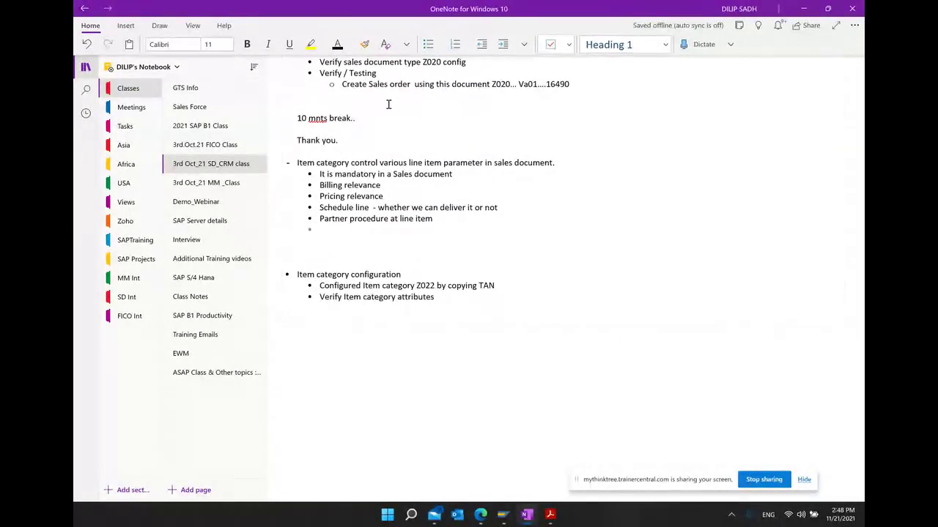
type("In")
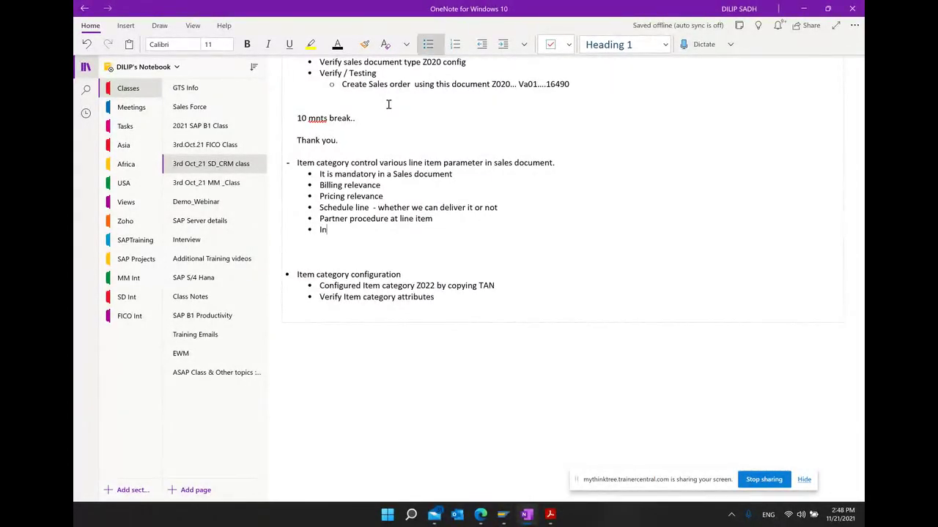
type("completeion procedure")
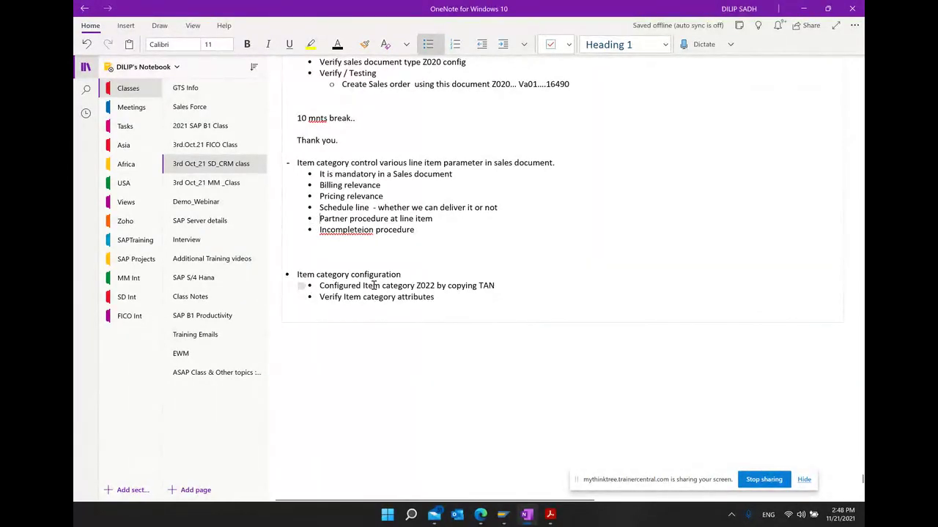
left_click(437, 218)
left_click(438, 229)
type("at line item")
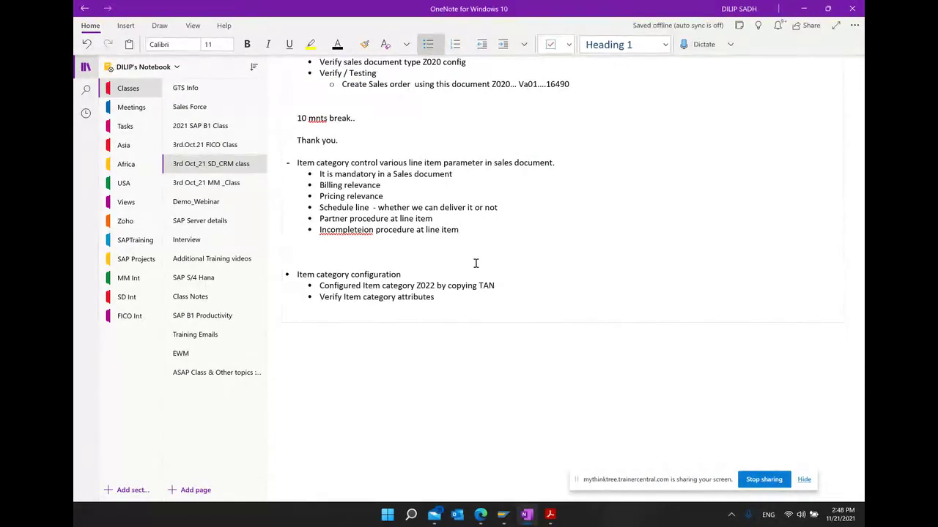
- Correct the misspelled "Incompleteion" to "Incompletion" and add the bullet "Many other" below that line
right_click(348, 229)
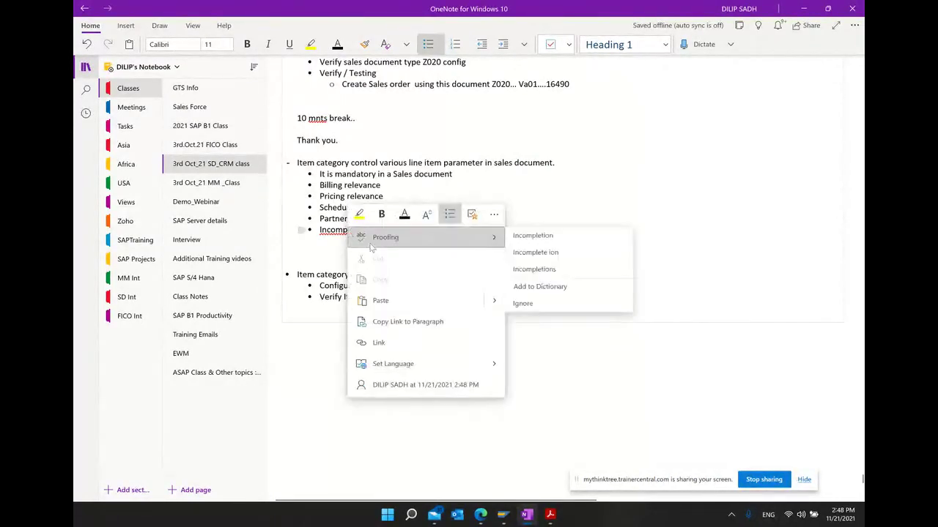
left_click(552, 235)
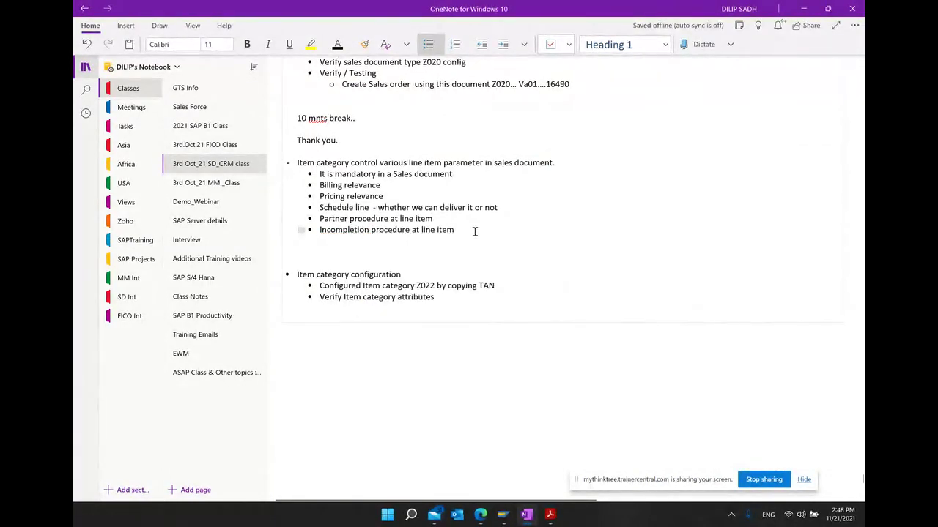
key("Return")
type("Many o")
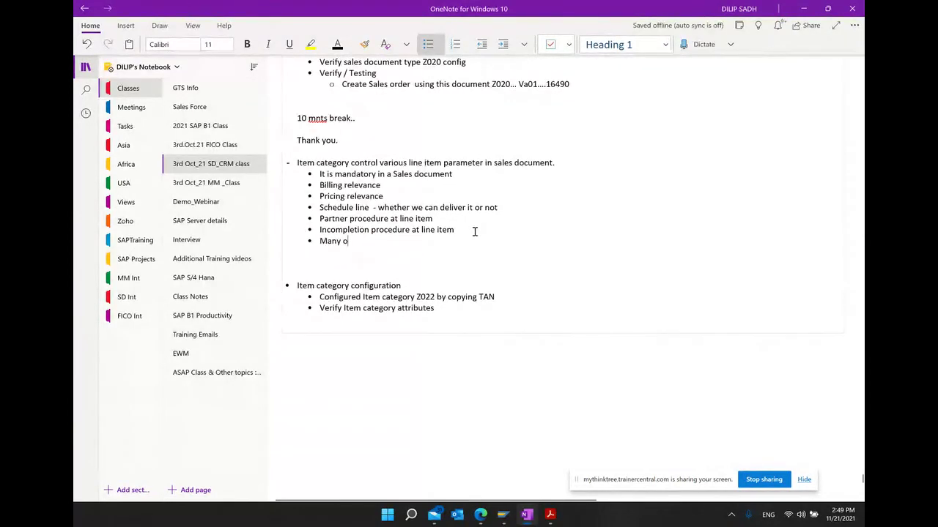
type("yther")
key("BackSpace")
key("BackSpace")
key("BackSpace")
key("BackSpace")
key("BackSpace")
type("the")
- Make the headings "Item category control various line item parameter in sales document." and "Item category configuration" bold
left_click_drag(296, 163, 569, 165)
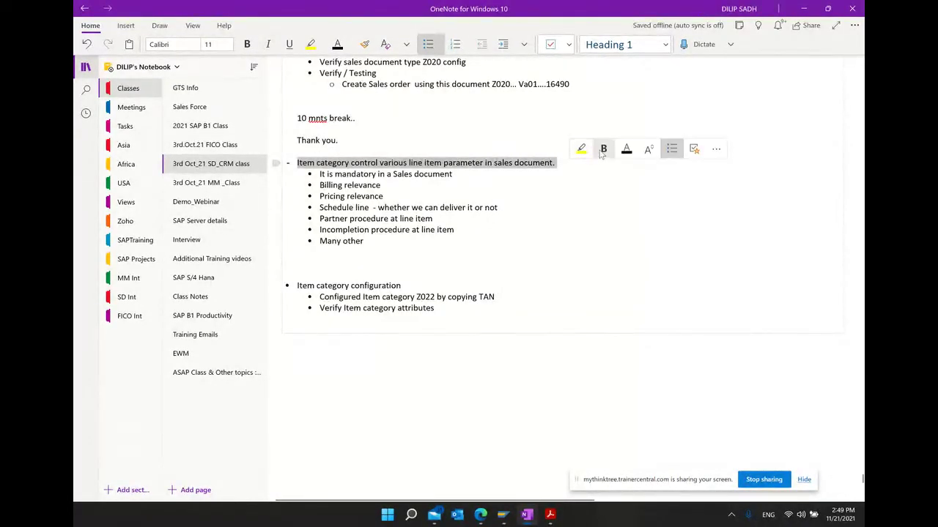
left_click(602, 148)
left_click(635, 219)
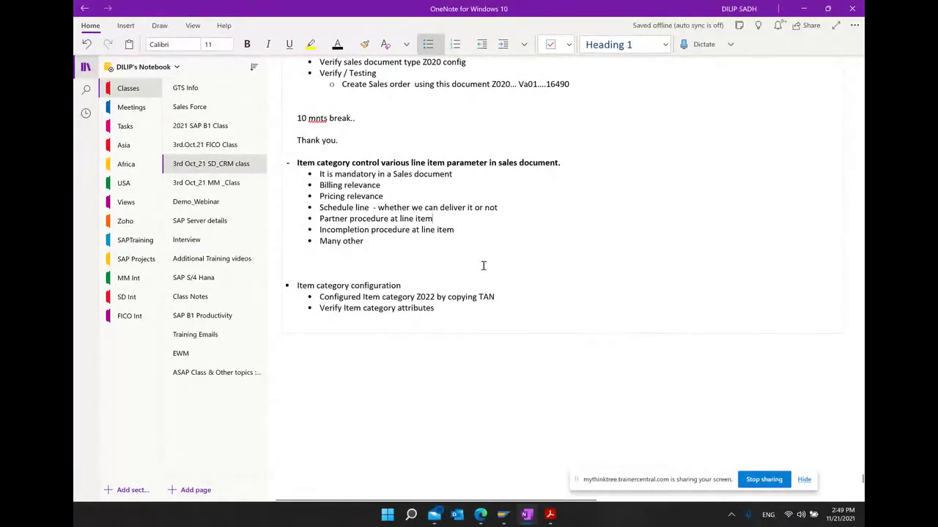
left_click_drag(403, 285, 297, 284)
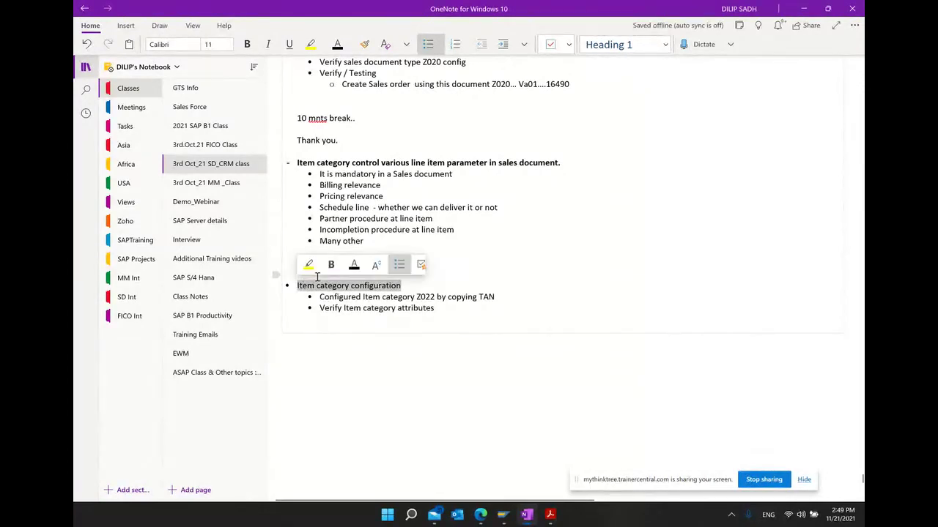
left_click(329, 264)
left_click(597, 271)
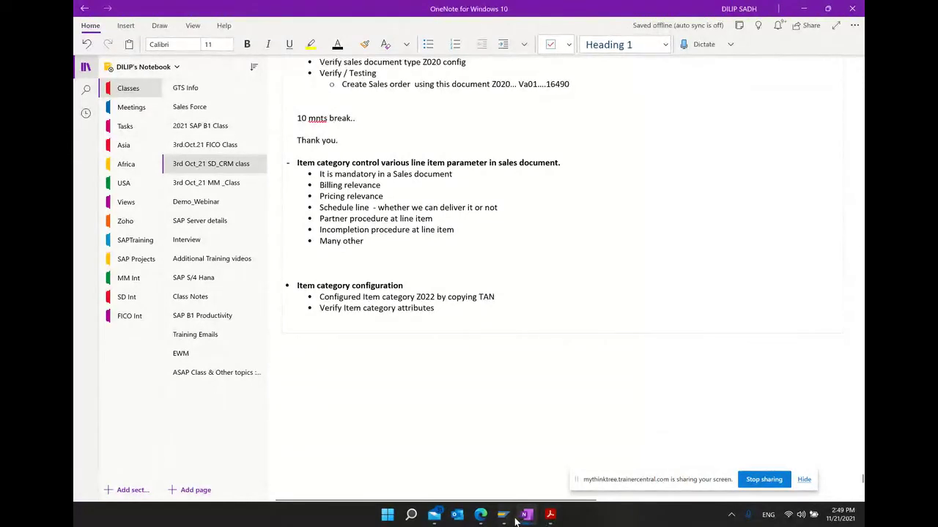
- Switch to SAP, review the business data and transaction flow settings of item category Z022, and return to the IMG structure
mouse_move(503, 515)
left_click(564, 454)
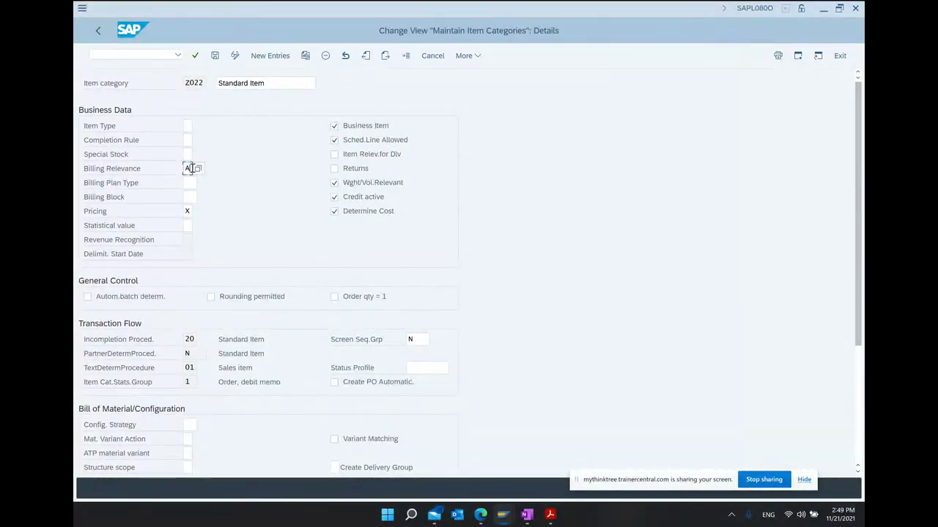
left_click(189, 144)
scroll(351, 245, "down", 2)
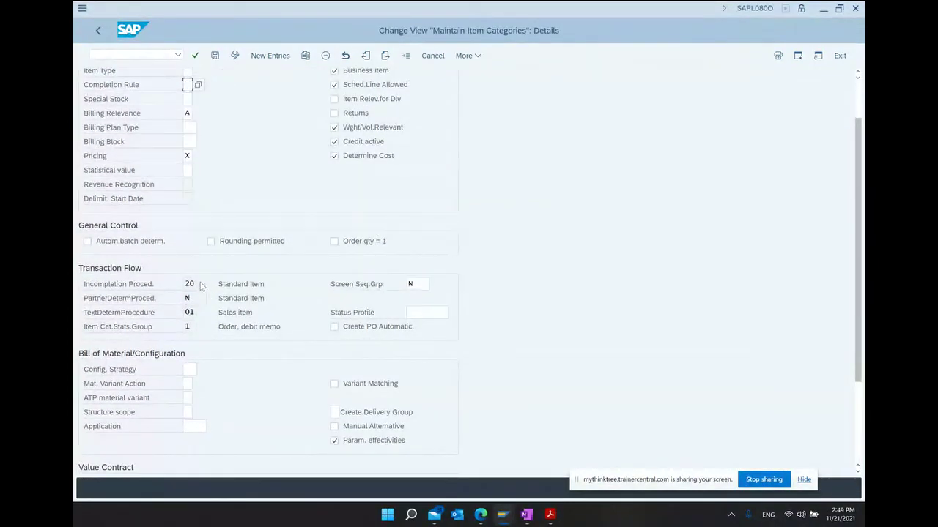
left_click(196, 283)
key("Tab")
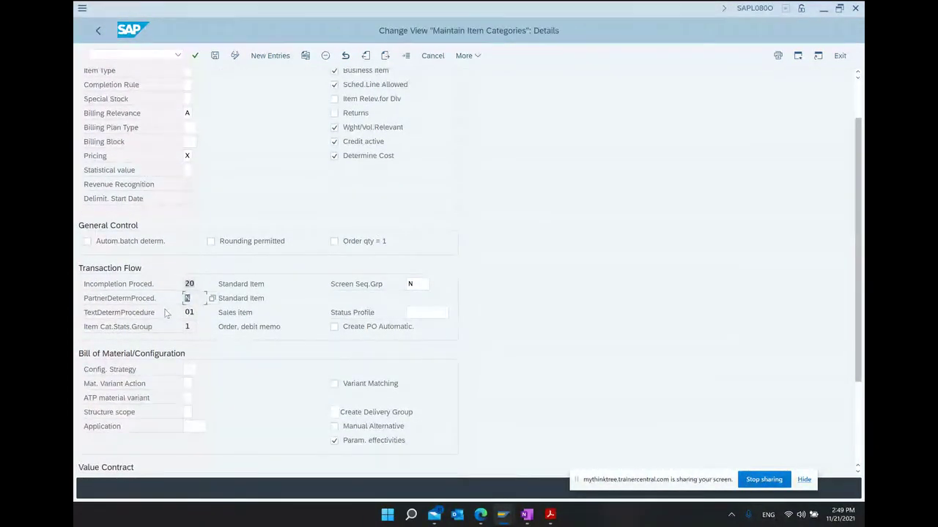
key("Tab")
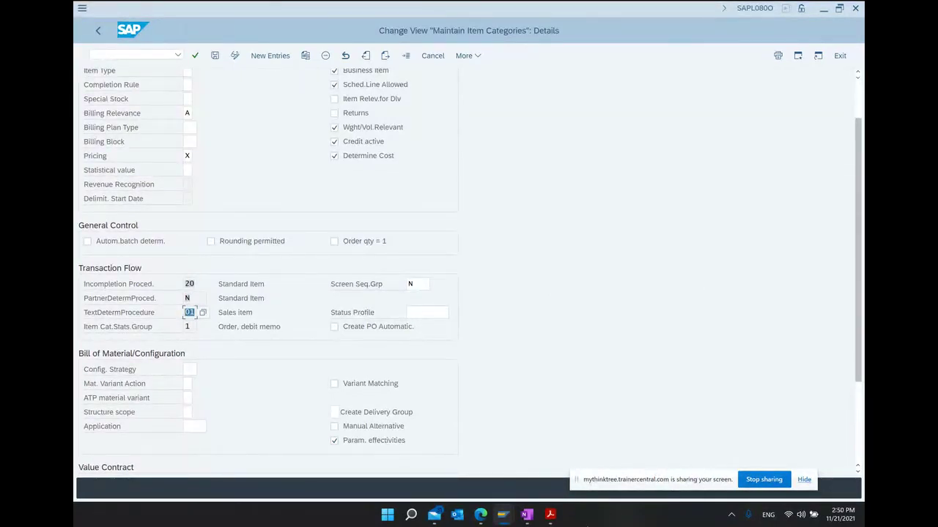
scroll(440, 183, "up", 2)
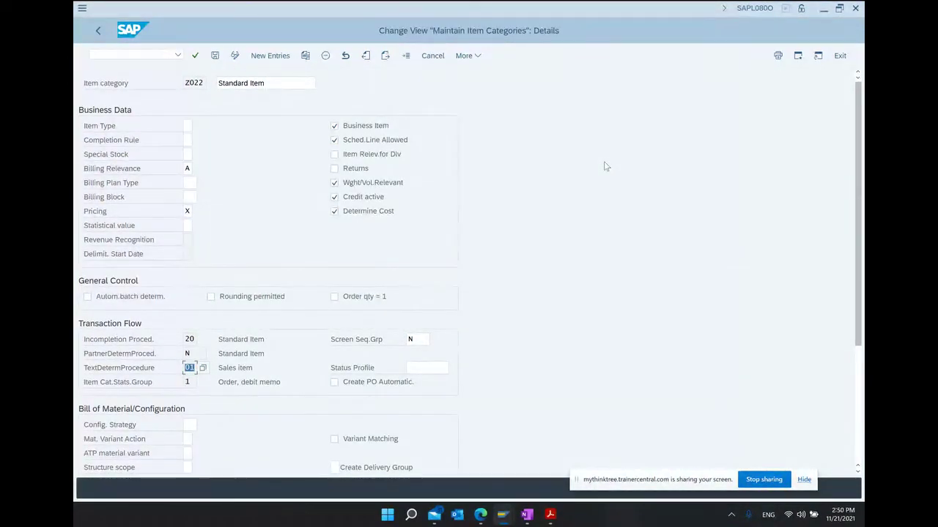
left_click(101, 34)
left_click(99, 33)
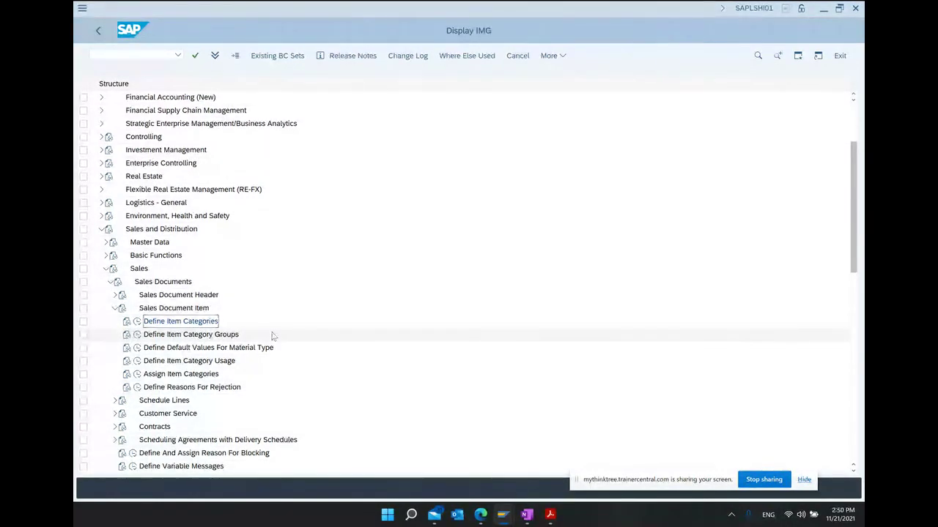
- Switch to SCM605_Sales.pdf in Adobe Acrobat Reader and examine the item category characteristics and the Item Category Functions figure
left_click(550, 515)
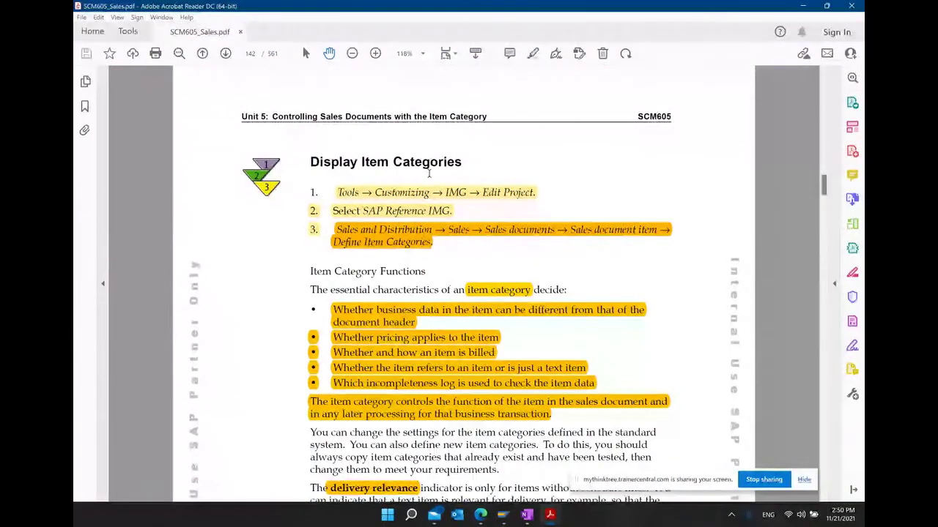
scroll(442, 226, "down", 3)
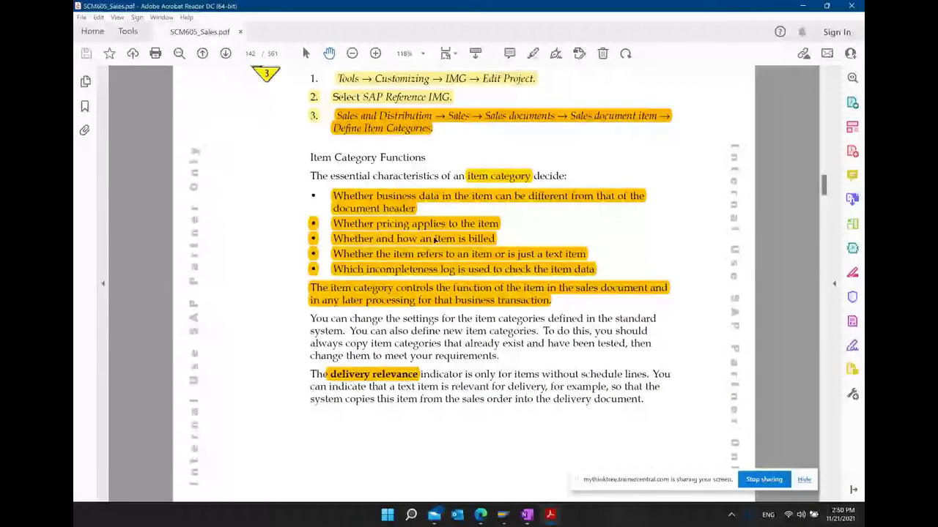
scroll(497, 366, "down", 2)
scroll(498, 366, "down", 8)
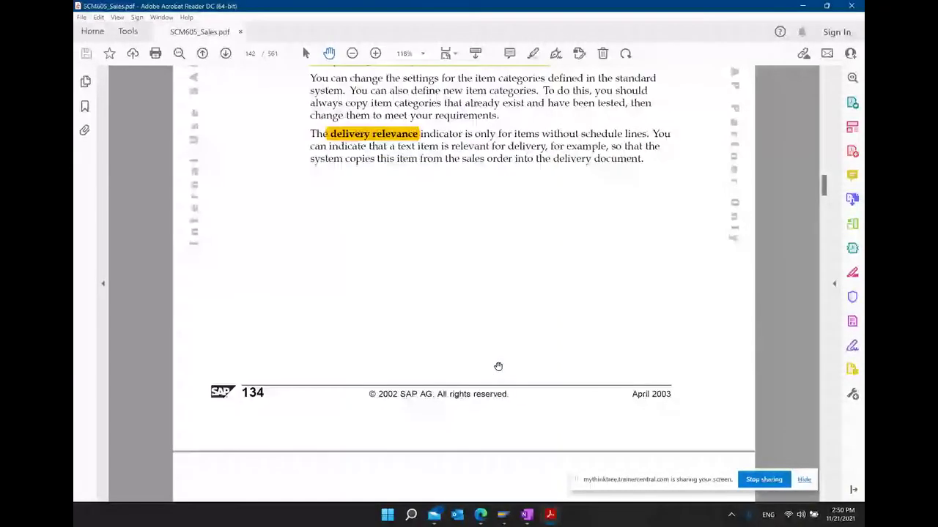
scroll(500, 369, "down", 5)
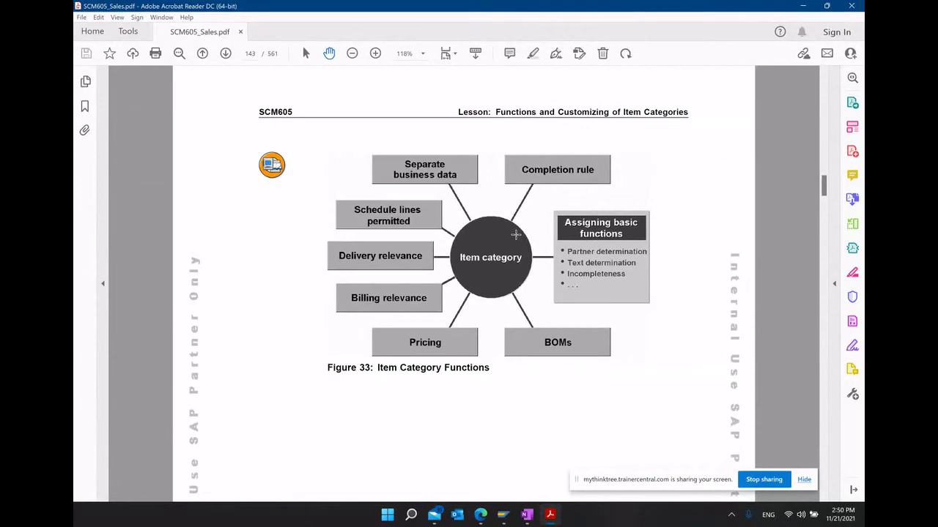
scroll(522, 247, "down", 5)
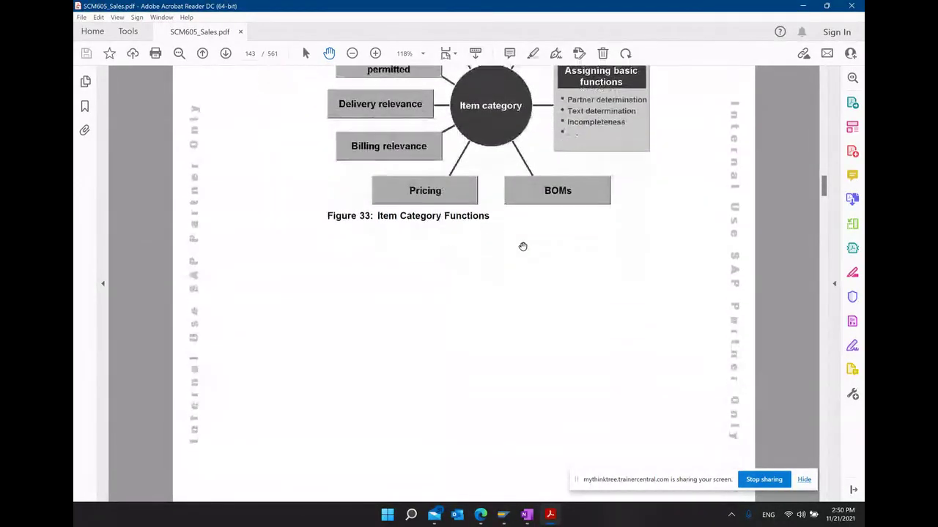
scroll(523, 248, "down", 8)
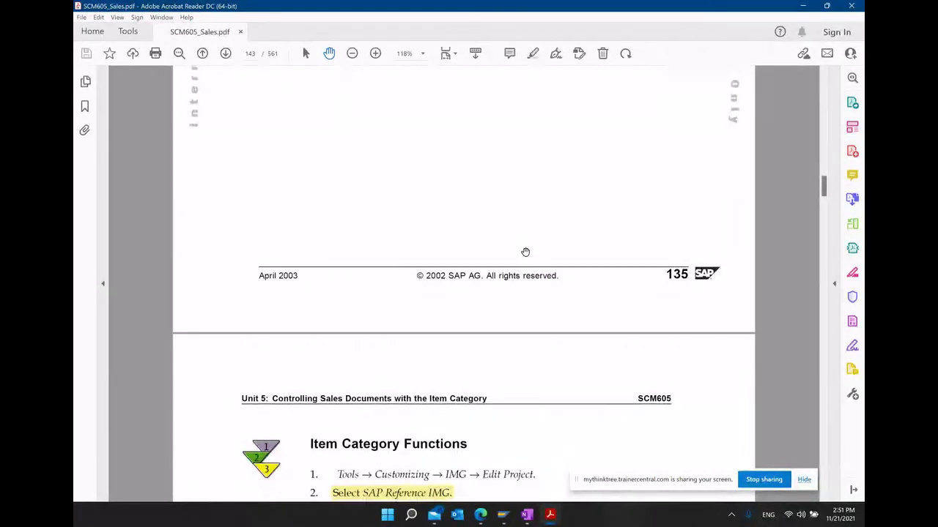
- Examine the PDF's example item categories and the figure on assigning an item category to a sales document type
scroll(525, 252, "down", 5)
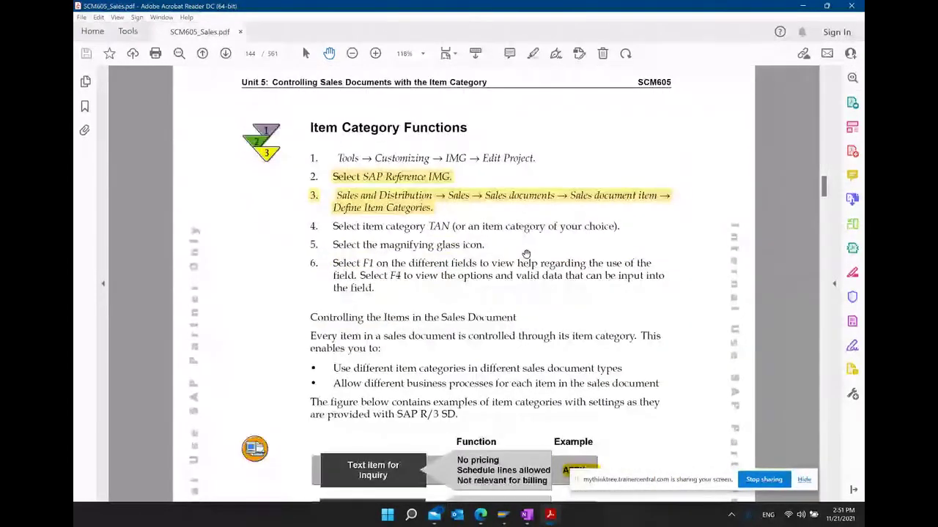
scroll(497, 225, "down", 5)
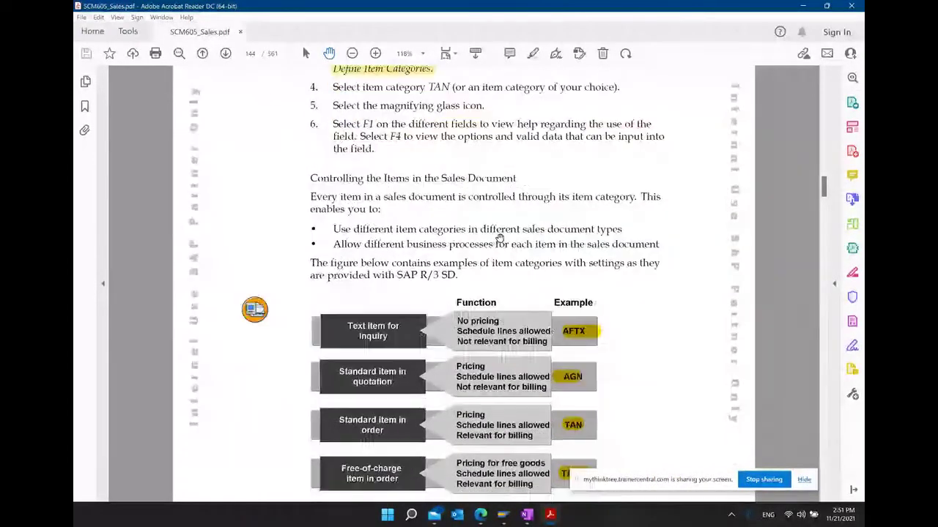
scroll(500, 240, "down", 2)
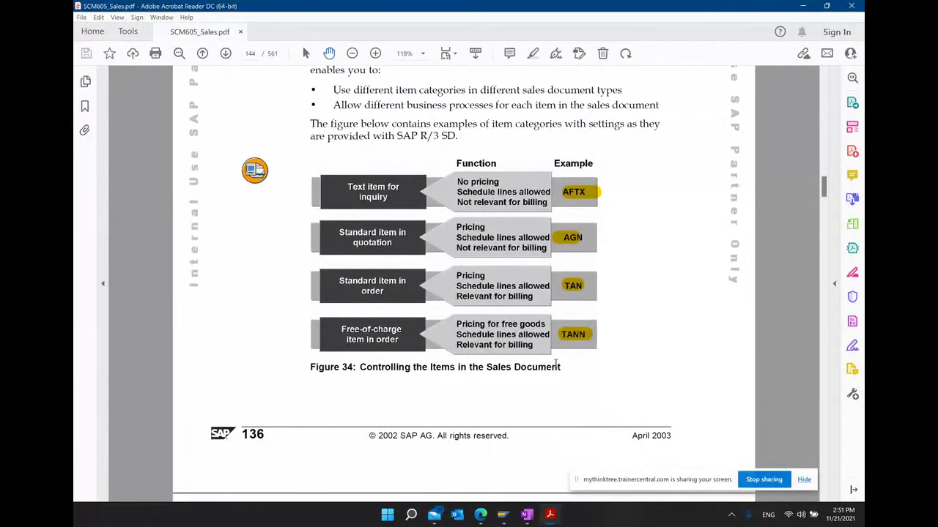
scroll(587, 302, "down", 6)
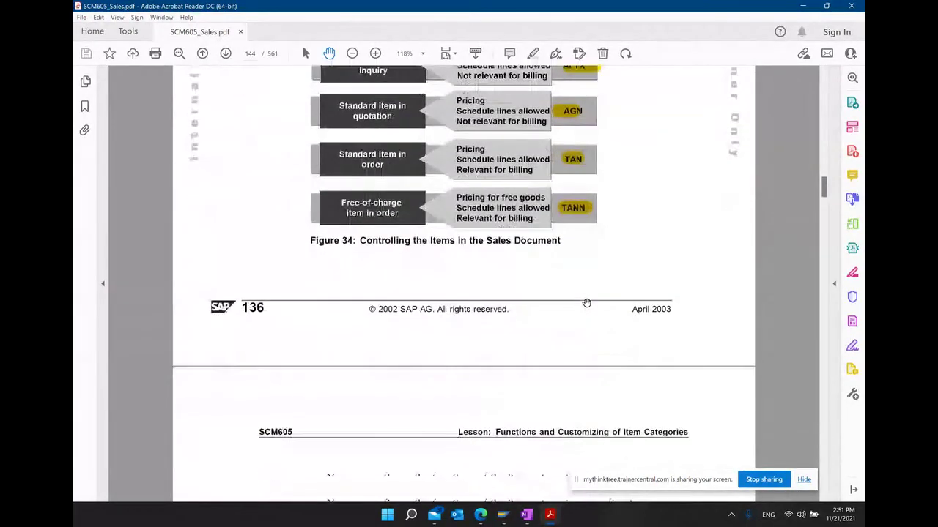
scroll(587, 303, "down", 6)
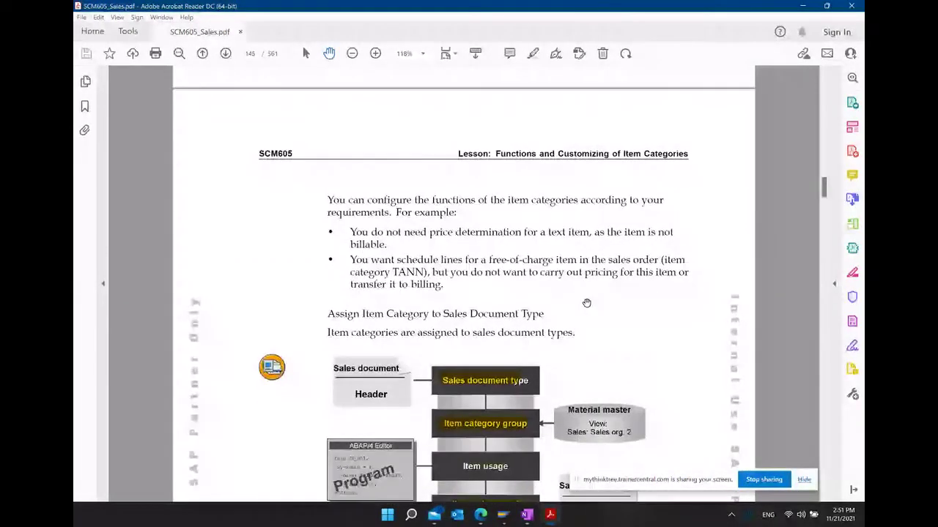
scroll(586, 302, "down", 2)
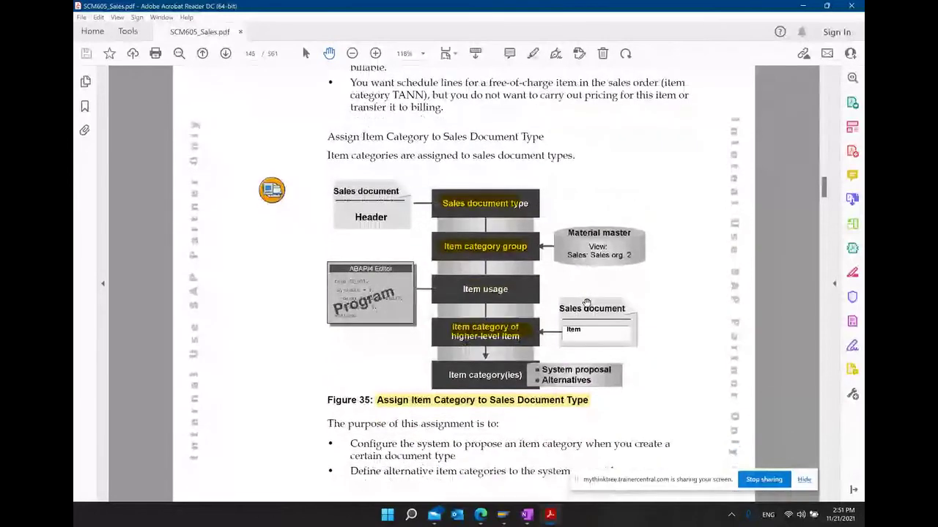
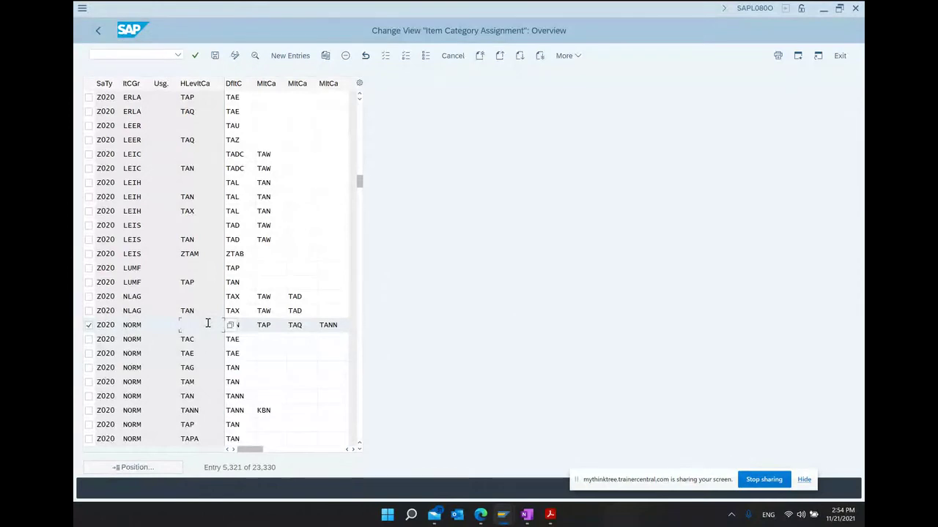
- Set the default item category to Z022 for sales document type Z020 and item category group NORM without a higher-level item category
left_click(312, 326)
double_click(233, 325)
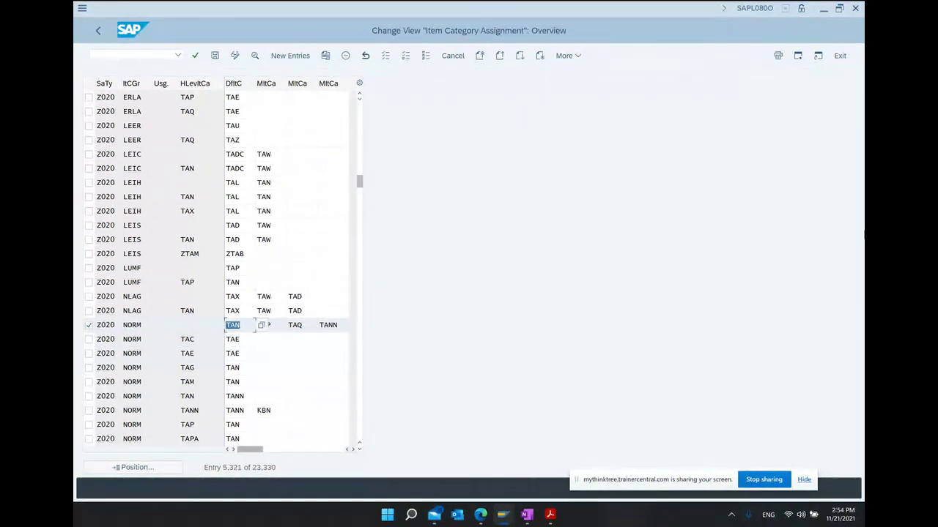
type("z022")
key("Return")
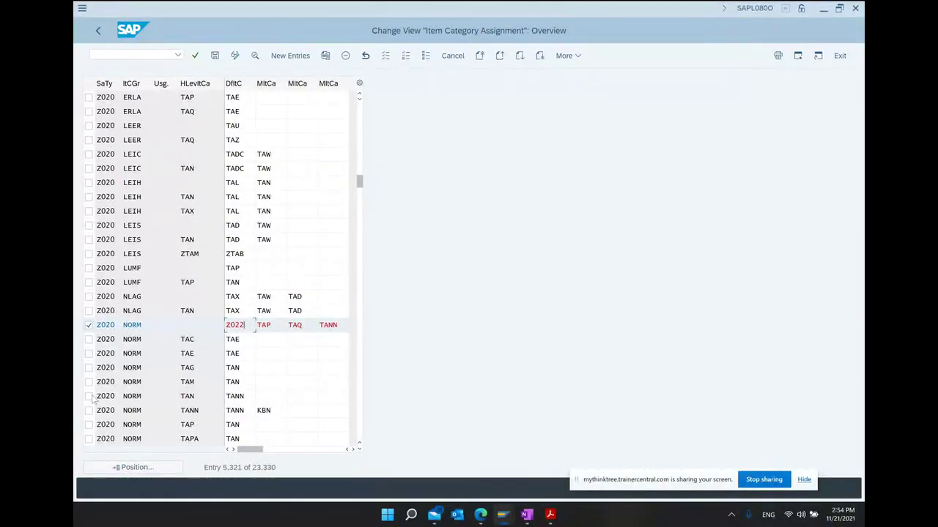
- Review the changed Z020/NORM assignment and save it under the customizing request "Create Sales doc type Z020"
left_click_drag(114, 327, 74, 330)
left_click(283, 327)
left_click_drag(137, 322, 157, 324)
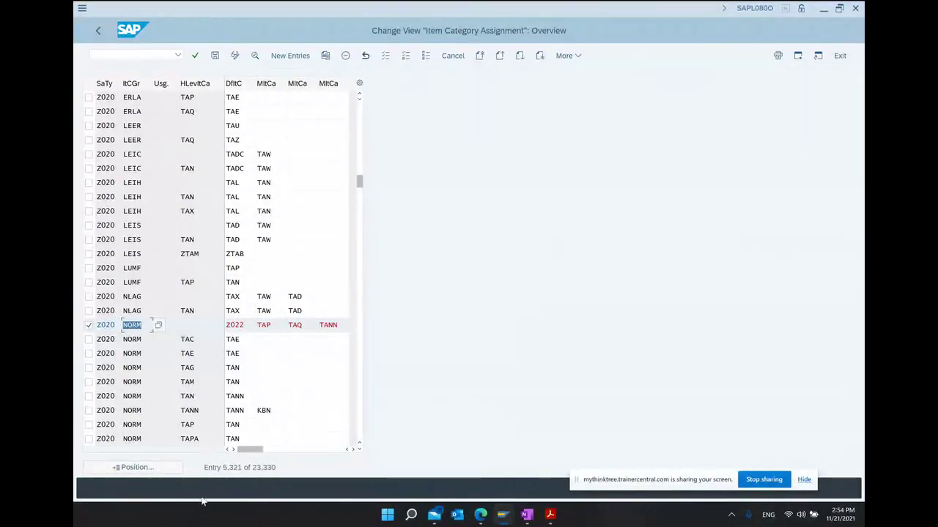
double_click(244, 324)
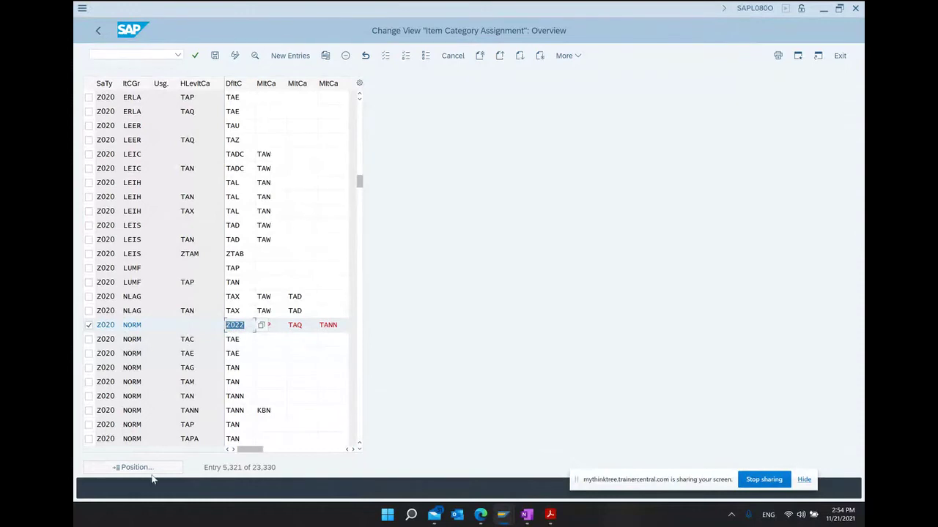
left_click(215, 56)
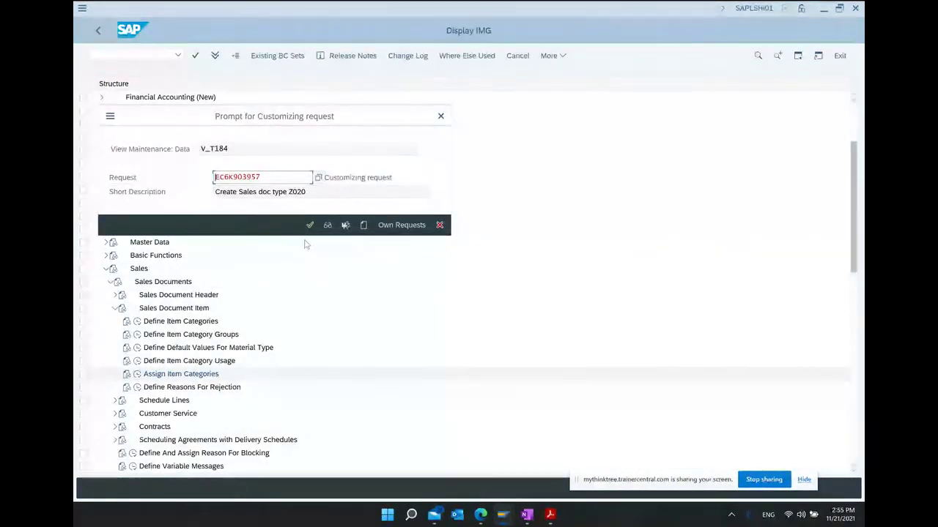
left_click(310, 225)
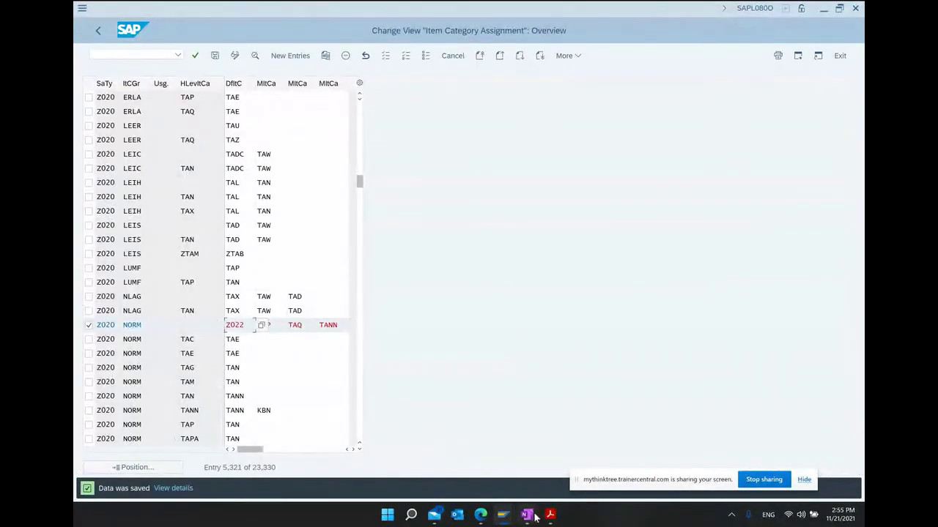
- Switch to OneNote and add the bullets "Config Item category determination" and "Testing" under Item category configuration
left_click(534, 516)
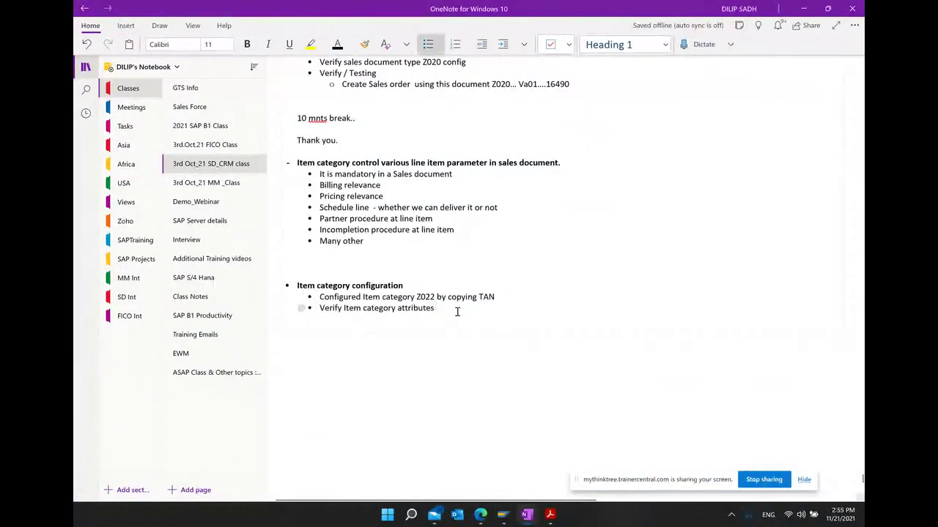
left_click(457, 312)
key("Return")
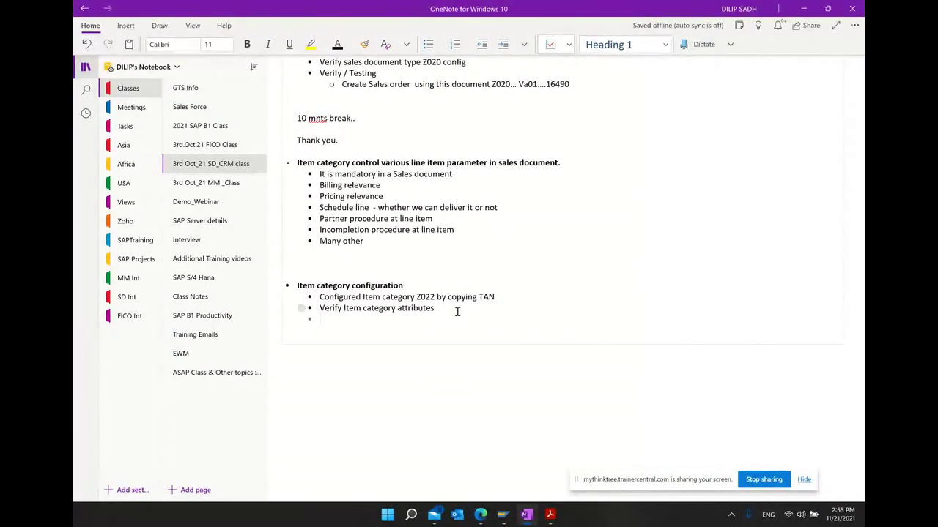
type("conf")
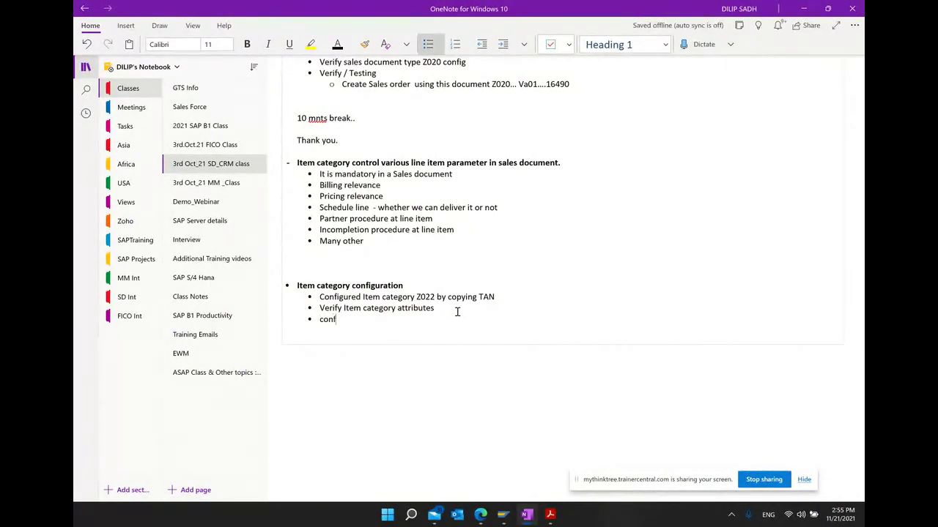
type("ig Item categort de")
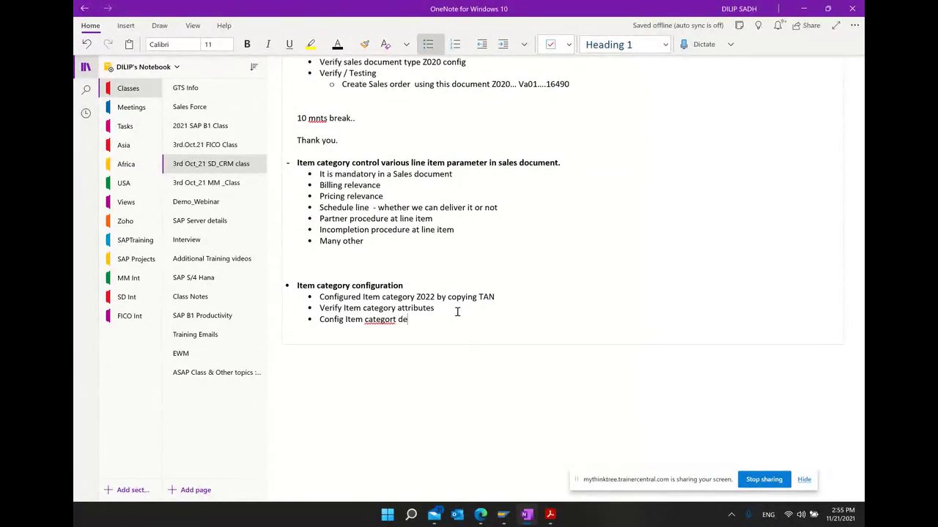
key("BackSpace")
key("BackSpace")
key("BackSpace")
key("BackSpace")
type("y")
key("Return")
type("Testing")
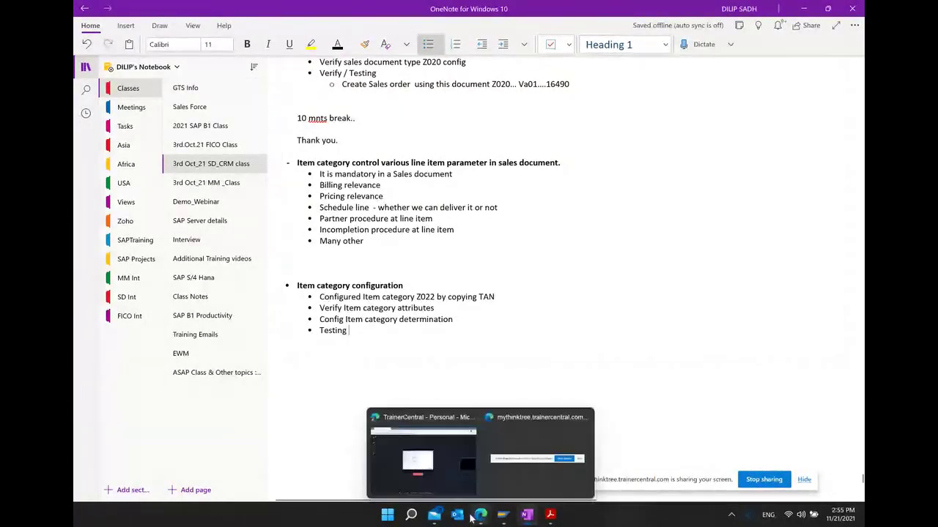
- Switch to SAP, leave customizing, and start a VA01 sales order with order type Z020 for sales area 1000/10/00
left_click(579, 449)
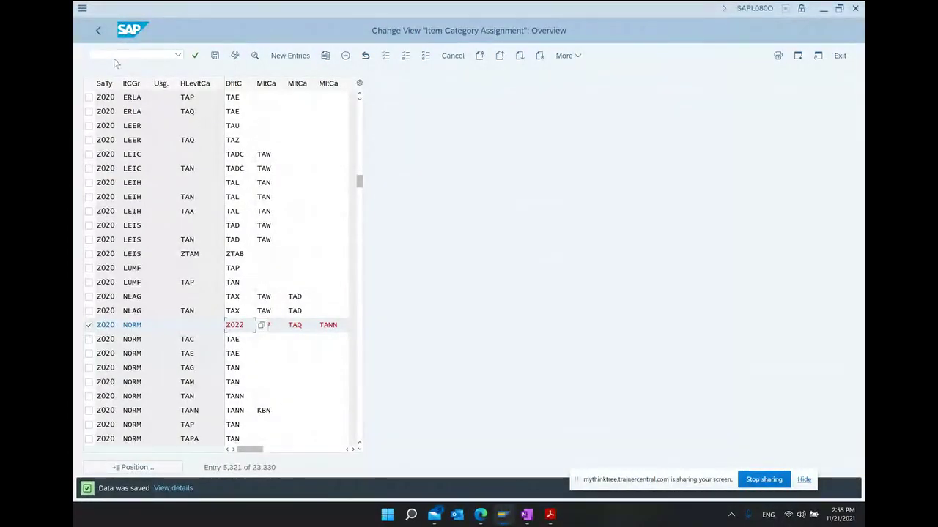
left_click(99, 30)
left_click(98, 29)
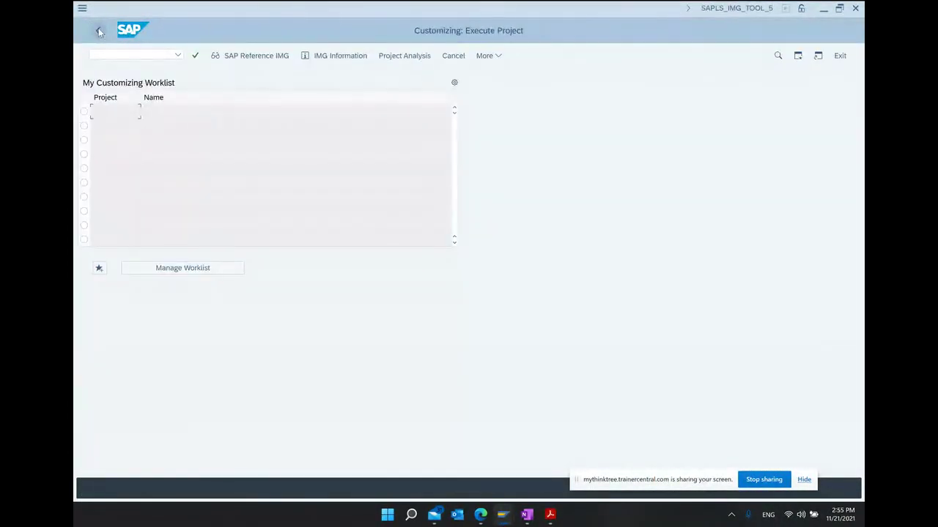
left_click(99, 30)
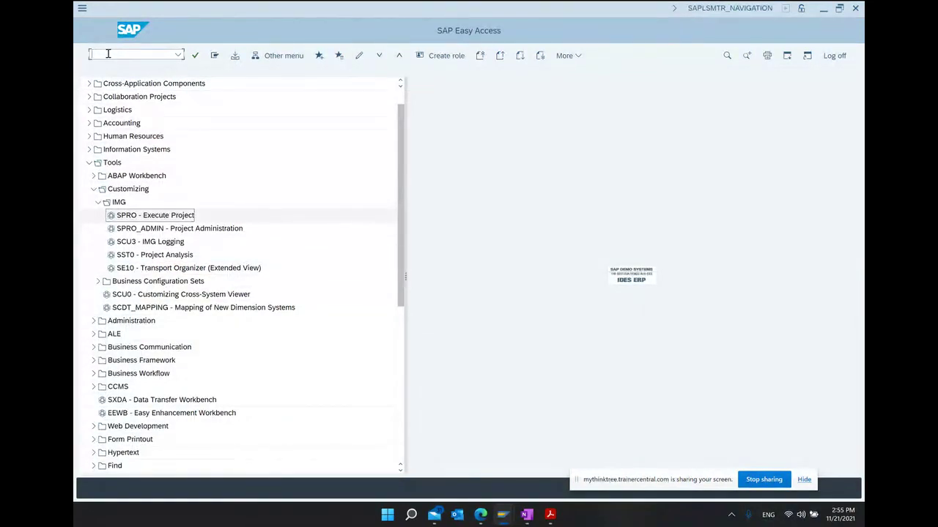
left_click(108, 53)
type("va01")
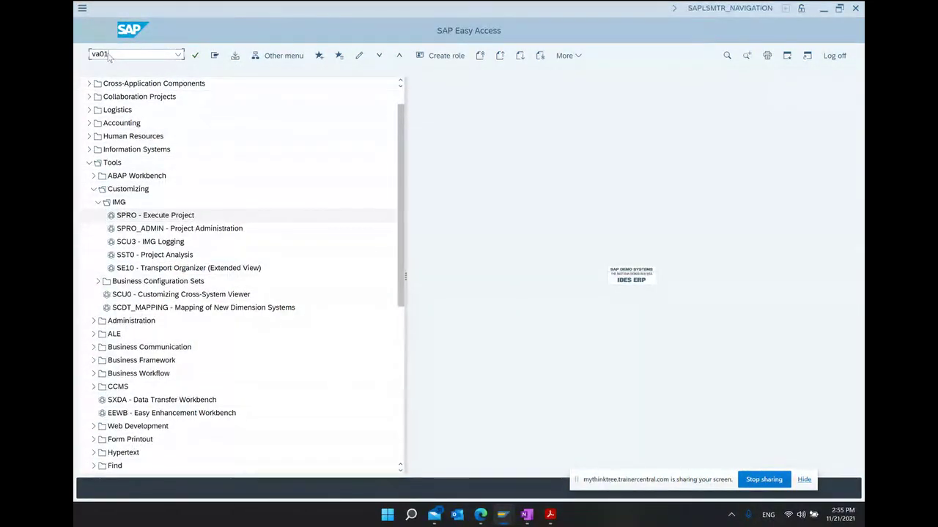
key("Return")
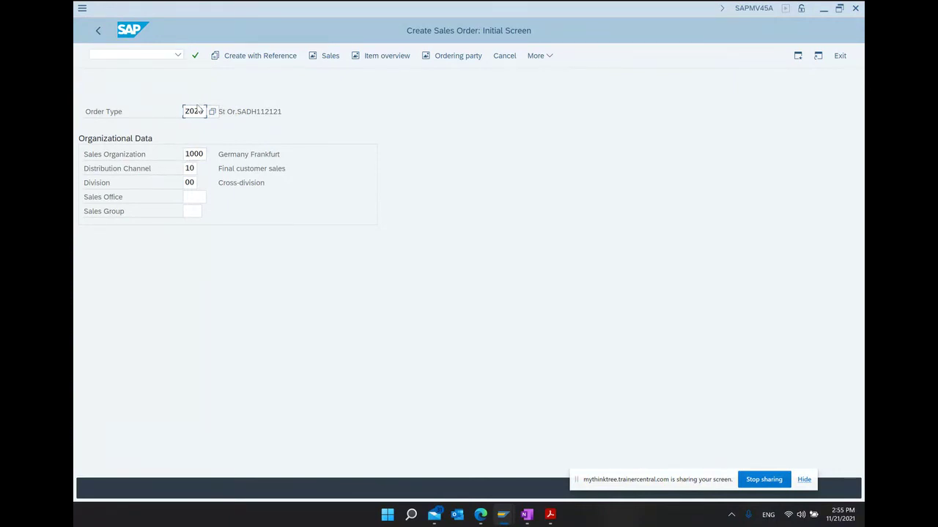
key("Return")
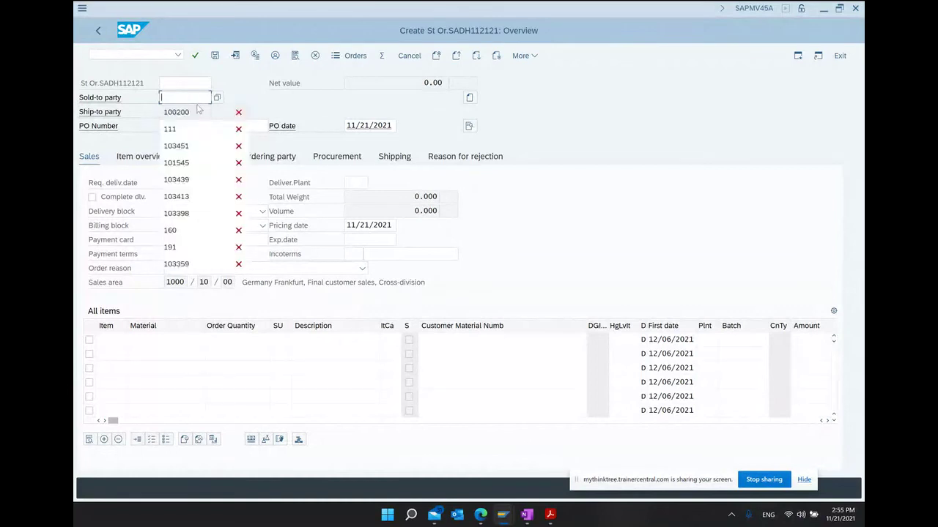
- Choose home depot as the order's sold-to and ship-to party and enter the PO number
left_click(190, 112)
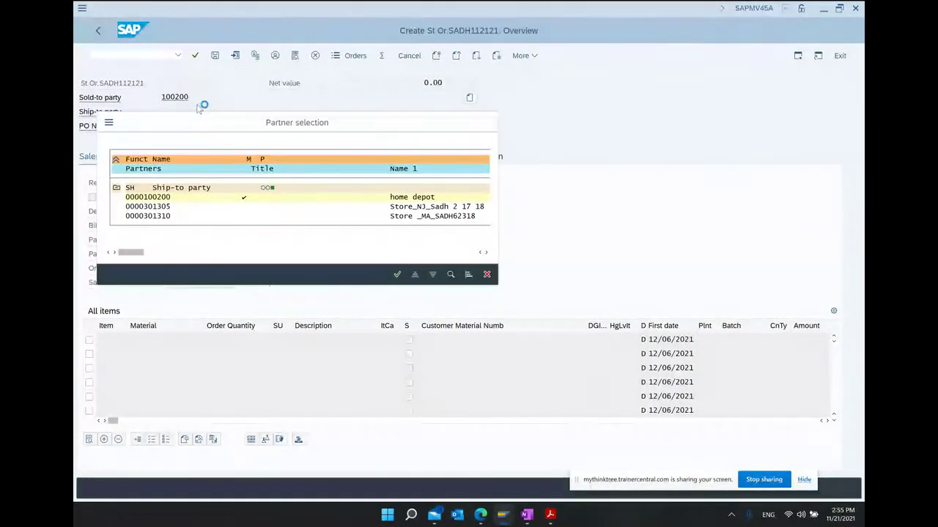
key("Return")
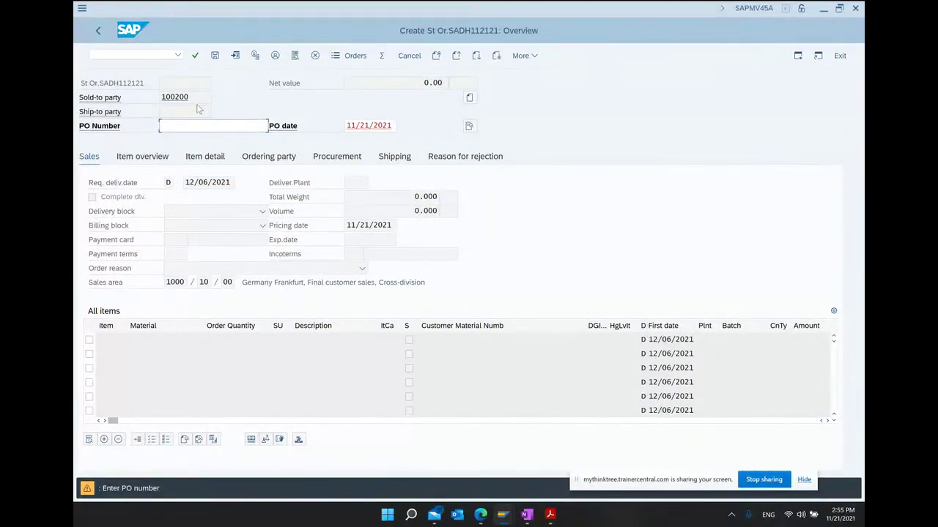
type("11")
key("Return")
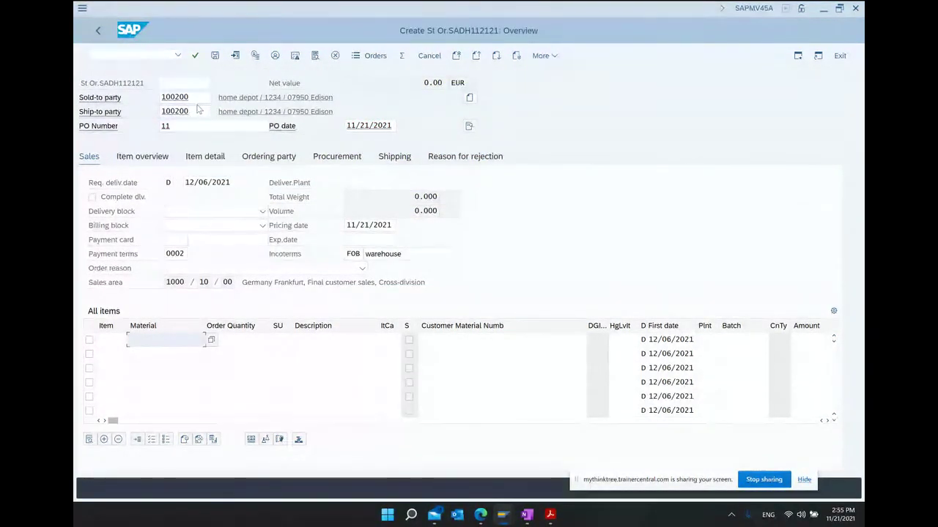
- Add a line item for material 13140 with an order quantity of 10
type("13140")
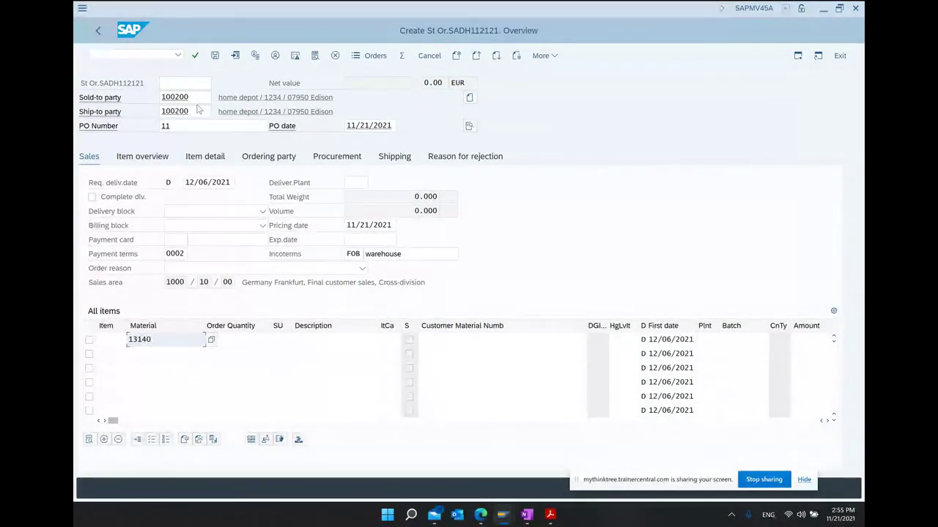
key("Tab")
type("10")
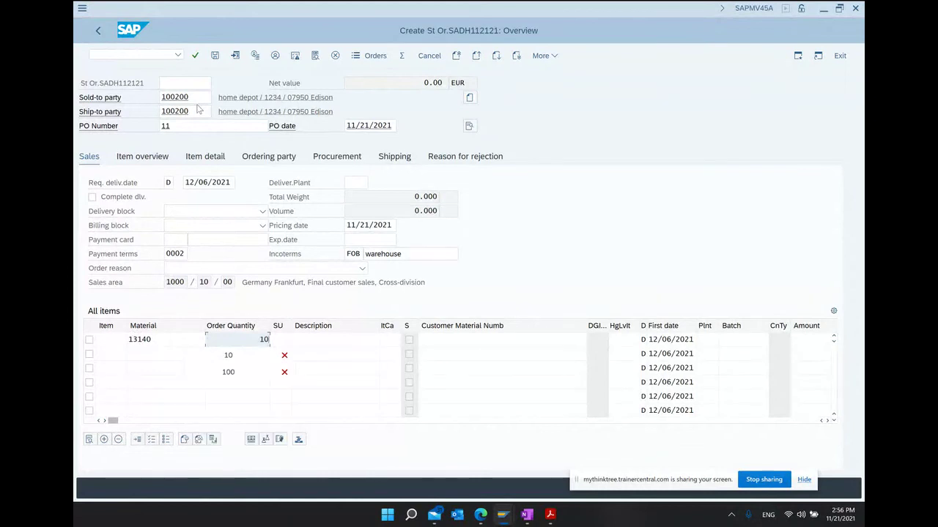
key("Return")
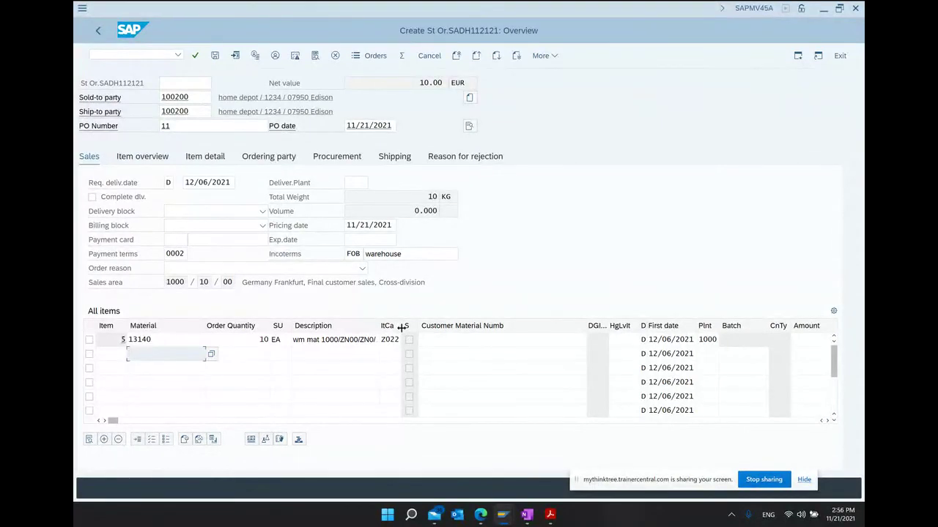
- Widen the order's item category column and compare the line item's category with the Z022 configured in the OneNote notes
left_click_drag(403, 325, 424, 330)
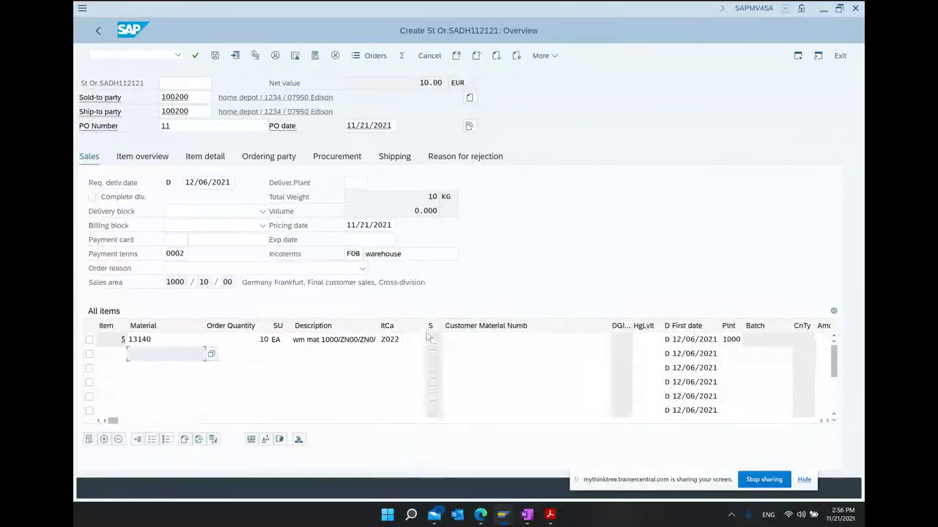
double_click(407, 339)
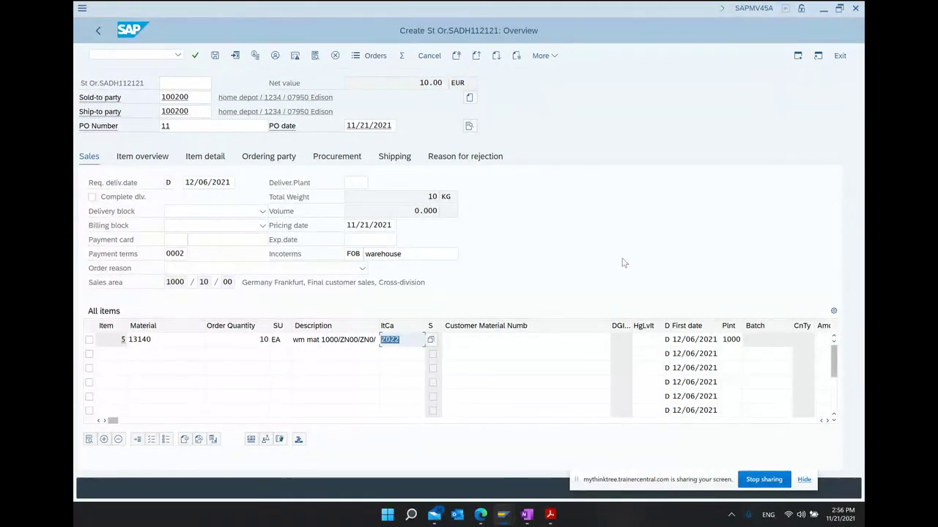
left_click(524, 516)
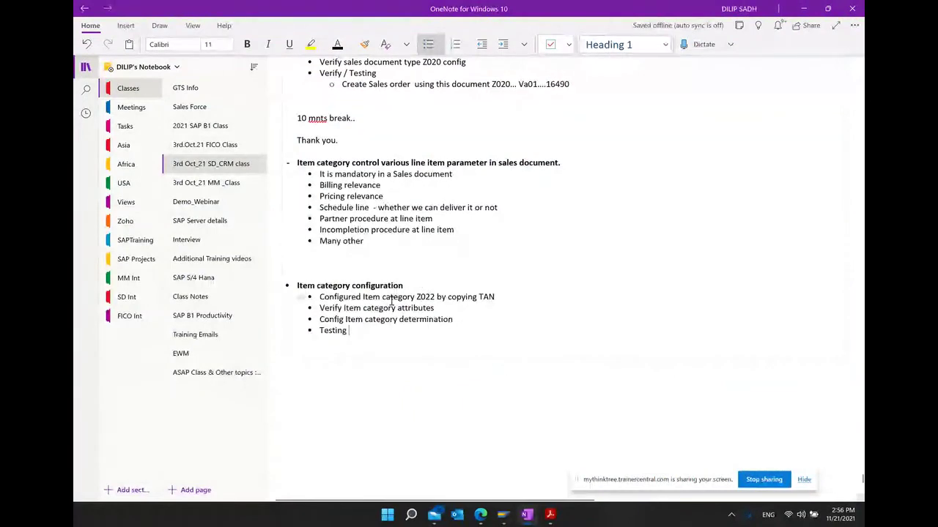
left_click_drag(417, 296, 434, 296)
key("ctrl+c")
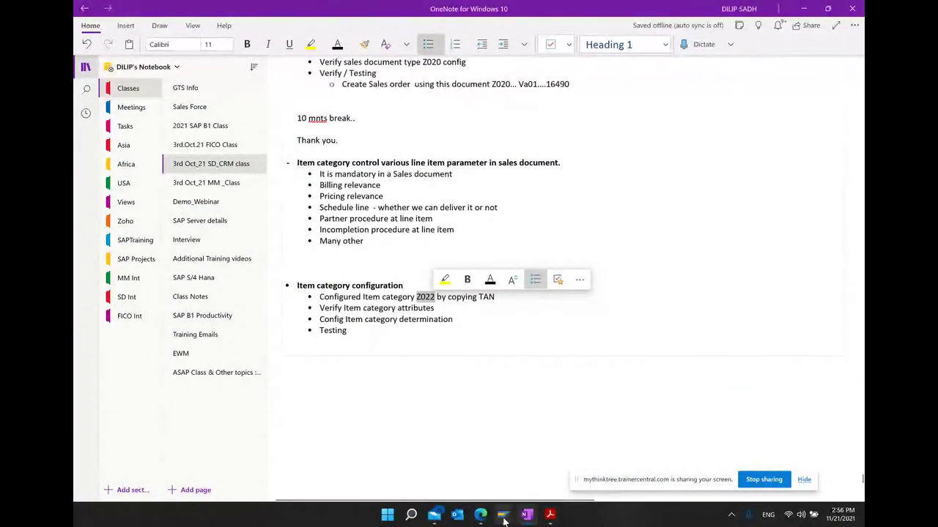
mouse_move(503, 515)
left_click(561, 454)
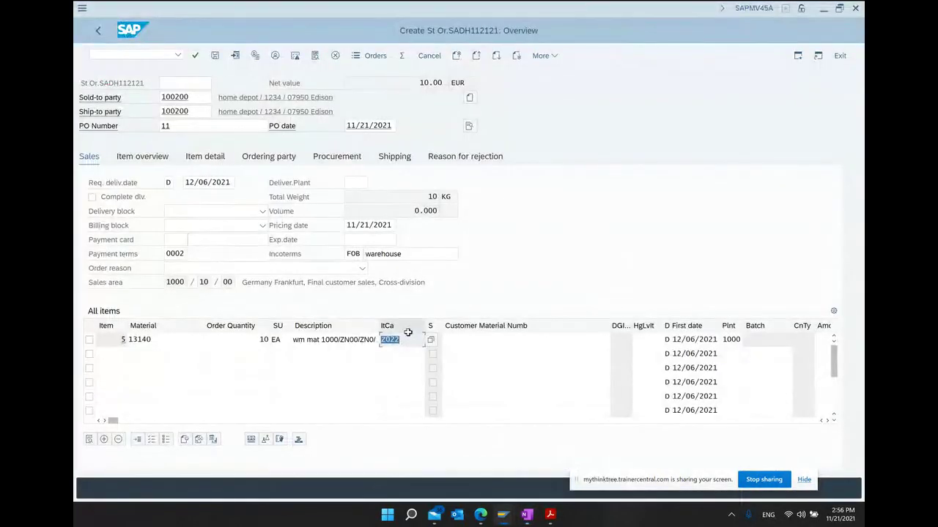
key("ctrl+v")
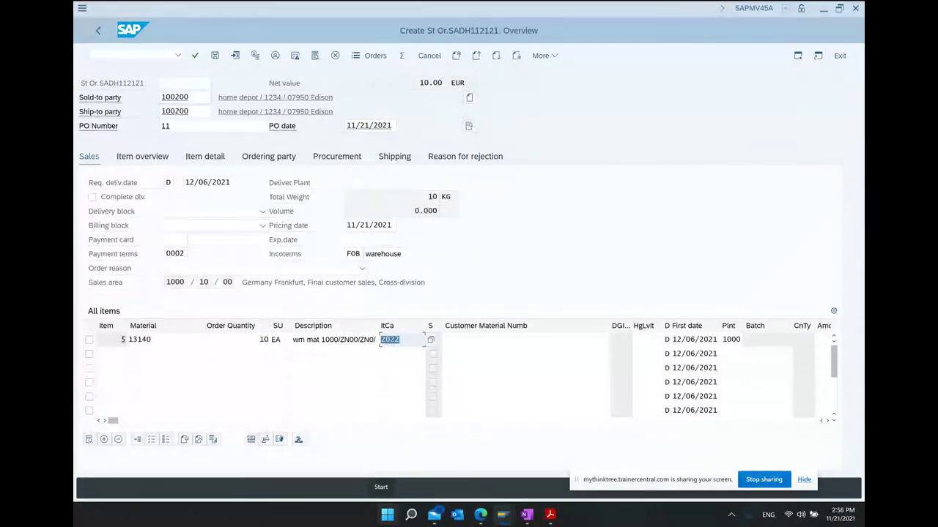
- Switch to OneNote and add the closing line "I have a wonderful news !... KILAS is over !!" below the Testing bullet
left_click(526, 515)
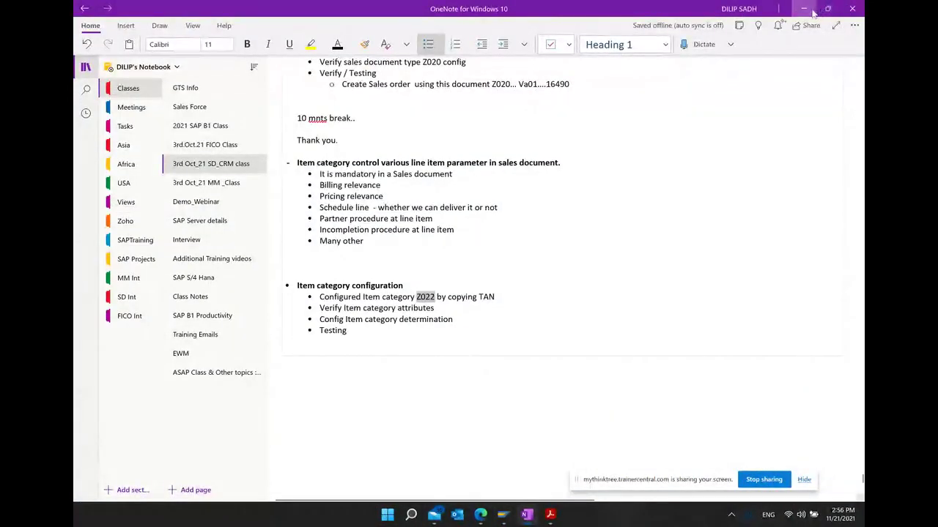
left_click(381, 335)
key("Return")
key("Return")
key("Return")
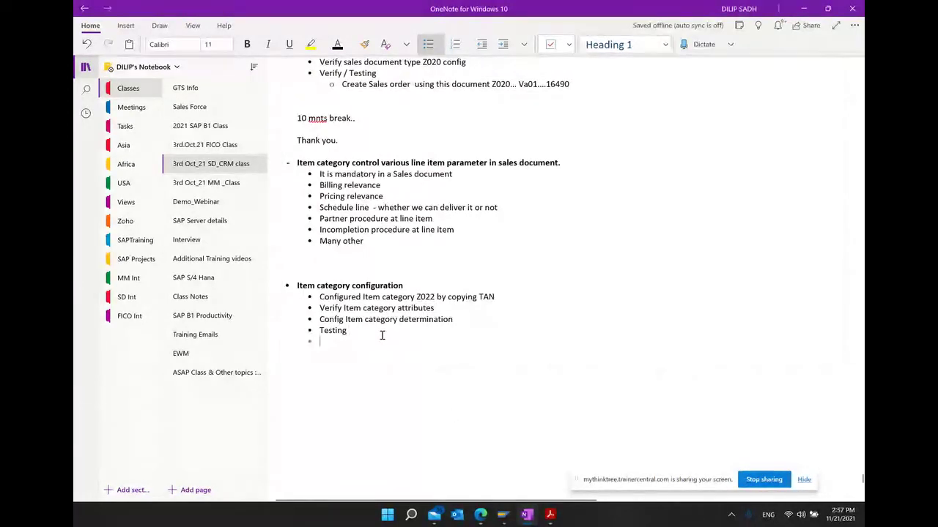
type("I have")
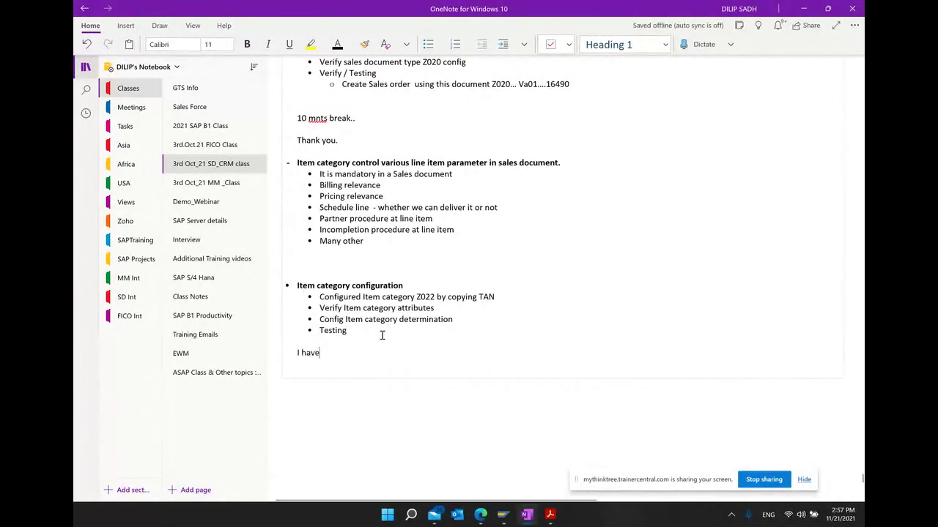
type(" a wonderful news !")
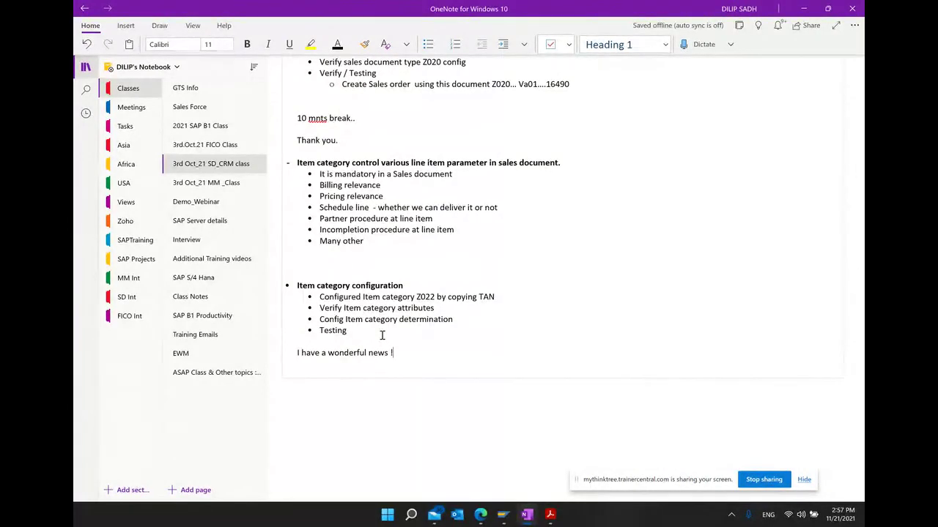
type("... KILAS is over !!")
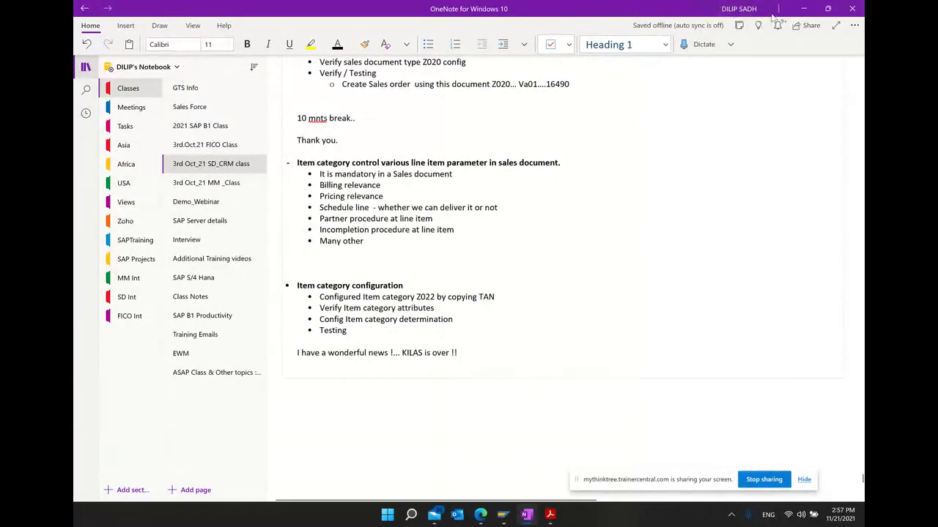
- Minimize OneNote, SAP and Acrobat Reader to return to TrainerCentral, and review the session's attendee list and unanswered questions
left_click(803, 11)
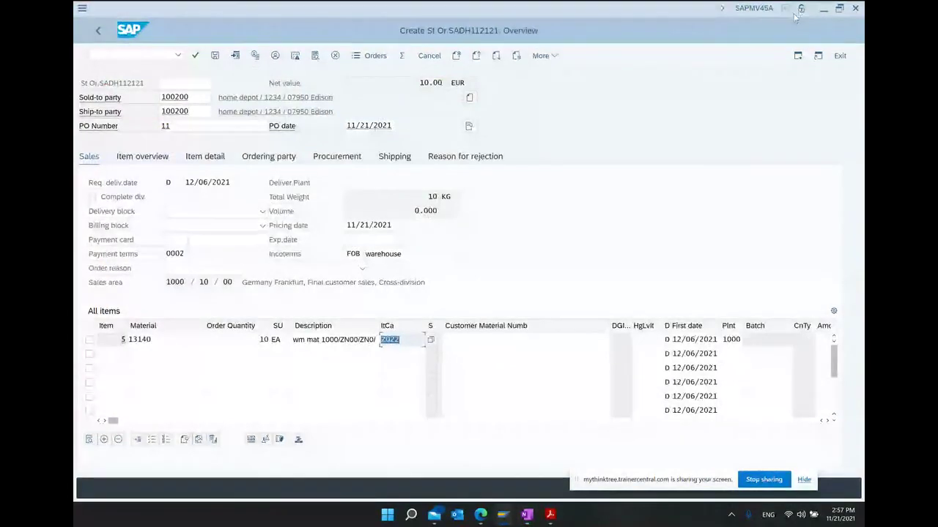
left_click(822, 10)
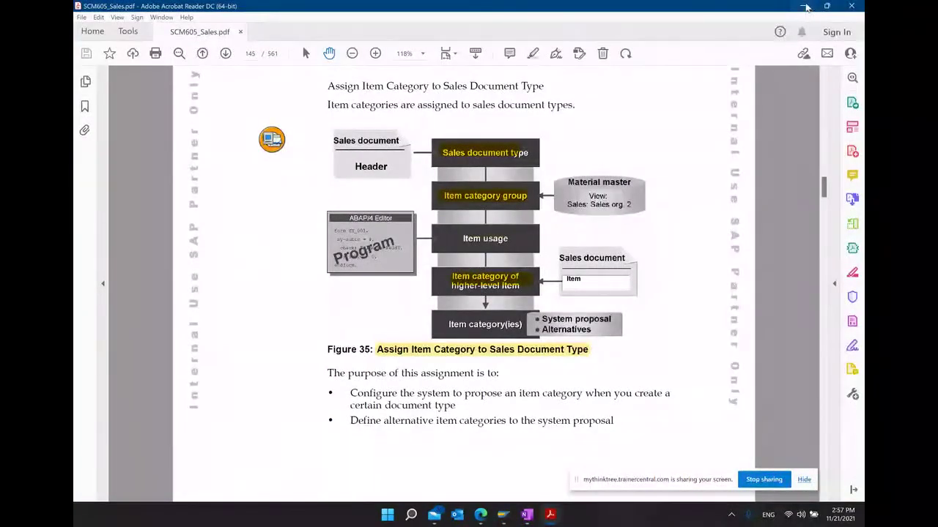
left_click(804, 6)
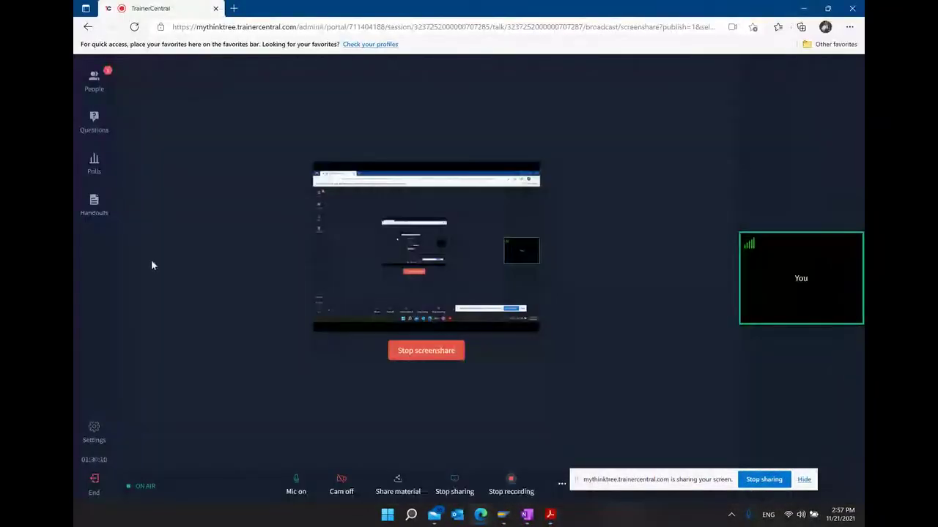
left_click(101, 87)
scroll(190, 312, "down", 10)
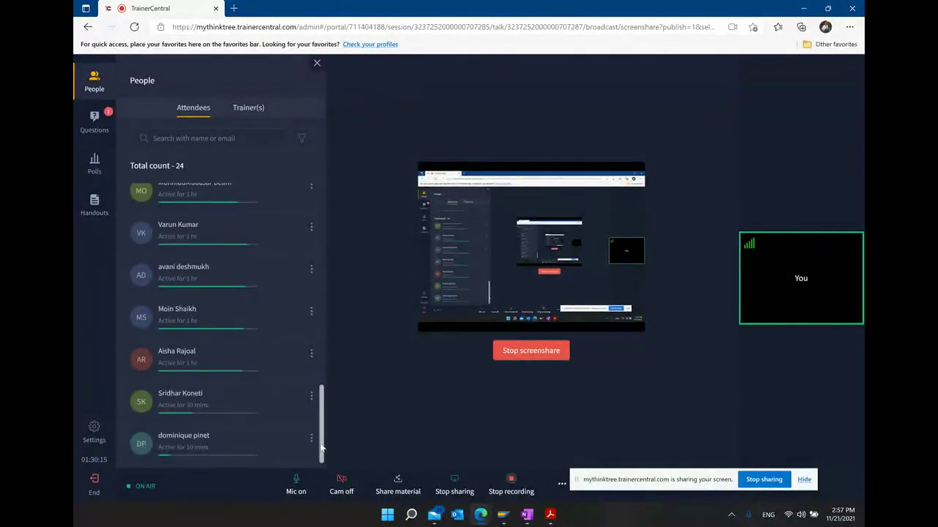
scroll(251, 341, "up", 3)
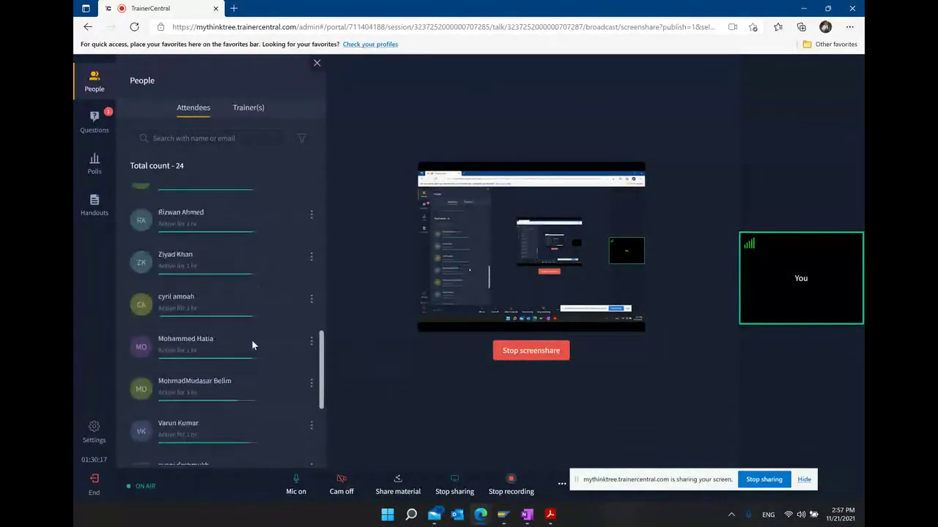
scroll(252, 339, "up", 6)
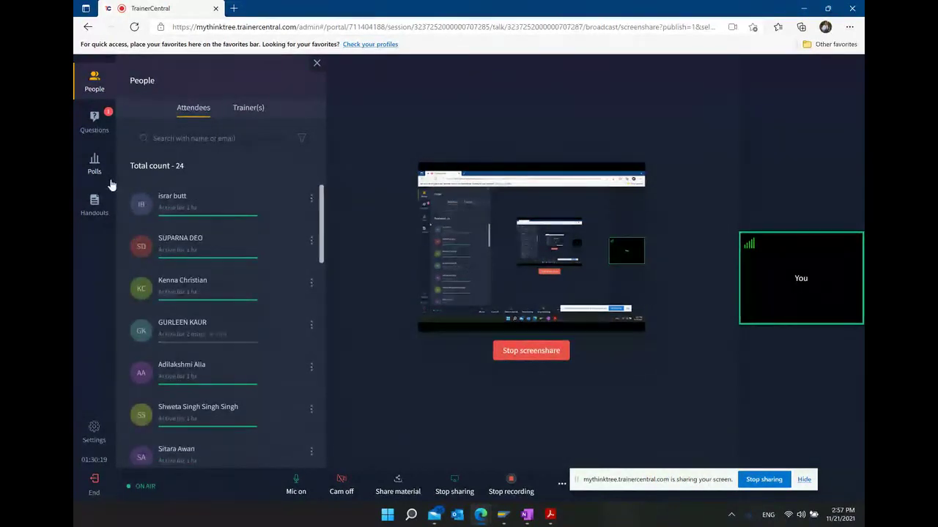
left_click(110, 132)
scroll(183, 281, "down", 5)
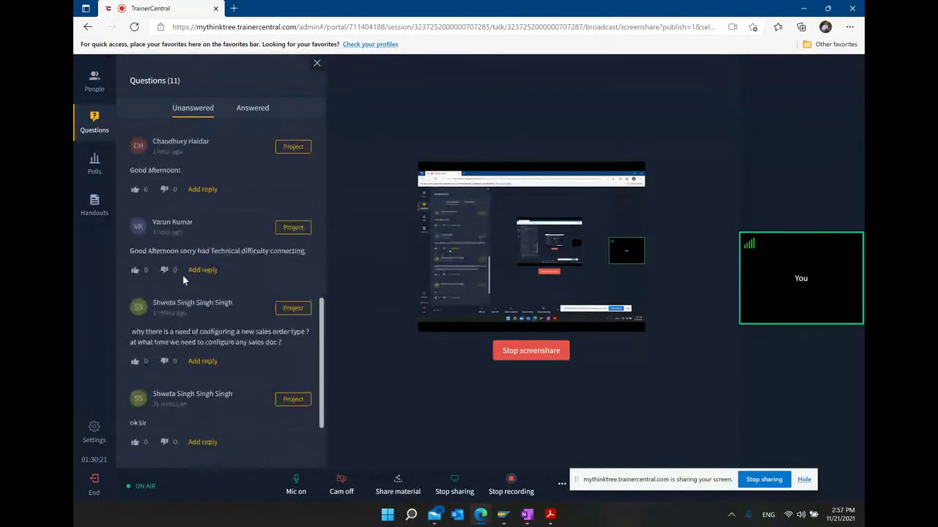
- Check the newest unanswered question, go through the session's full attendee list, and close the list
scroll(183, 280, "down", 1)
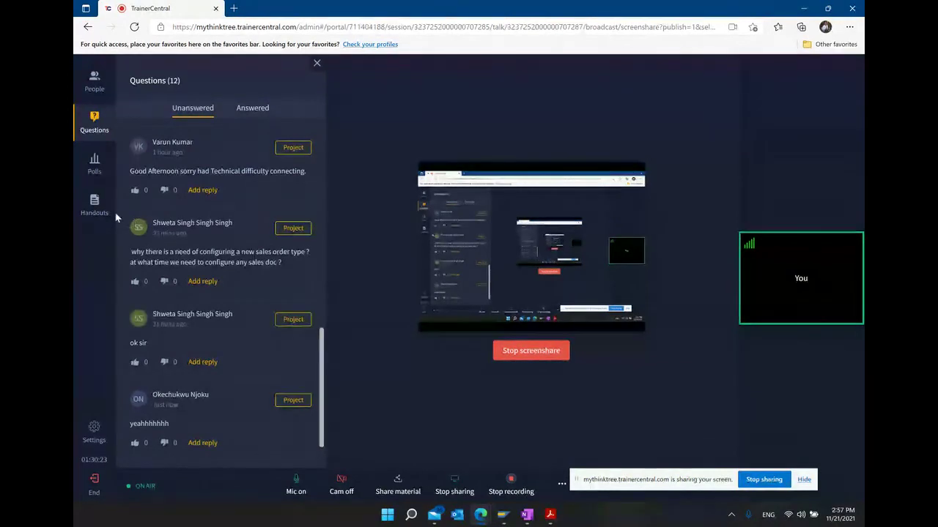
left_click(96, 79)
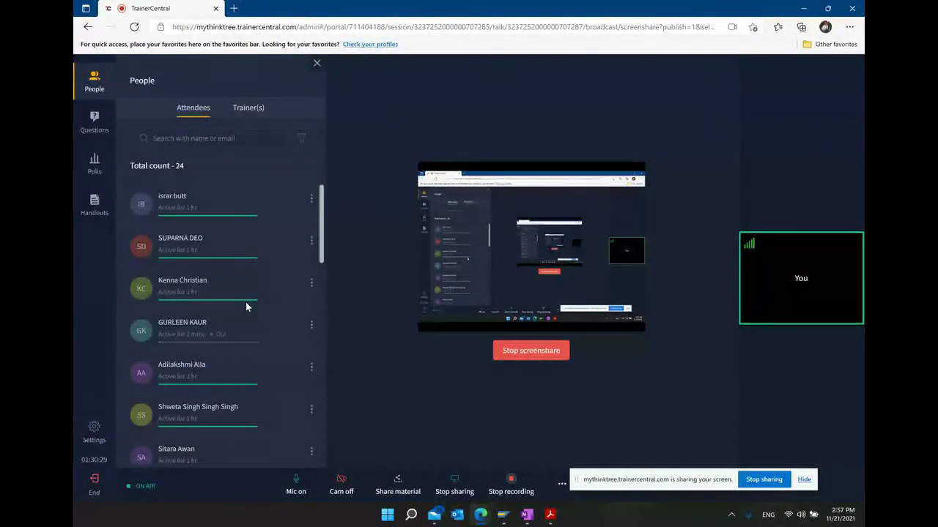
scroll(246, 307, "down", 1)
scroll(246, 303, "down", 1)
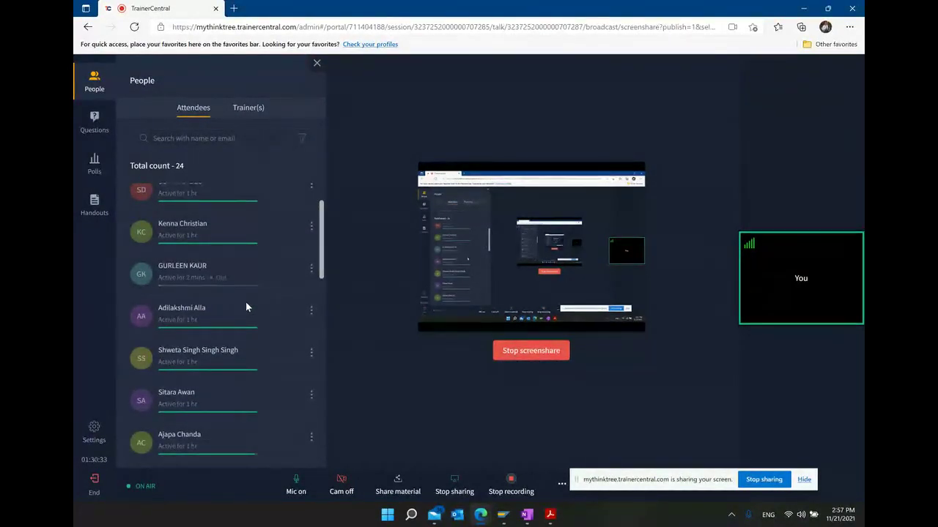
scroll(245, 303, "down", 3)
scroll(249, 315, "down", 2)
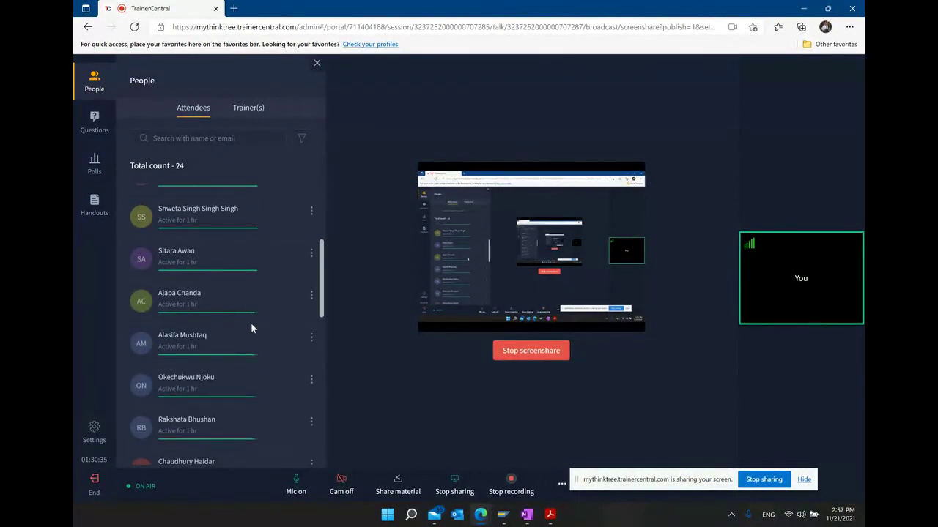
scroll(259, 320, "down", 2)
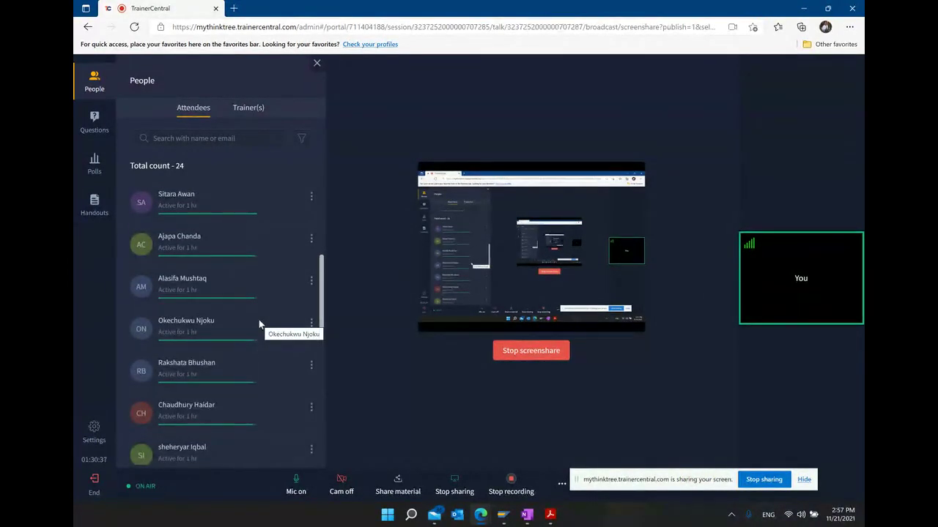
scroll(259, 320, "down", 2)
scroll(258, 319, "down", 1)
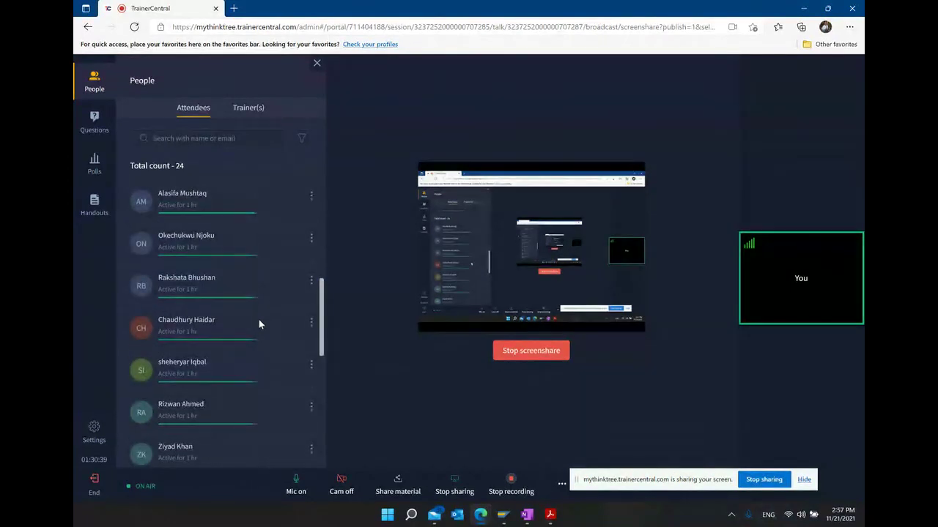
scroll(259, 319, "down", 1)
scroll(259, 319, "down", 1)
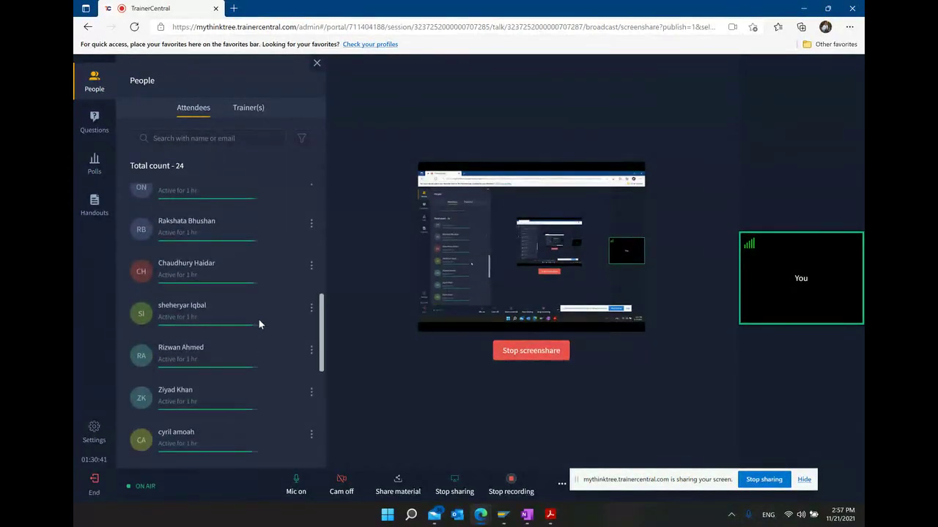
scroll(259, 319, "down", 2)
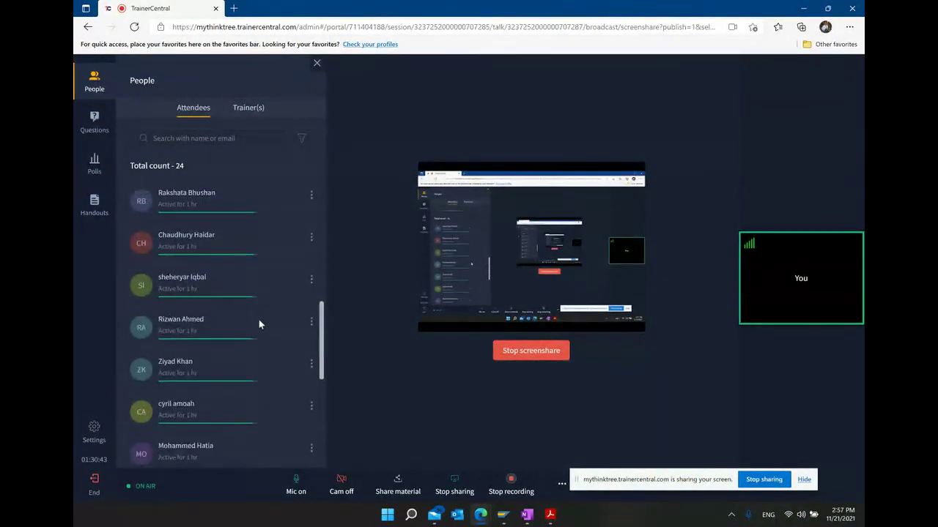
scroll(259, 320, "down", 2)
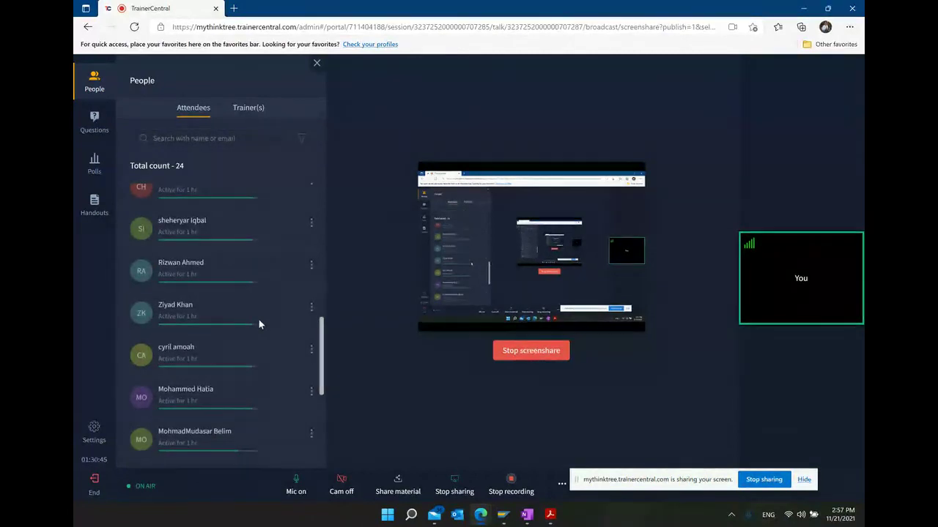
scroll(258, 325, "down", 2)
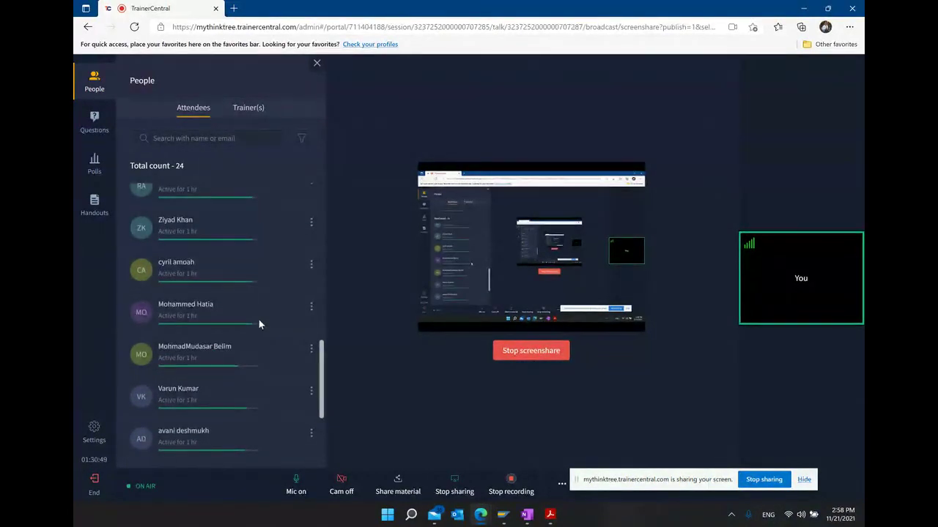
scroll(258, 324, "down", 2)
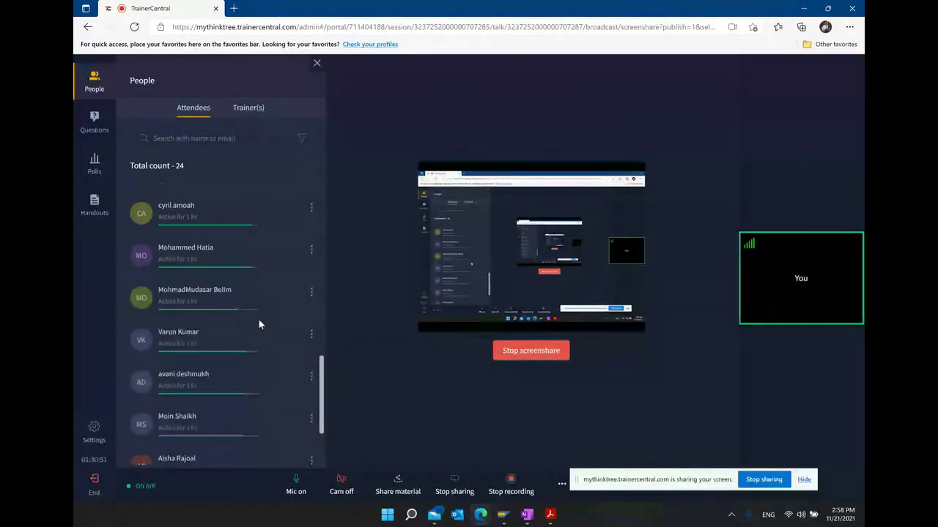
scroll(259, 324, "down", 1)
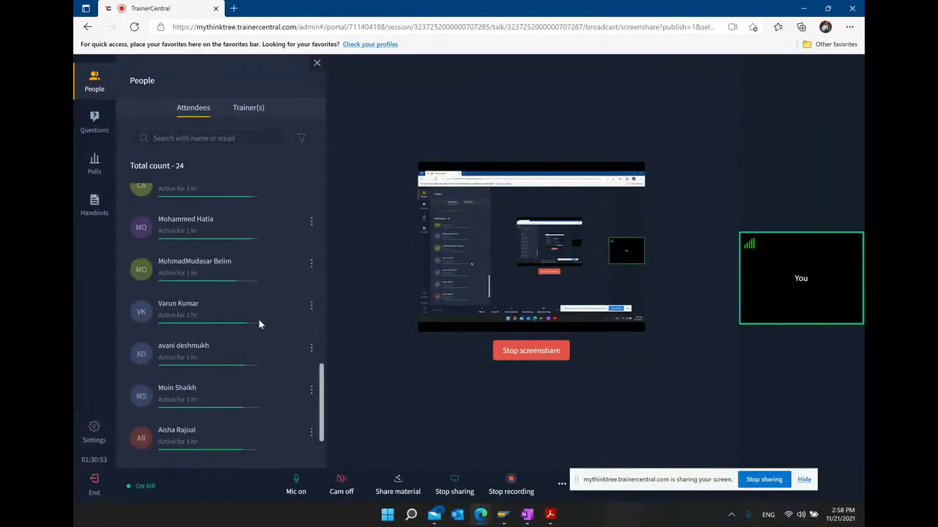
scroll(259, 324, "down", 1)
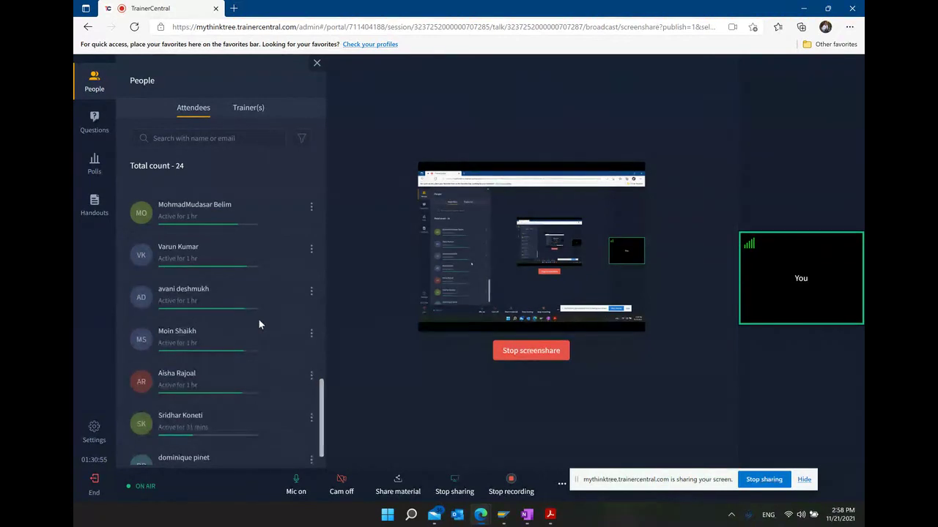
scroll(259, 324, "down", 1)
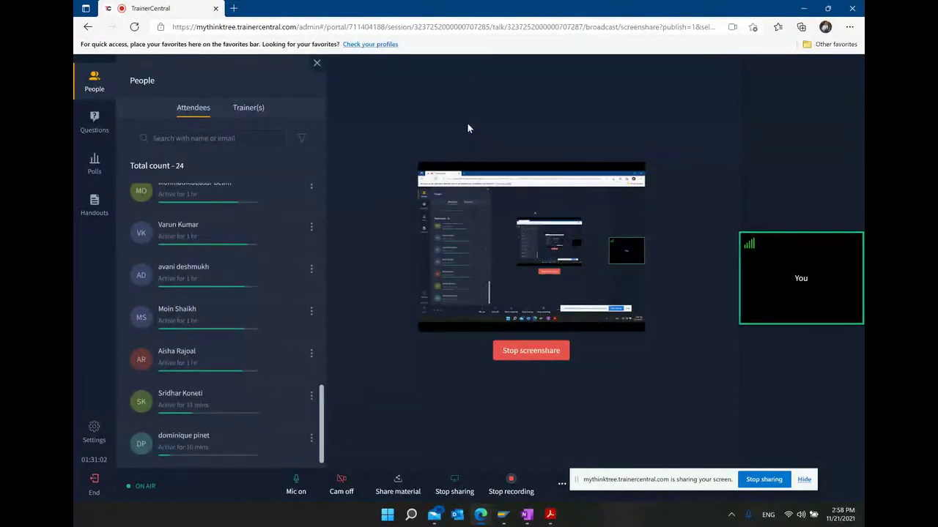
left_click(318, 63)
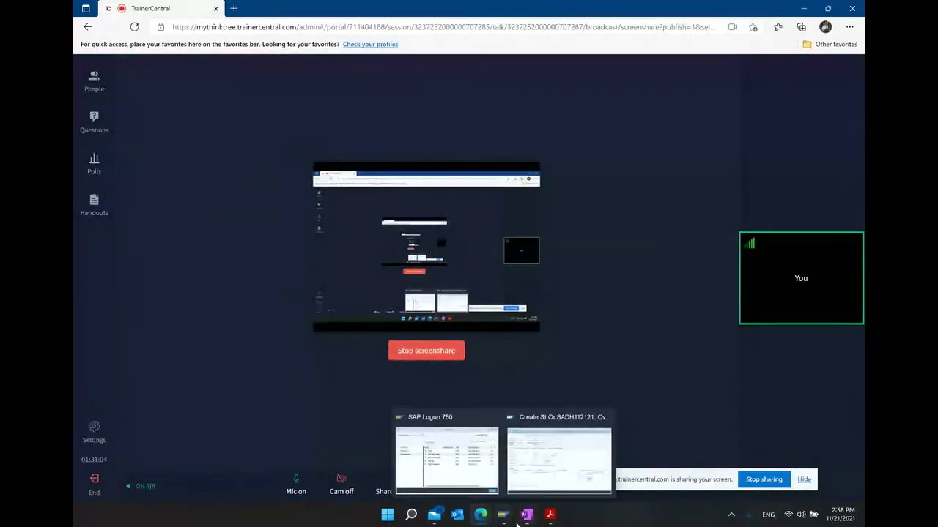
- Look at the closing lines of the OneNote class notes, and review the unanswered questions in TrainerCentral down to the newest one
left_click(527, 514)
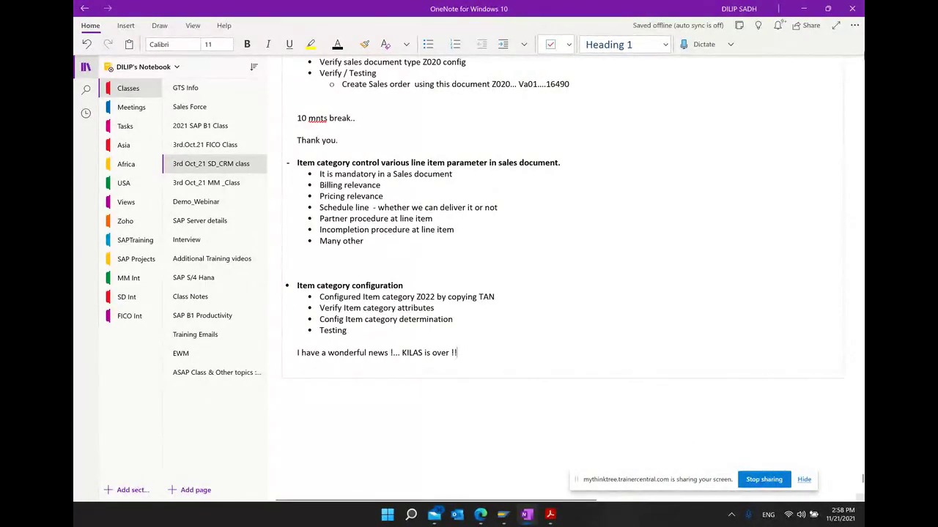
left_click(803, 10)
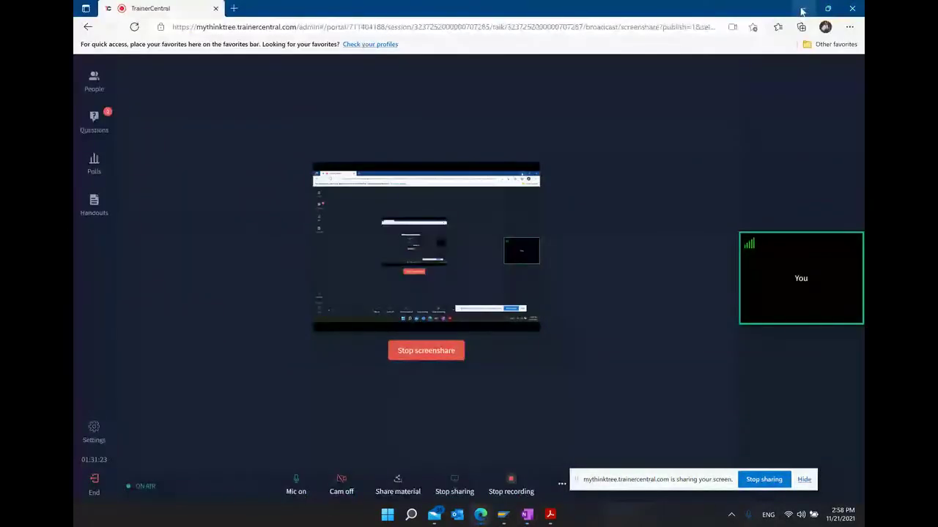
left_click(93, 120)
scroll(203, 263, "down", 3)
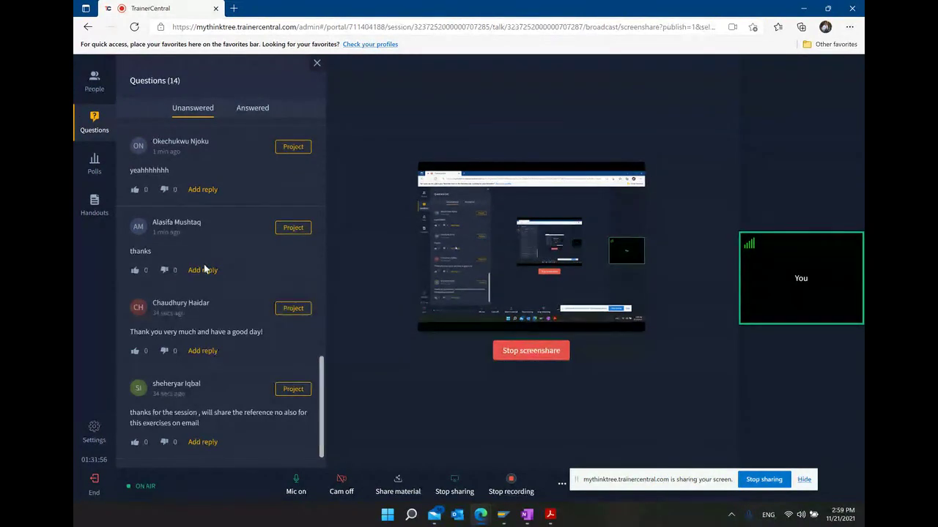
scroll(218, 273, "up", 1)
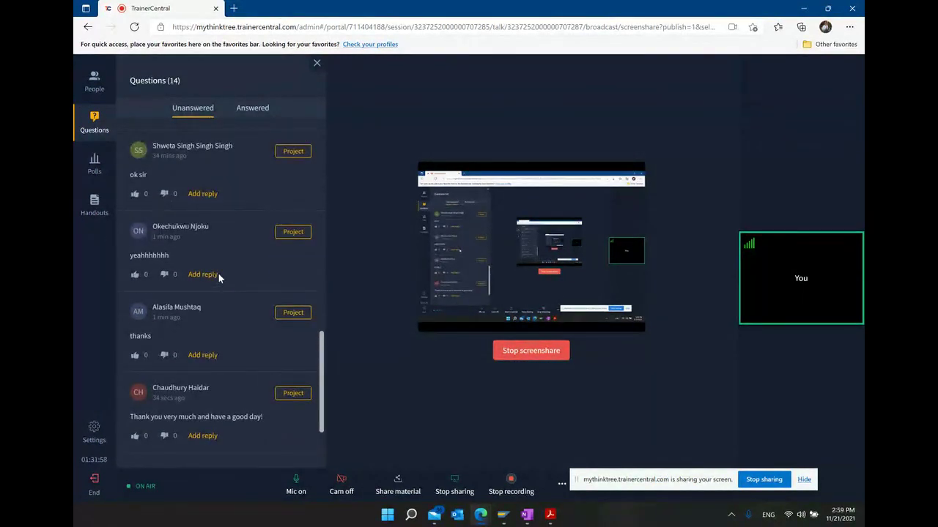
scroll(218, 273, "up", 3)
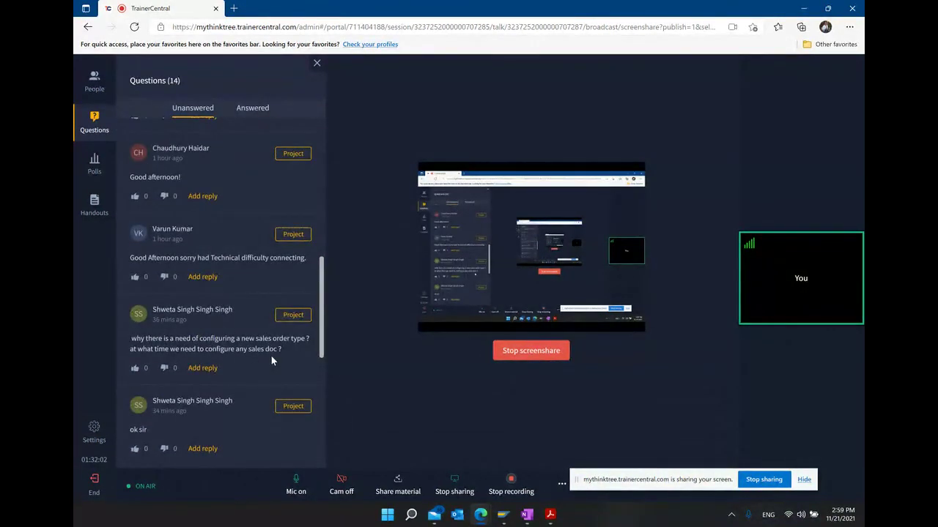
left_click_drag(319, 335, 320, 477)
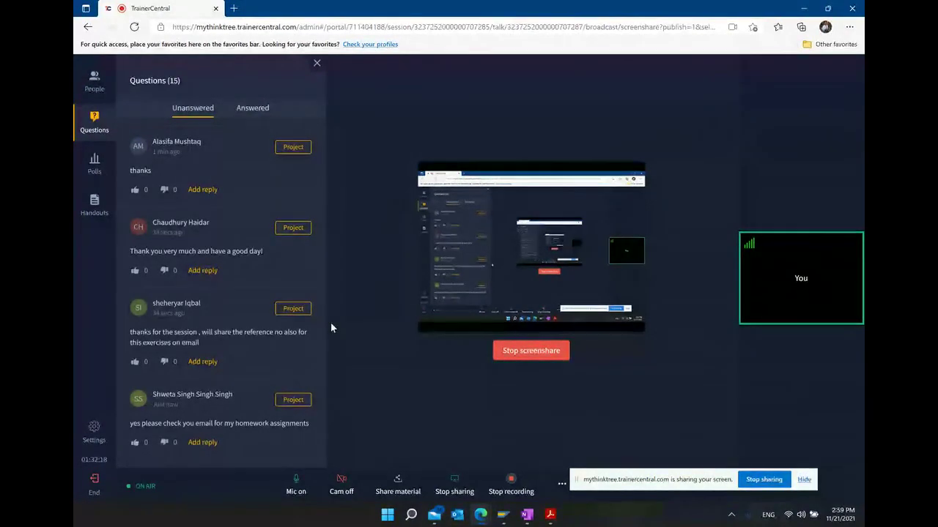
- Highlight the help e-mail and mobile contact lines in OneNote's 11/21/2021 class introduction, and return to TrainerCentral to check and close the questions
left_click(526, 515)
scroll(504, 368, "up", 15)
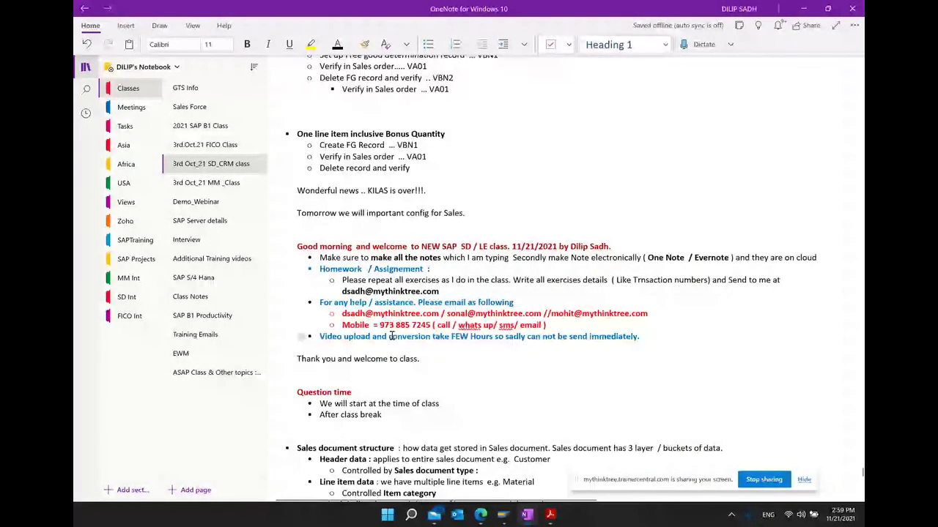
mouse_move(518, 505)
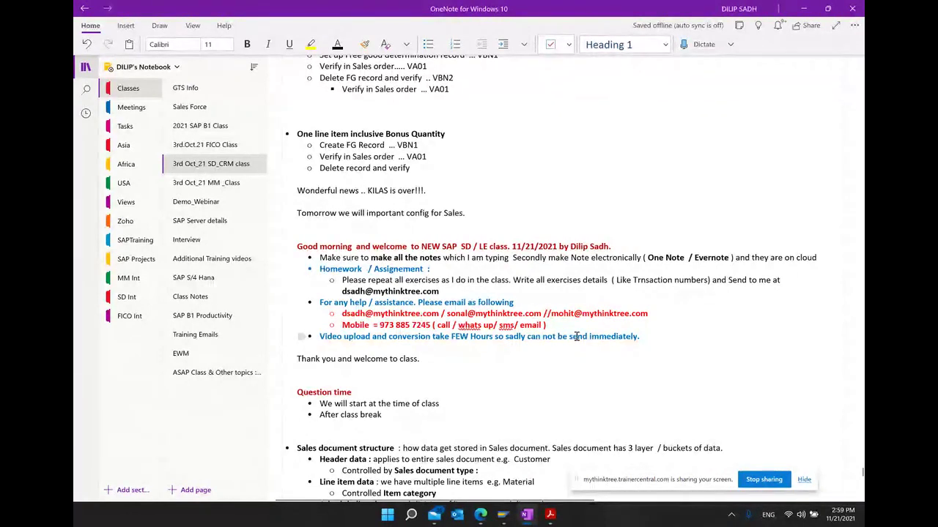
left_click_drag(546, 325, 359, 306)
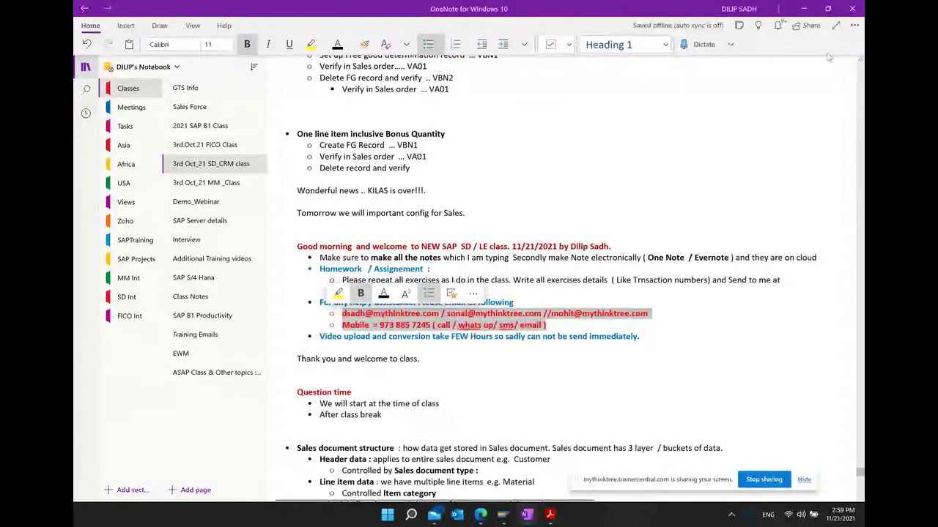
left_click(805, 8)
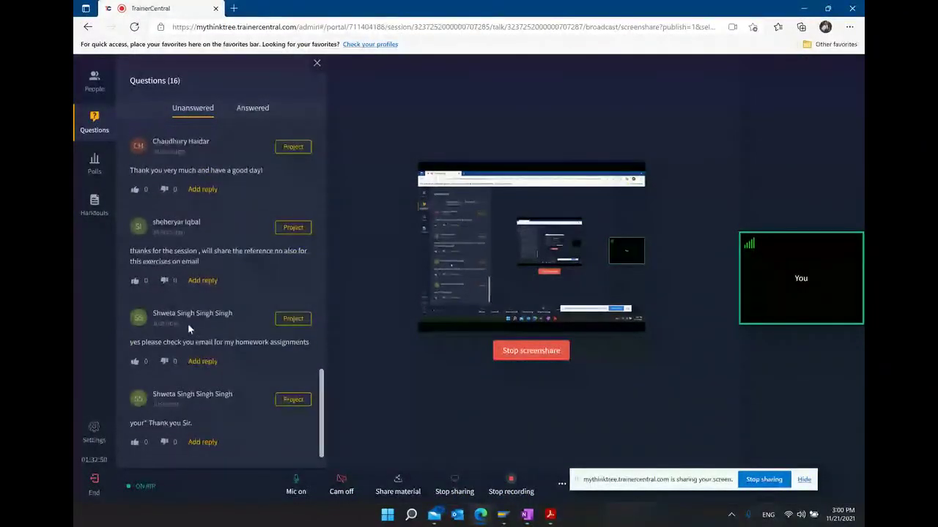
left_click(317, 65)
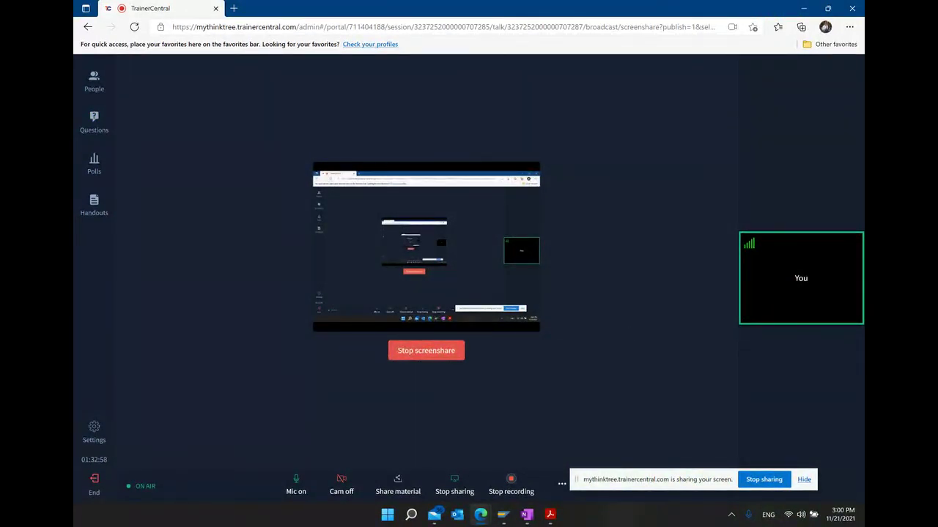
- In OneNote, add the line "Wishing a wonderful Thanks giving , All happiness to you and your family." below the "KILAS is over" line
left_click(451, 396)
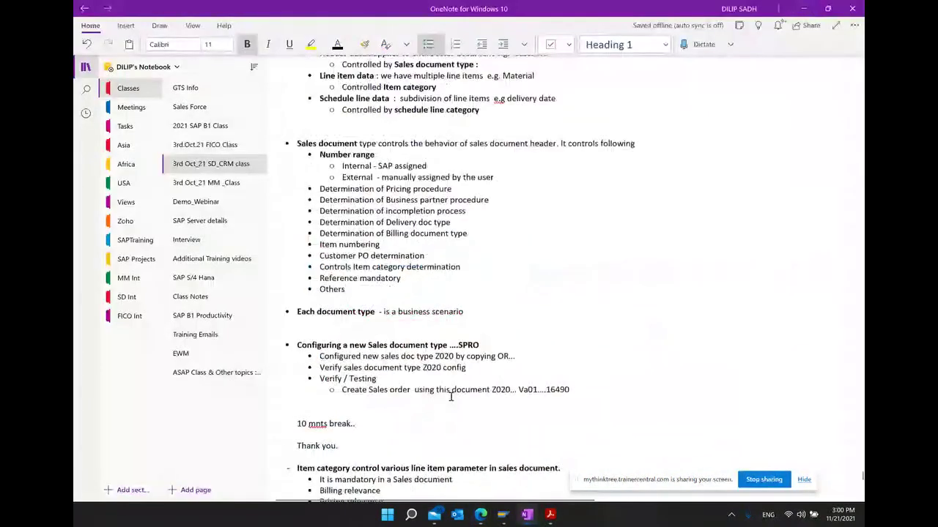
scroll(451, 397, "down", 6)
left_click(488, 192)
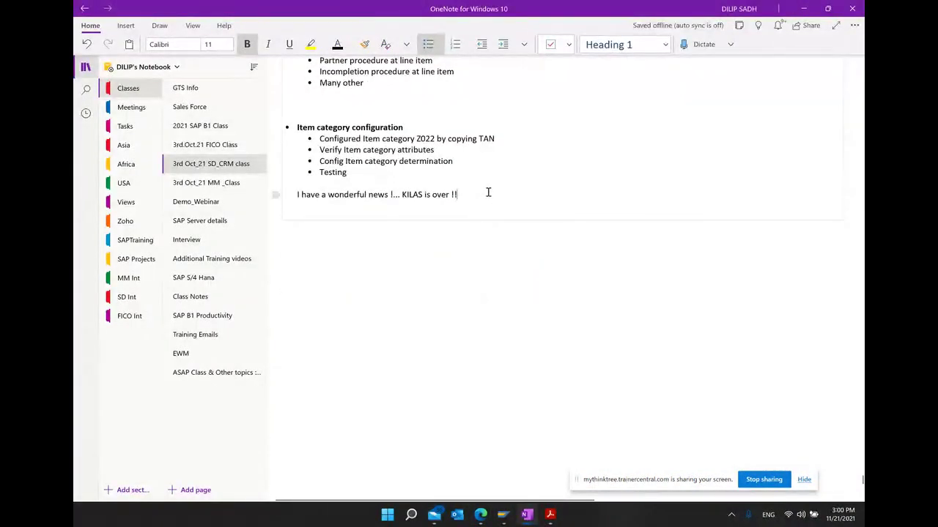
key("Return")
key("Return")
type("w")
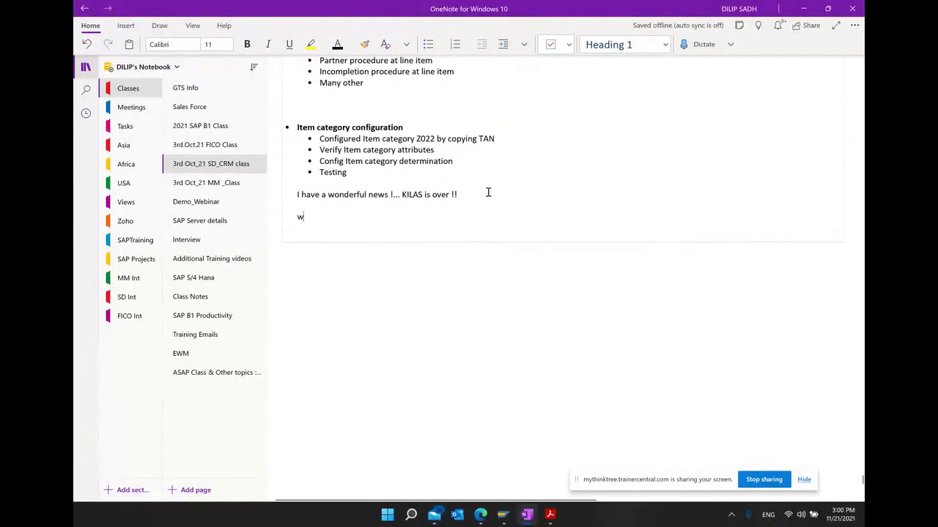
type("ishing a wo")
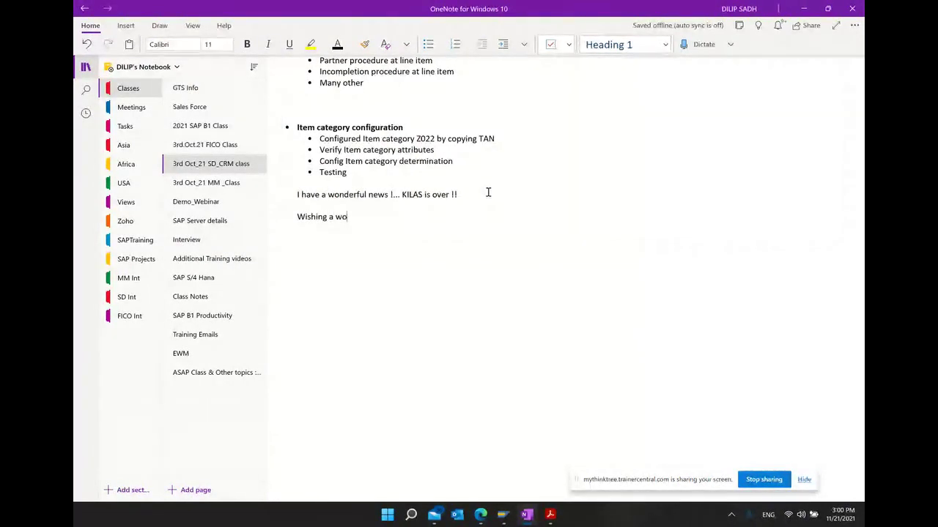
type("nderful T")
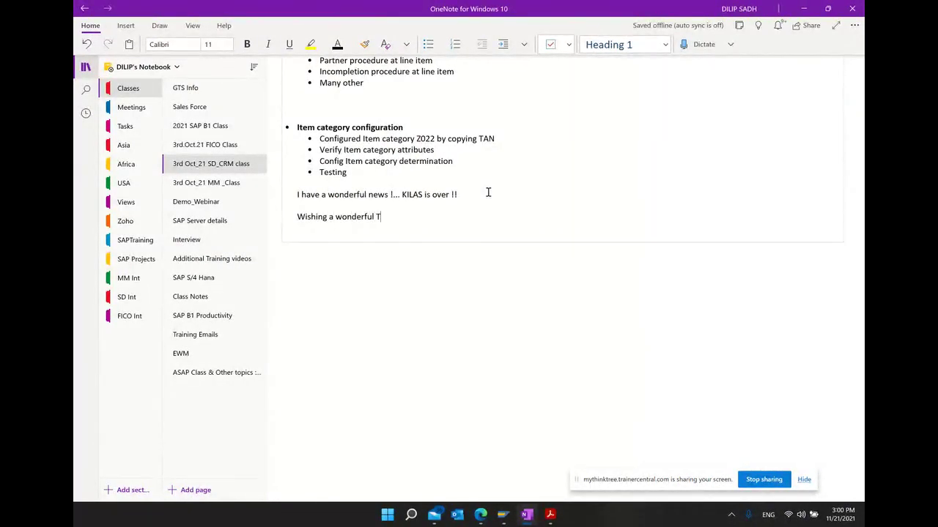
type("hanks fiving")
key("BackSpace")
key("BackSpace")
key("BackSpace")
key("BackSpace")
key("BackSpace")
key("BackSpace")
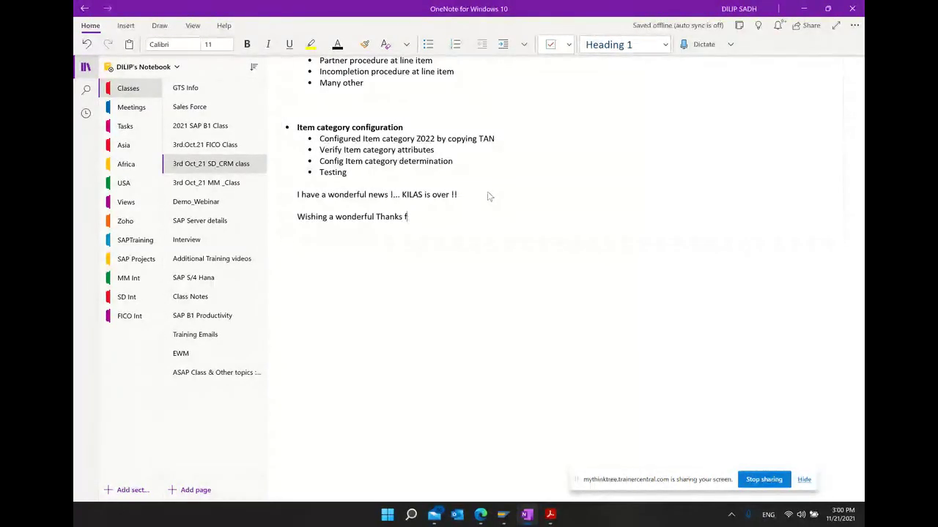
type("gi")
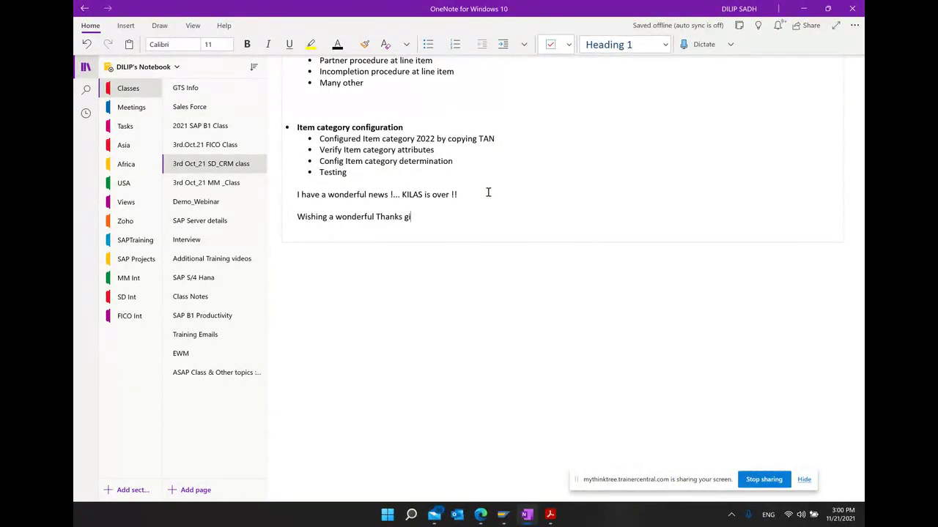
type("ving , All ja")
key("BackSpace")
type("happiness to you a ")
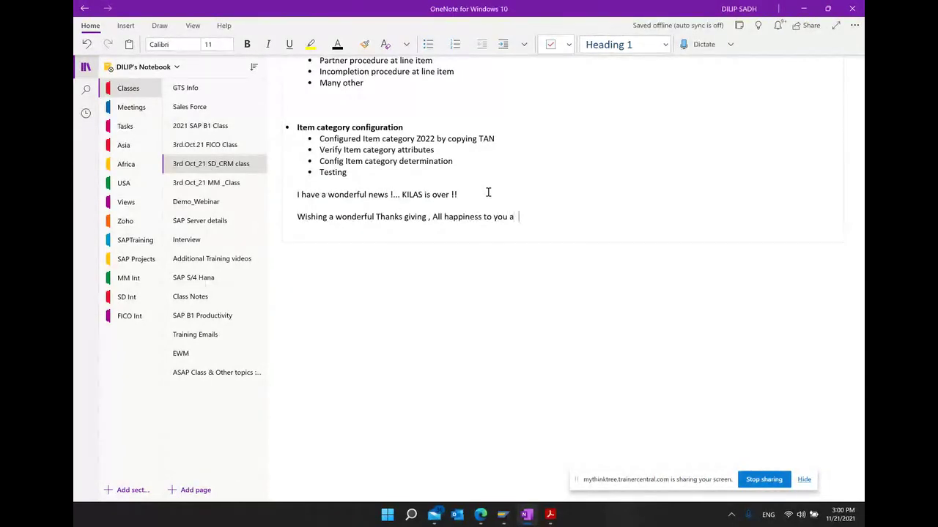
type("nd your family.")
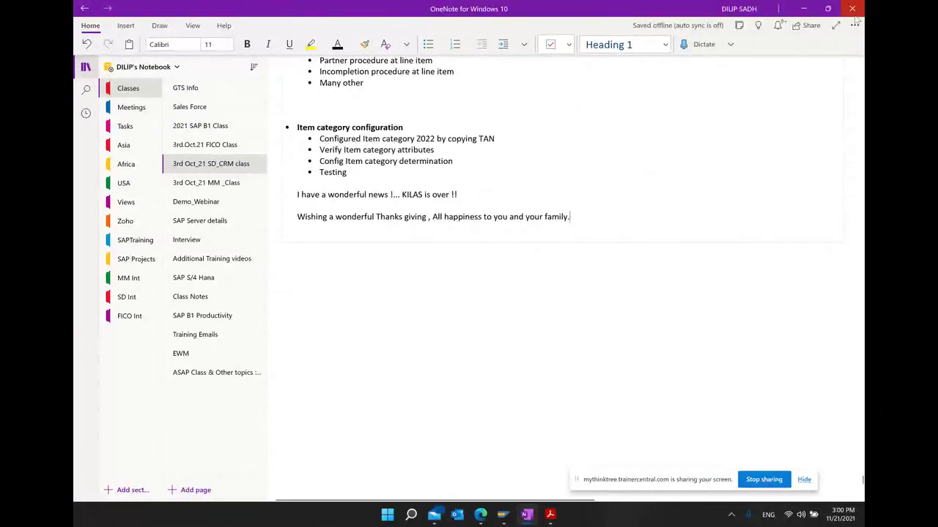
- Return to TrainerCentral, check the newest unanswered question, and start ending the live session
left_click(805, 9)
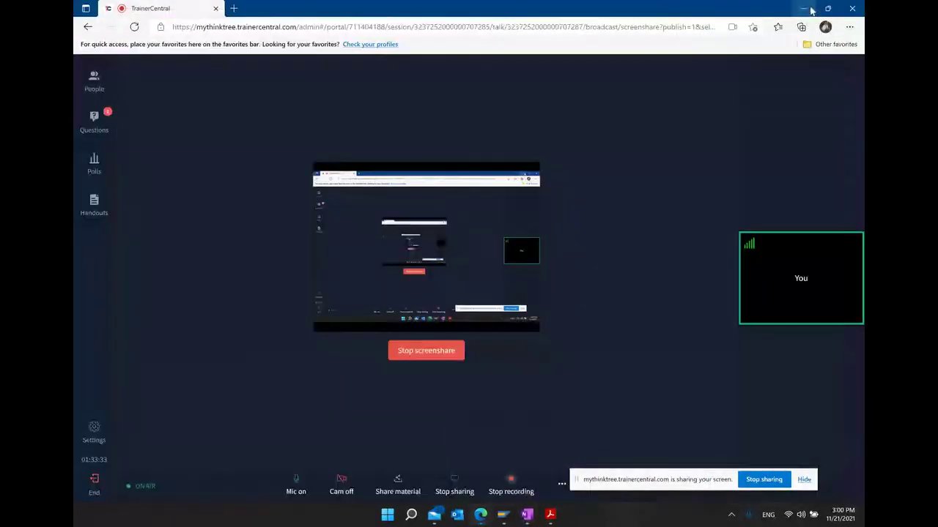
left_click(103, 119)
scroll(157, 214, "down", 3)
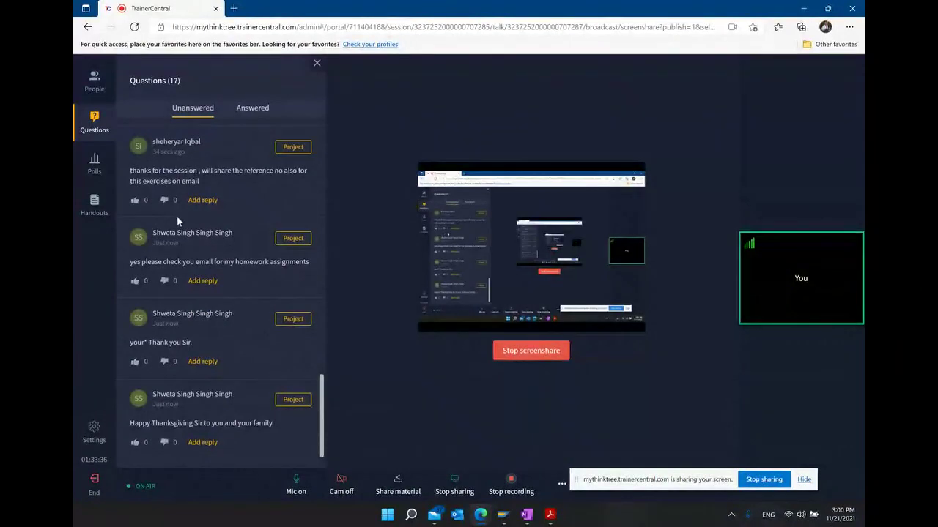
left_click(319, 65)
left_click(96, 484)
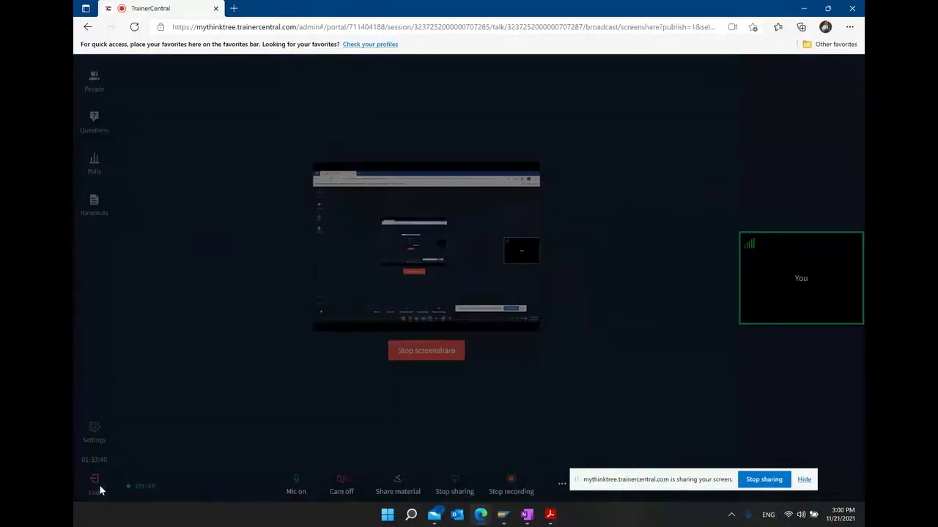